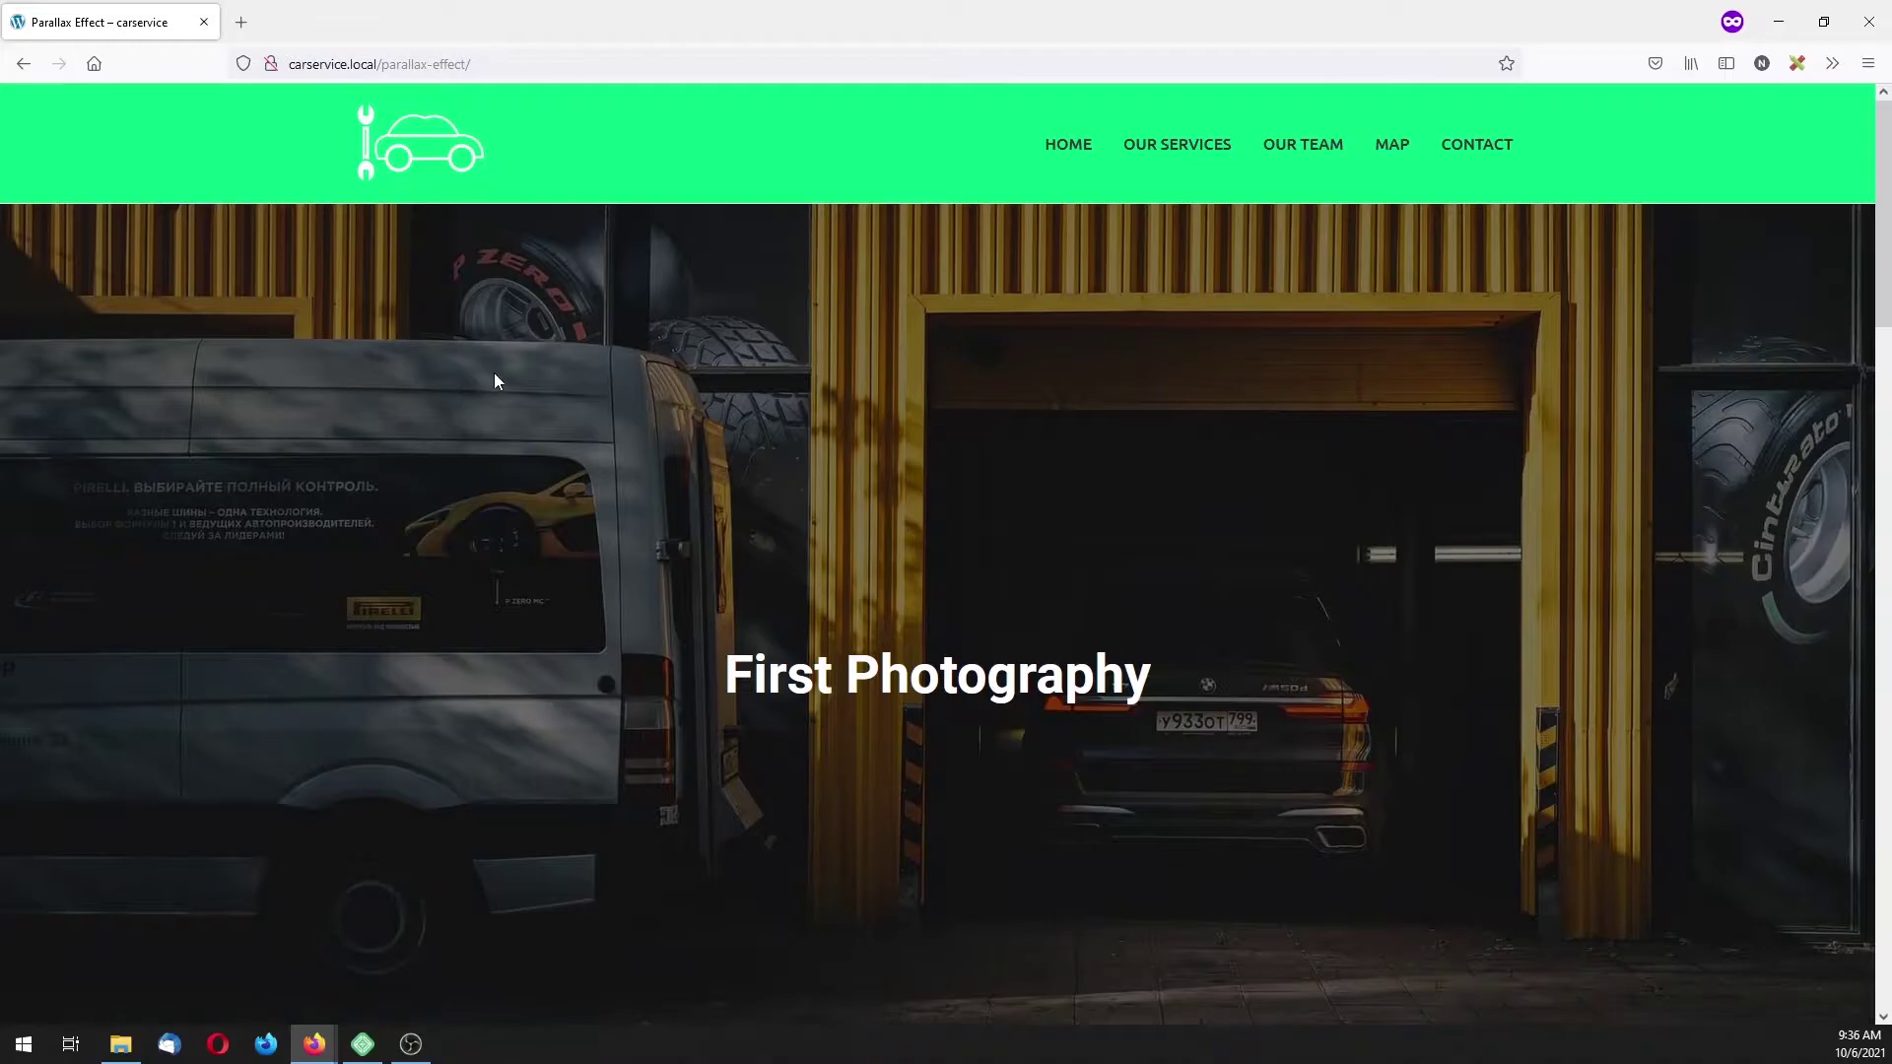
- Reload the existing parallax preview page and scroll through it for reference
{"action": "left_click", "coordinate": [591, 63]}
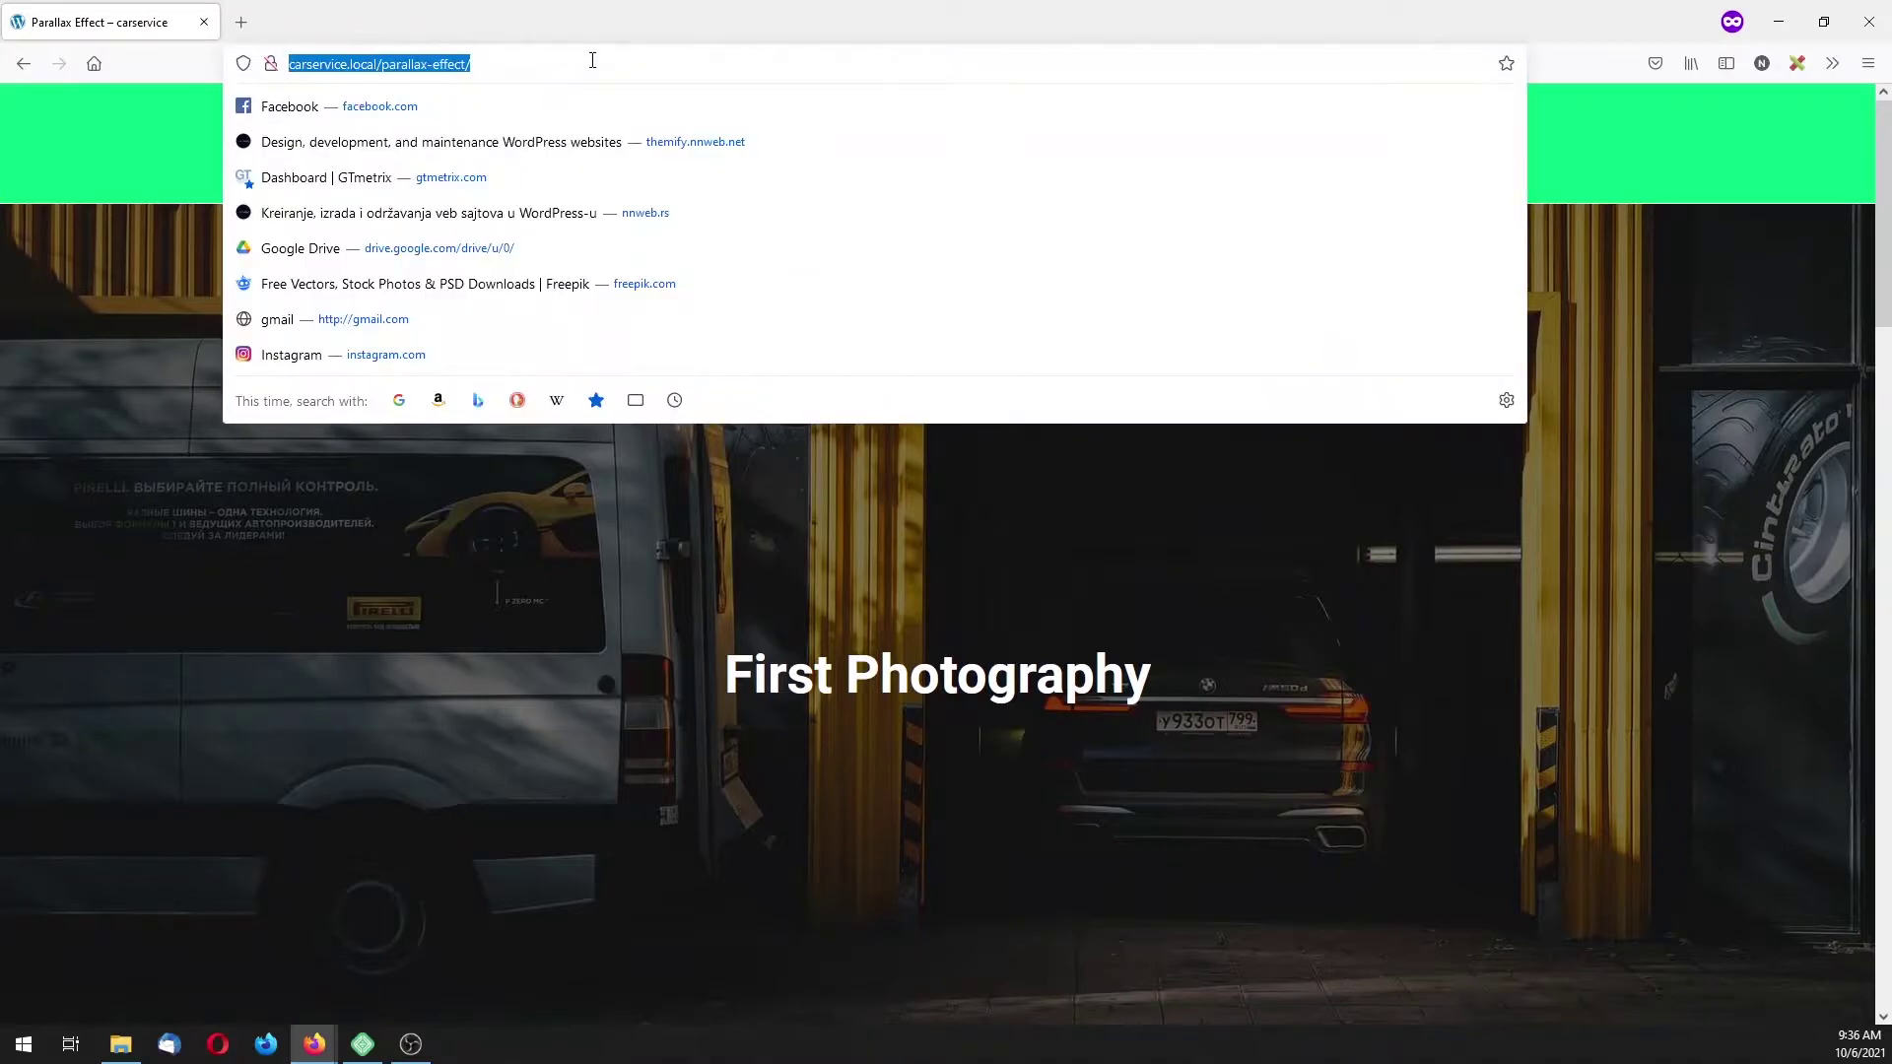
{"action": "key", "text": "Return"}
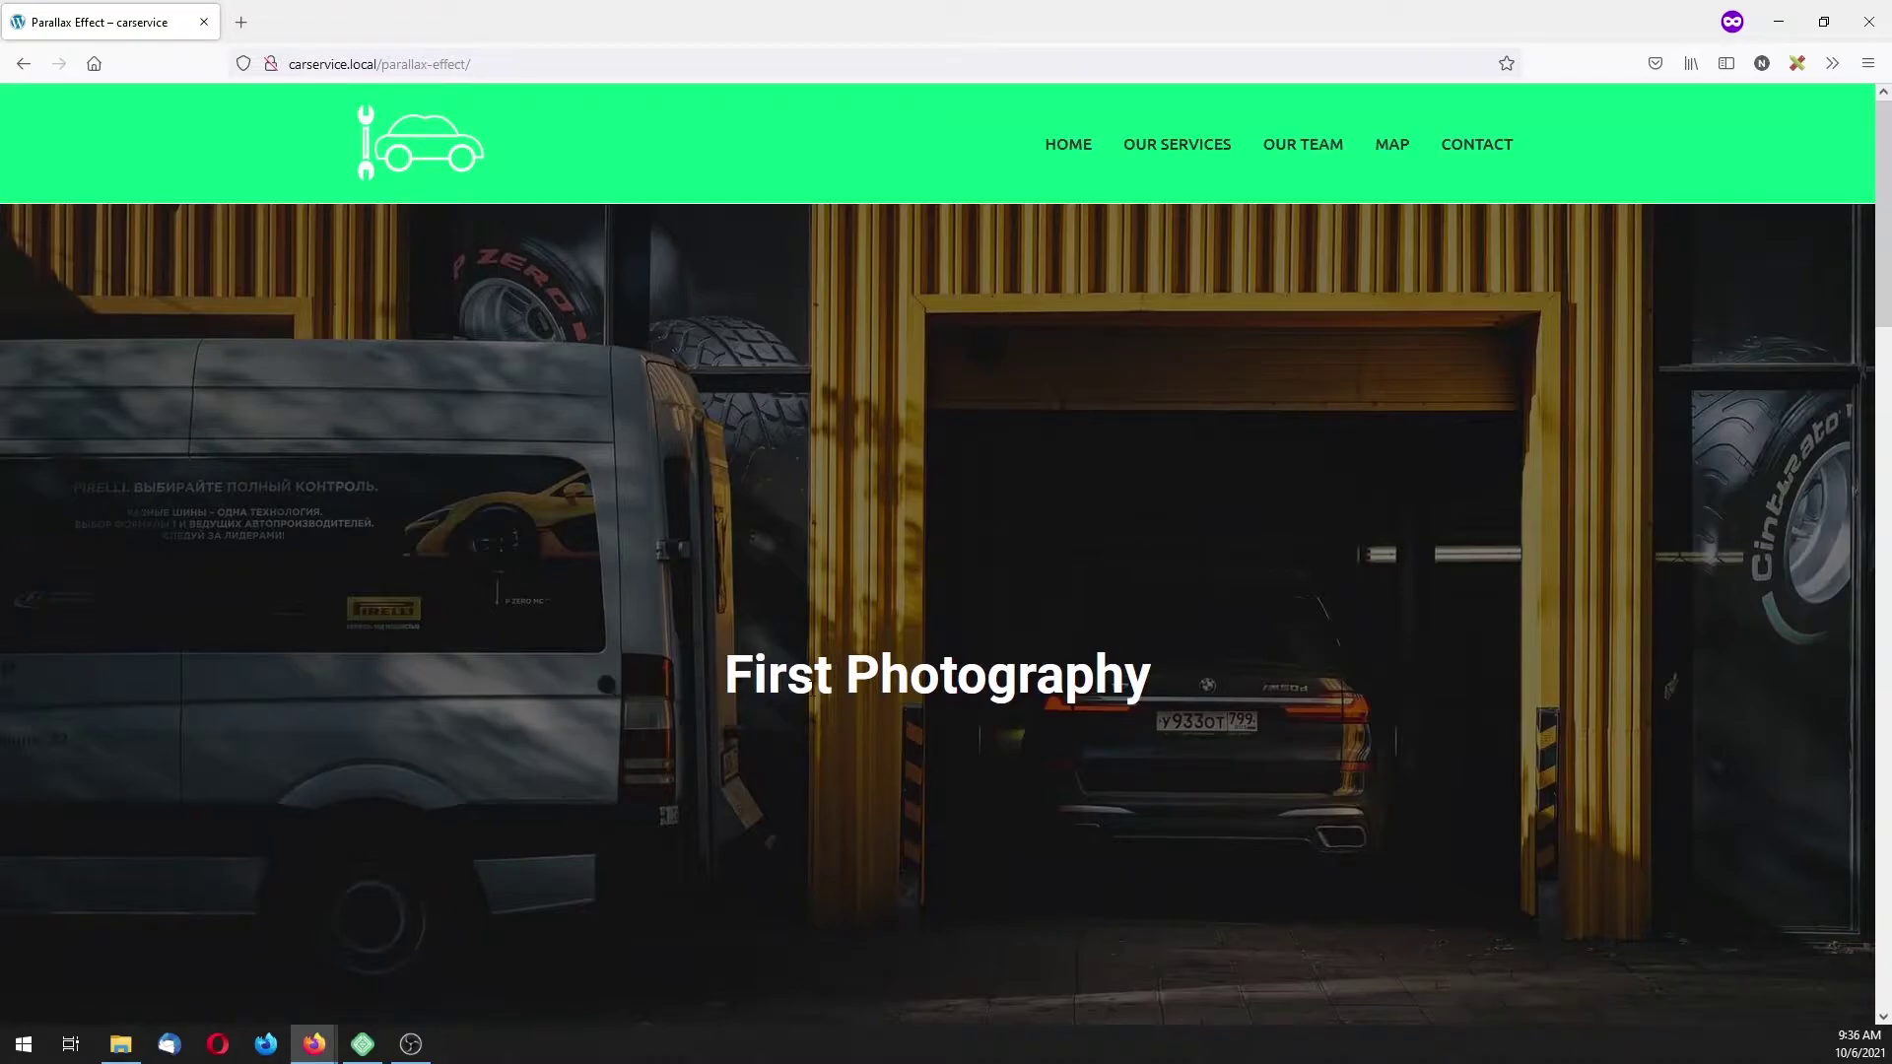
{"action": "scroll", "coordinate": [809, 688], "scroll_direction": "down", "scroll_amount": 4}
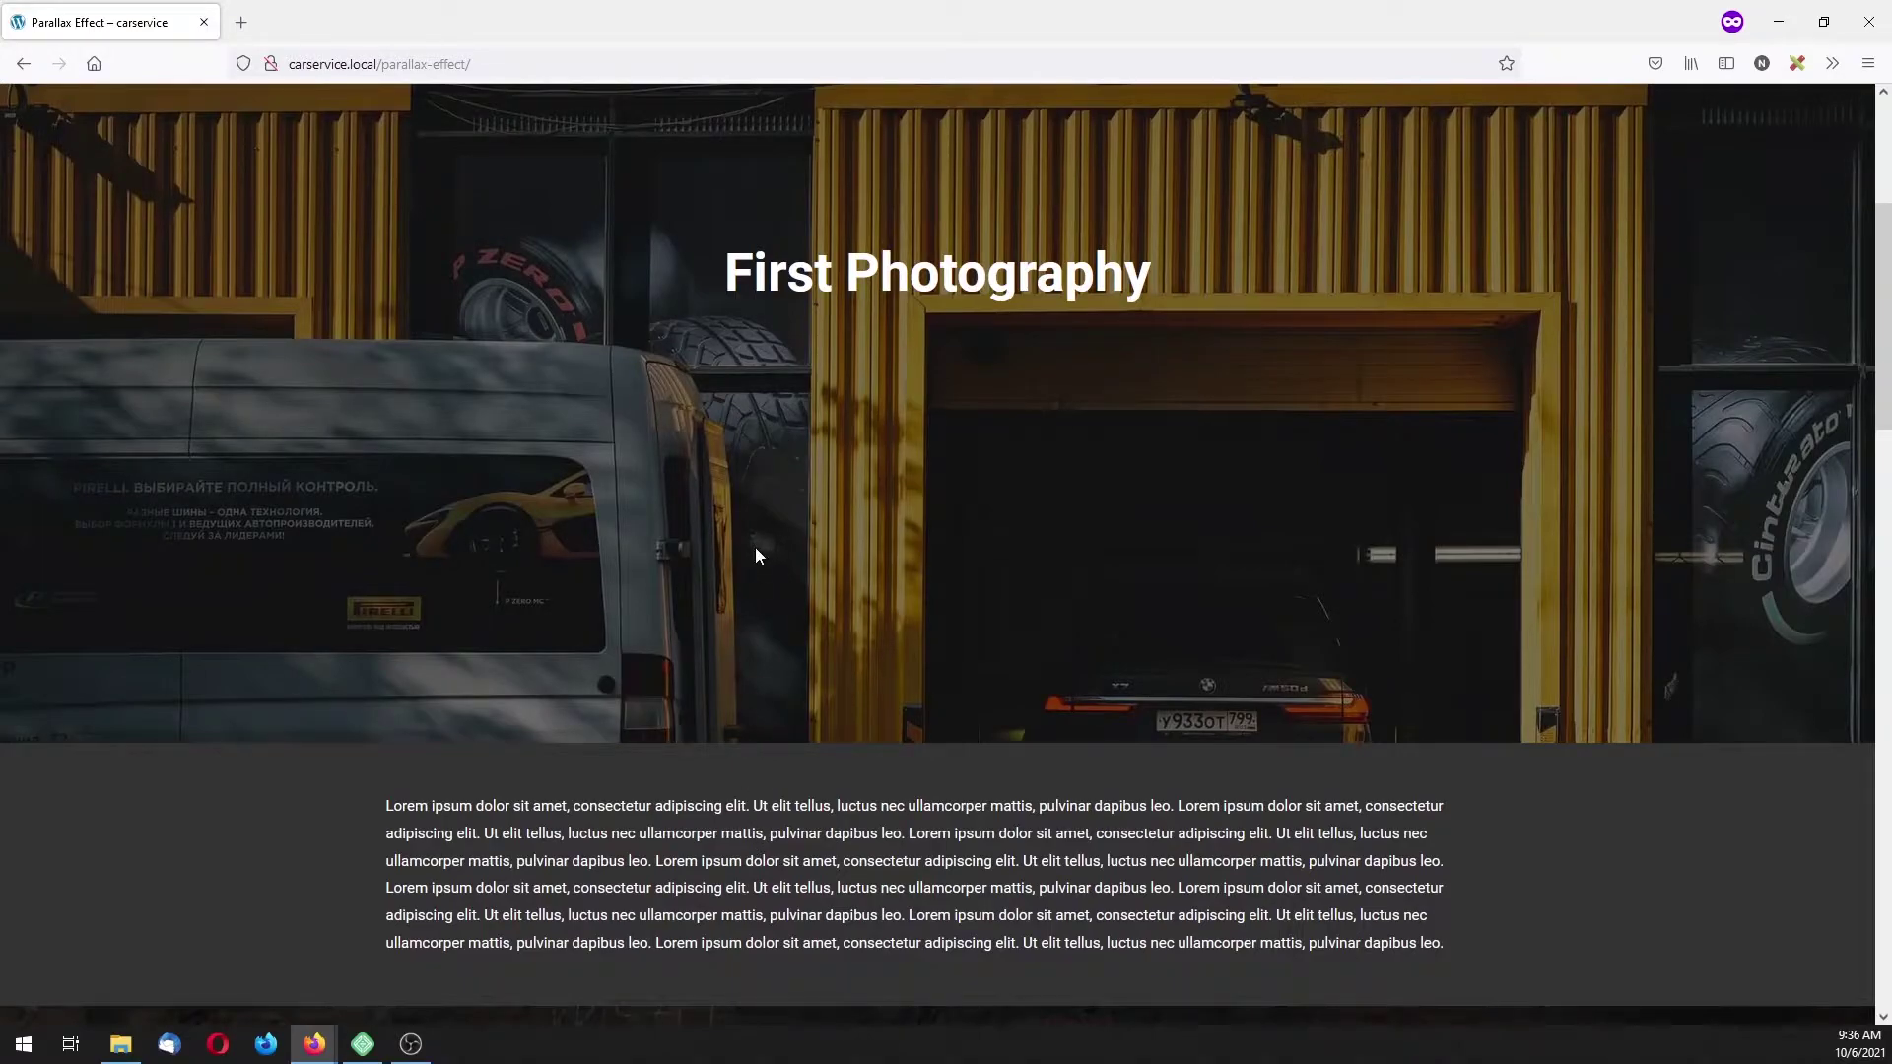
{"action": "scroll", "coordinate": [760, 618], "scroll_direction": "down", "scroll_amount": 2}
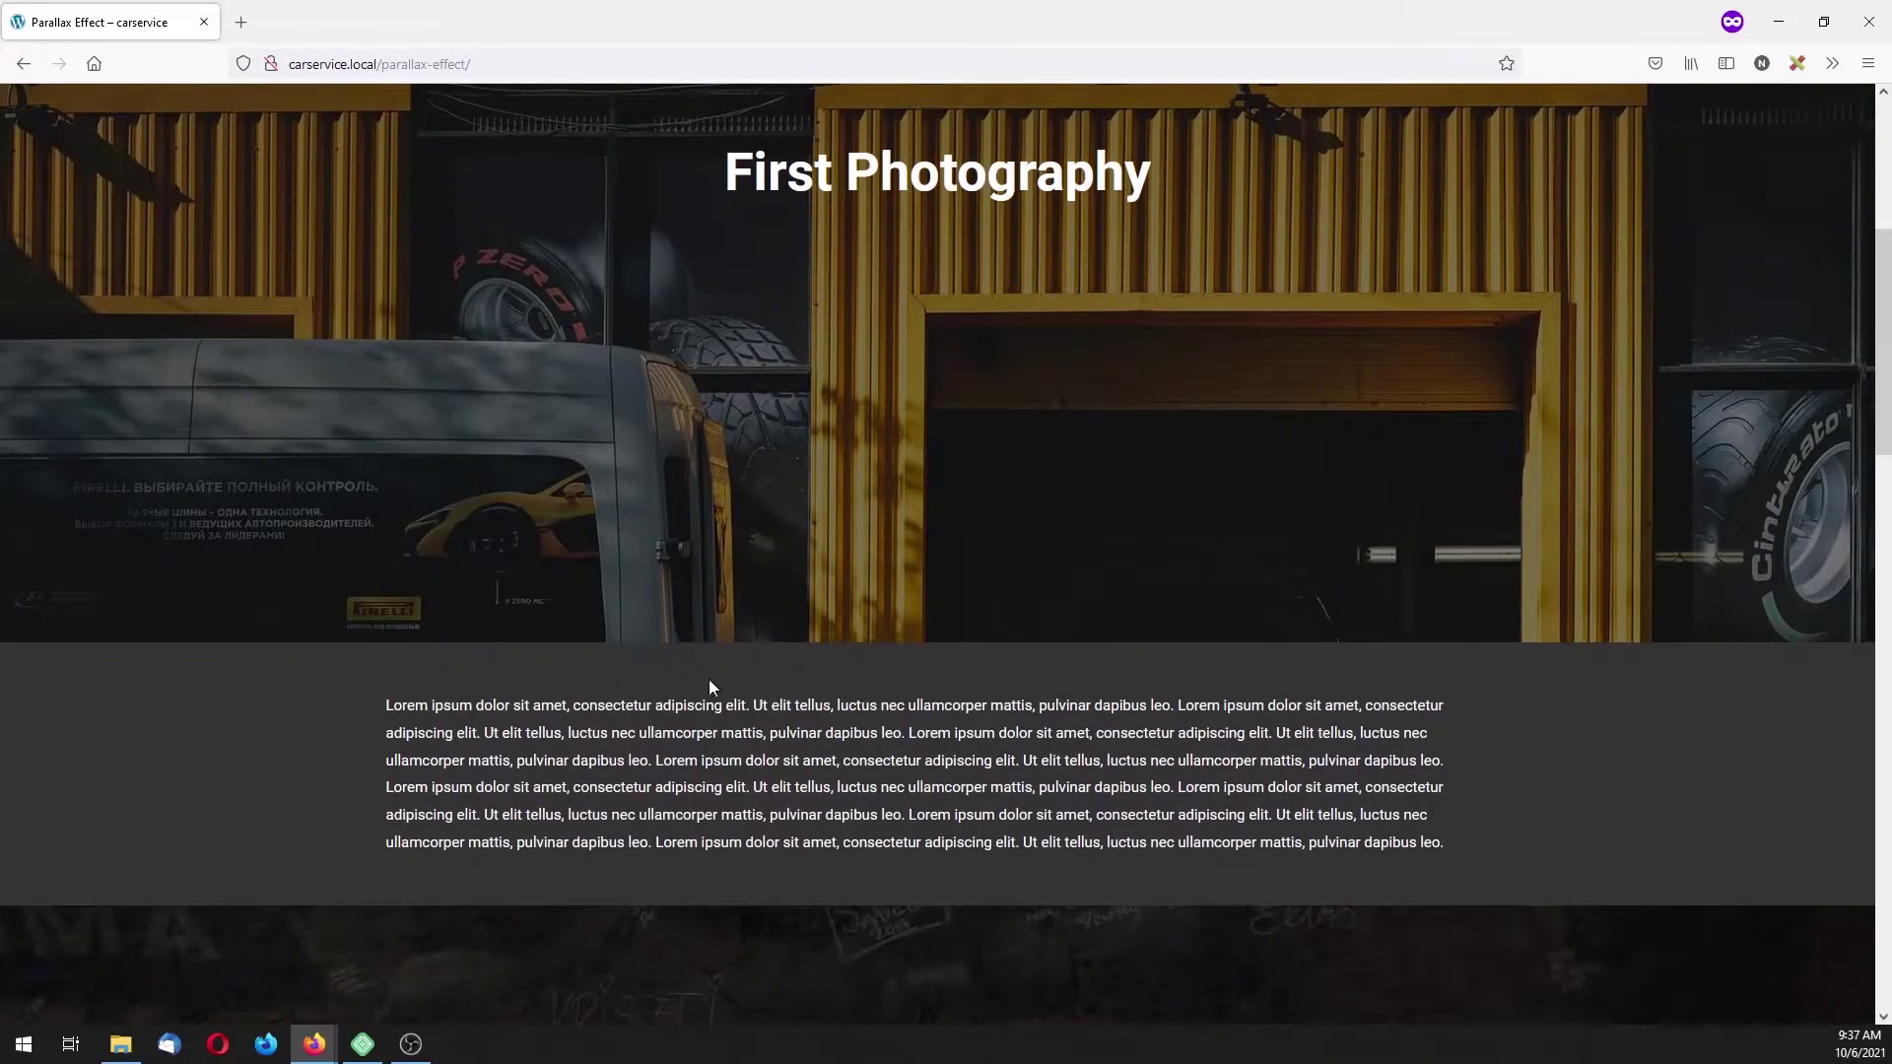
{"action": "scroll", "coordinate": [729, 724], "scroll_direction": "down", "scroll_amount": 5}
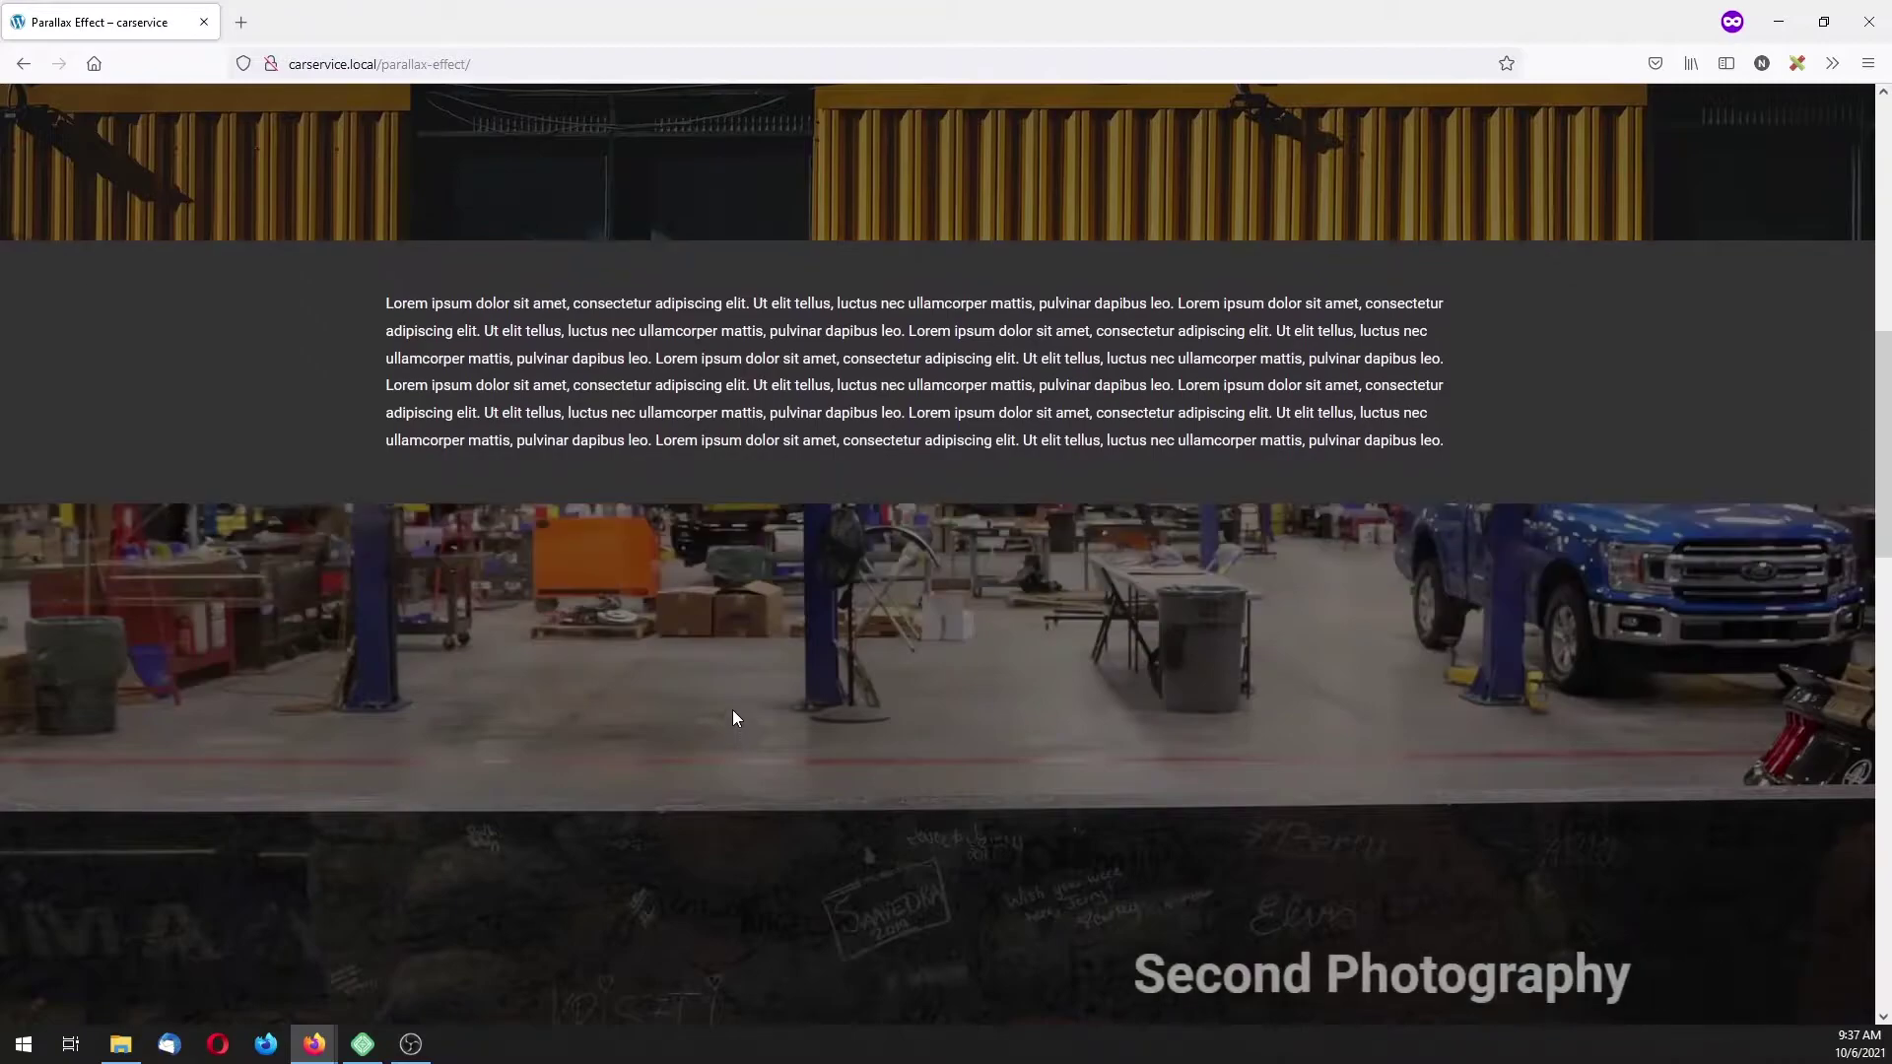
{"action": "scroll", "coordinate": [749, 689], "scroll_direction": "down", "scroll_amount": 3}
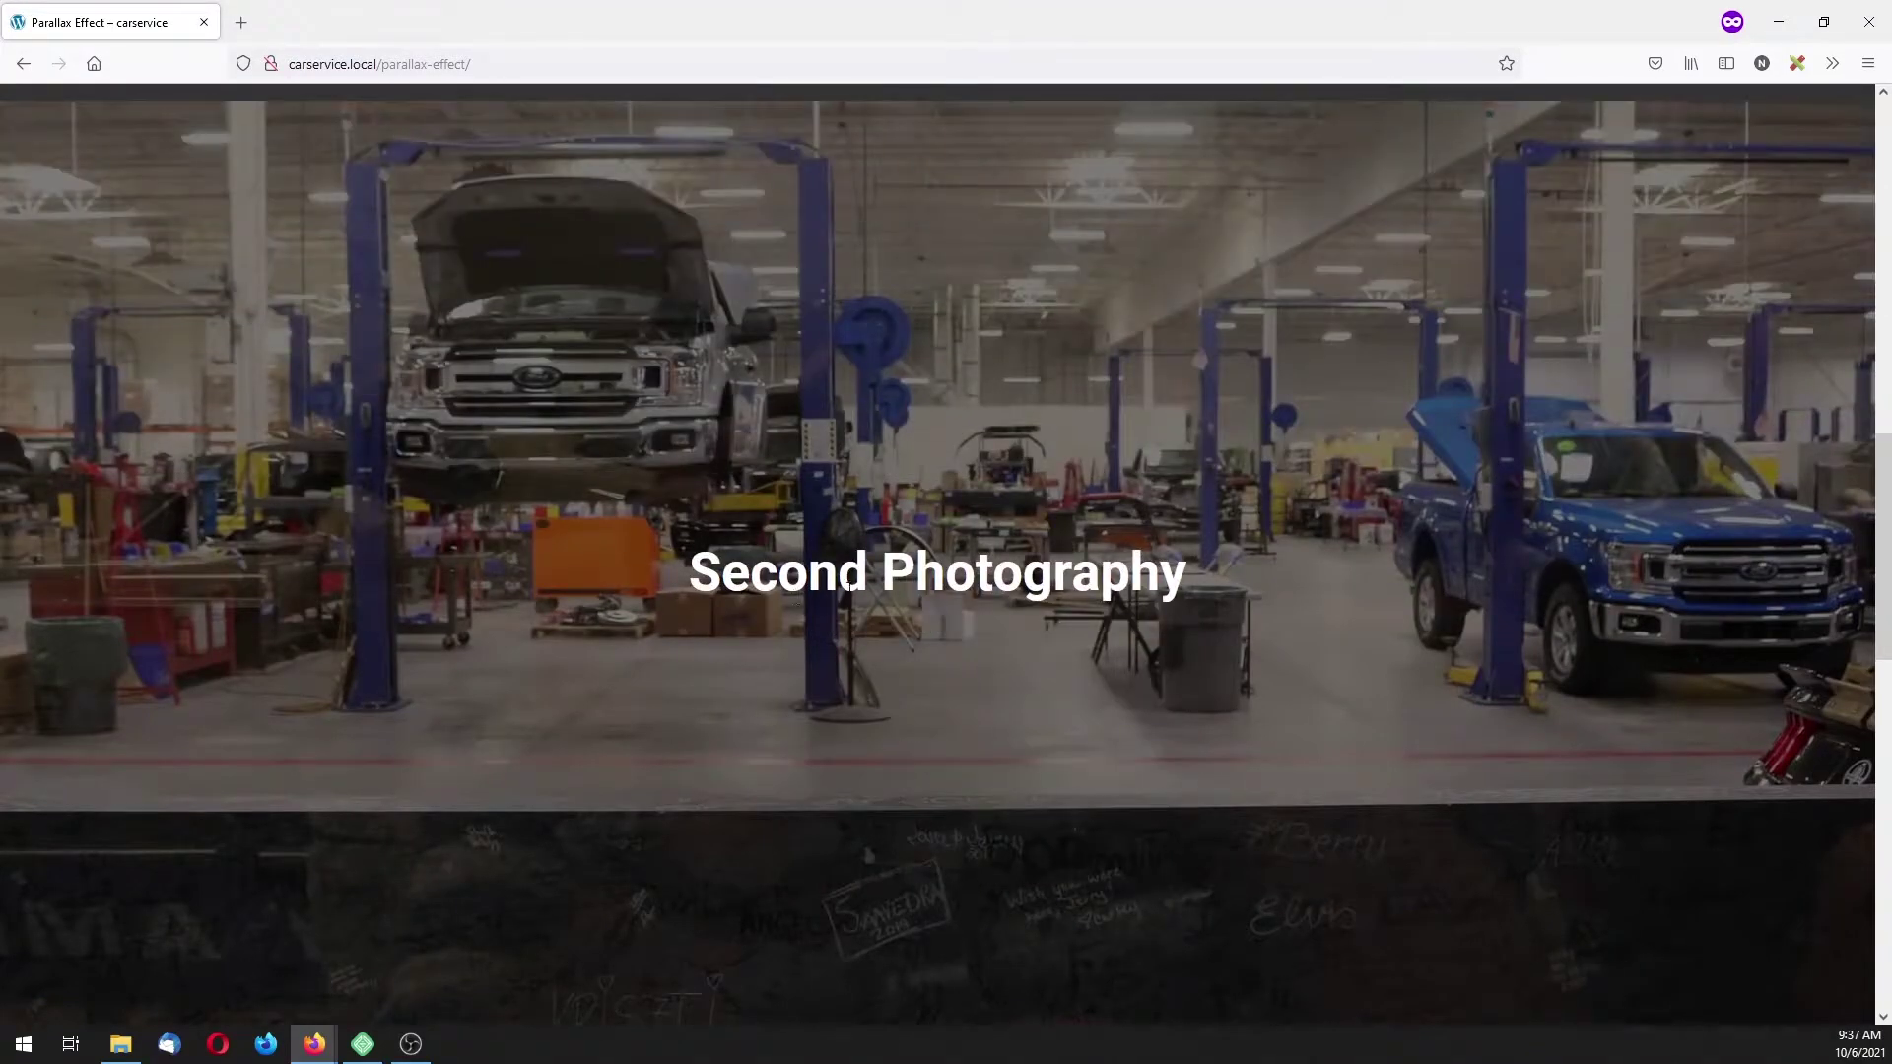
{"action": "scroll", "coordinate": [844, 588], "scroll_direction": "down", "scroll_amount": 7}
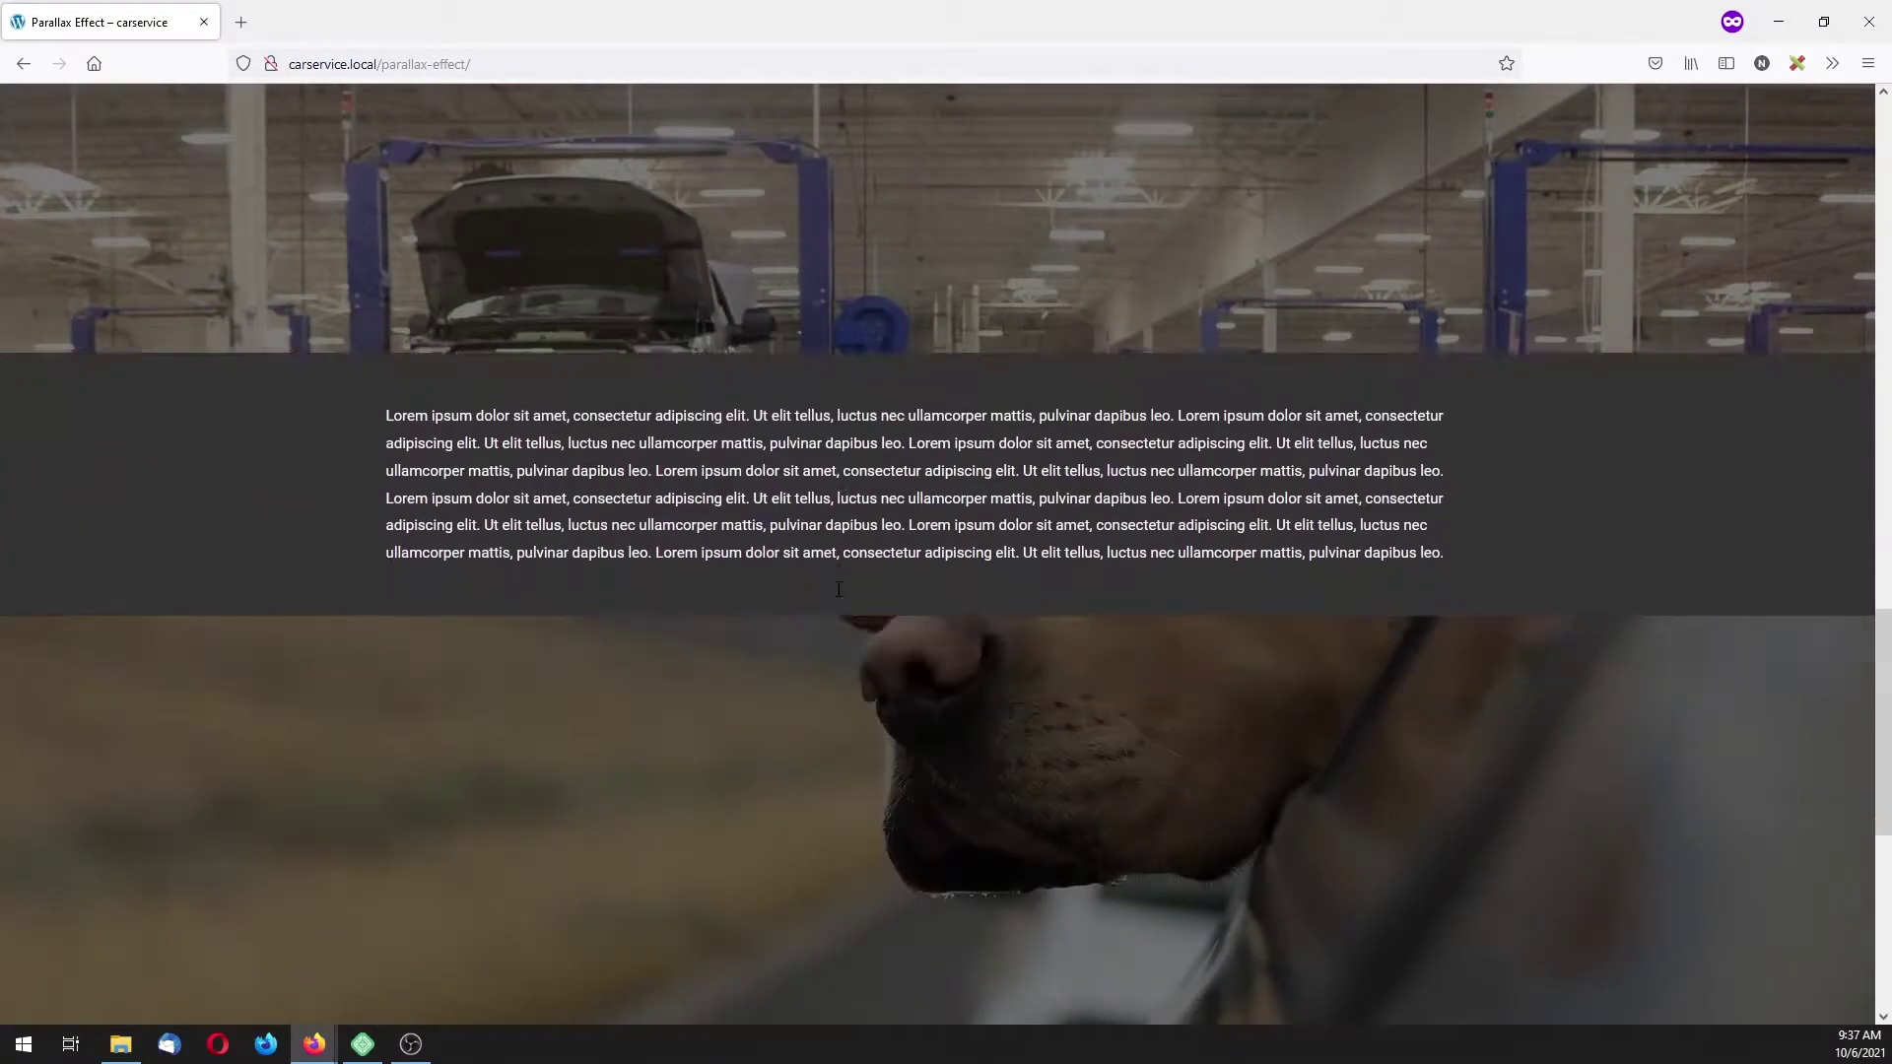
{"action": "scroll", "coordinate": [853, 453], "scroll_direction": "down", "scroll_amount": 3}
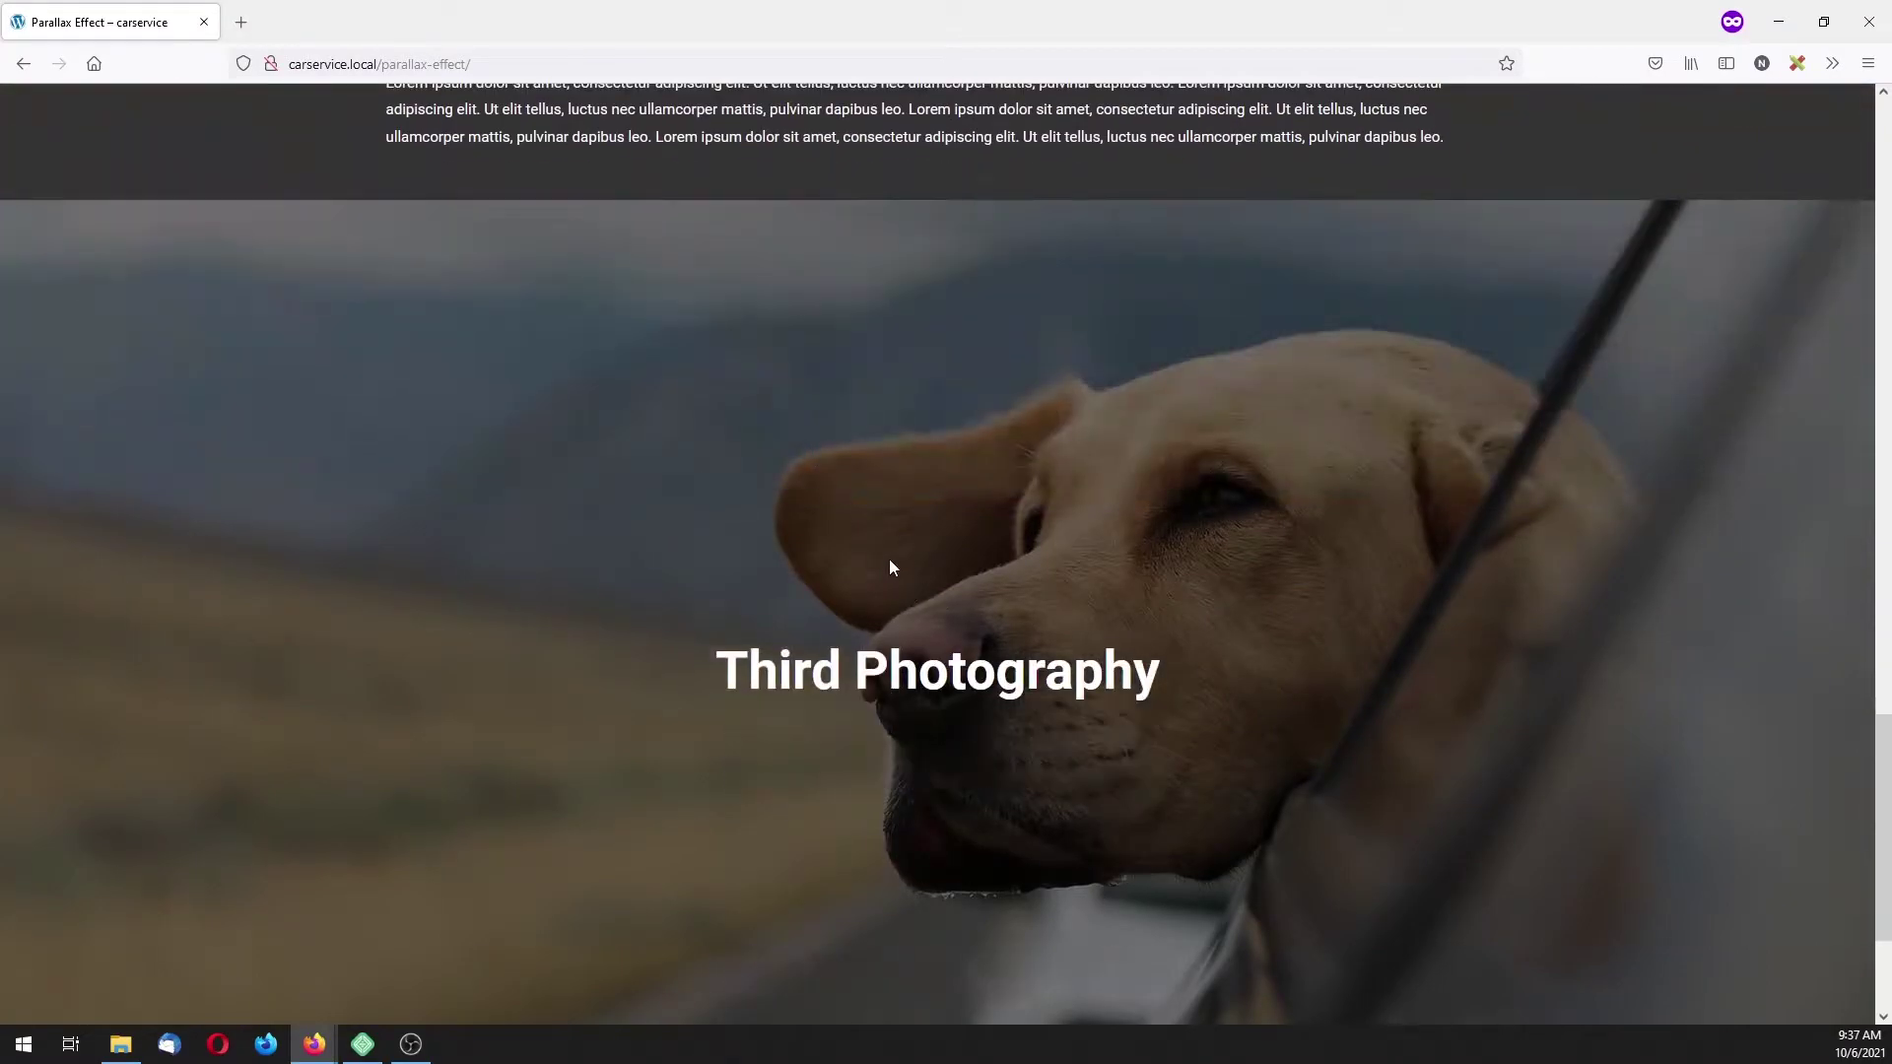
{"action": "scroll", "coordinate": [878, 630], "scroll_direction": "down", "scroll_amount": 3}
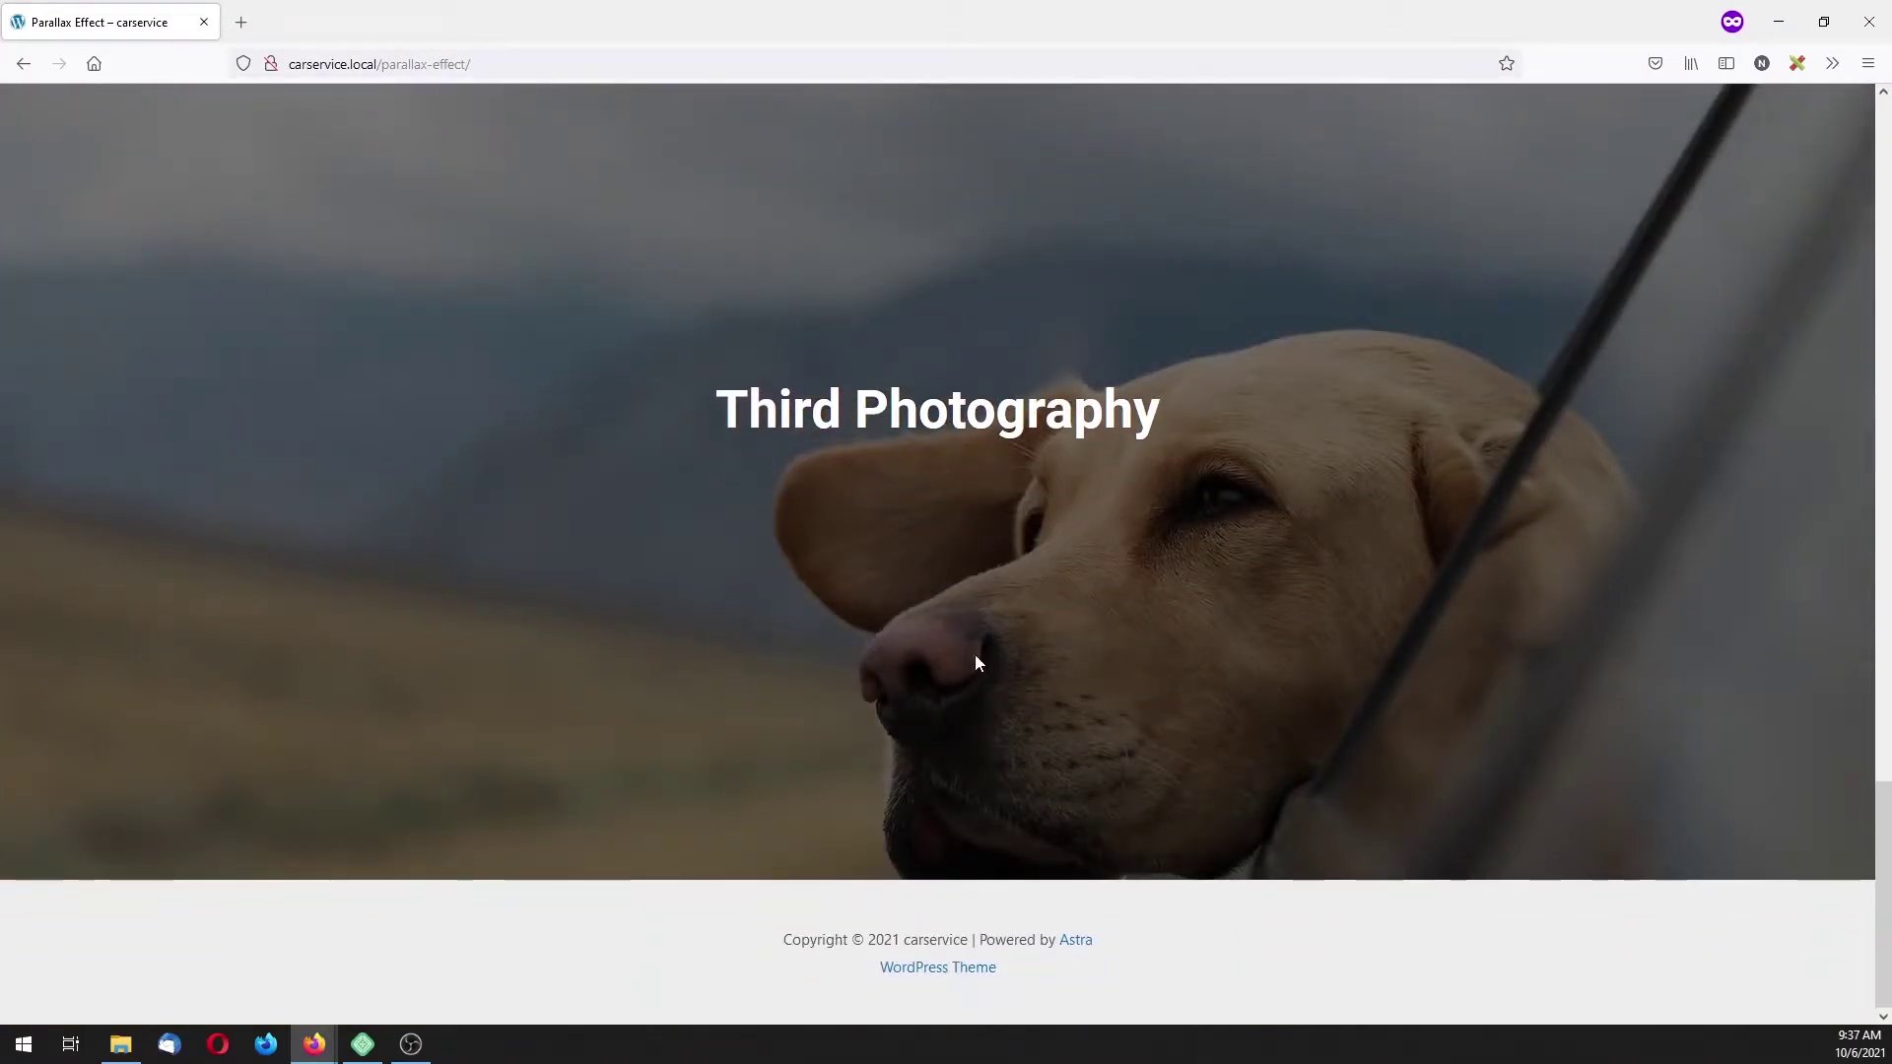
{"action": "key", "text": "Home"}
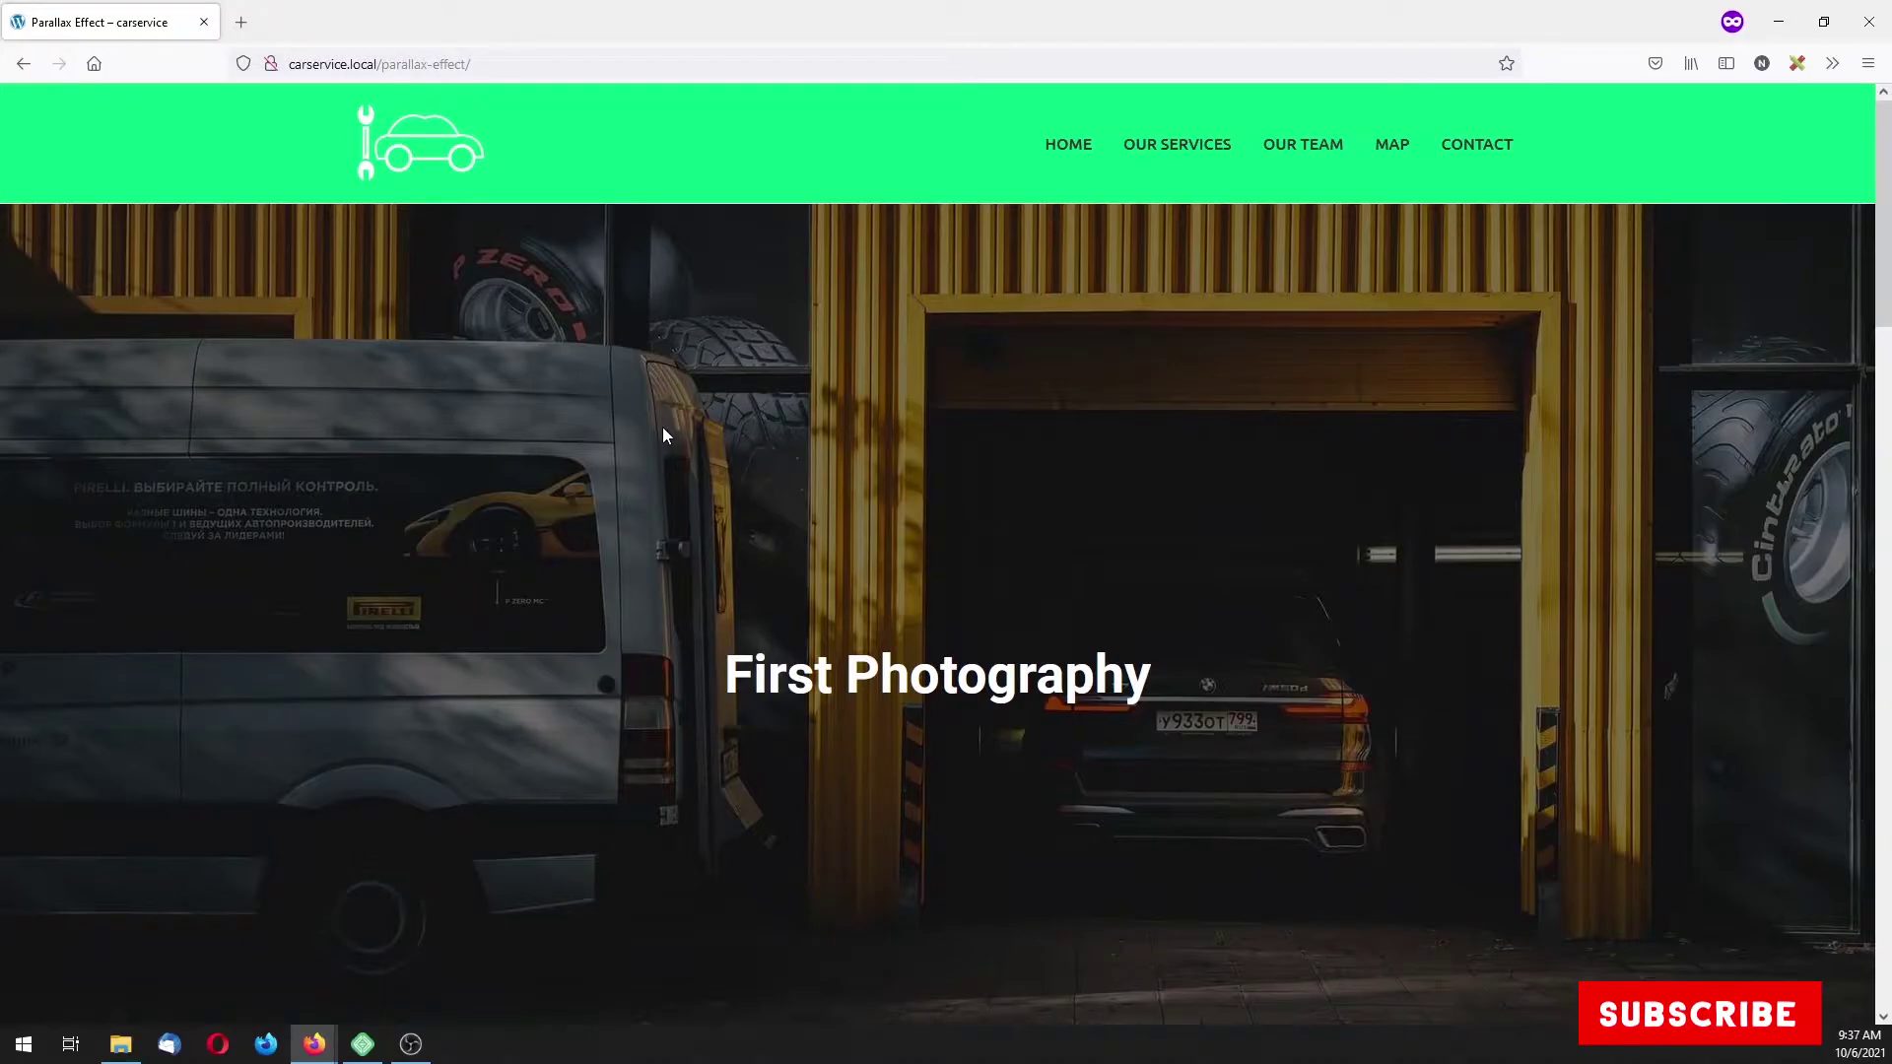
- Start a new WordPress page titled 'Parallax Effect 2'
{"action": "left_click", "coordinate": [1779, 22]}
{"action": "left_click", "coordinate": [142, 27]}
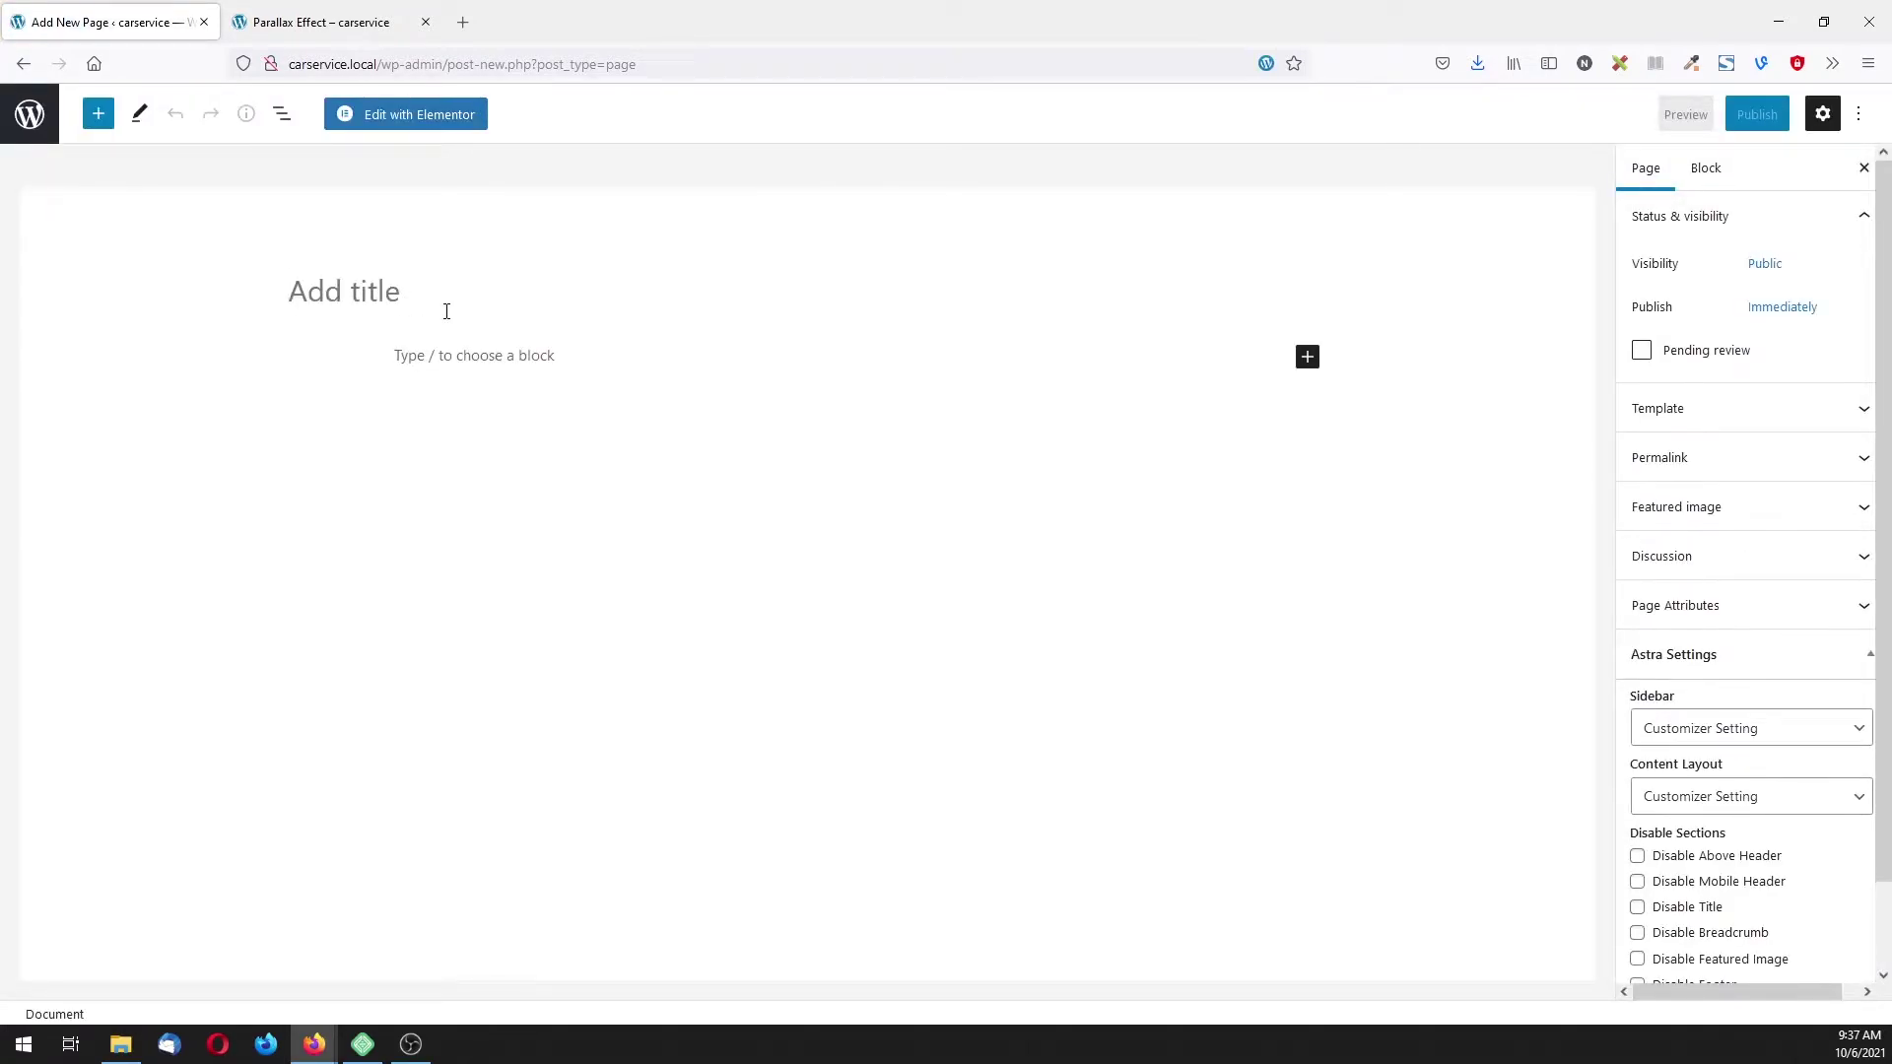
{"action": "type", "text": "Parallax "}
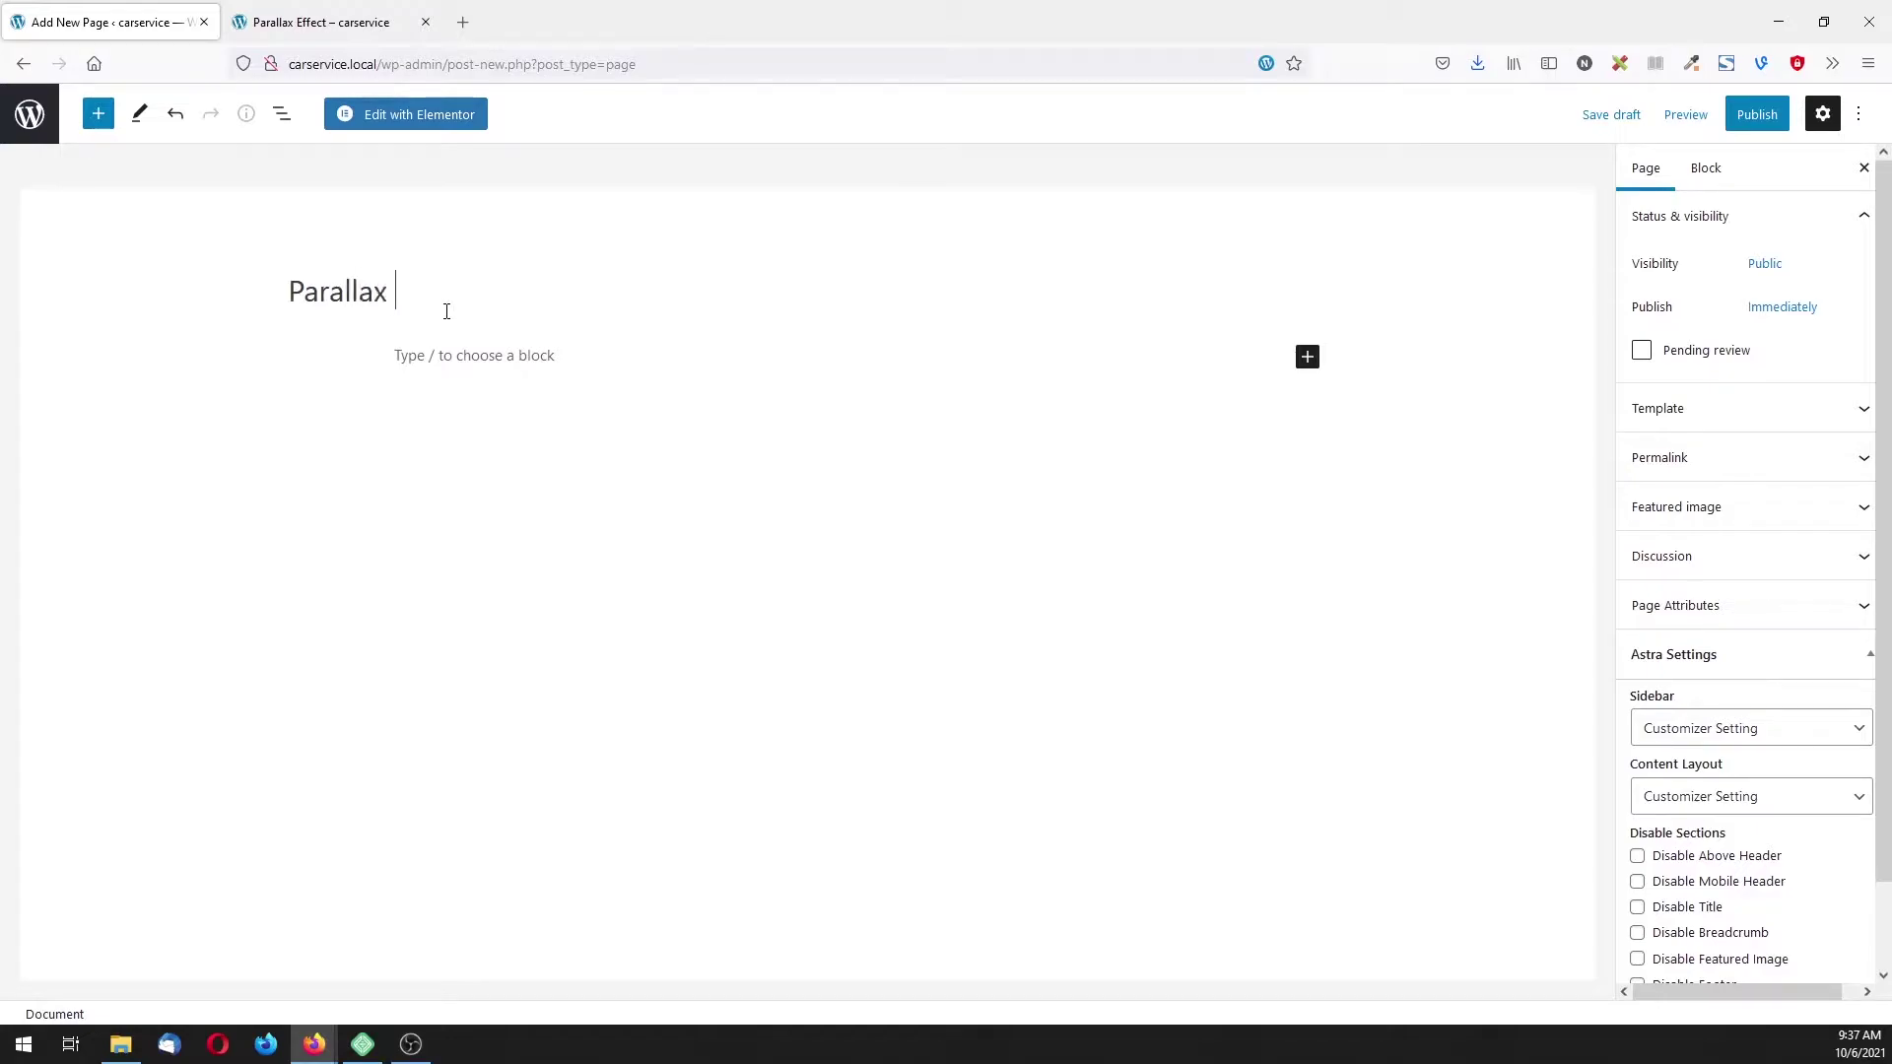
{"action": "type", "text": "Effect 2"}
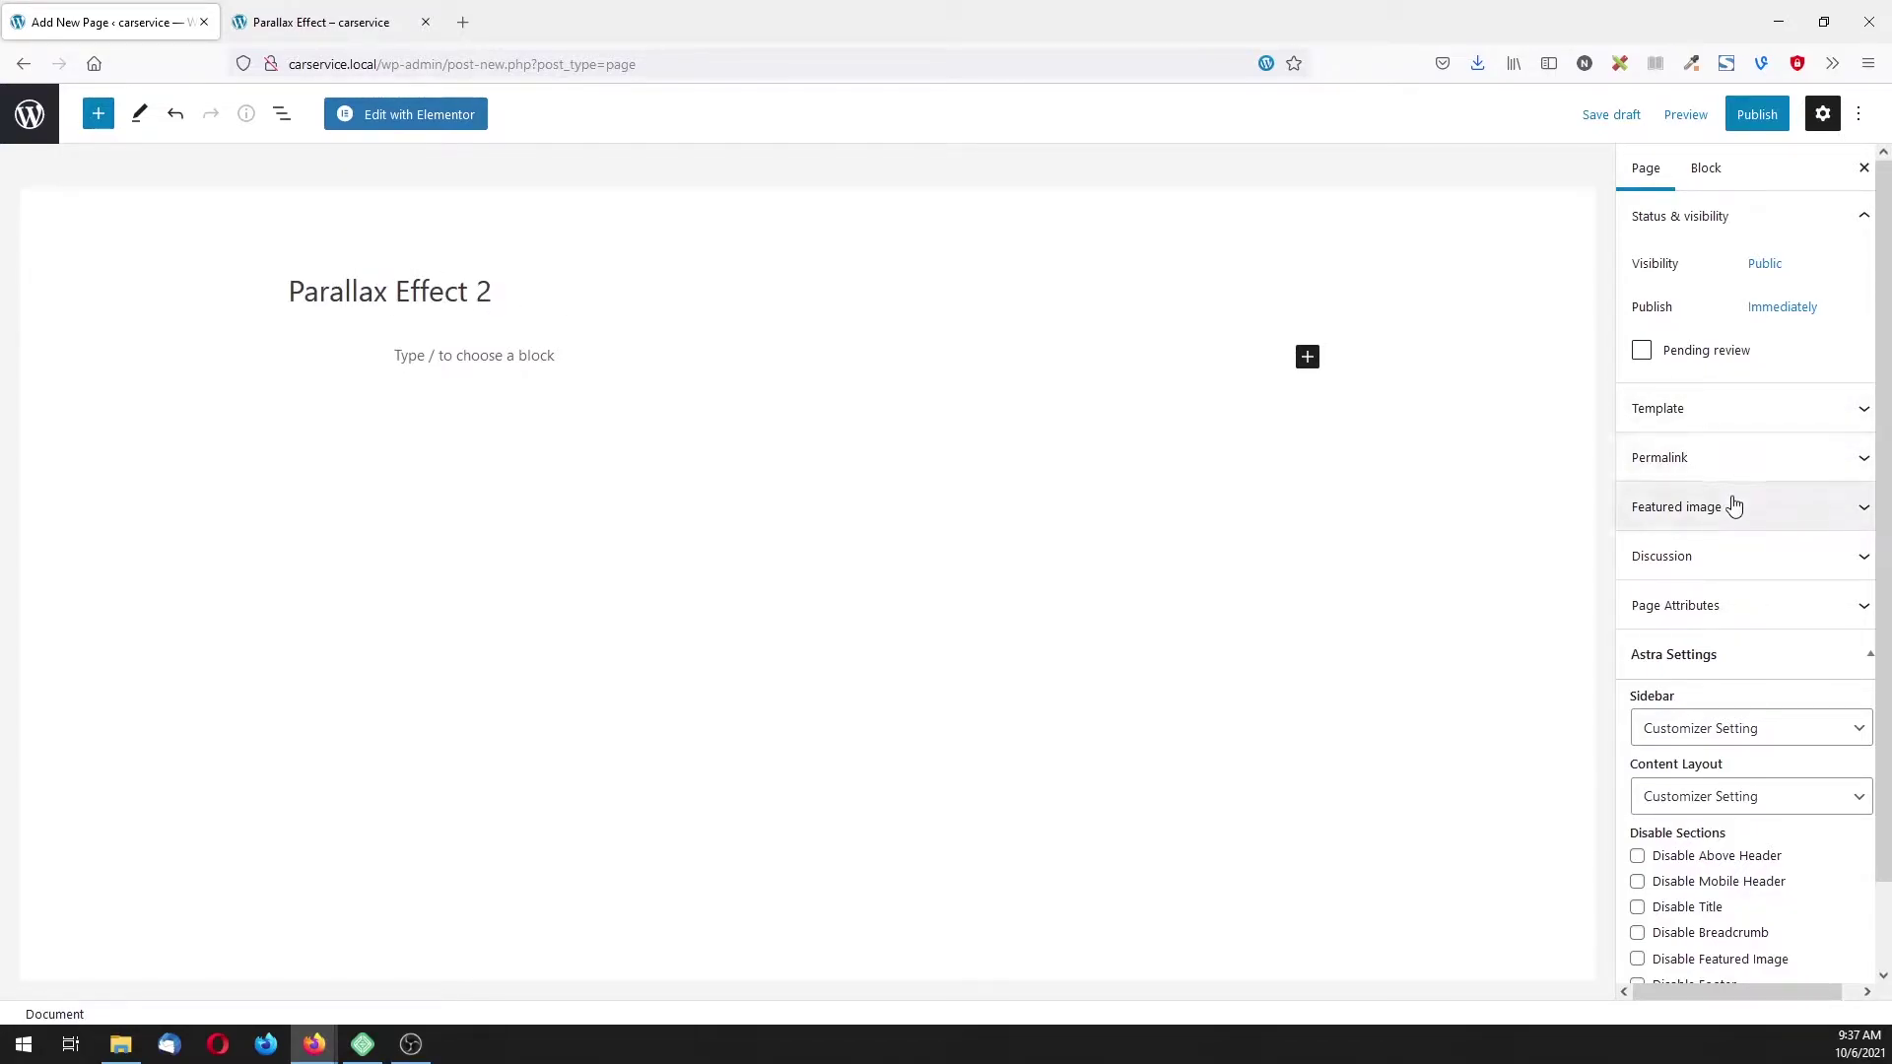
- Set No Sidebar, Full Width / Stretched layout, disable the title, and publish the page
{"action": "scroll", "coordinate": [1733, 505], "scroll_direction": "down", "scroll_amount": 1}
{"action": "left_click", "coordinate": [1710, 639]}
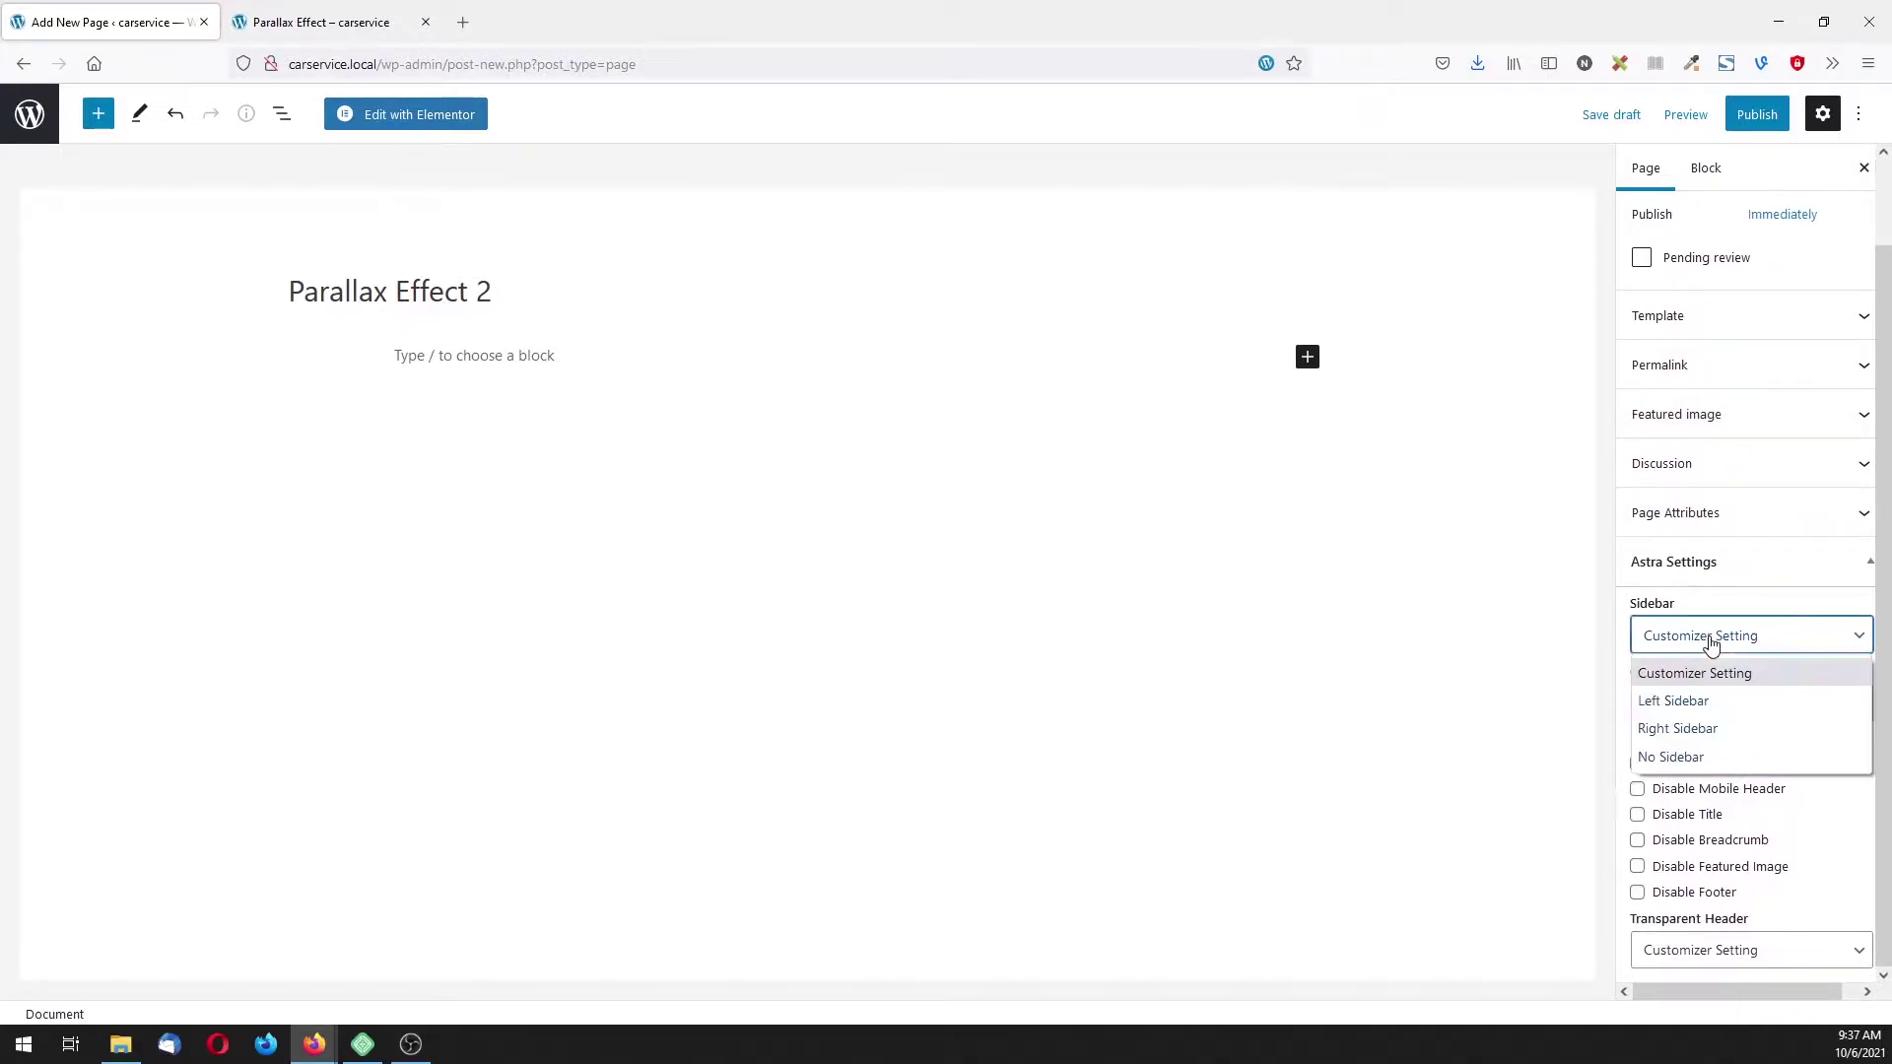
{"action": "left_click", "coordinate": [1695, 755]}
{"action": "left_click", "coordinate": [1701, 705]}
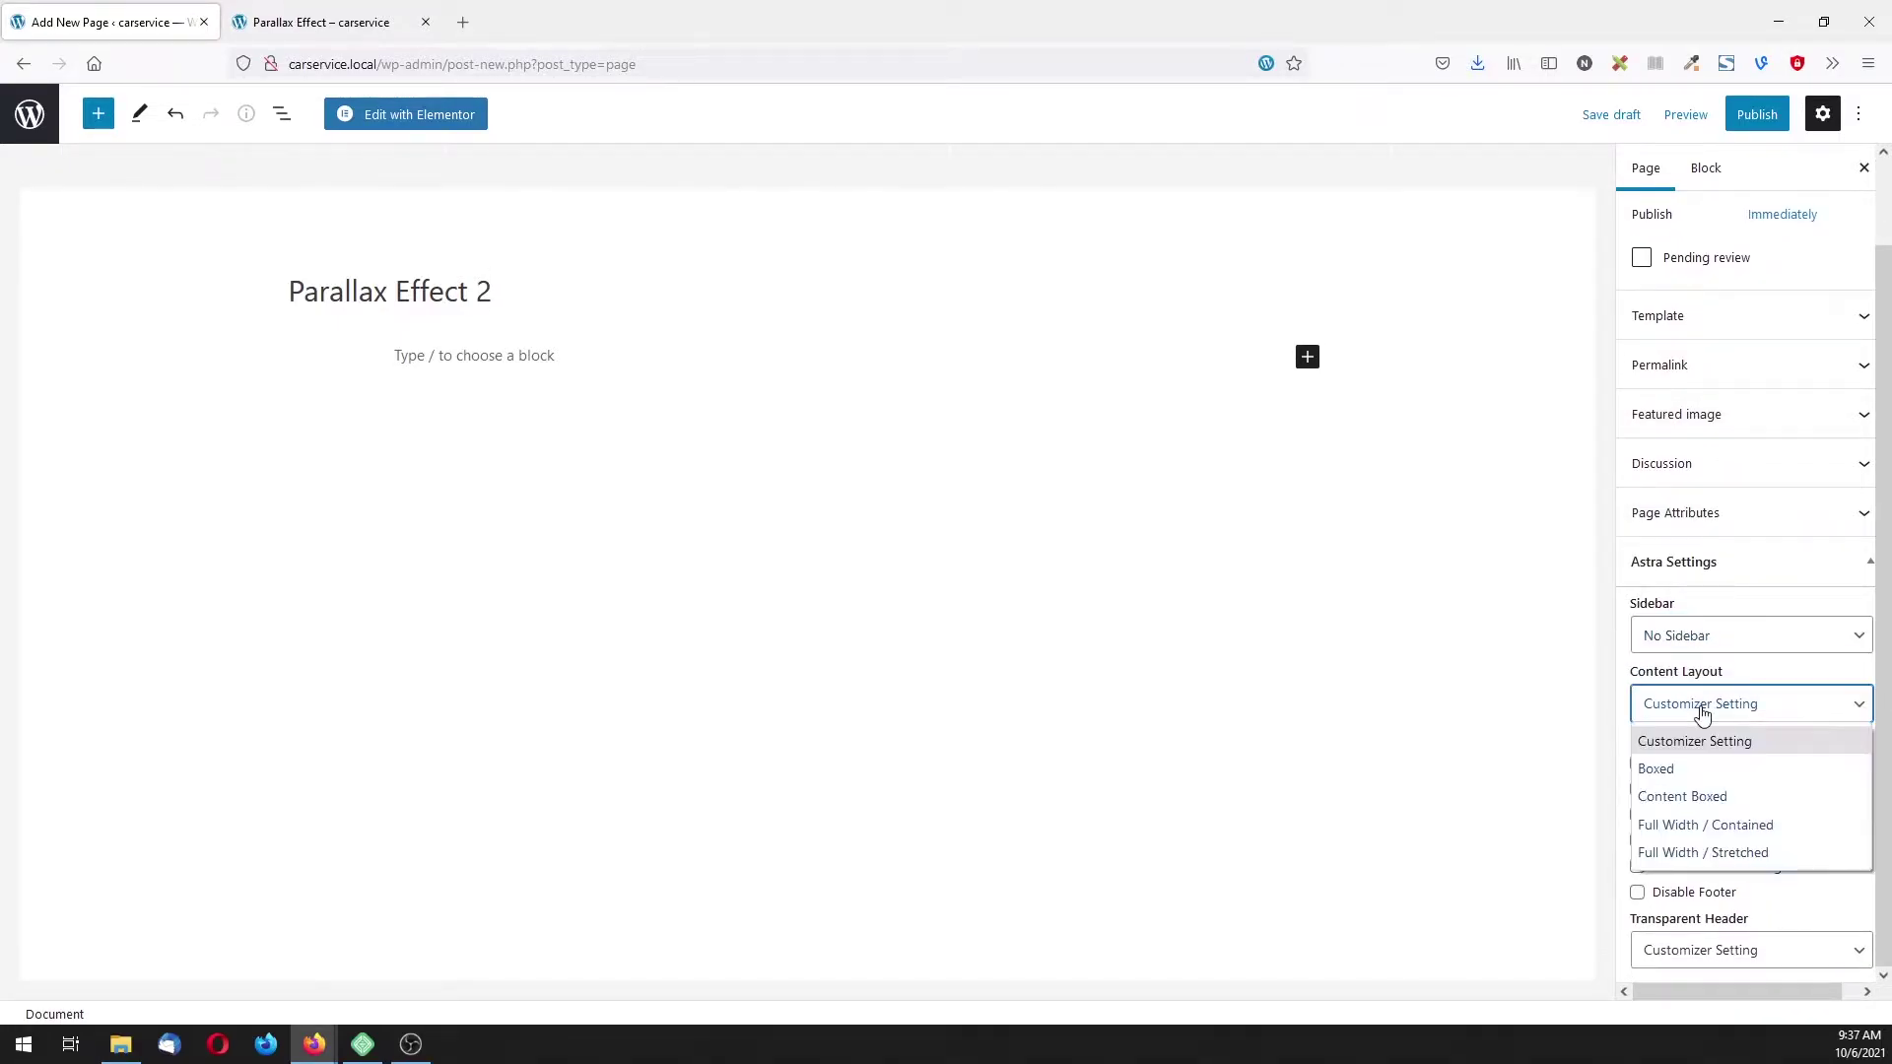
{"action": "left_click", "coordinate": [1711, 853]}
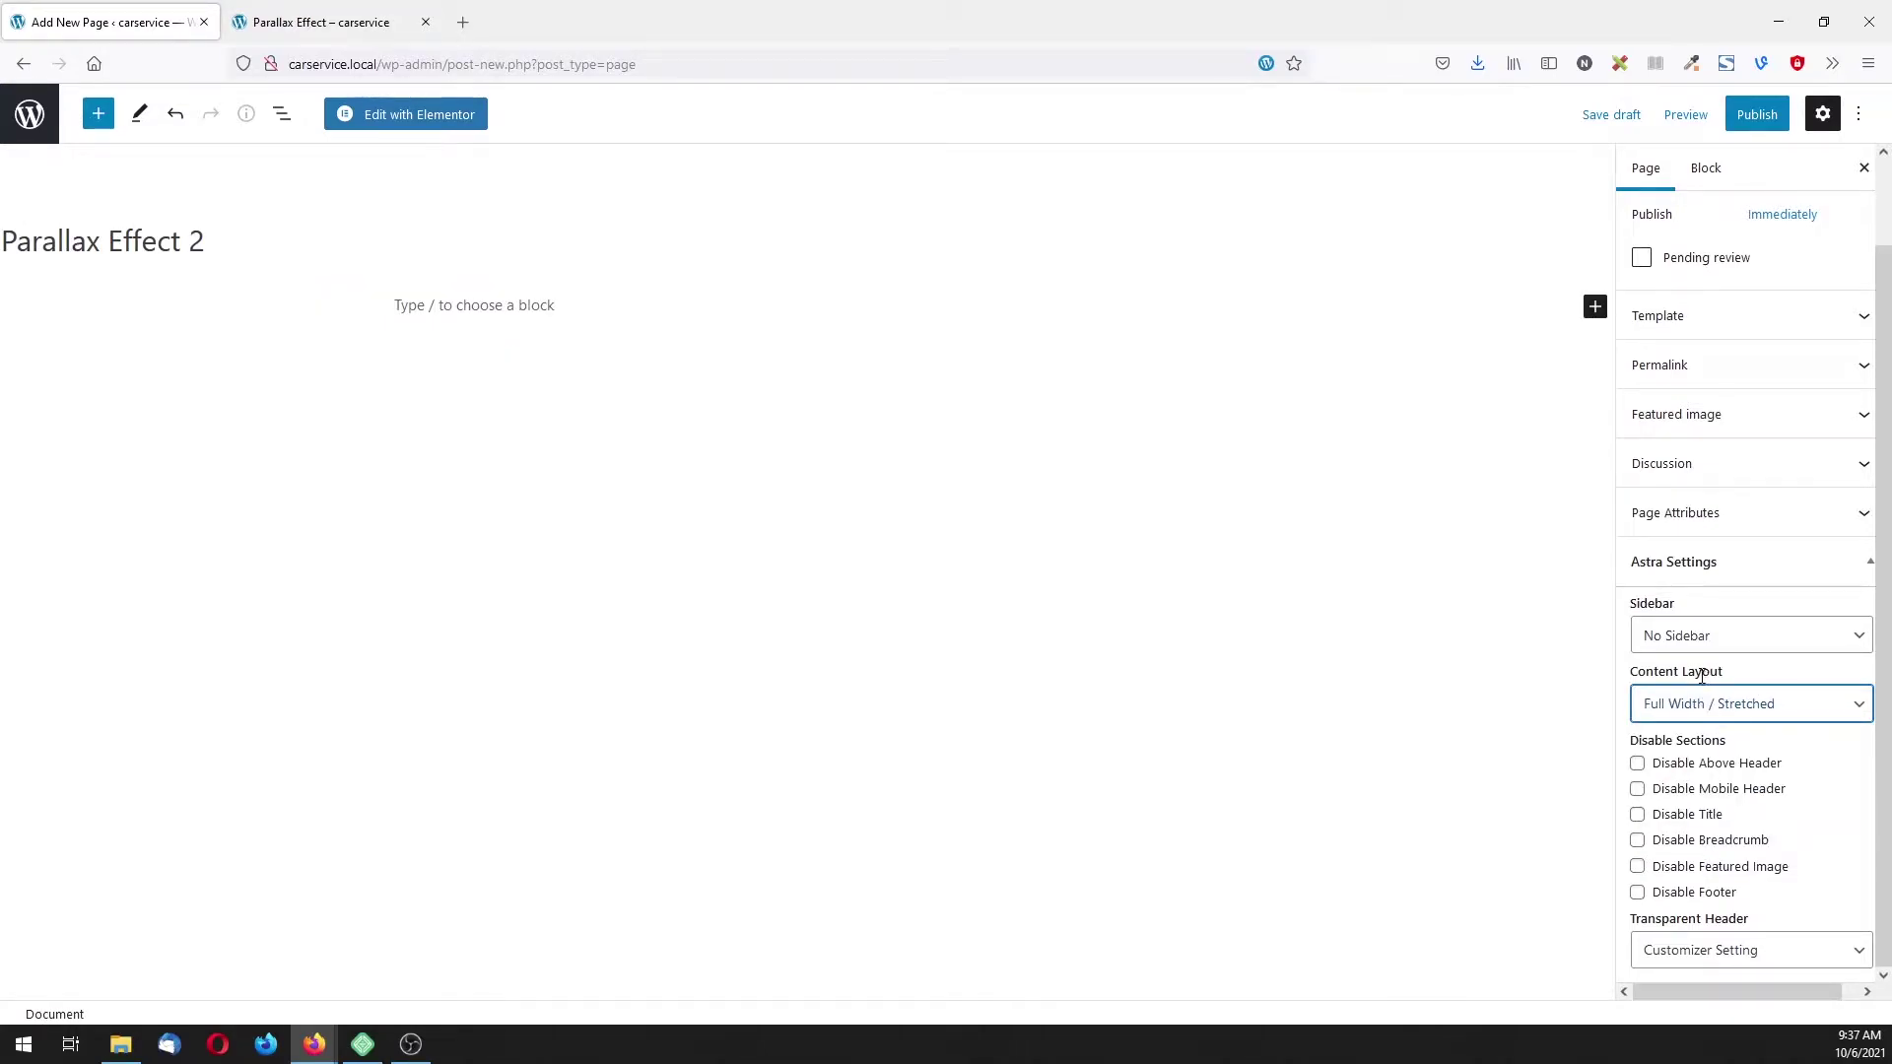
{"action": "left_click", "coordinate": [1665, 815]}
{"action": "left_click", "coordinate": [1749, 118]}
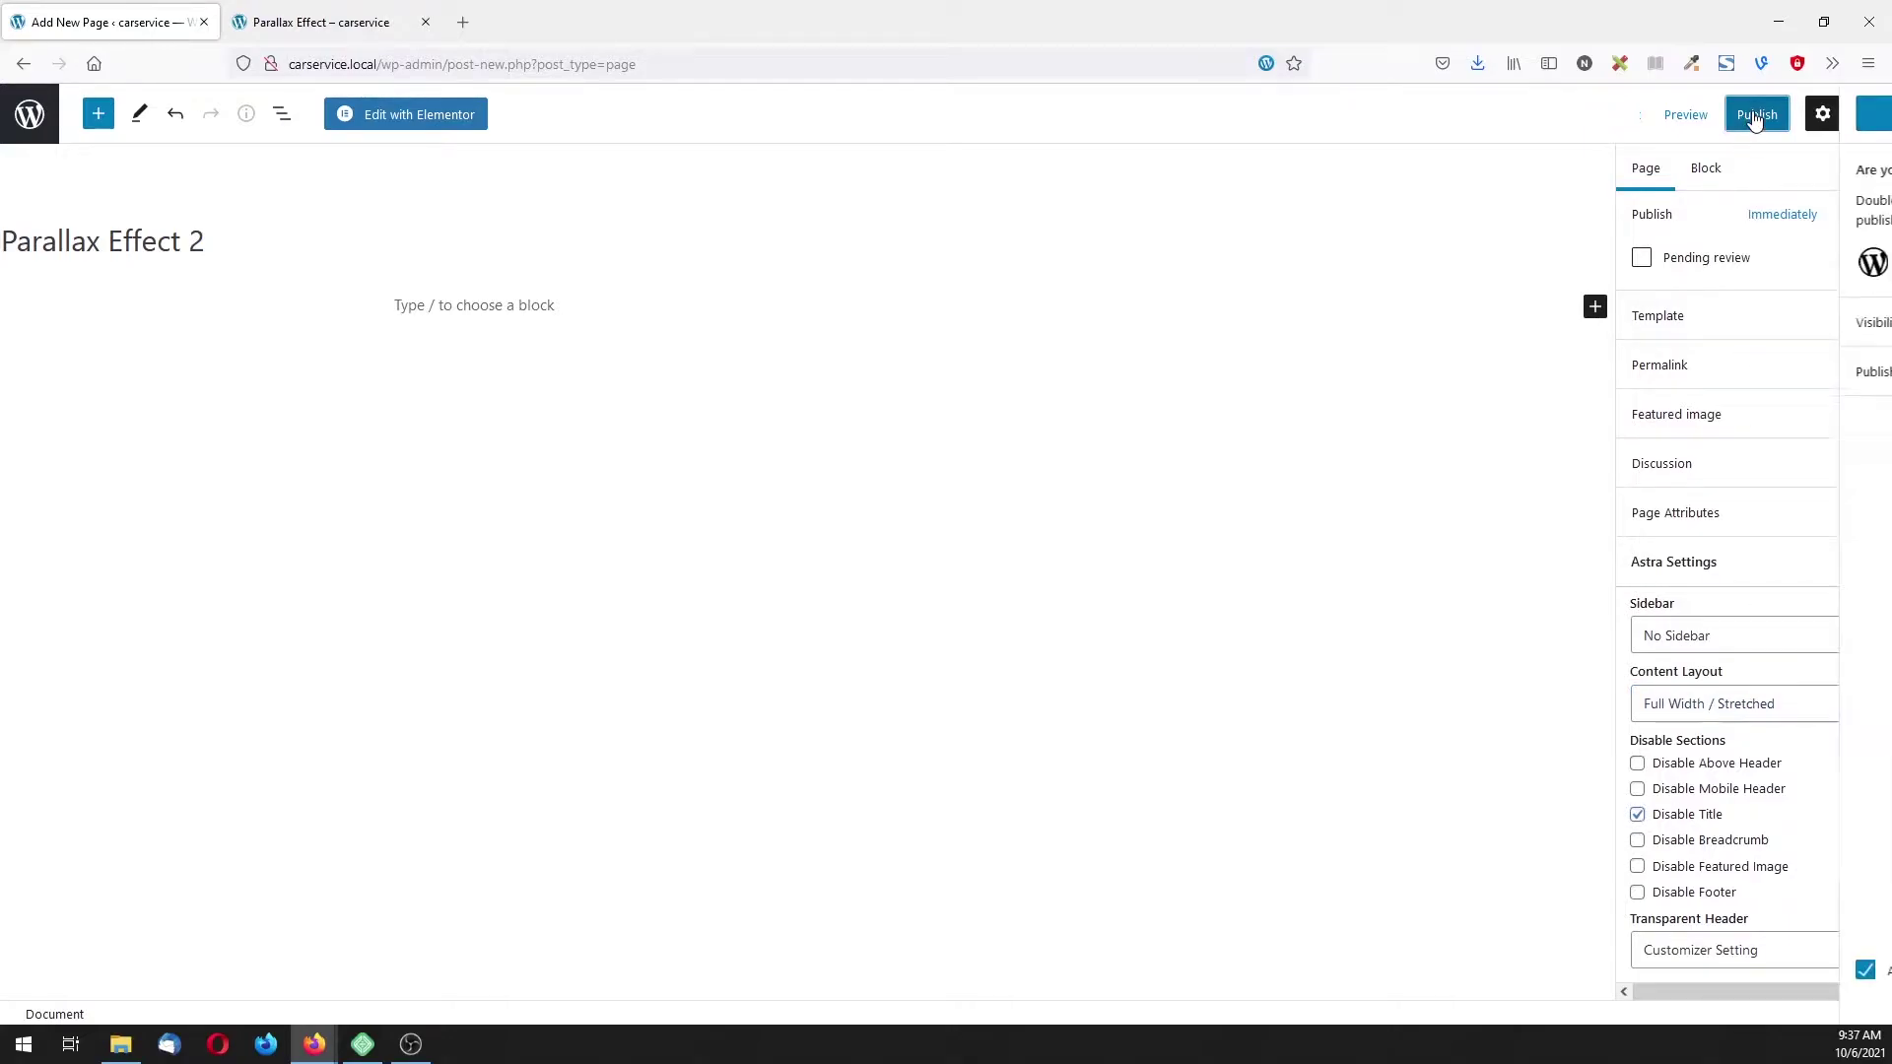
{"action": "left_click", "coordinate": [1739, 117]}
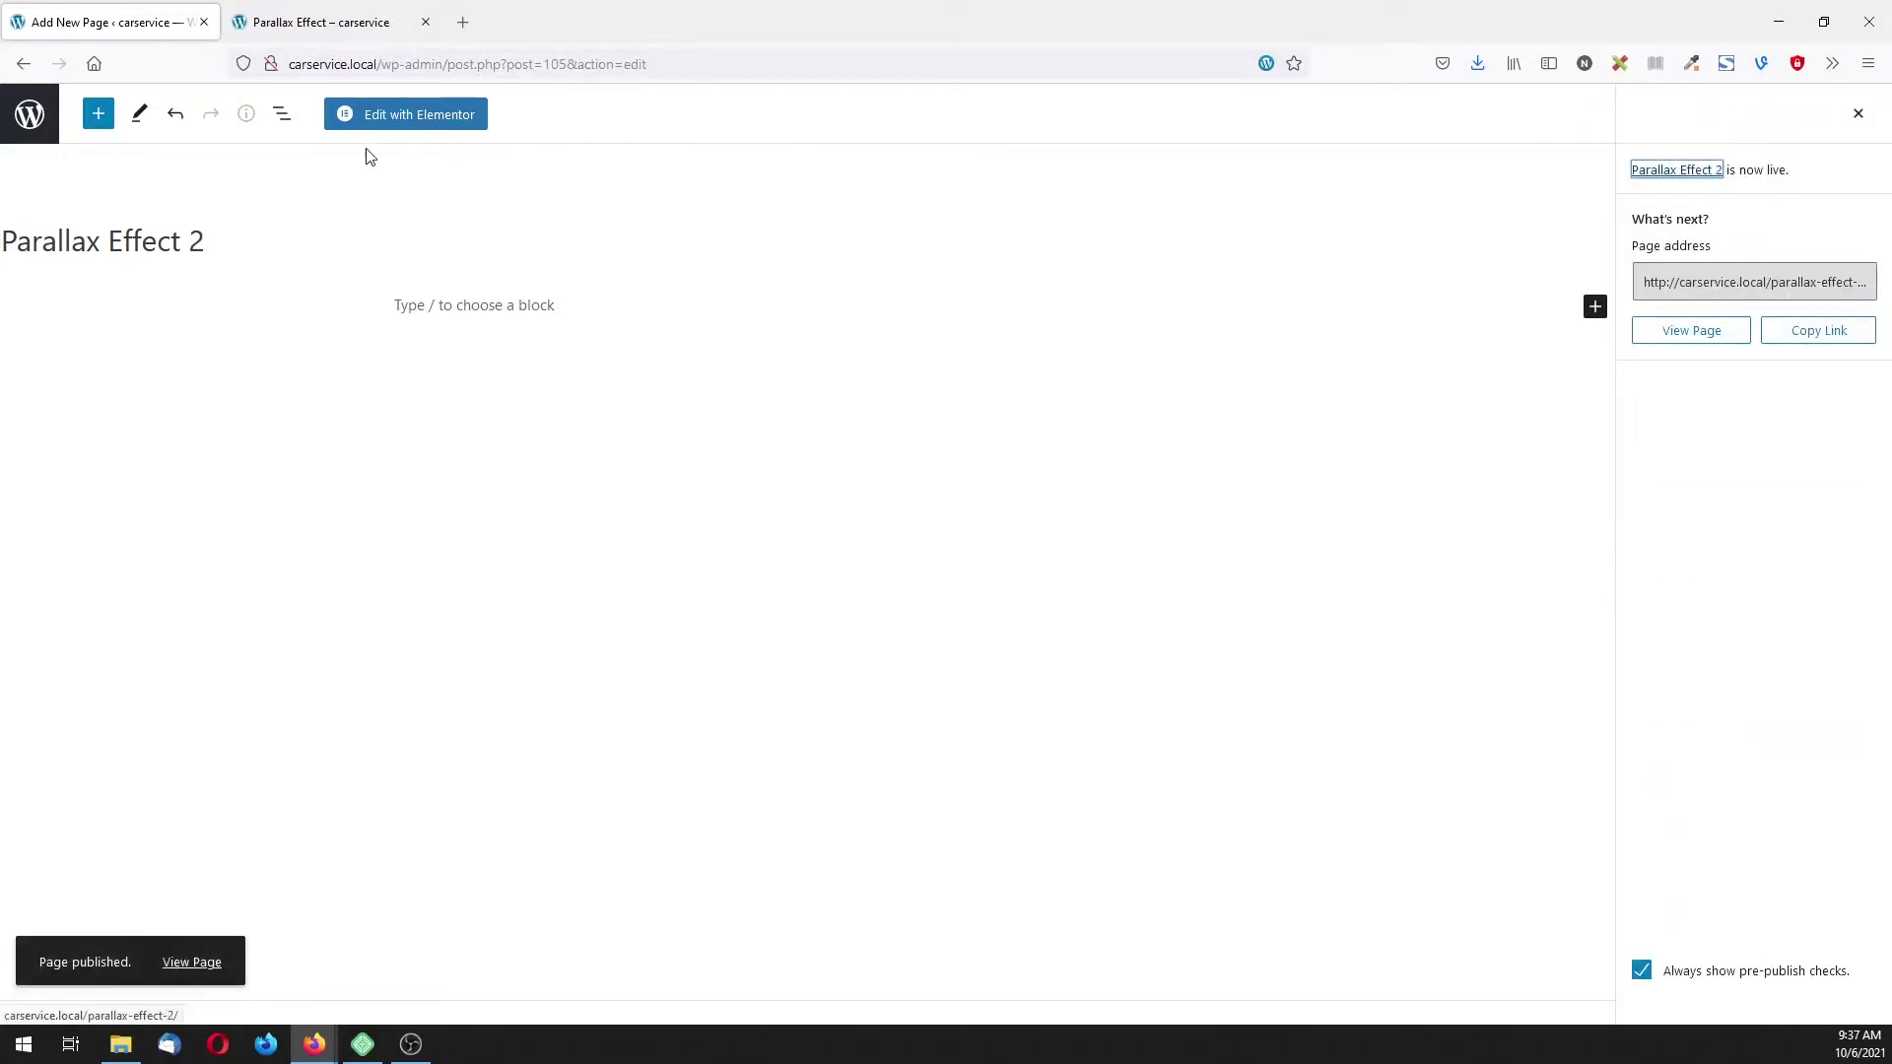
- Add a single-column section to the page in Elementor
{"action": "left_click", "coordinate": [403, 116]}
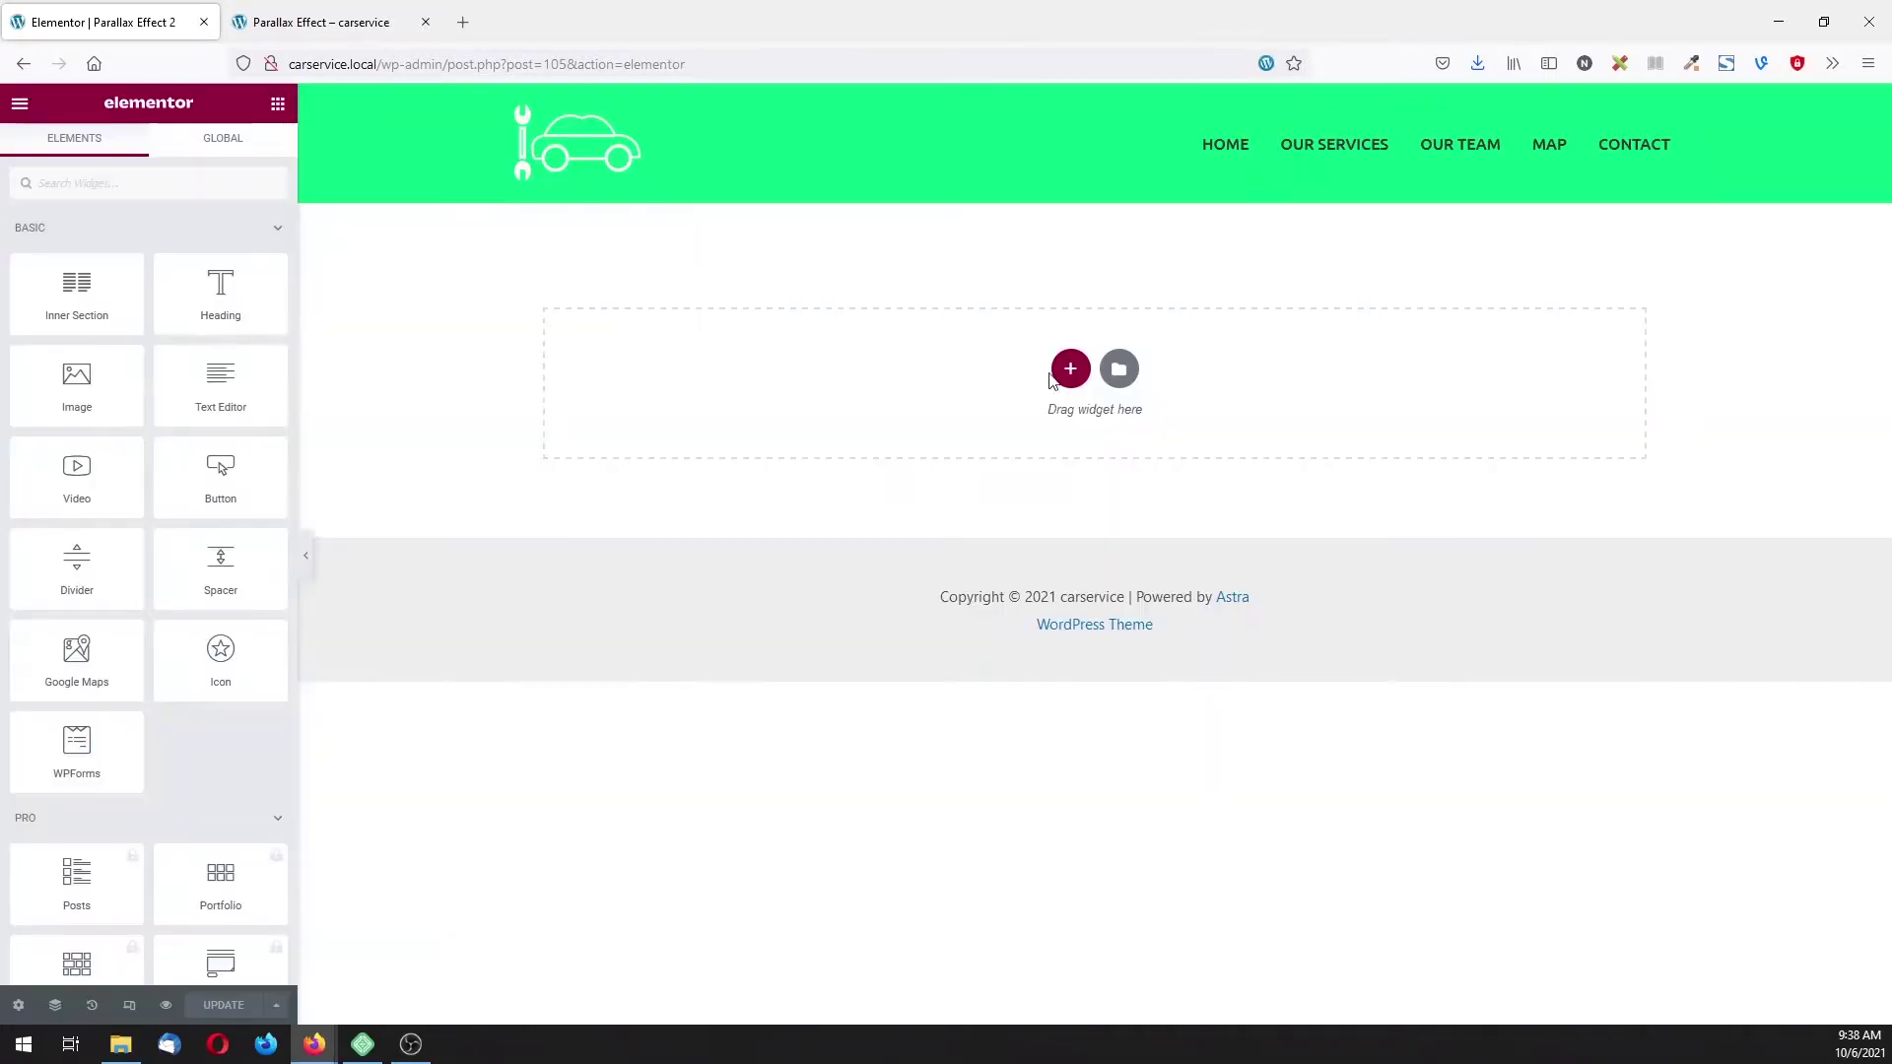
{"action": "left_click", "coordinate": [1069, 373]}
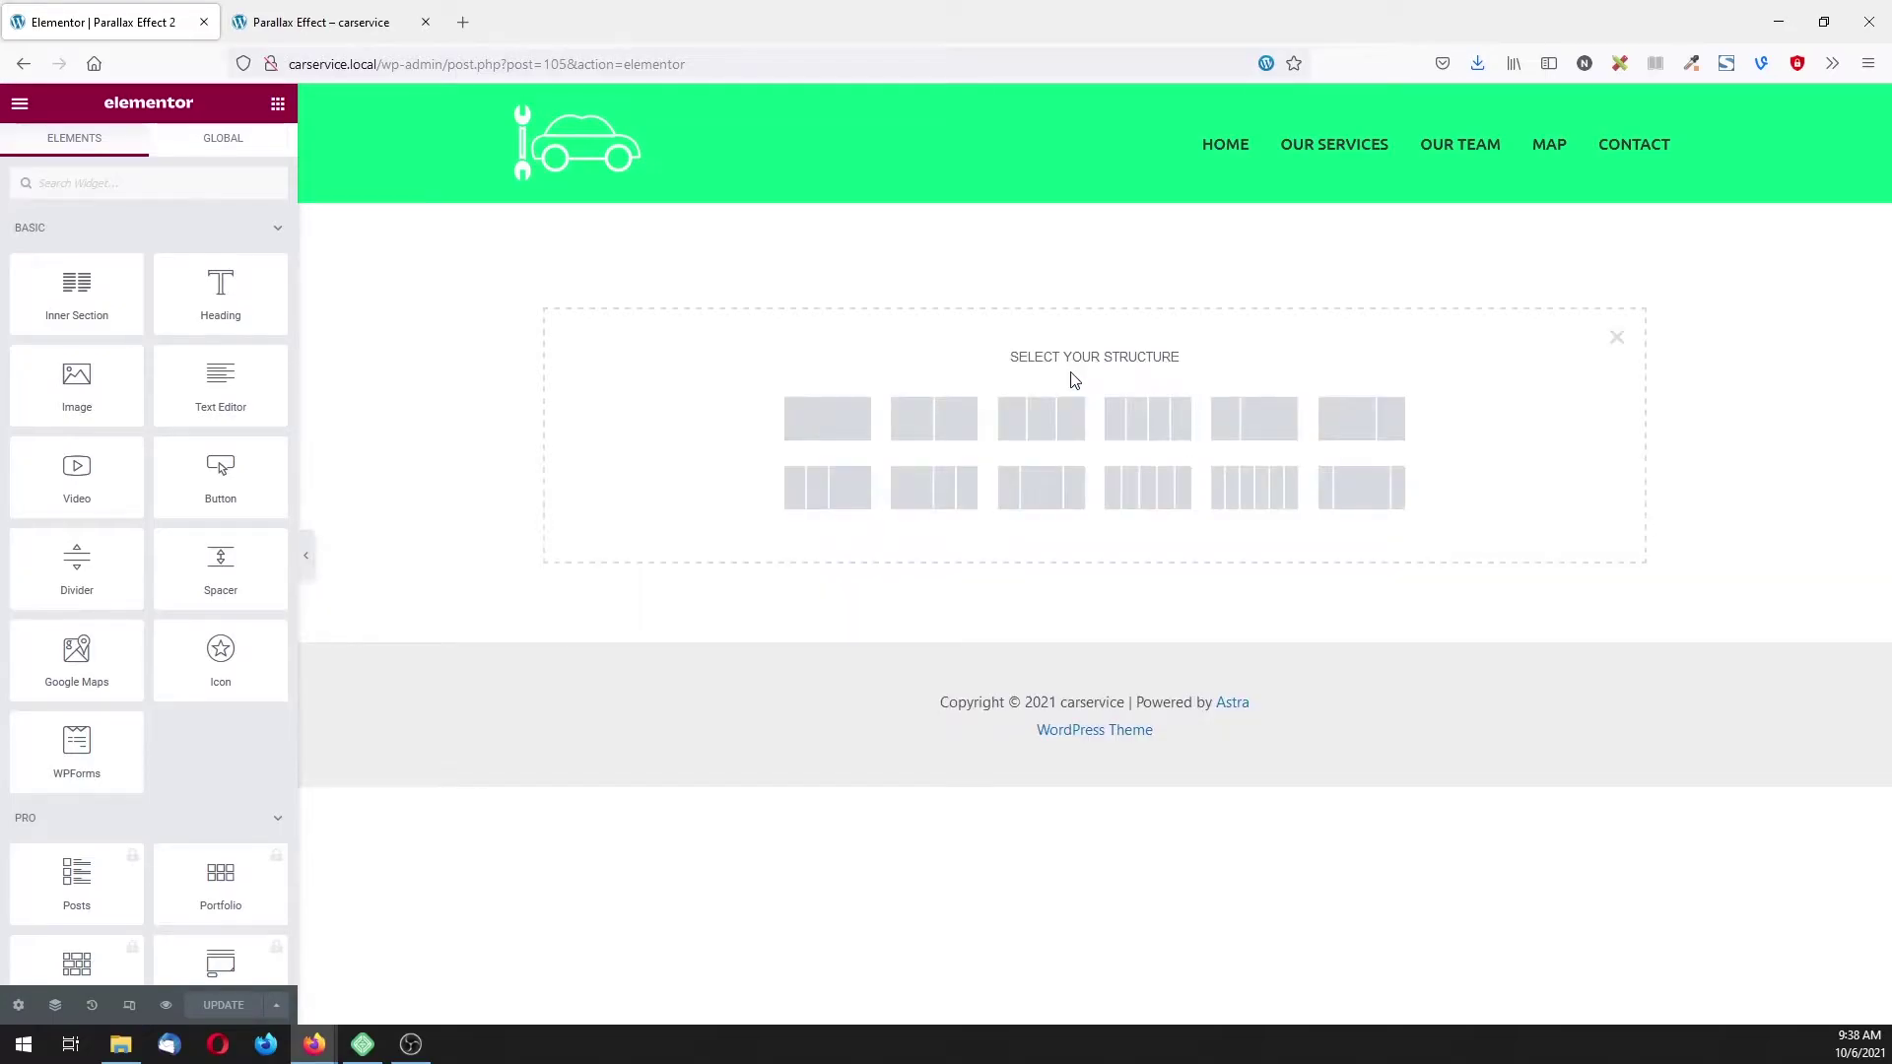
{"action": "left_click", "coordinate": [837, 430]}
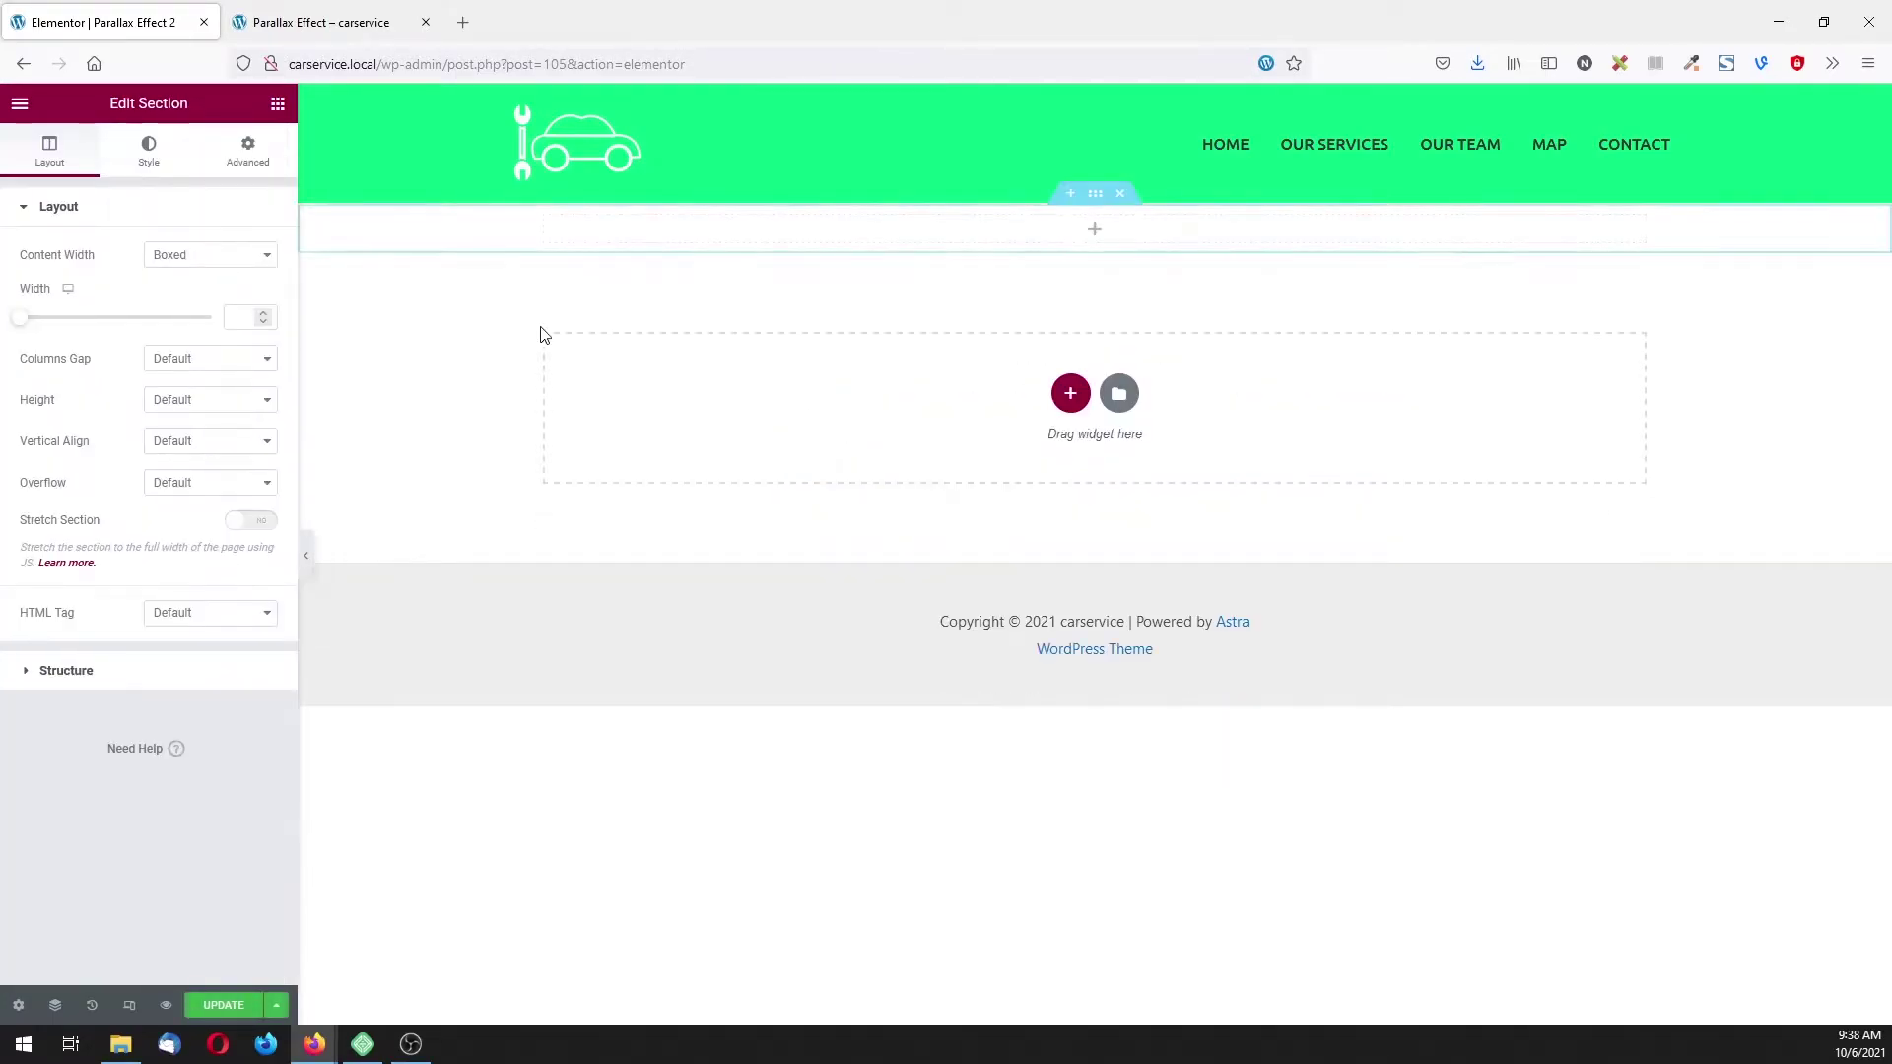
- Set the section's classic background image to the yellow garage photo
{"action": "left_click", "coordinate": [150, 150]}
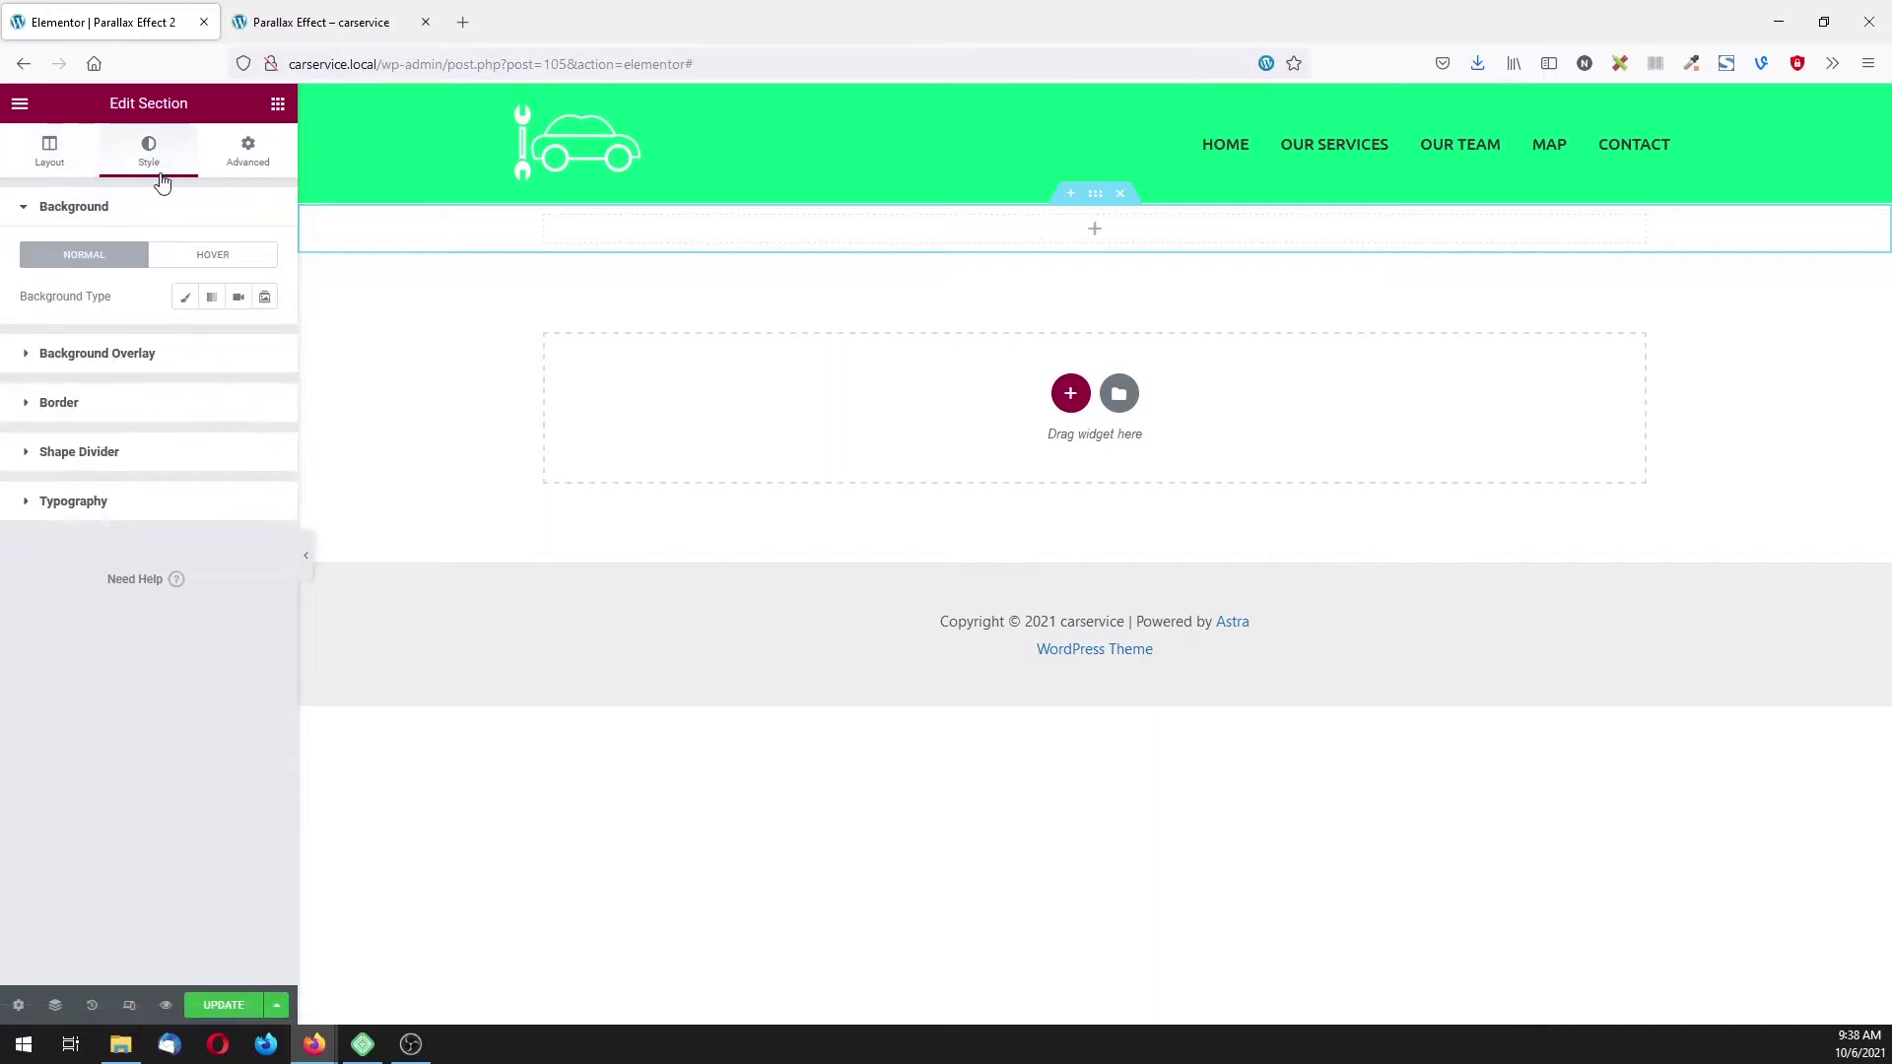
{"action": "left_click", "coordinate": [184, 298]}
{"action": "left_click", "coordinate": [187, 407]}
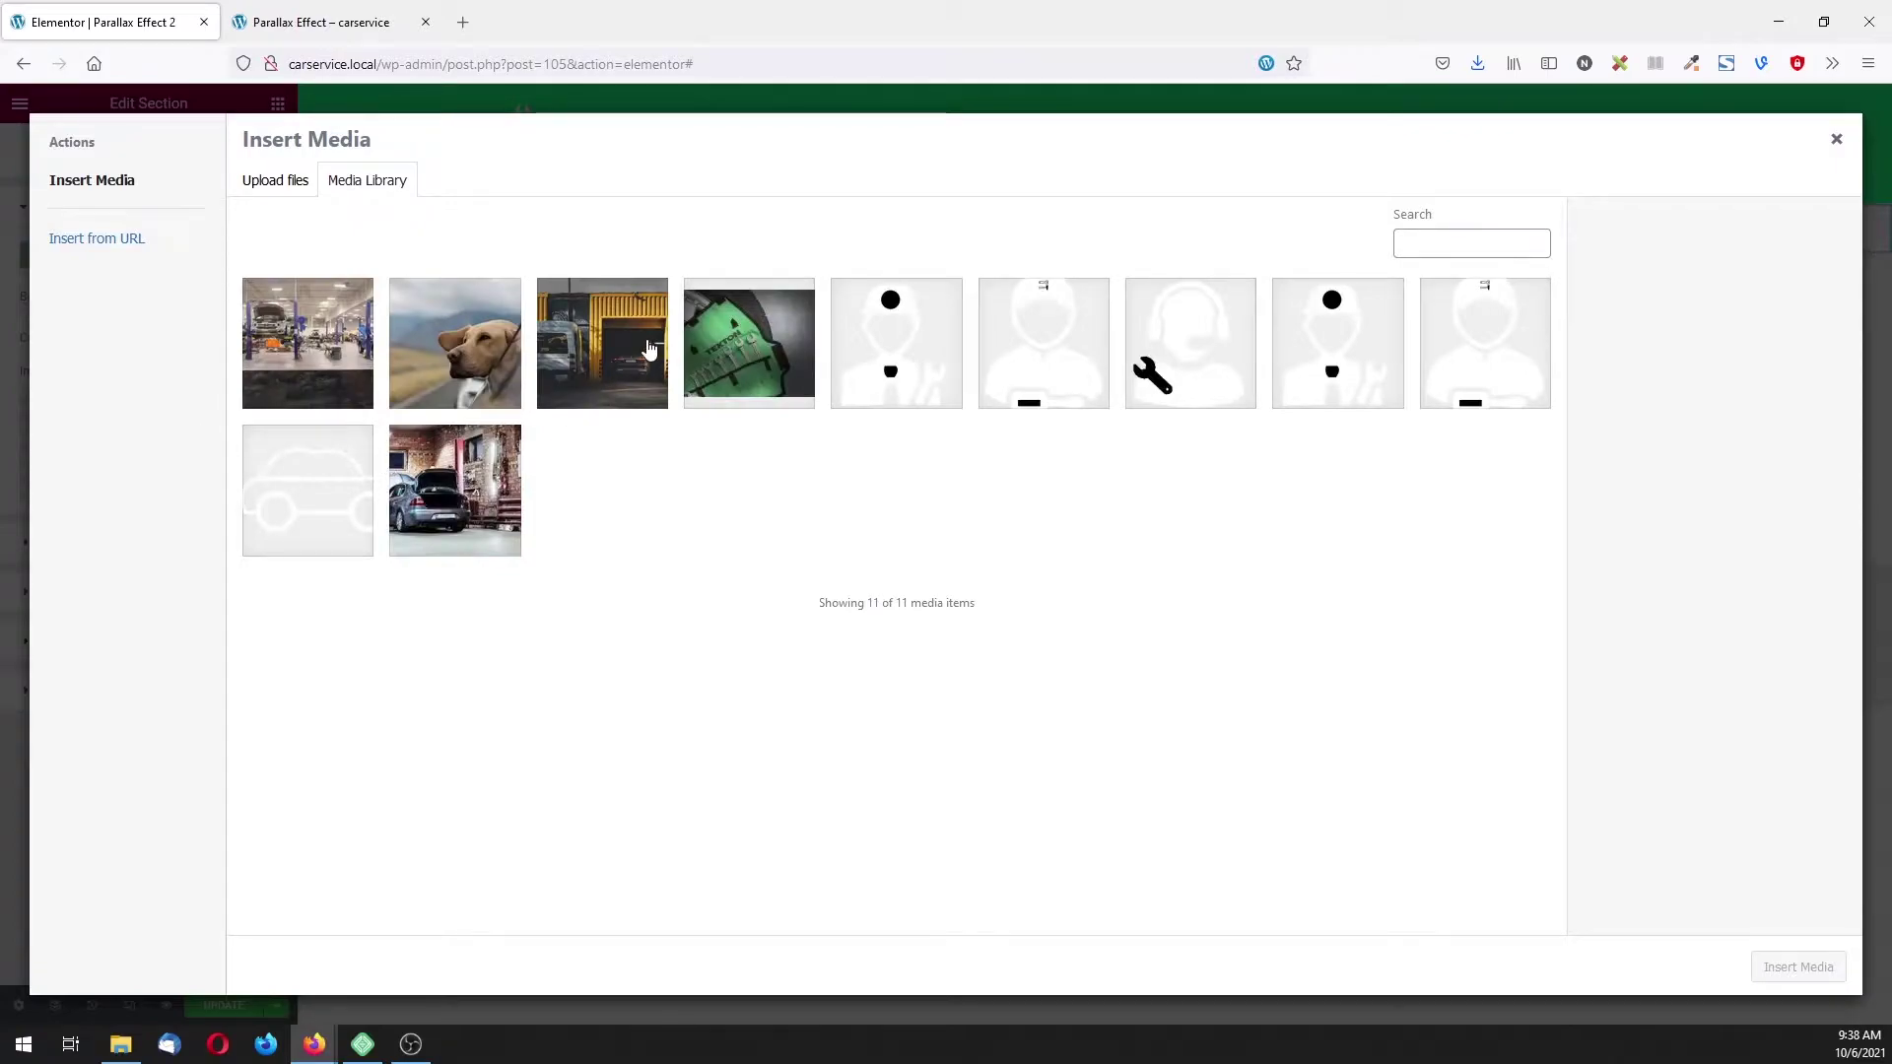
{"action": "left_click", "coordinate": [646, 350]}
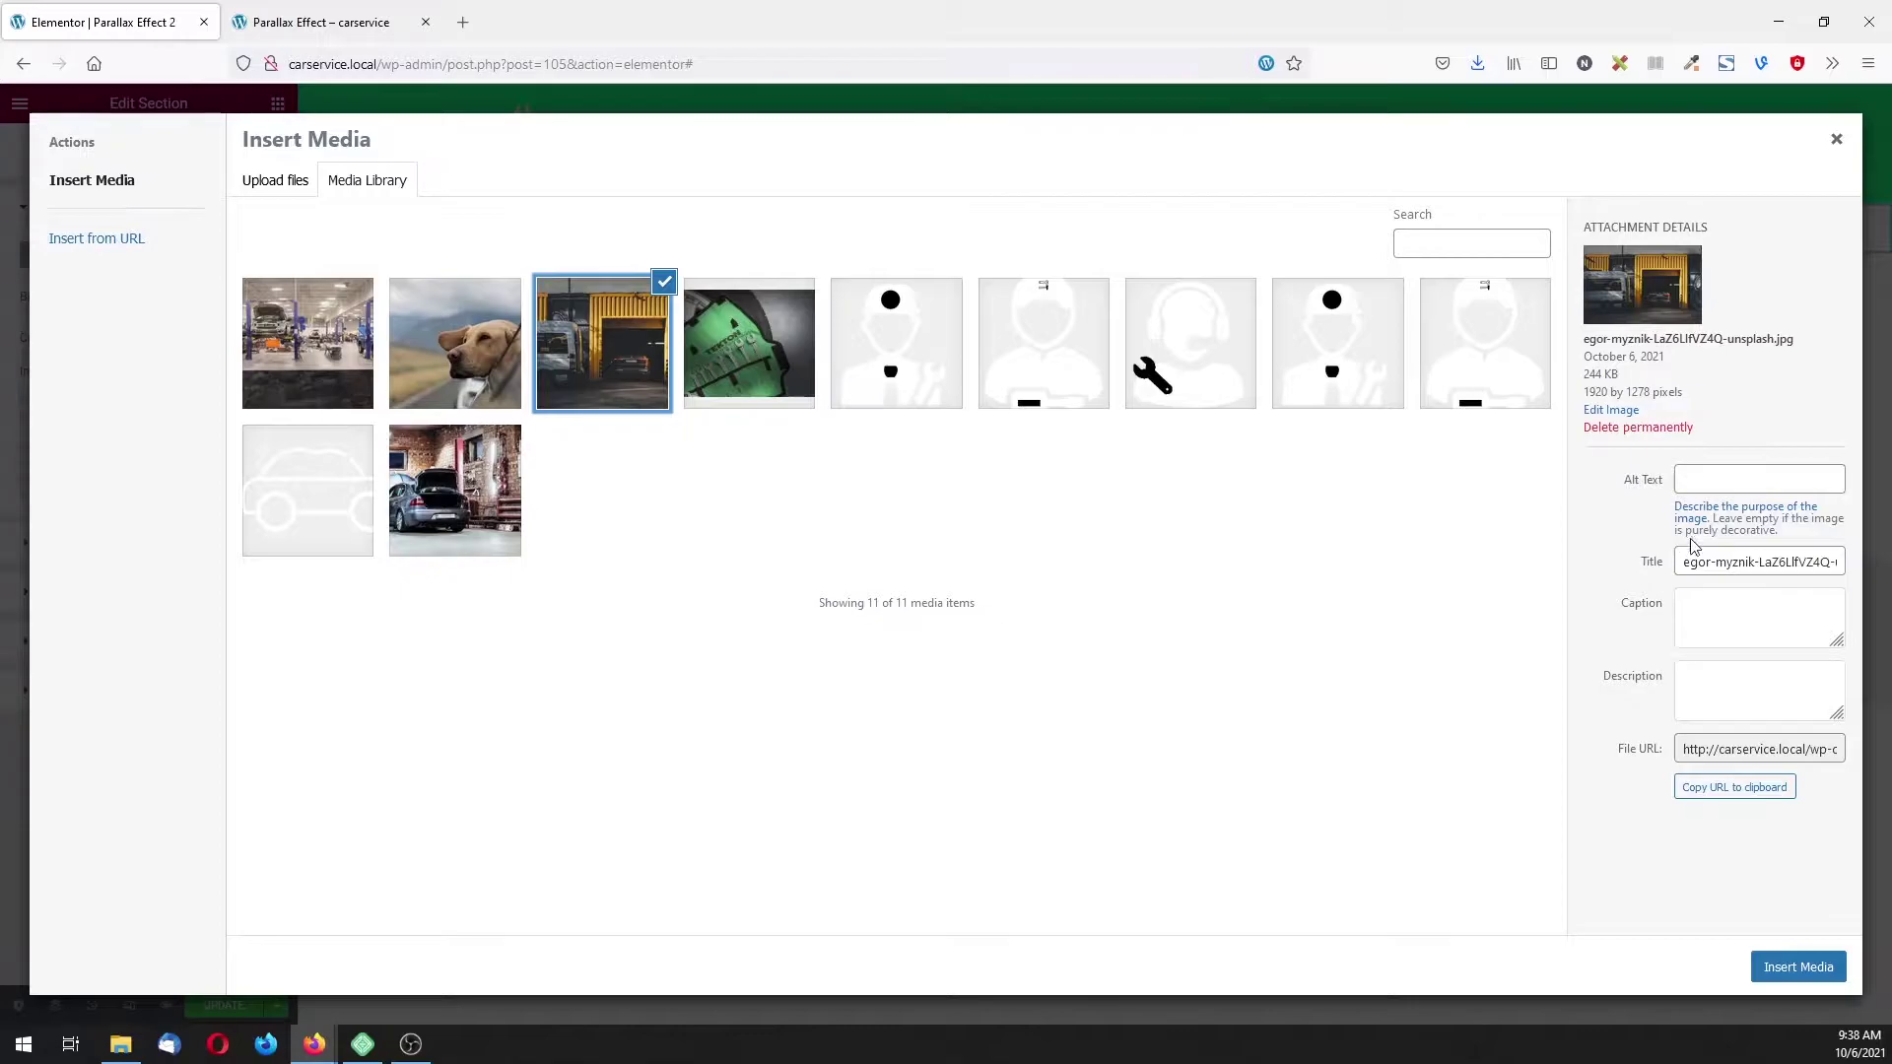
{"action": "left_click", "coordinate": [1805, 966]}
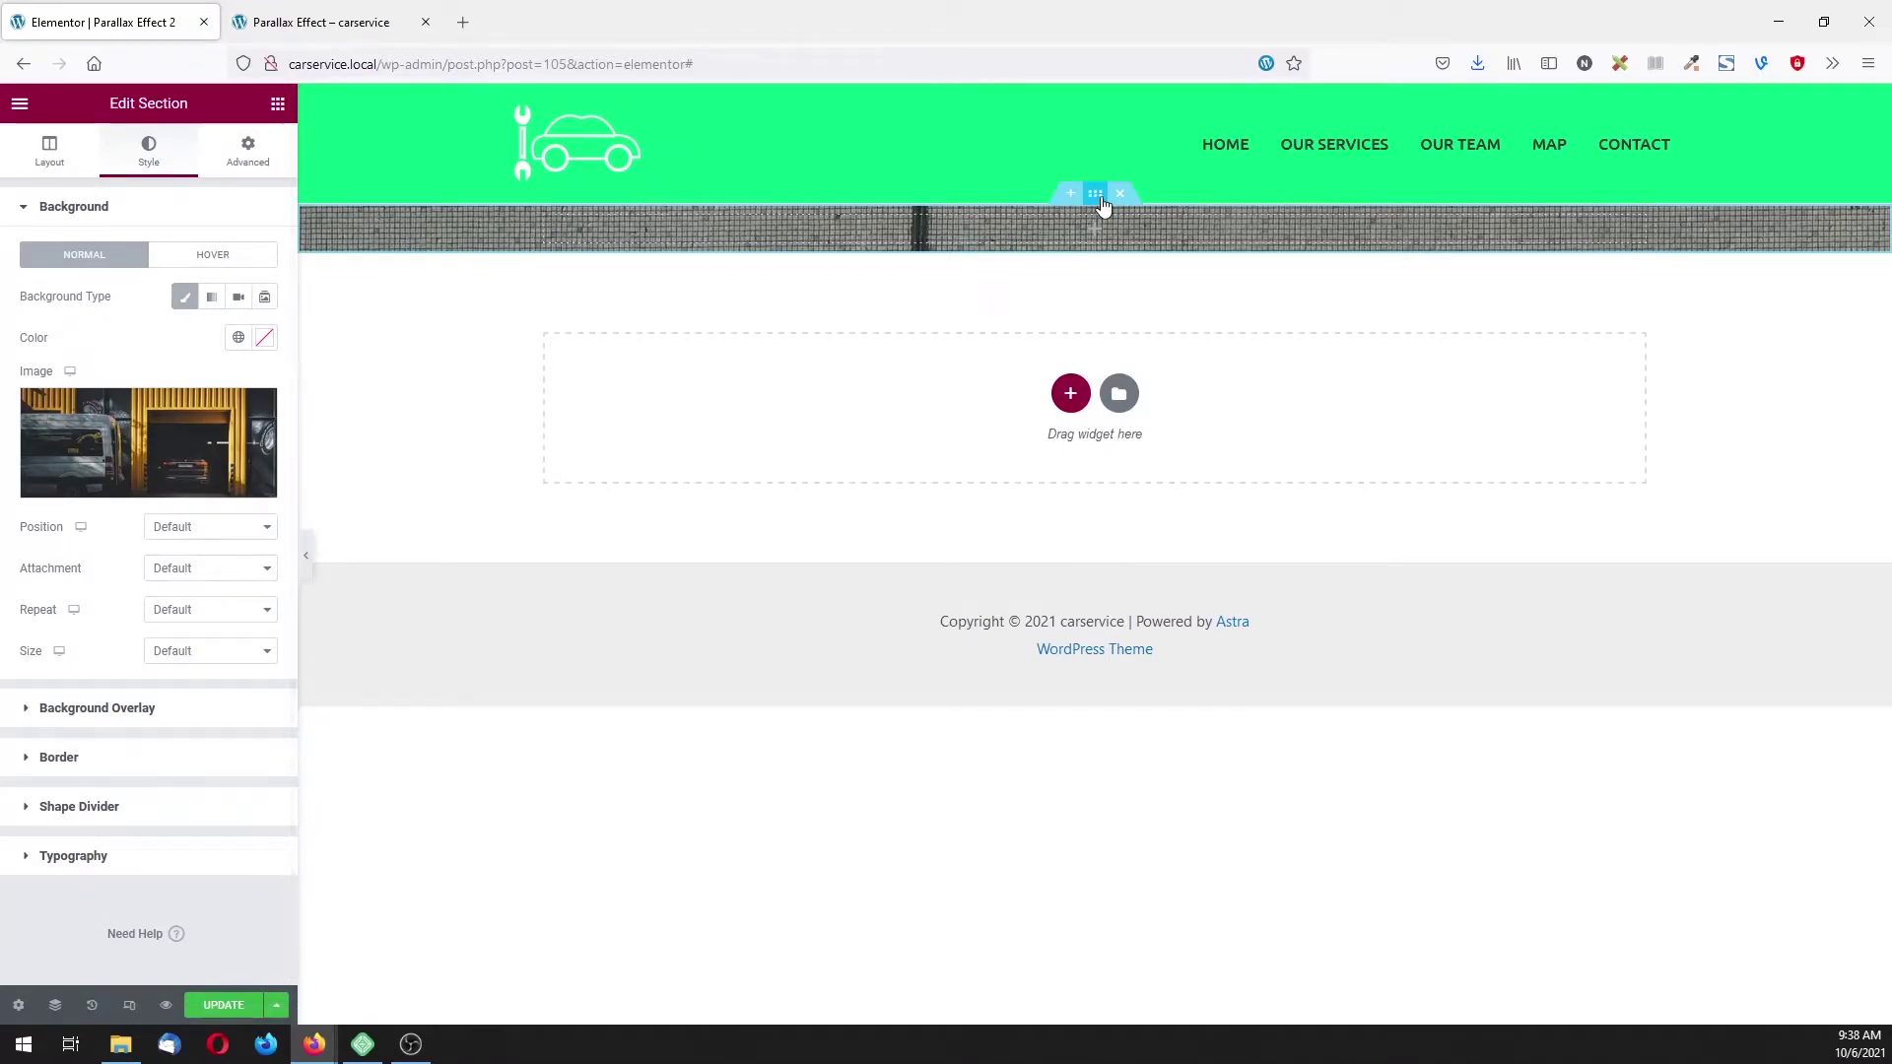
- Make the garage section fill the full screen height
{"action": "left_click", "coordinate": [59, 150]}
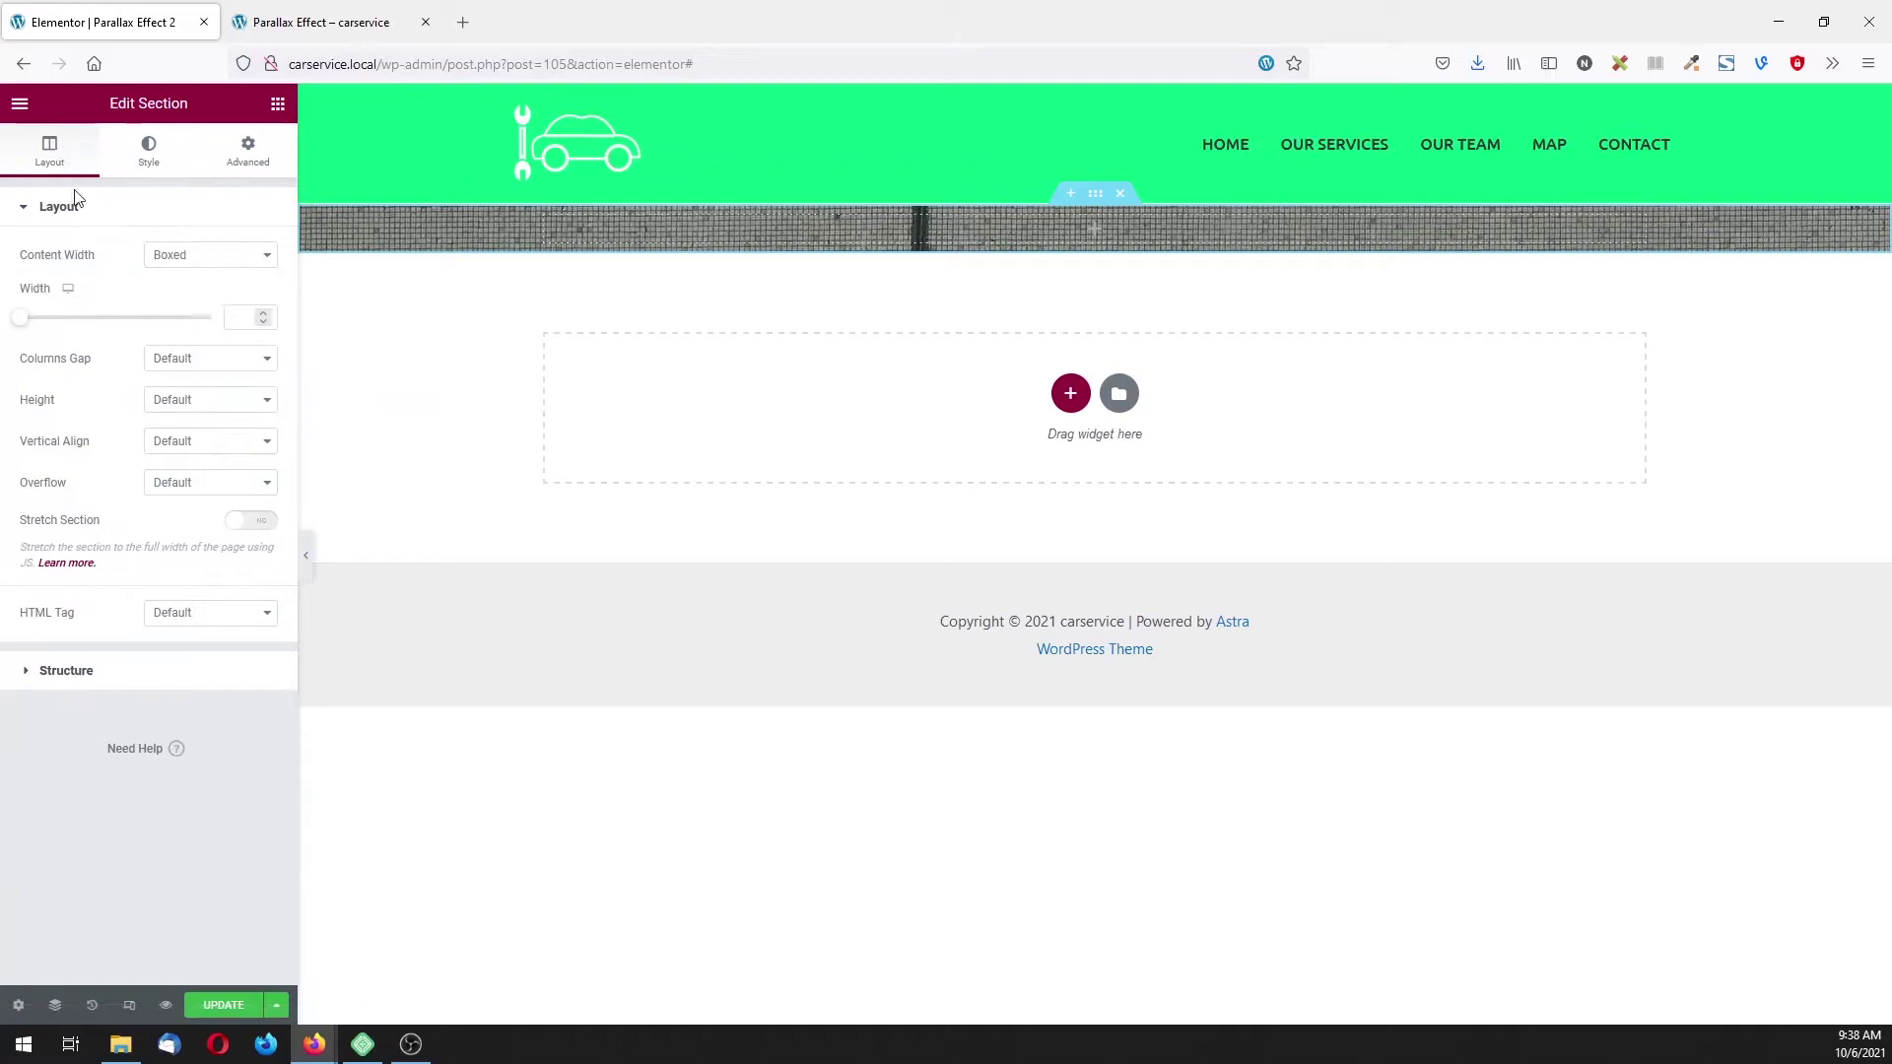
{"action": "left_click", "coordinate": [187, 406]}
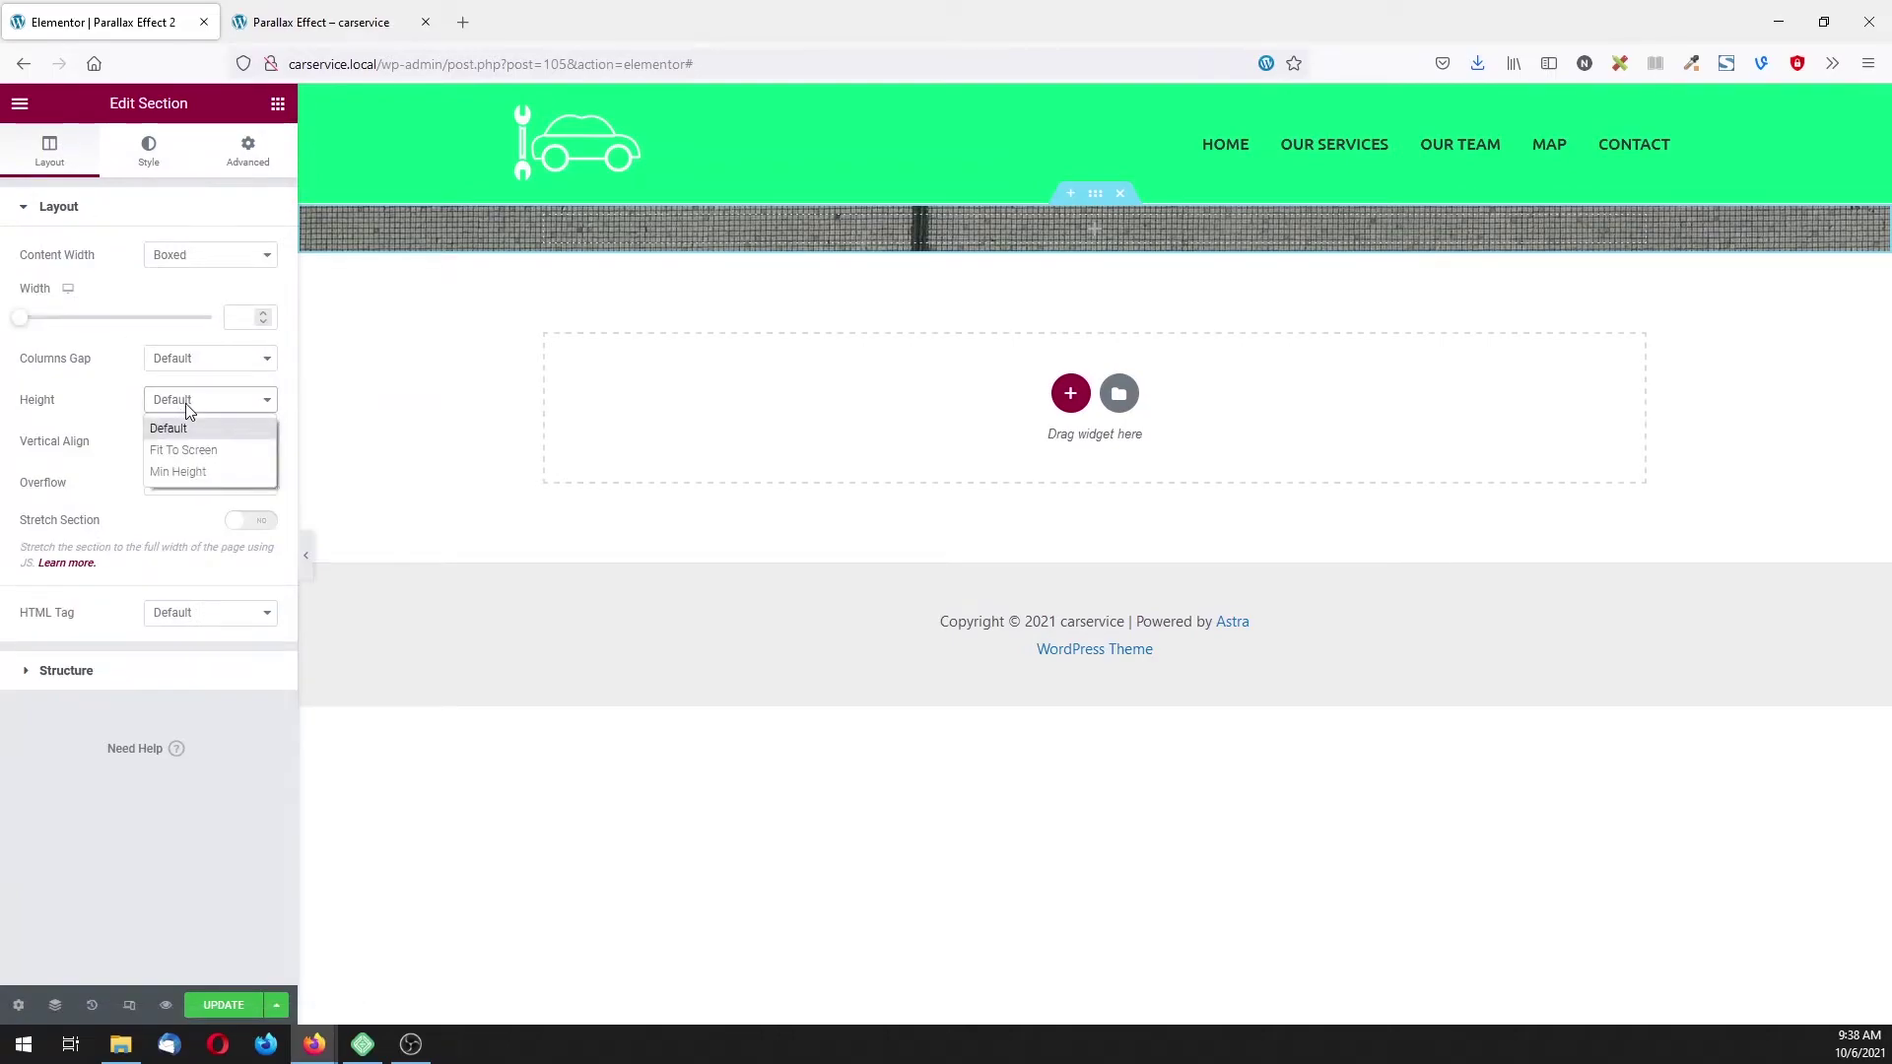
{"action": "left_click", "coordinate": [211, 452]}
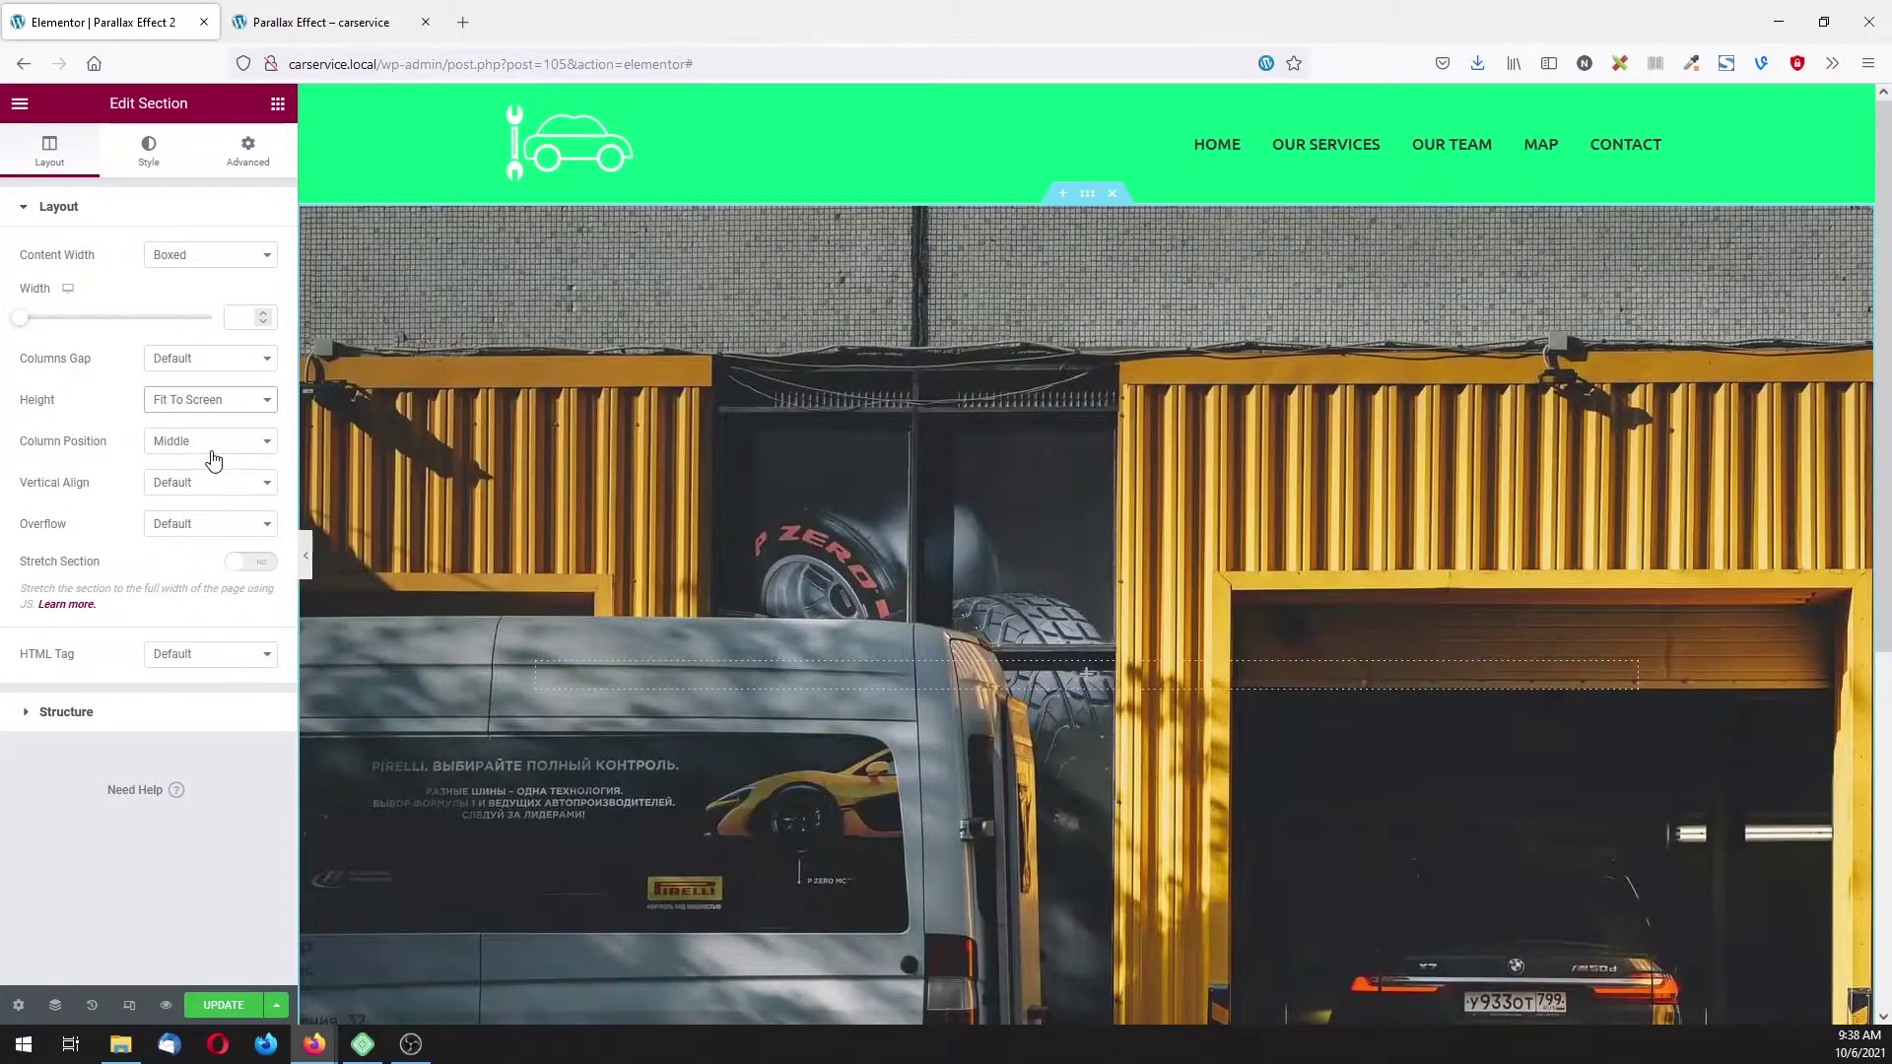
- Set the background to Center Center position, No-repeat and Cover size
{"action": "left_click", "coordinate": [149, 150]}
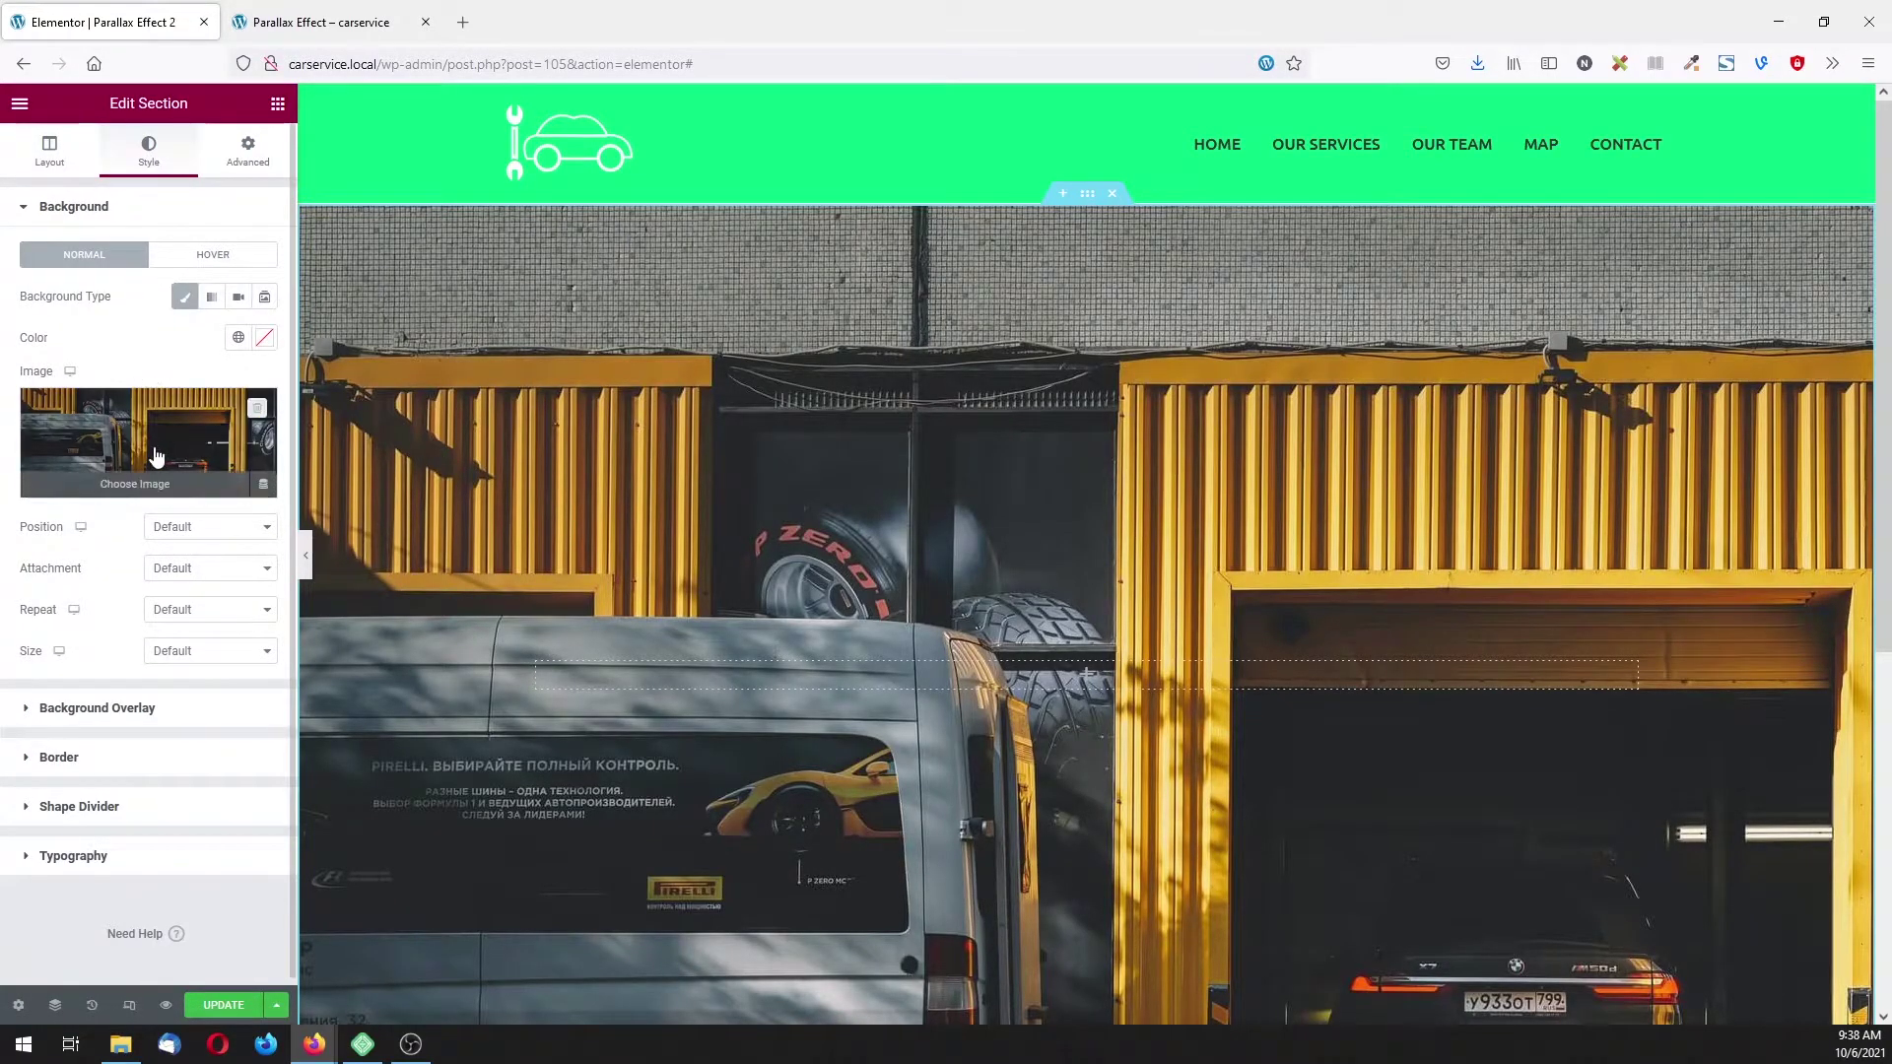
{"action": "scroll", "coordinate": [152, 448], "scroll_direction": "down", "scroll_amount": 1}
{"action": "left_click", "coordinate": [187, 519]}
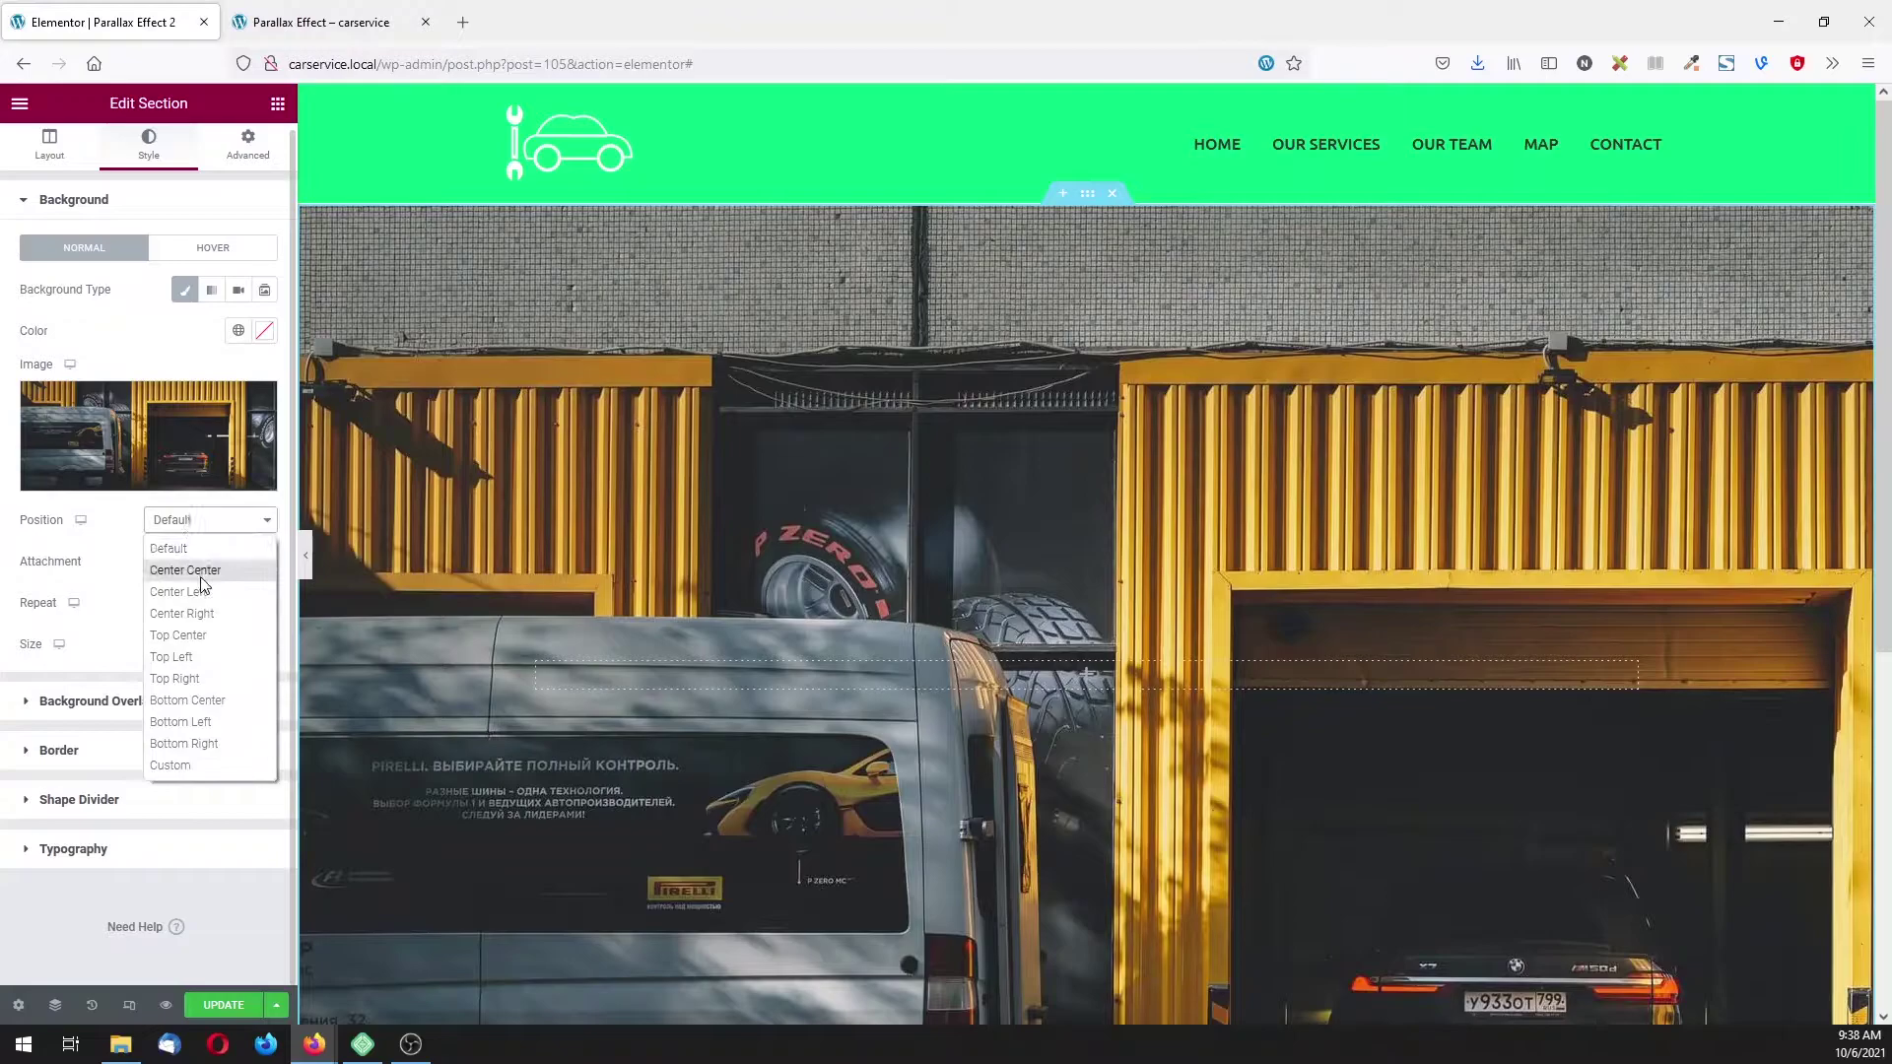
{"action": "left_click", "coordinate": [197, 566]}
{"action": "left_click", "coordinate": [202, 605]}
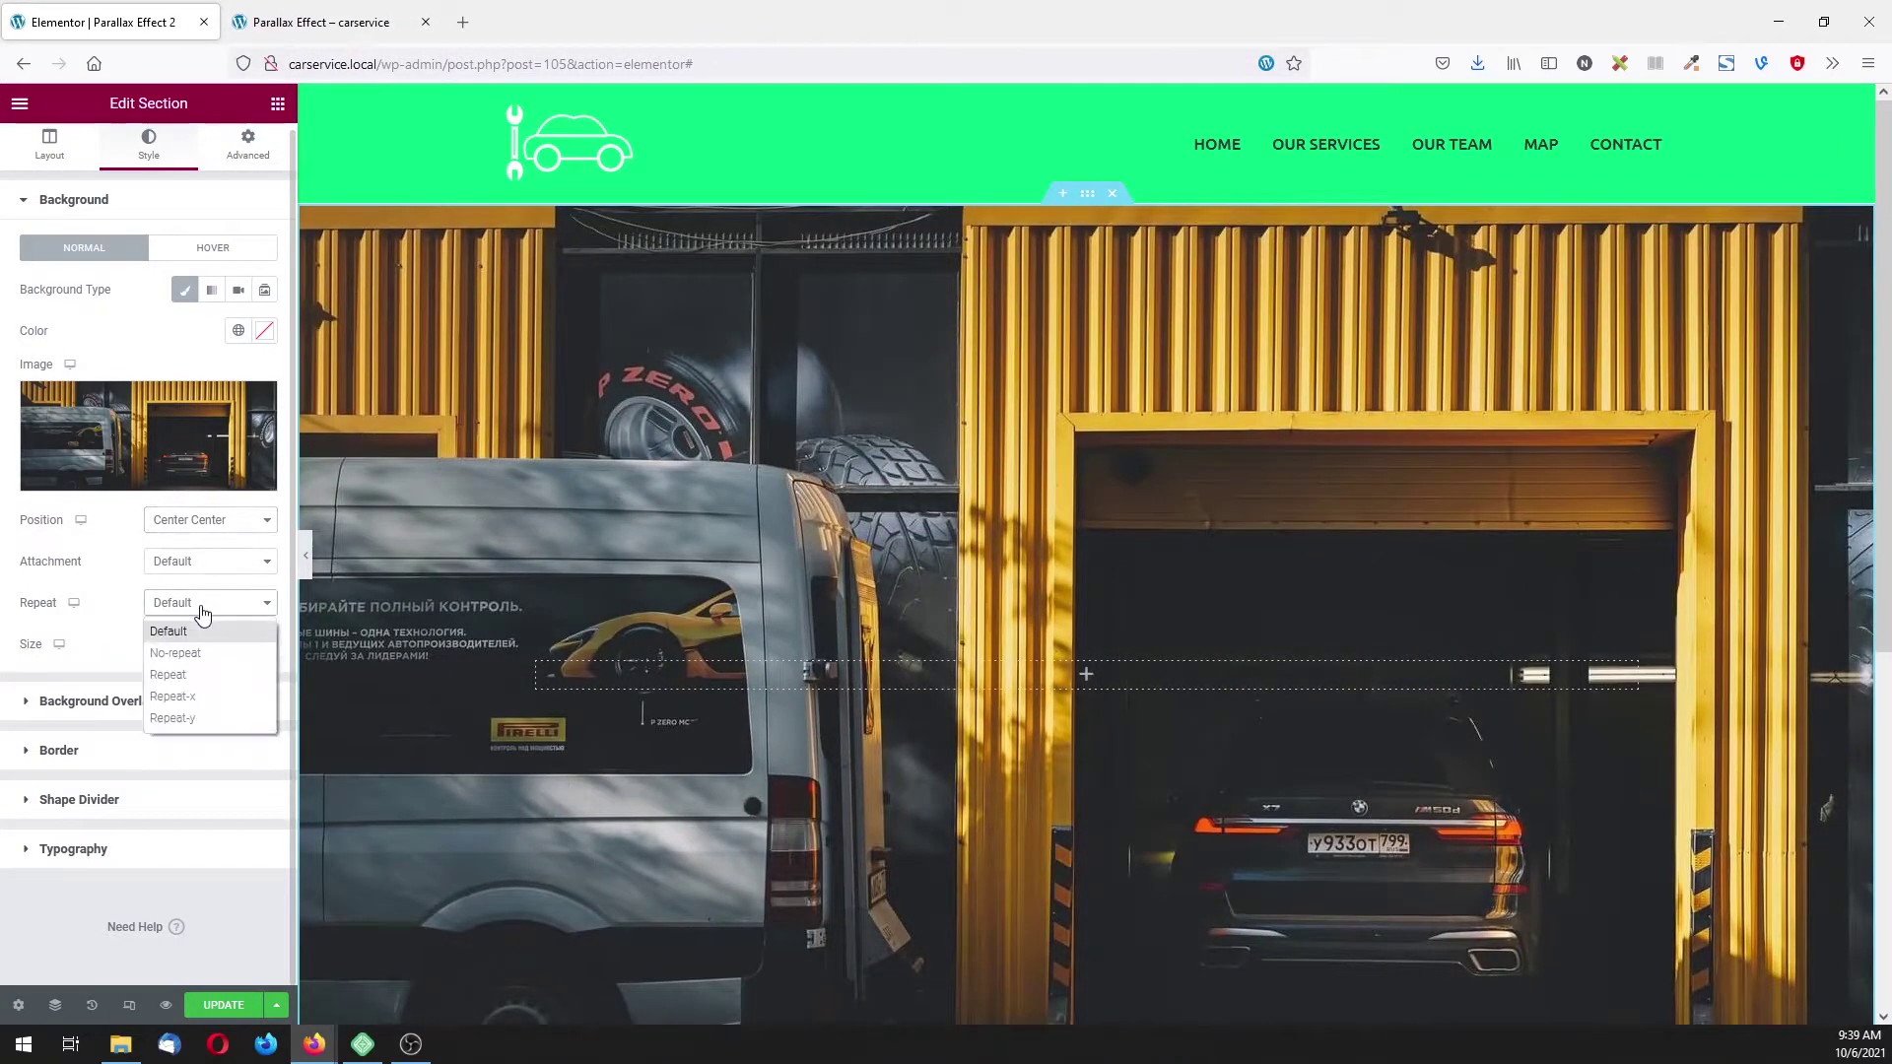
{"action": "left_click", "coordinate": [199, 646]}
{"action": "left_click", "coordinate": [200, 650]}
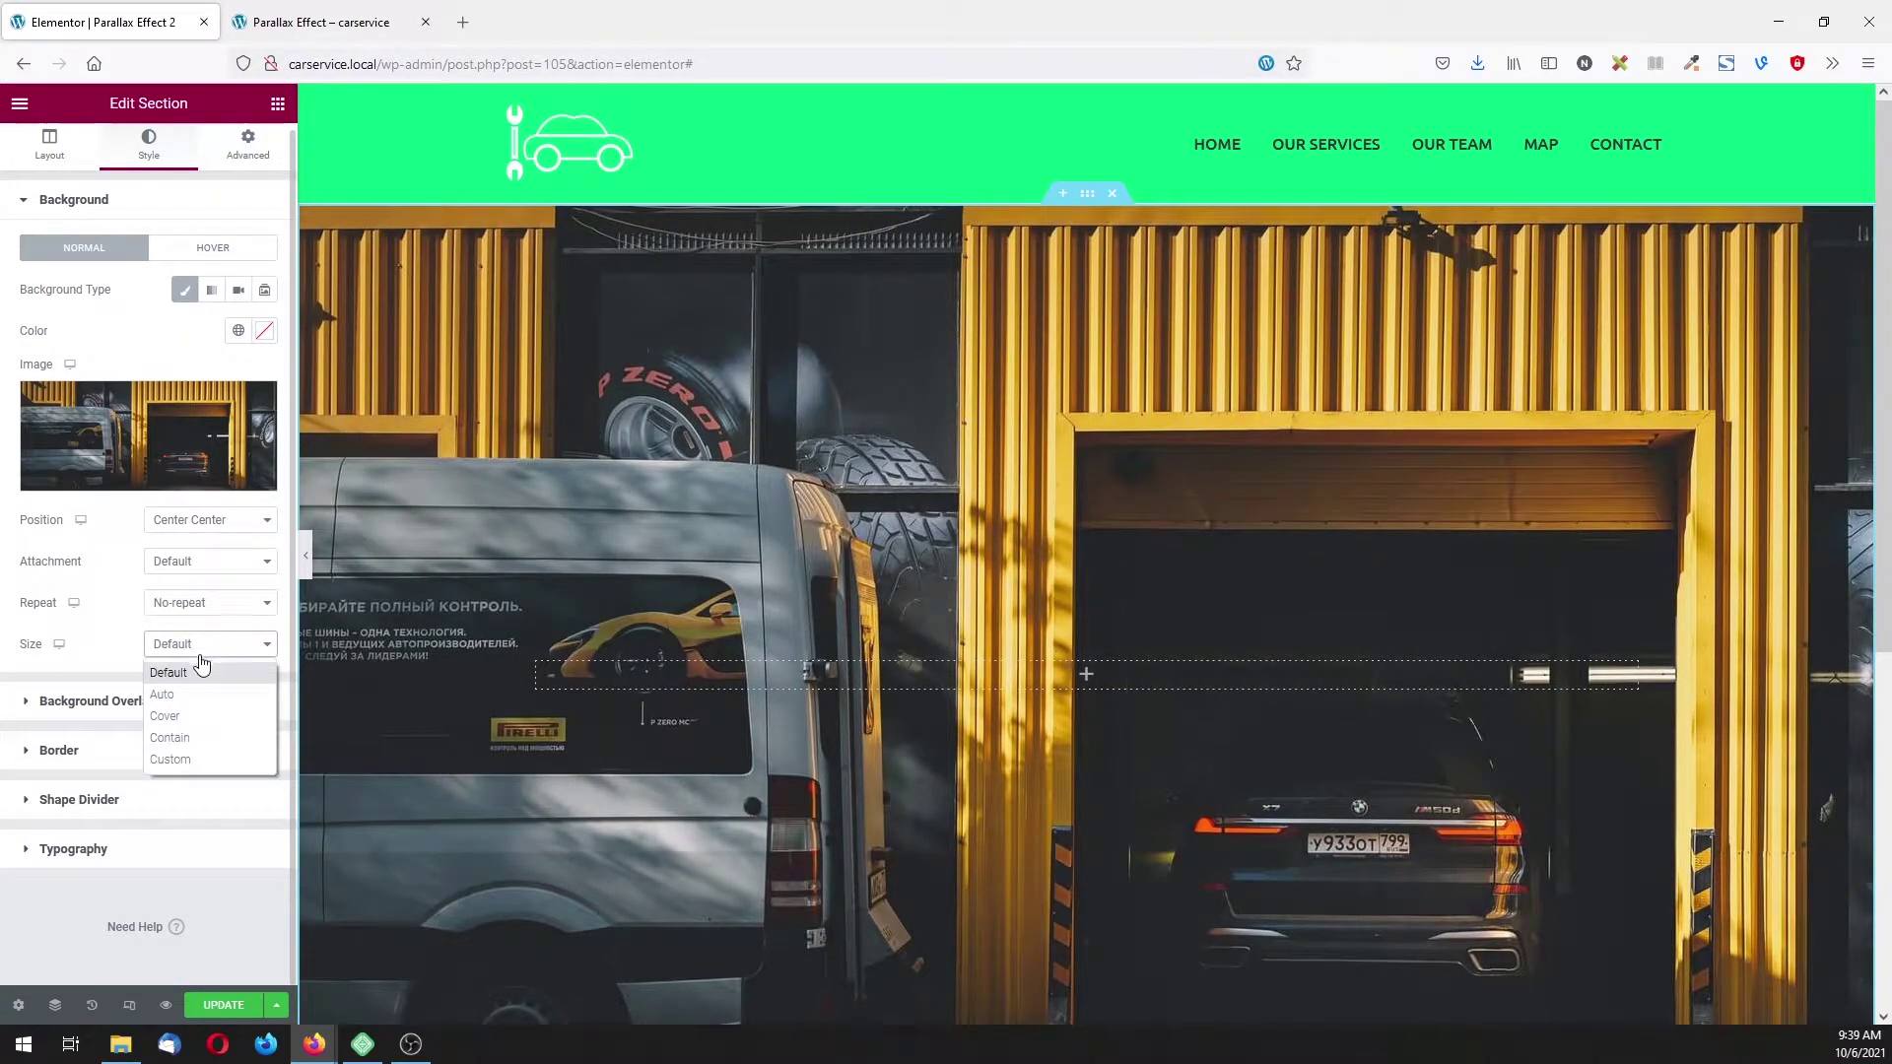
{"action": "left_click", "coordinate": [193, 716]}
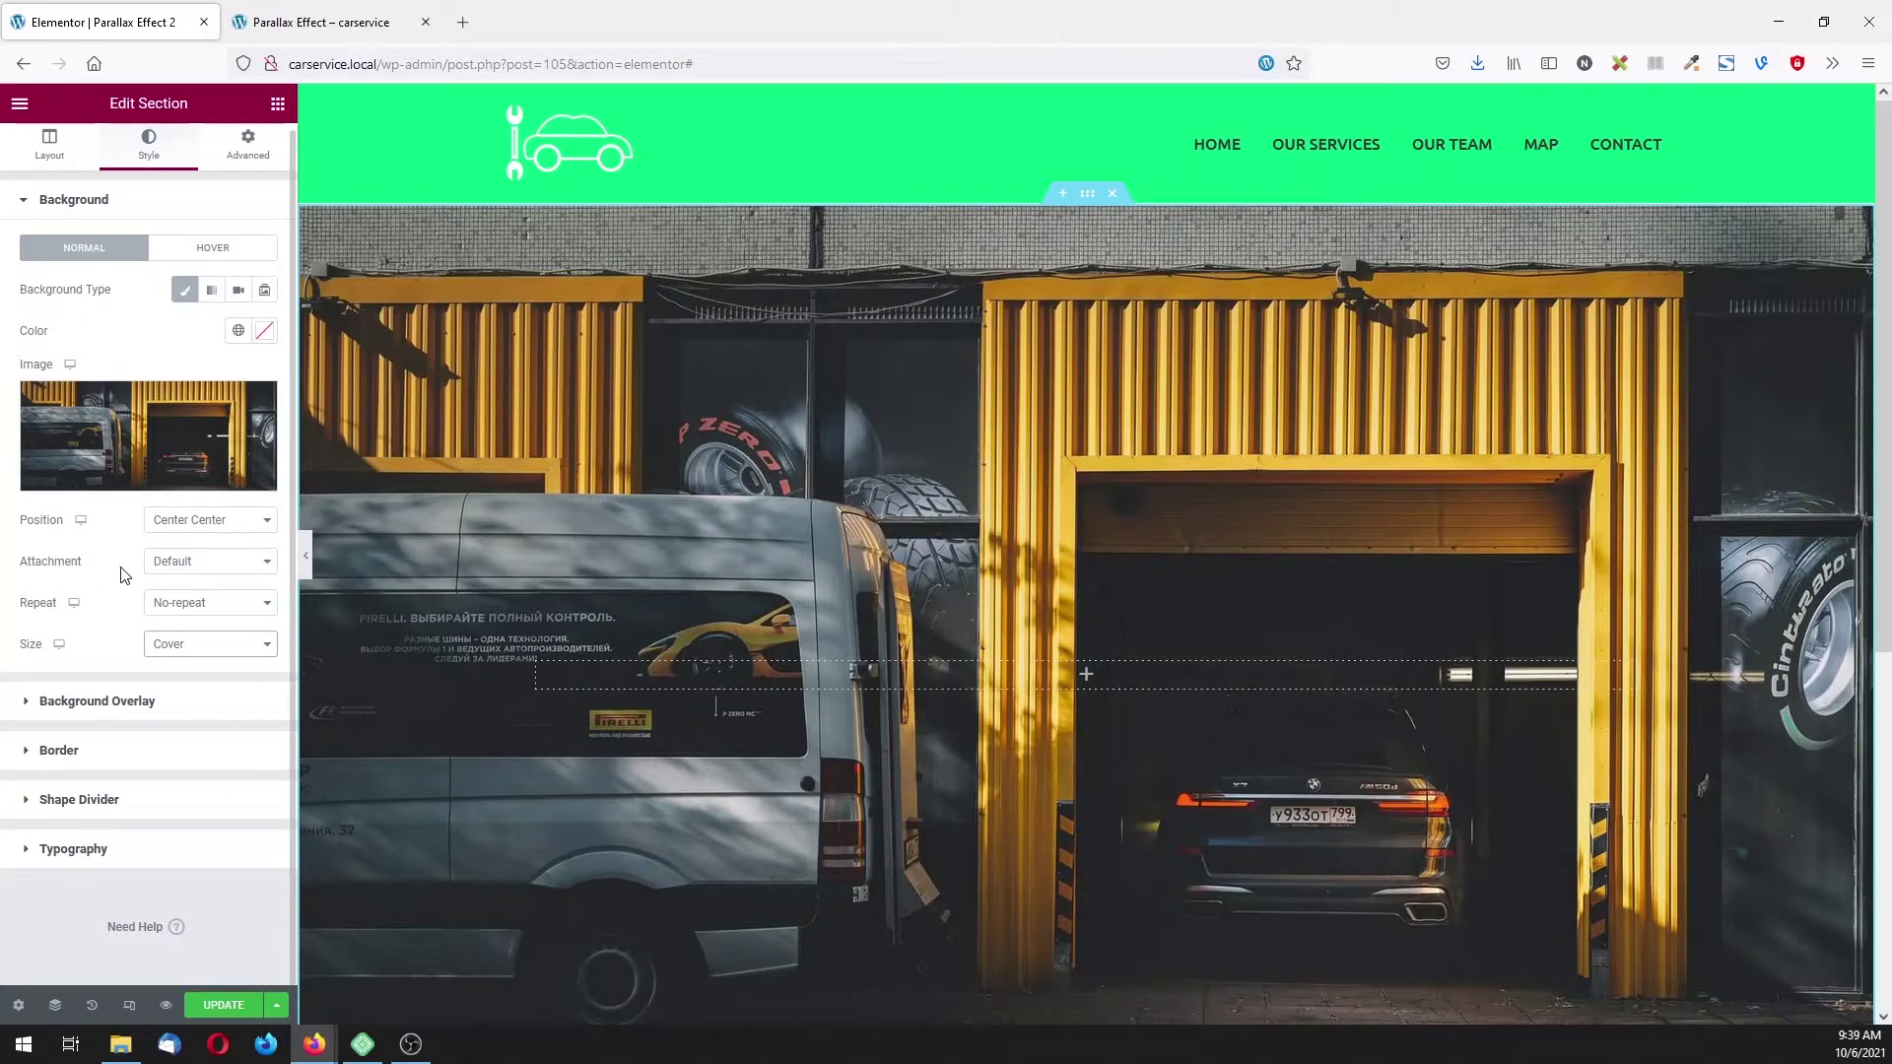
- Add a classic black (#000000) background overlay at 0.5 opacity over the garage photo
{"action": "left_click", "coordinate": [190, 712]}
{"action": "left_click", "coordinate": [239, 349]}
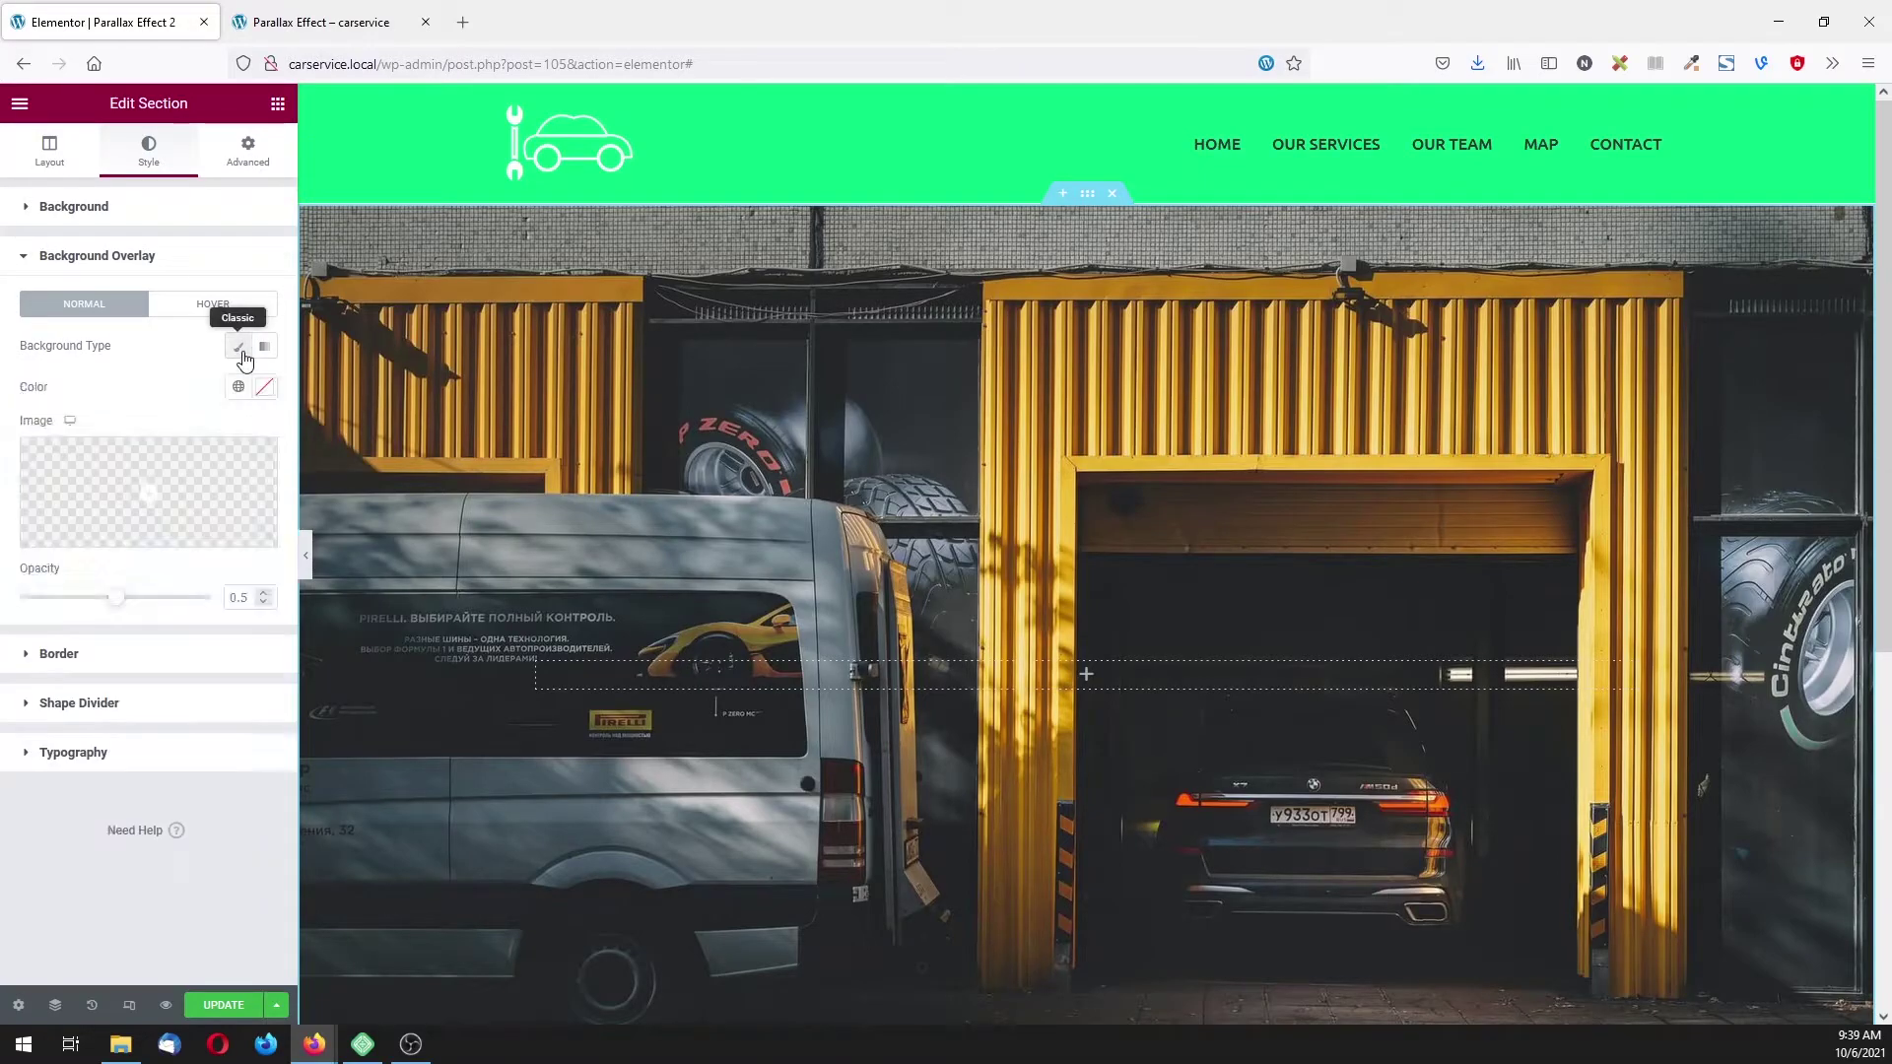
{"action": "left_click", "coordinate": [190, 483]}
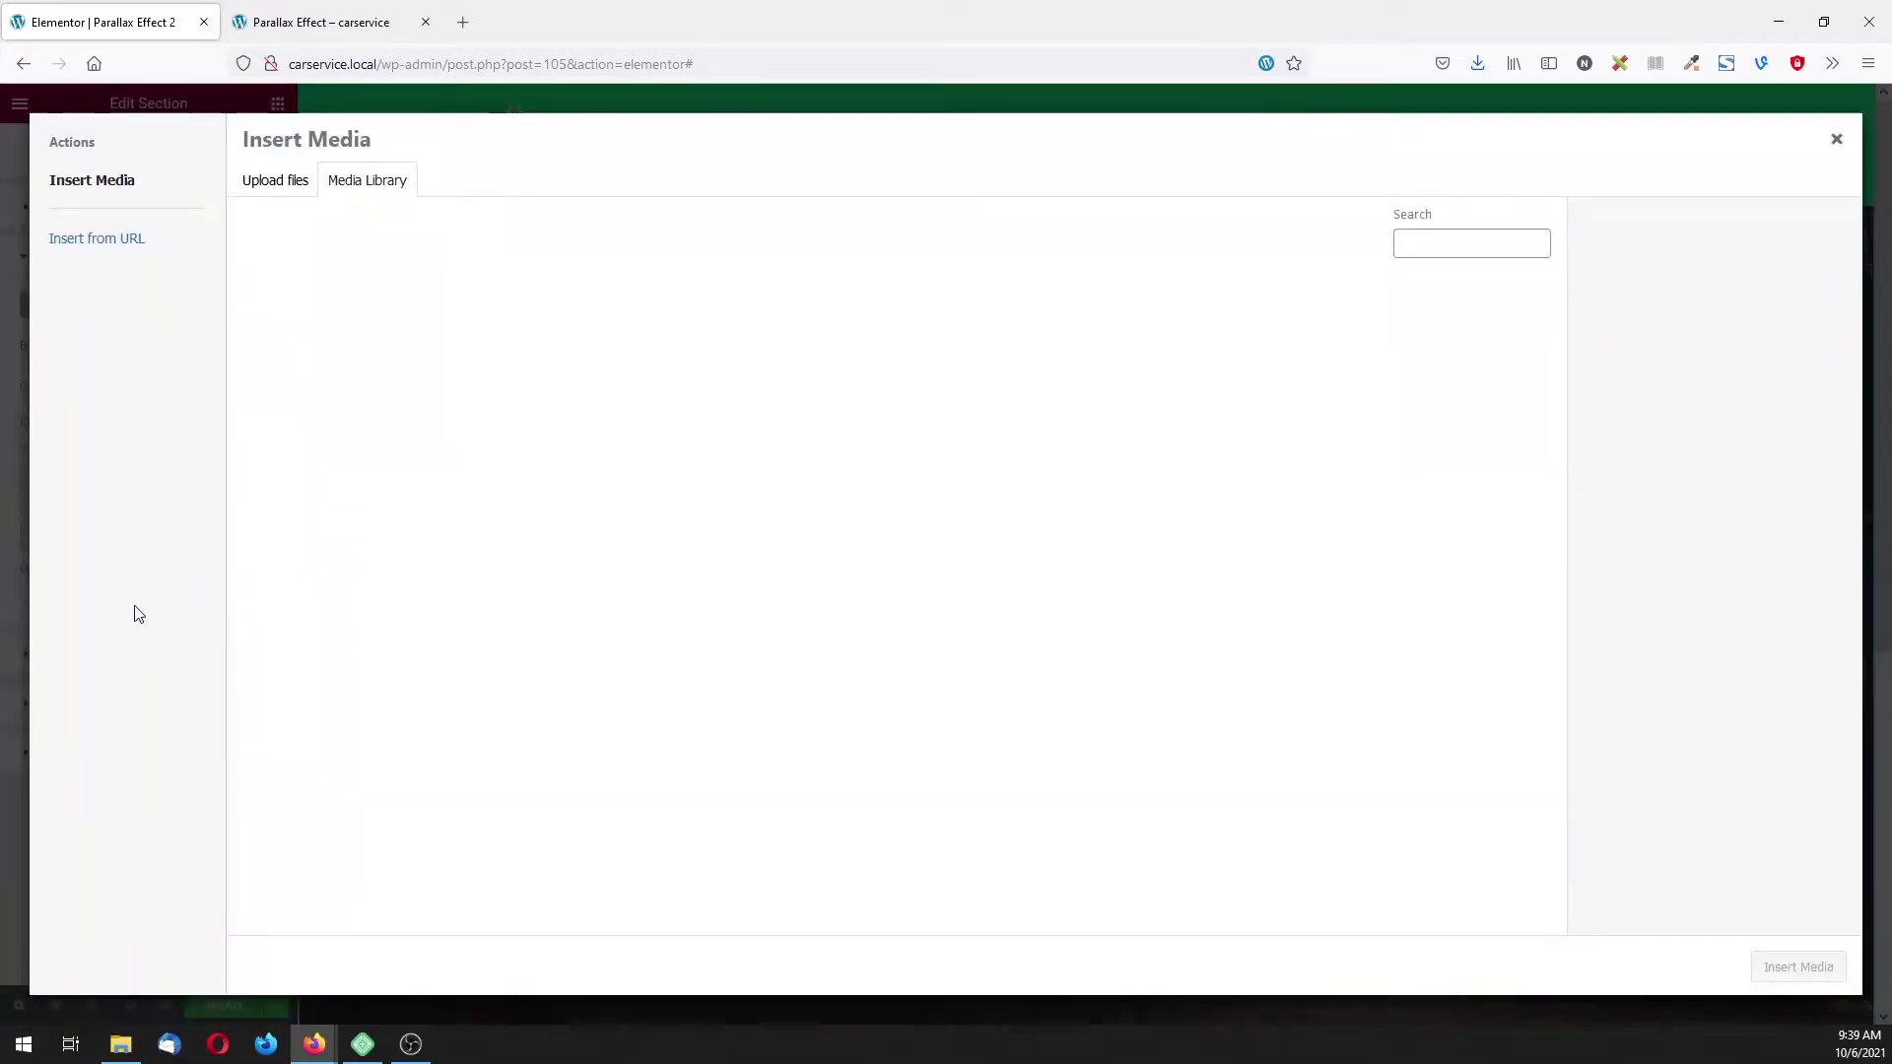
{"action": "left_click", "coordinate": [1842, 143]}
{"action": "left_click", "coordinate": [264, 386]}
{"action": "left_click", "coordinate": [39, 622]}
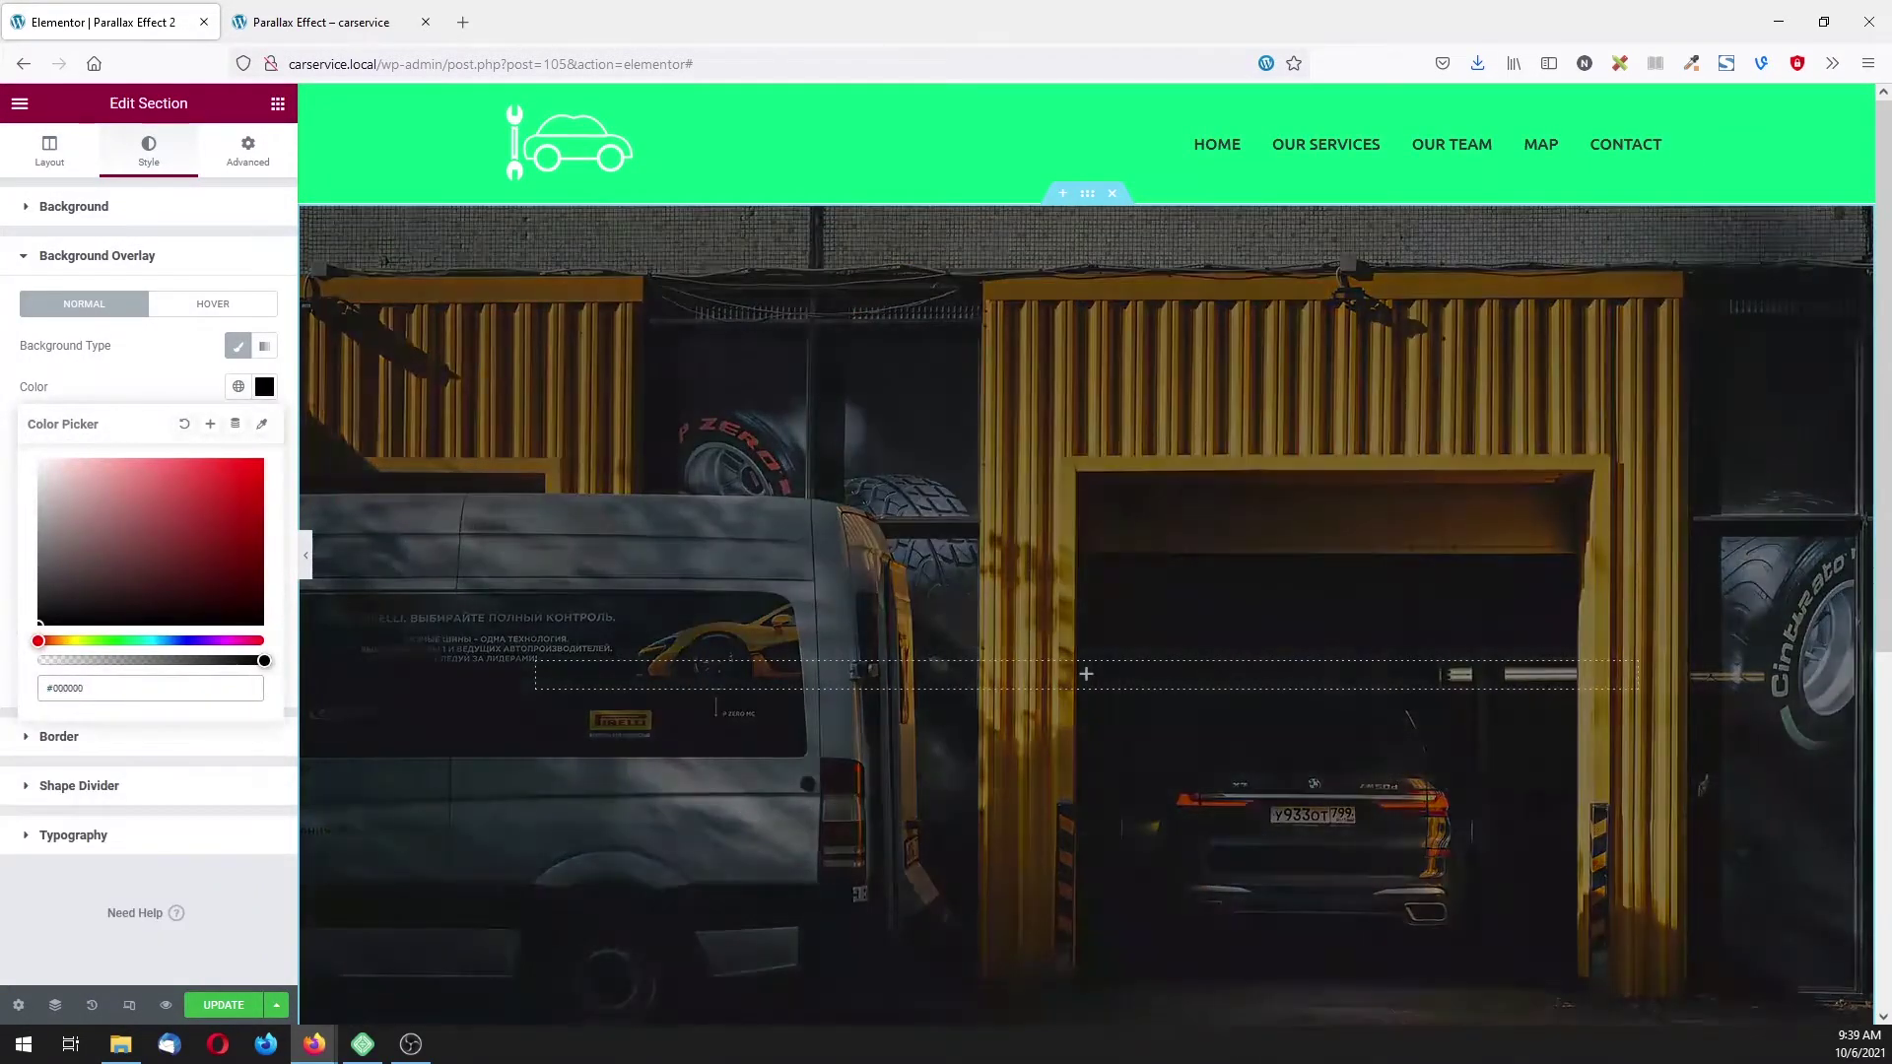
{"action": "left_click", "coordinate": [173, 363]}
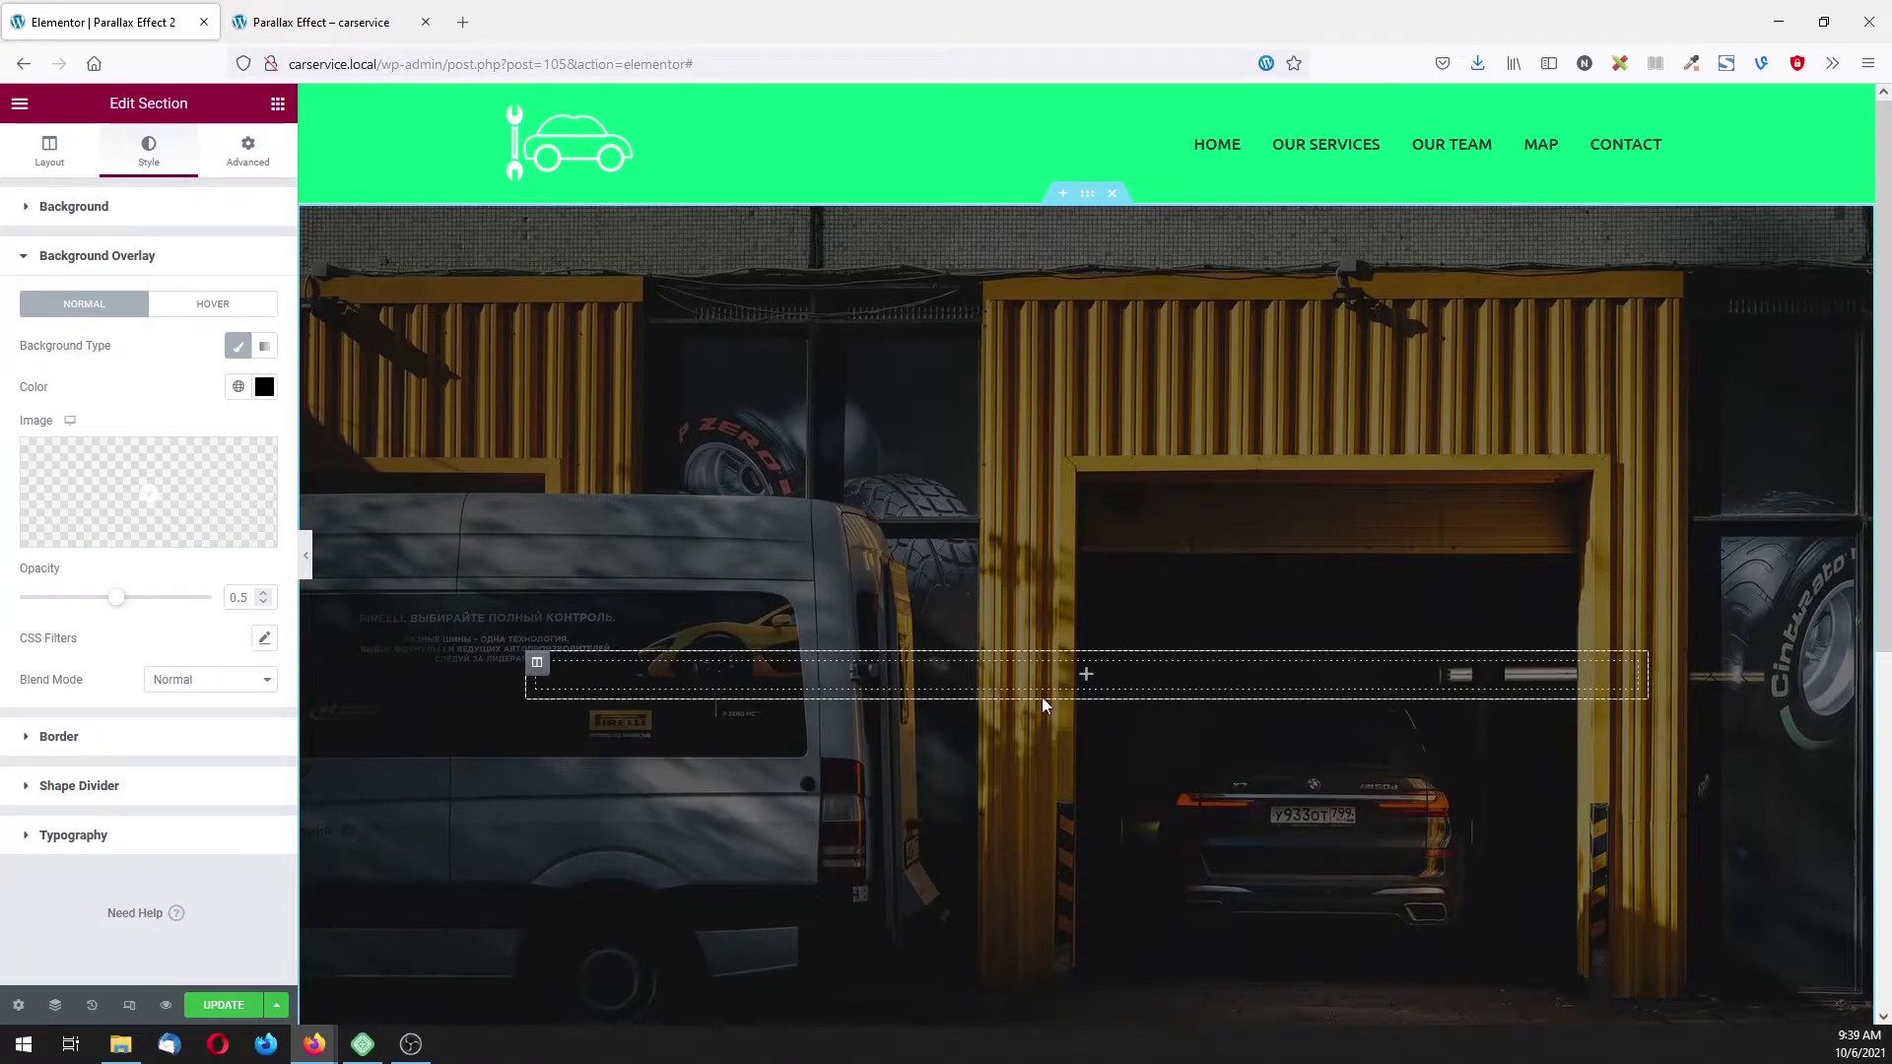
- Drop a Heading widget into the garage section as a centered H1
{"action": "left_click", "coordinate": [277, 102]}
{"action": "left_click_drag", "start_coordinate": [215, 296], "coordinate": [1084, 673]}
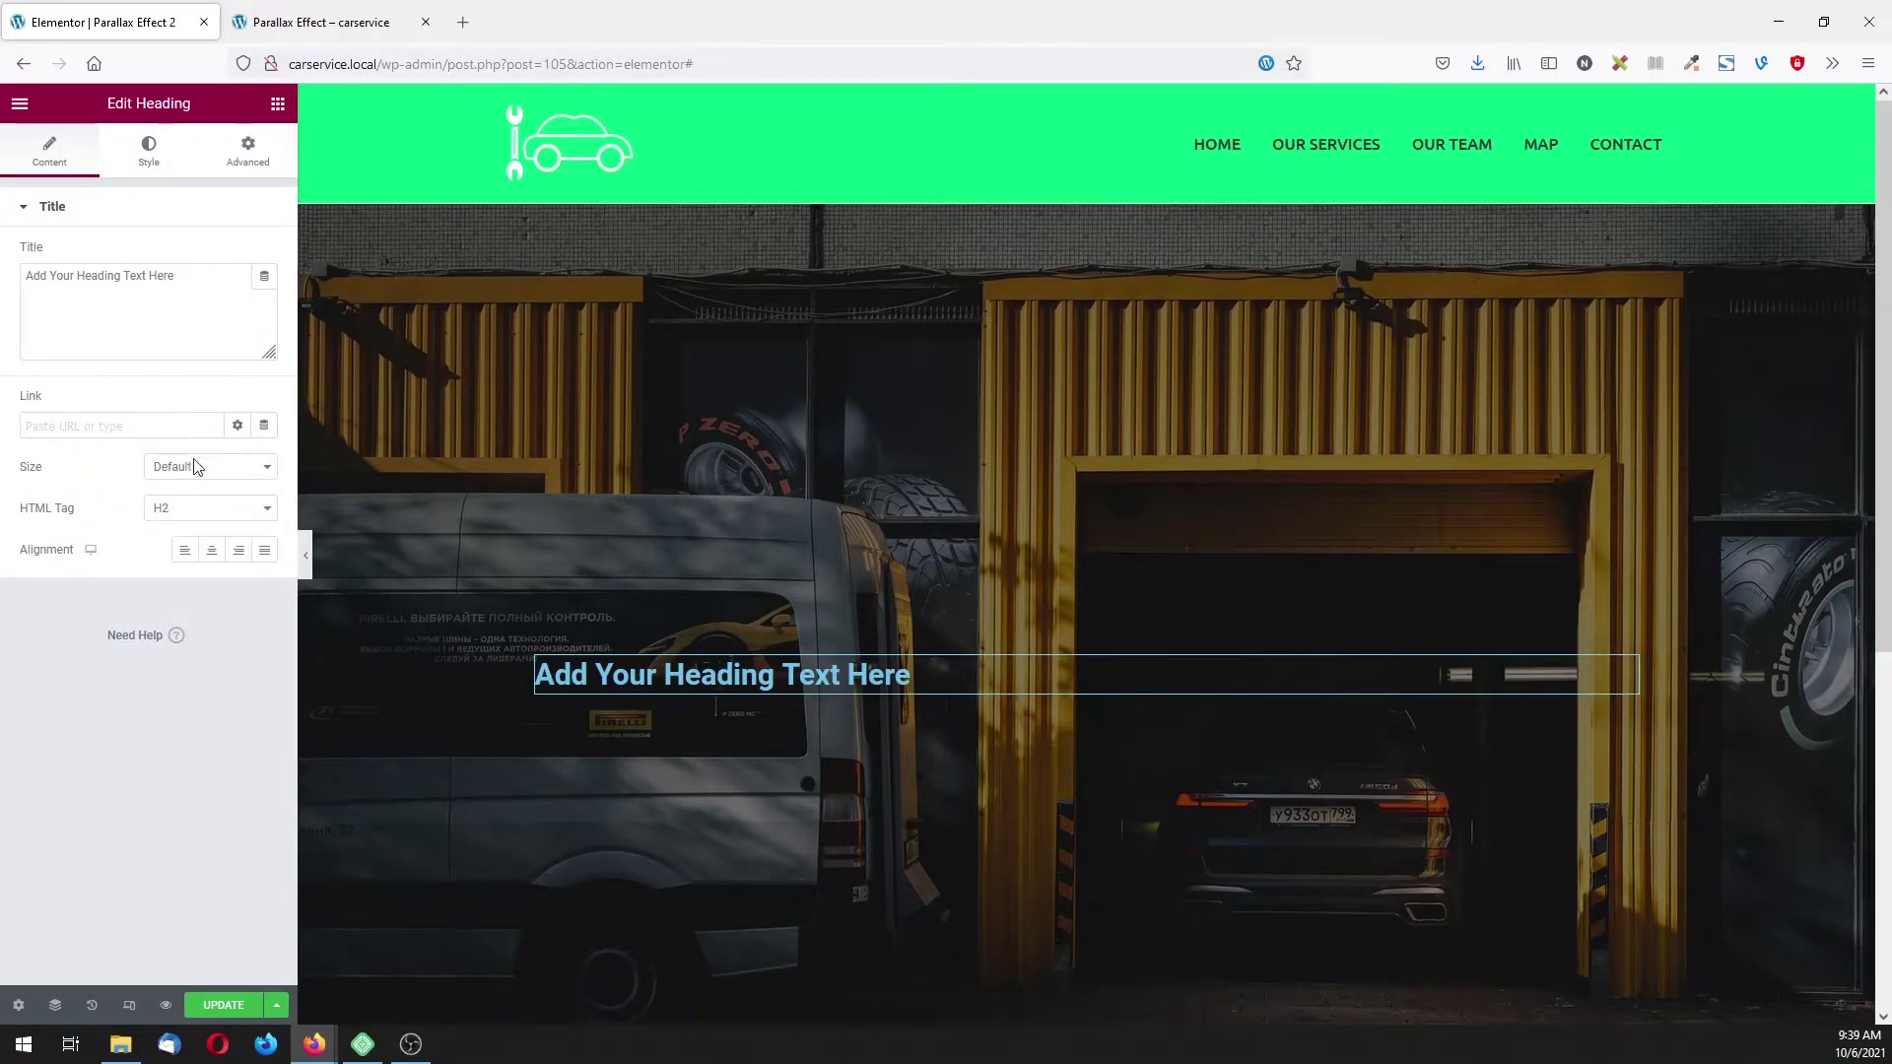
{"action": "left_click", "coordinate": [192, 507]}
{"action": "left_click", "coordinate": [194, 538]}
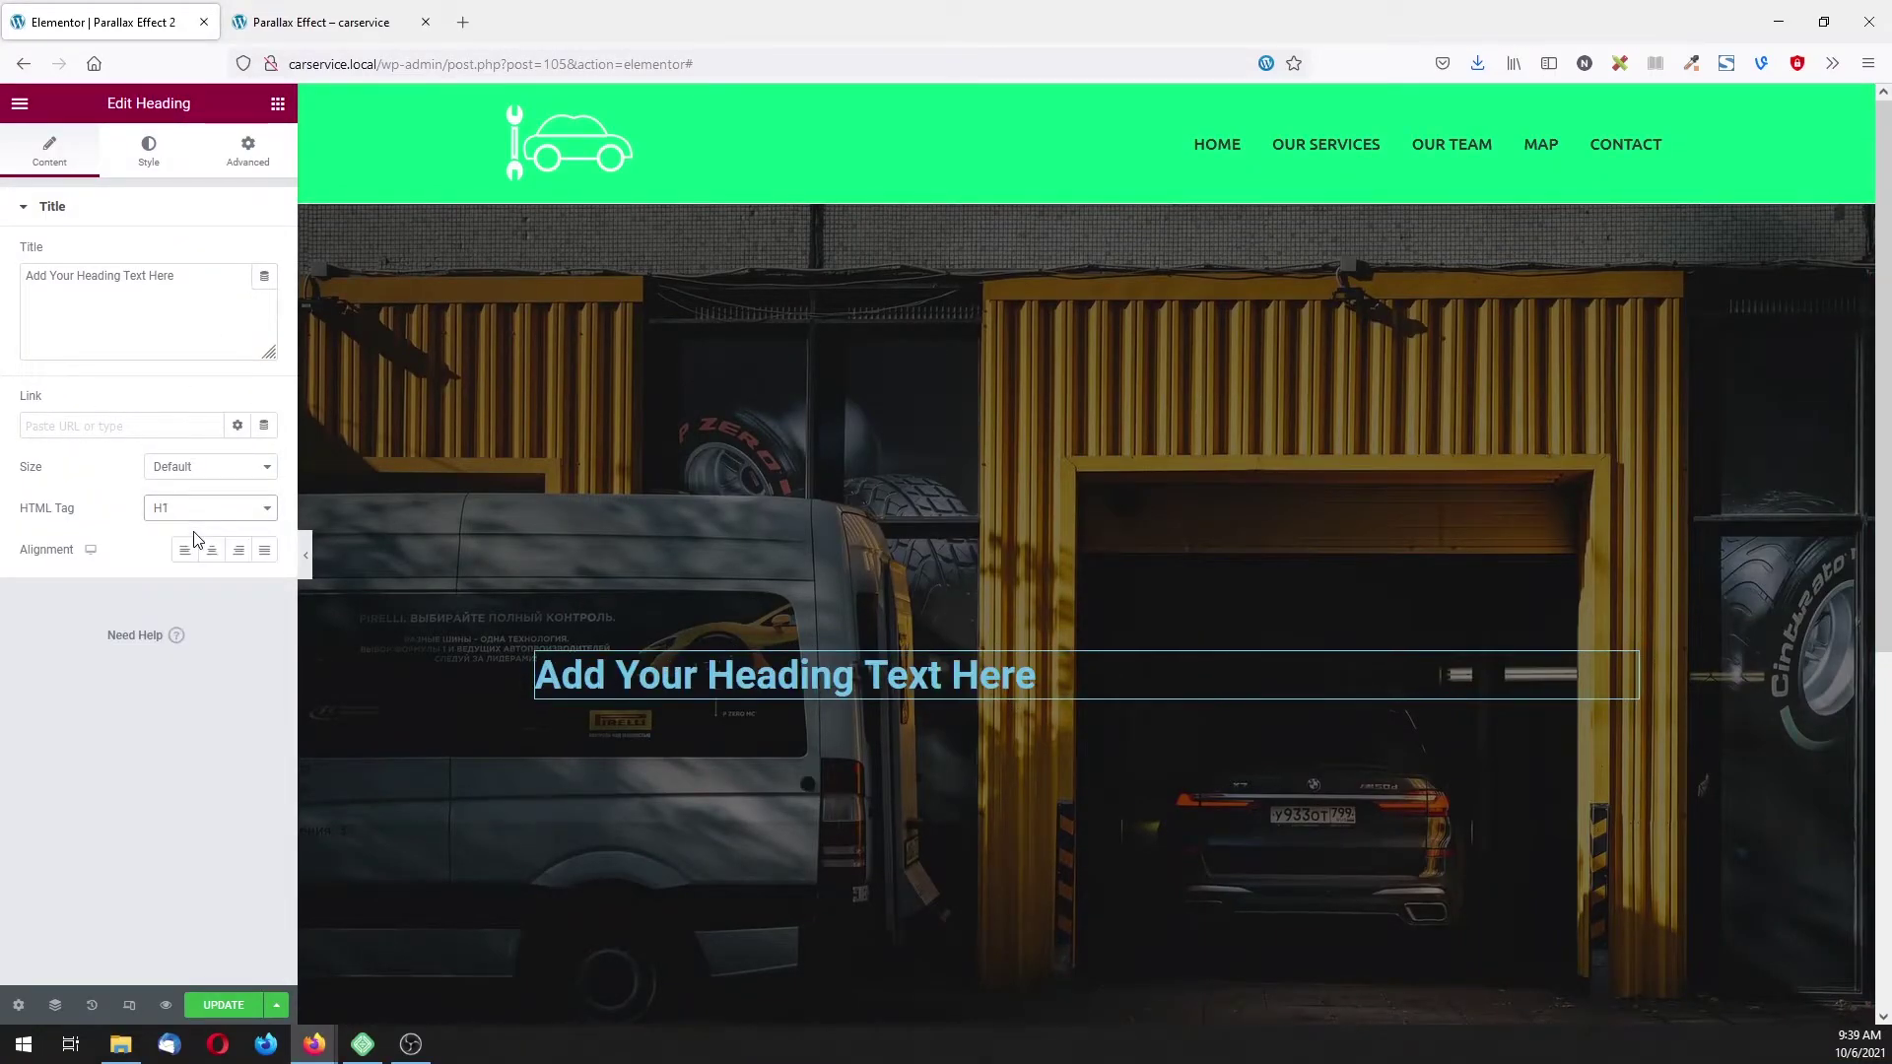
{"action": "left_click", "coordinate": [211, 550]}
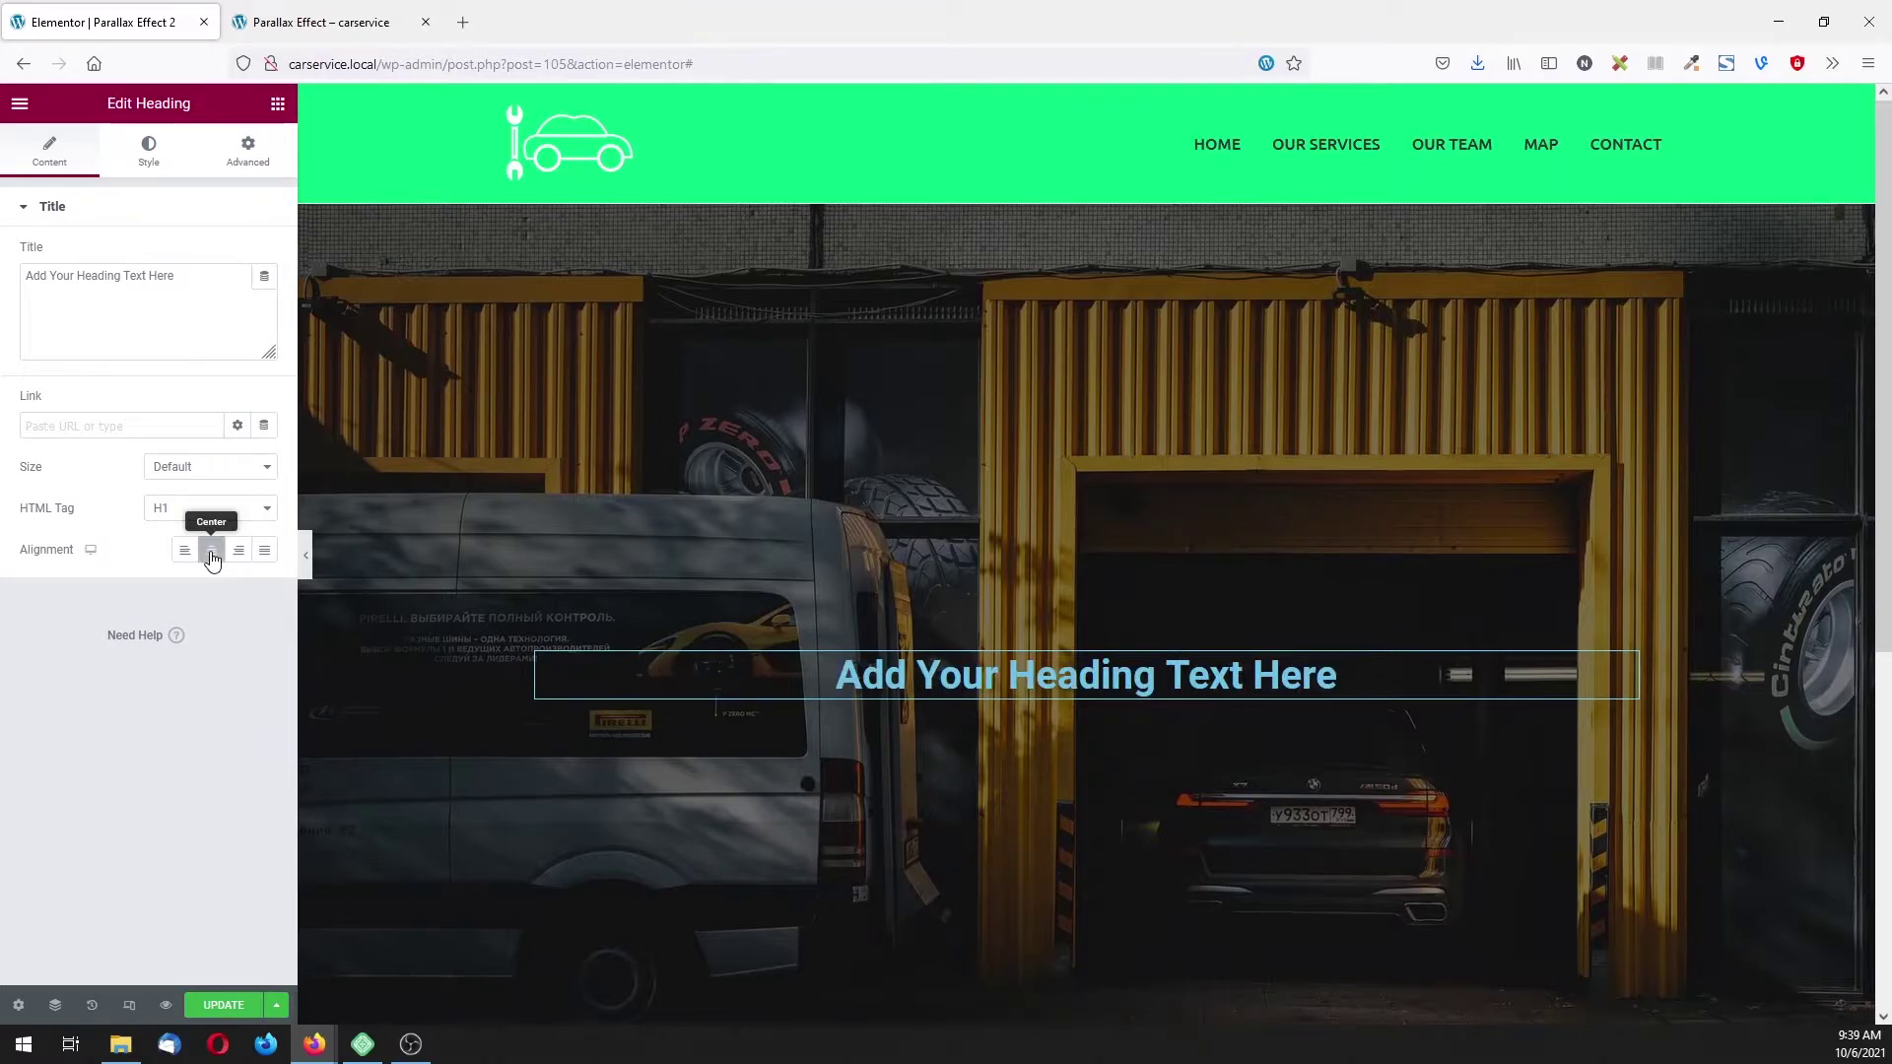
- Color the heading text white and begin adjusting its typography size
{"action": "left_click", "coordinate": [150, 153]}
{"action": "left_click", "coordinate": [264, 254]}
{"action": "left_click_drag", "start_coordinate": [131, 387], "coordinate": [3, 321]}
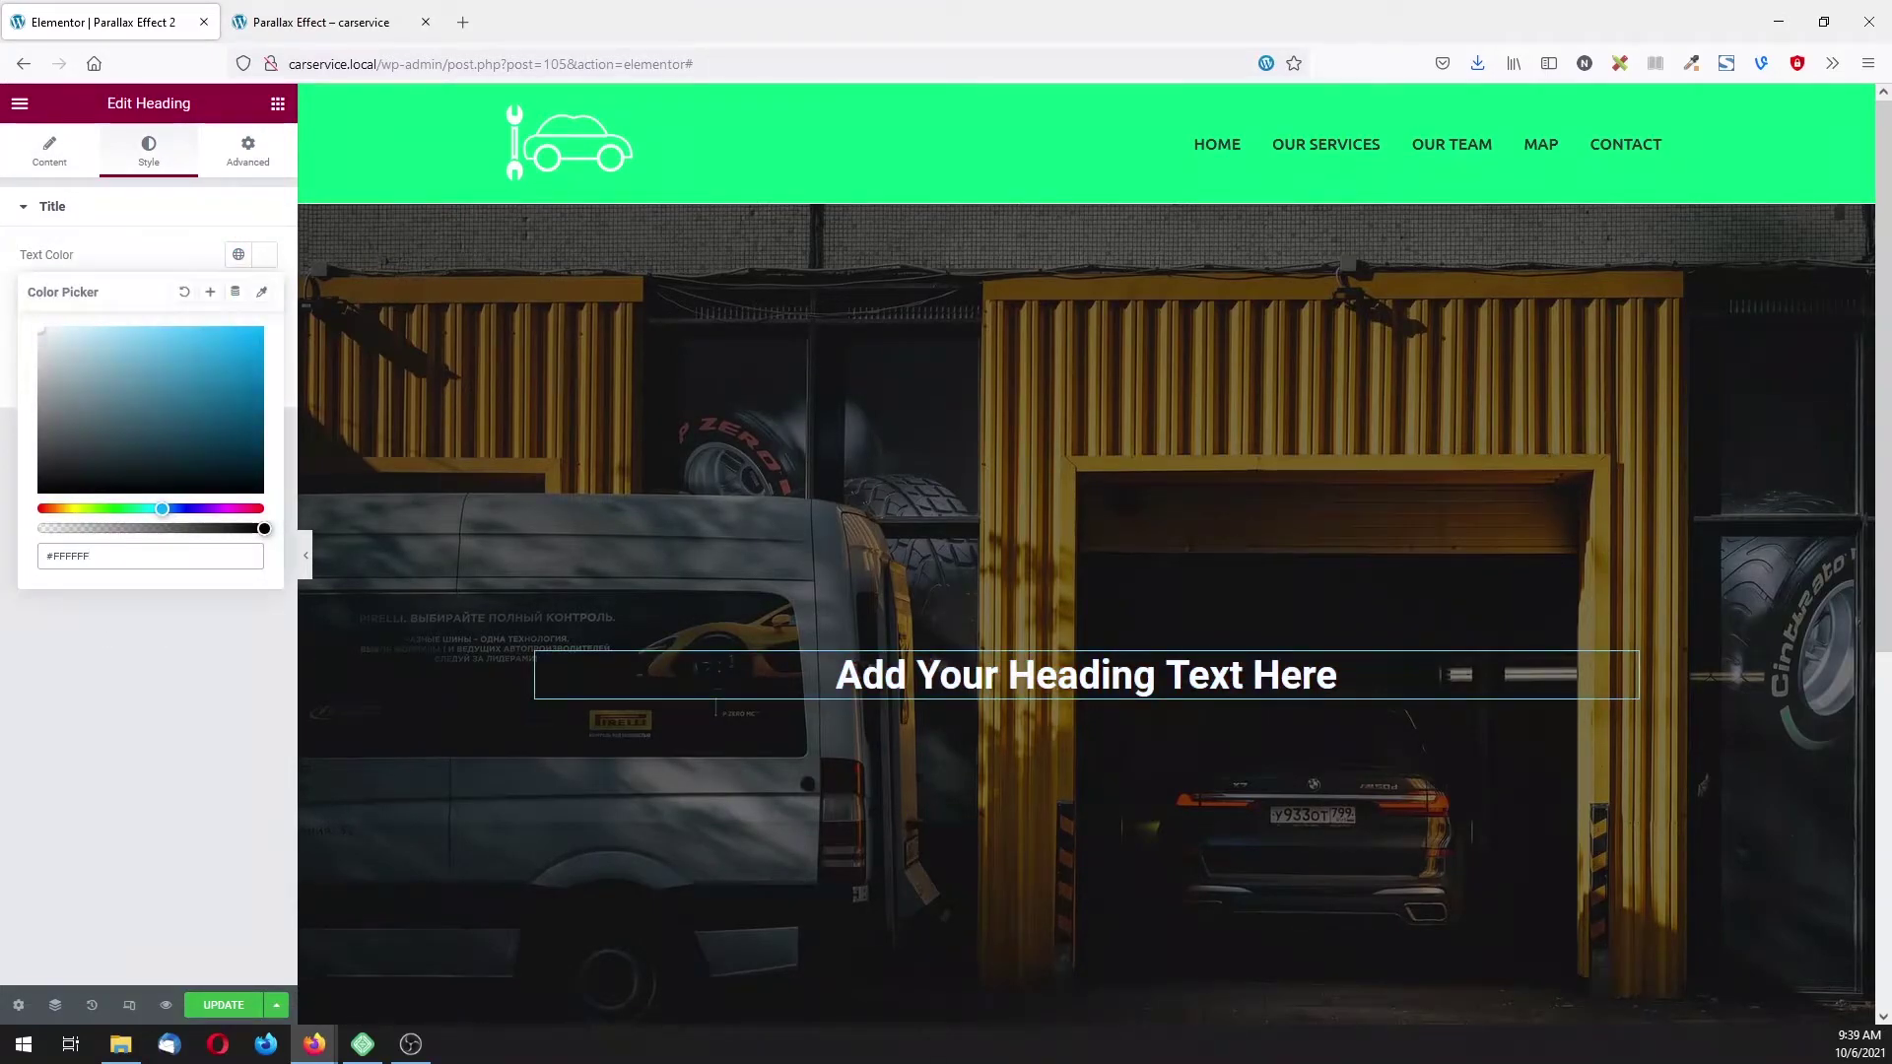
{"action": "left_click", "coordinate": [232, 276]}
{"action": "left_click", "coordinate": [264, 297]}
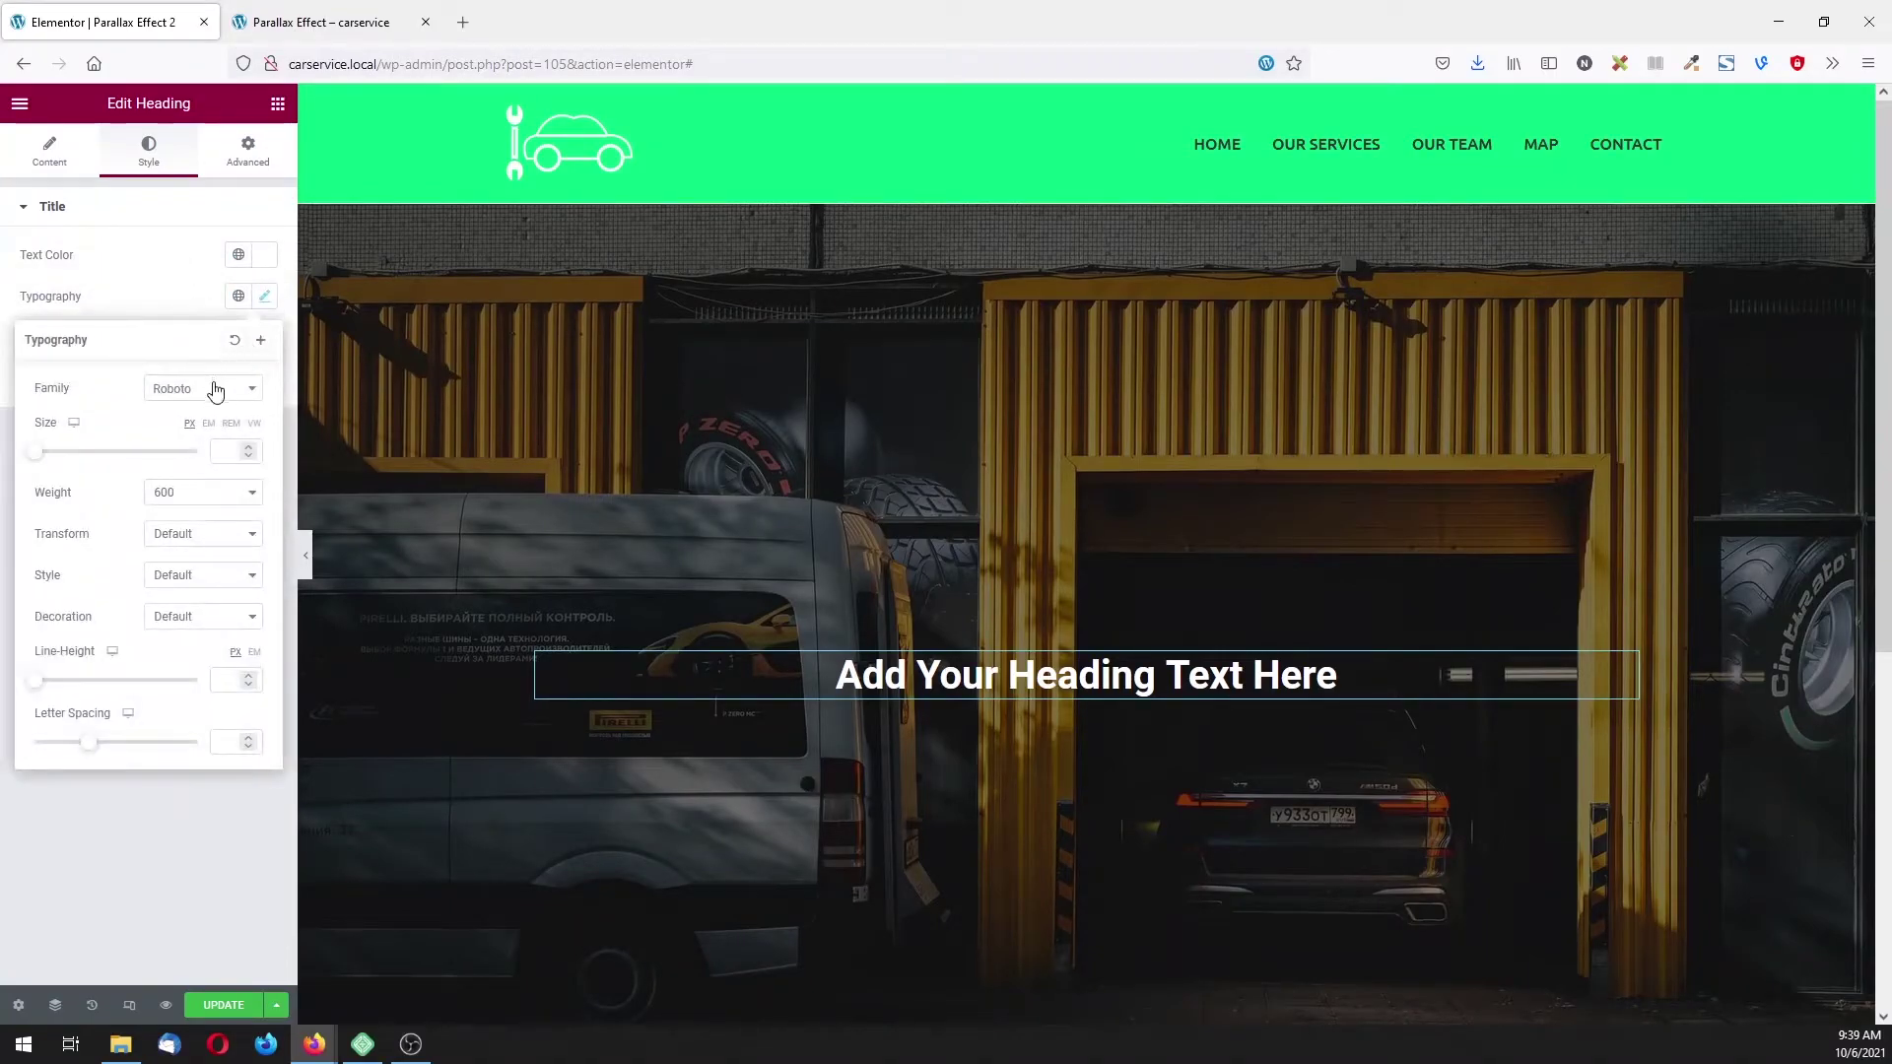
{"action": "left_click", "coordinate": [220, 454]}
- Set the heading font size to 50 and change its text to 'First Photography'
{"action": "type", "text": "50"}
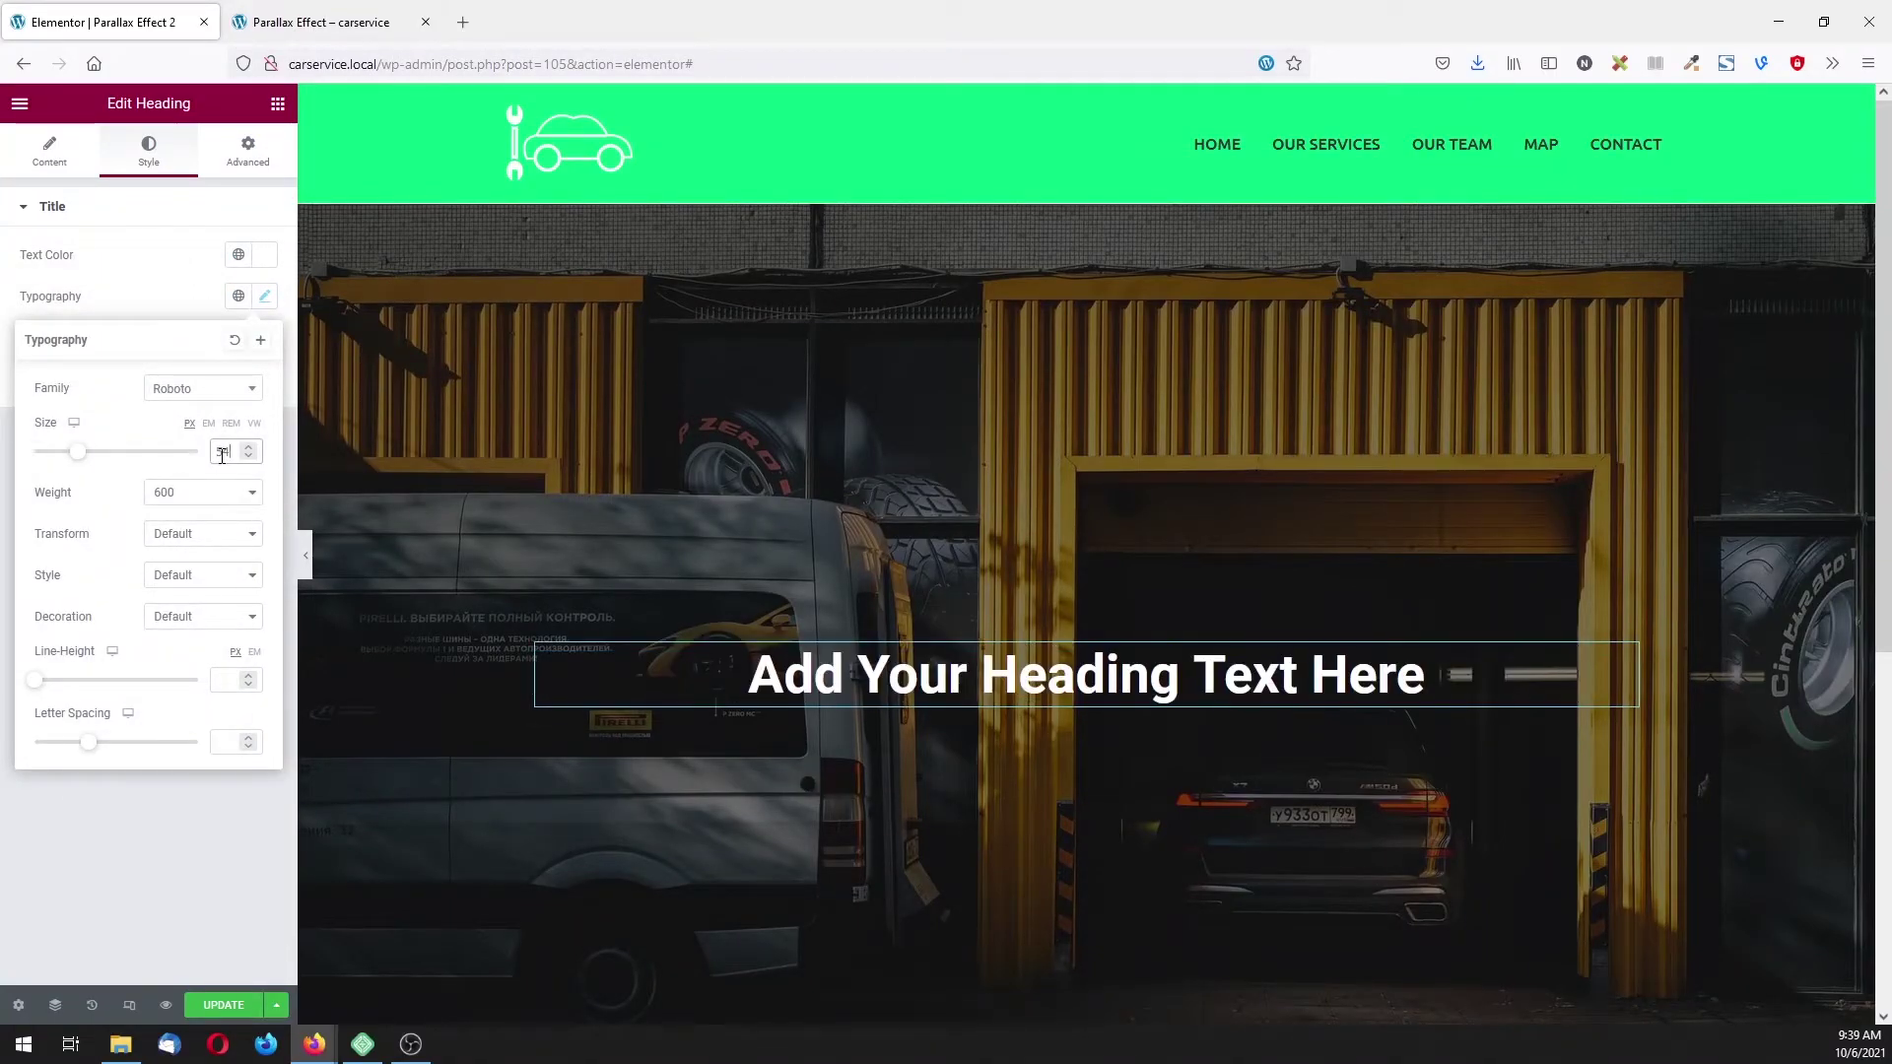
{"action": "left_click", "coordinate": [60, 166]}
{"action": "triple_click", "coordinate": [134, 277]}
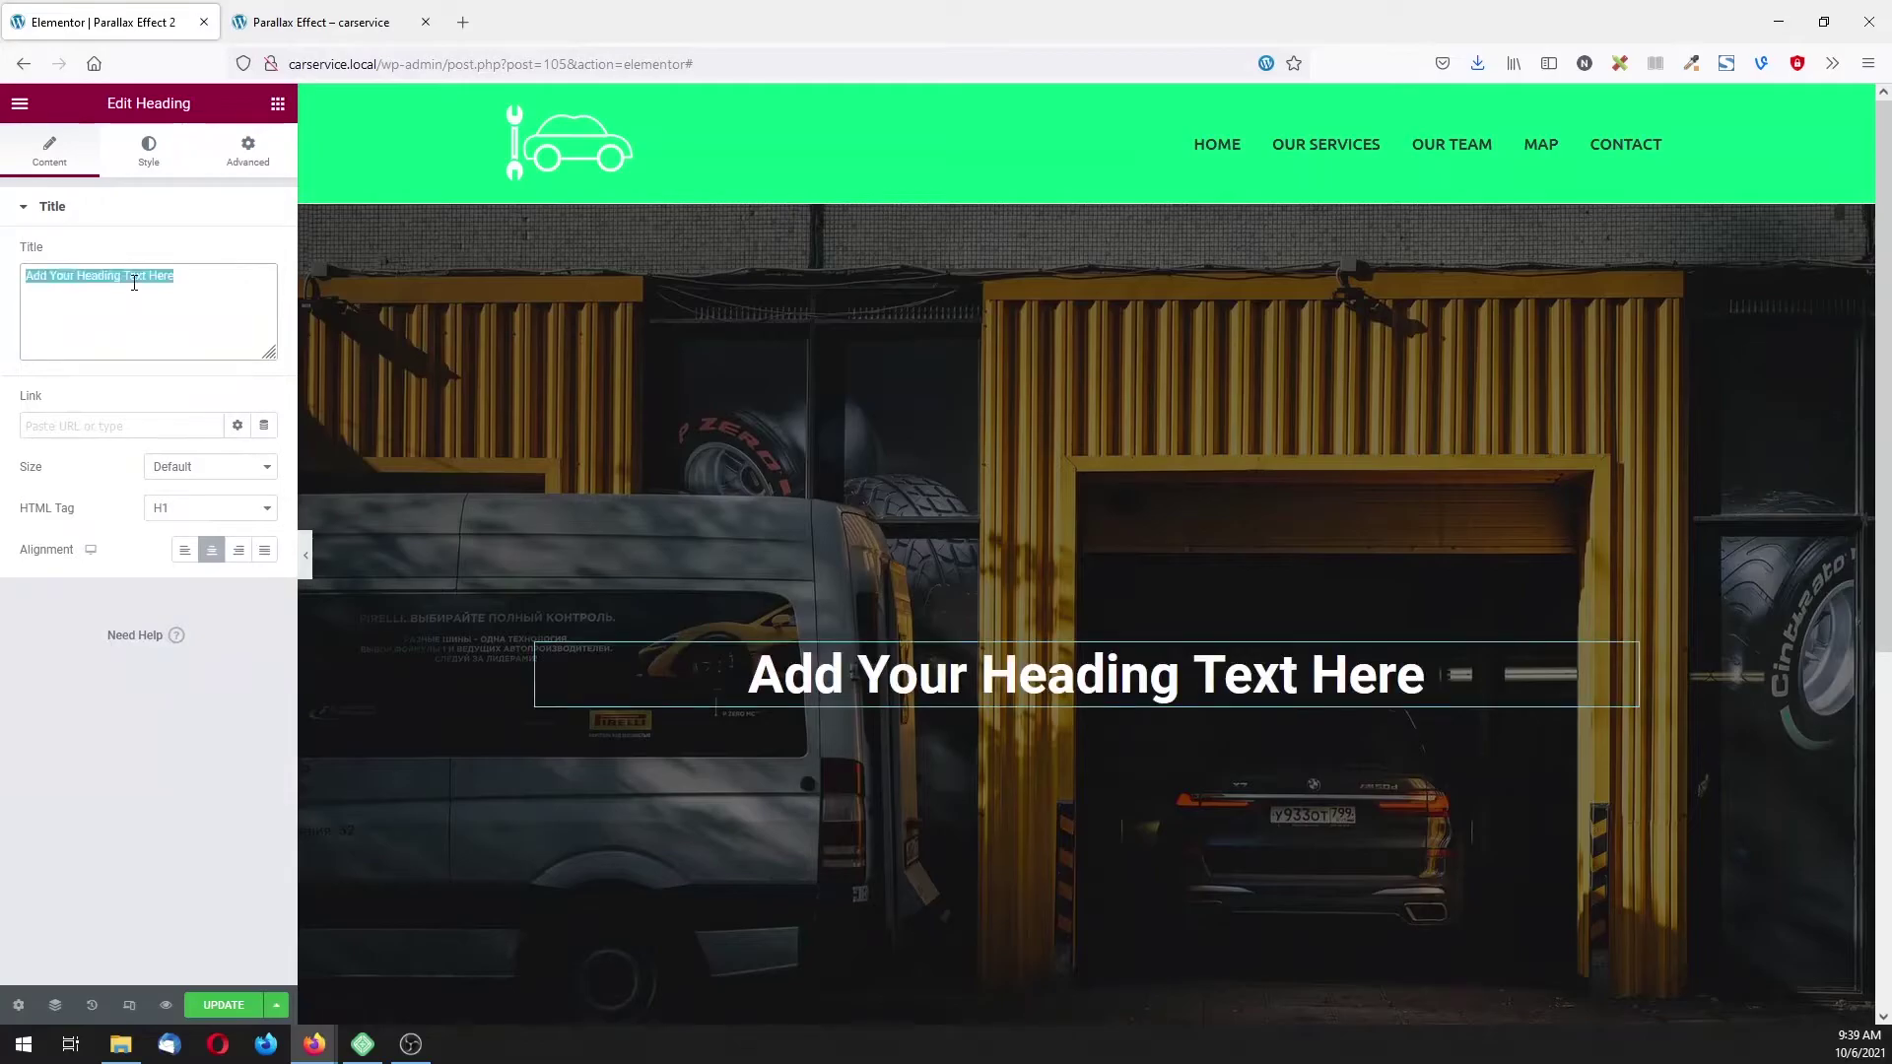
{"action": "type", "text": "Fi"}
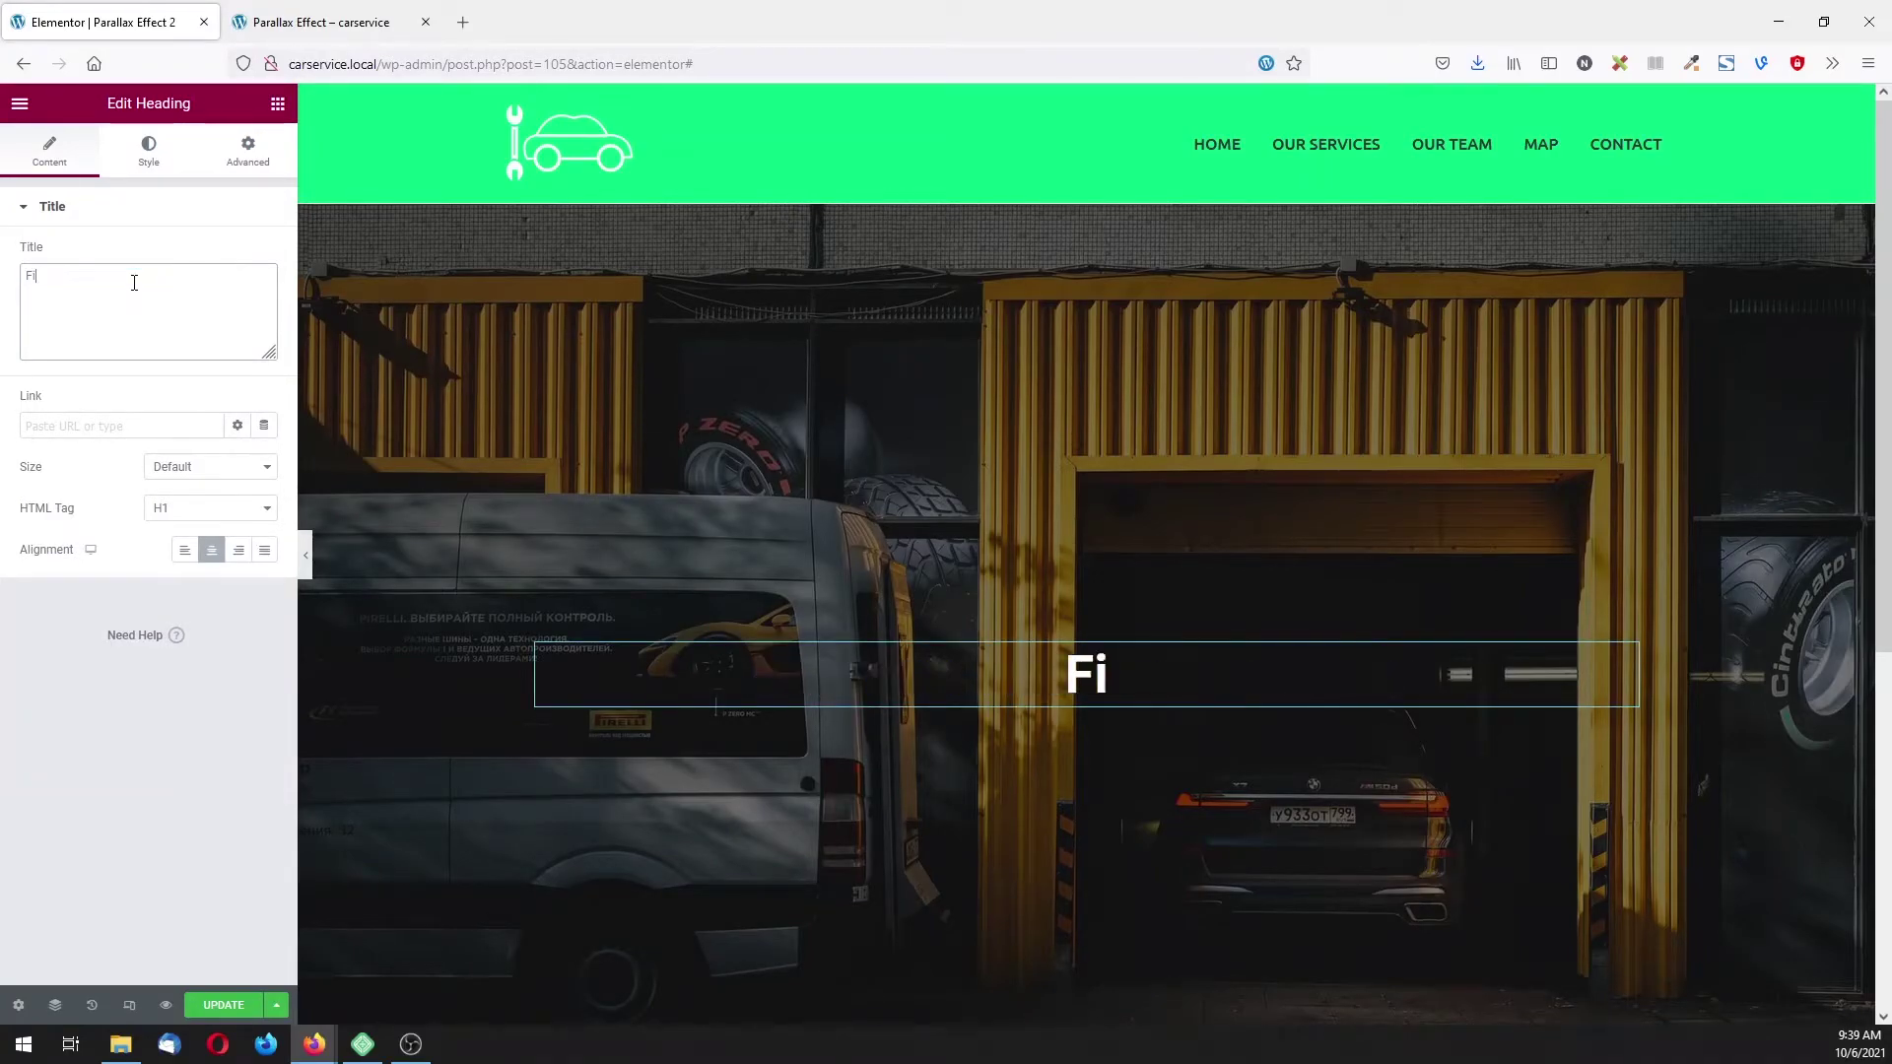
{"action": "type", "text": "rst P"}
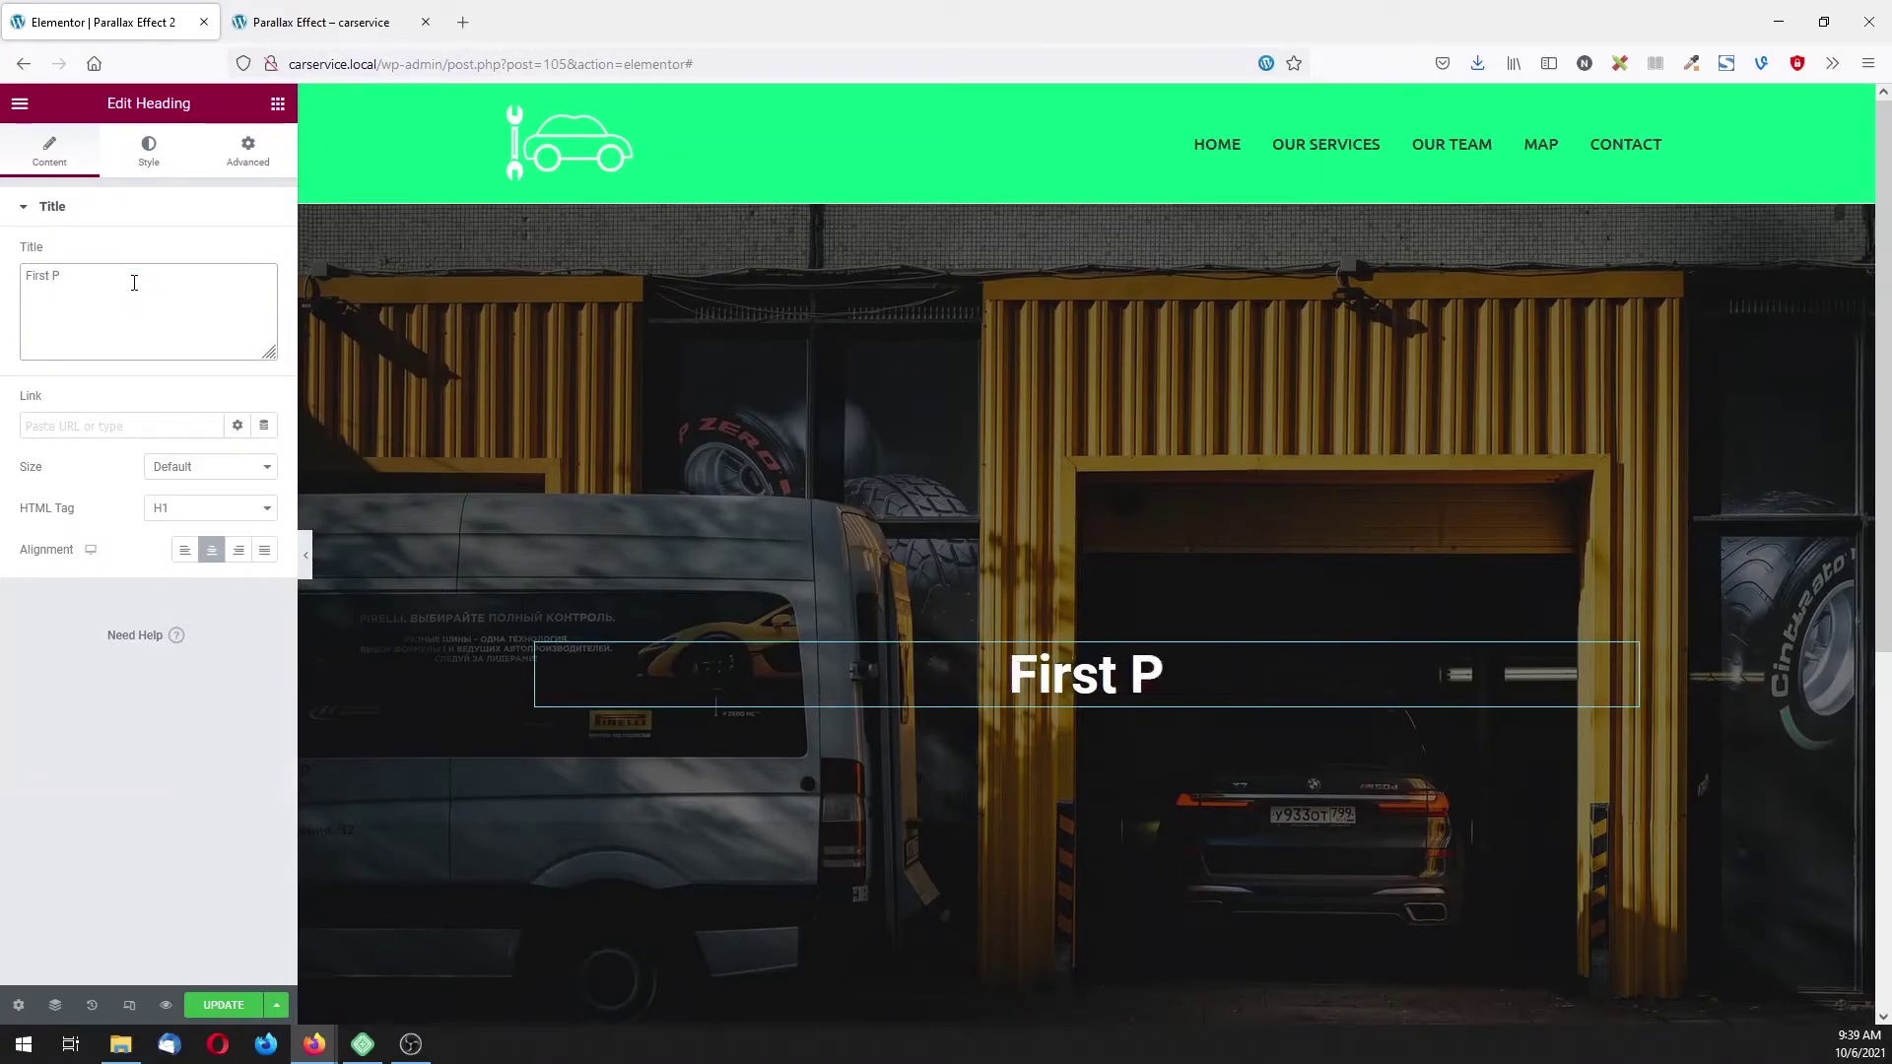
{"action": "type", "text": "hotography"}
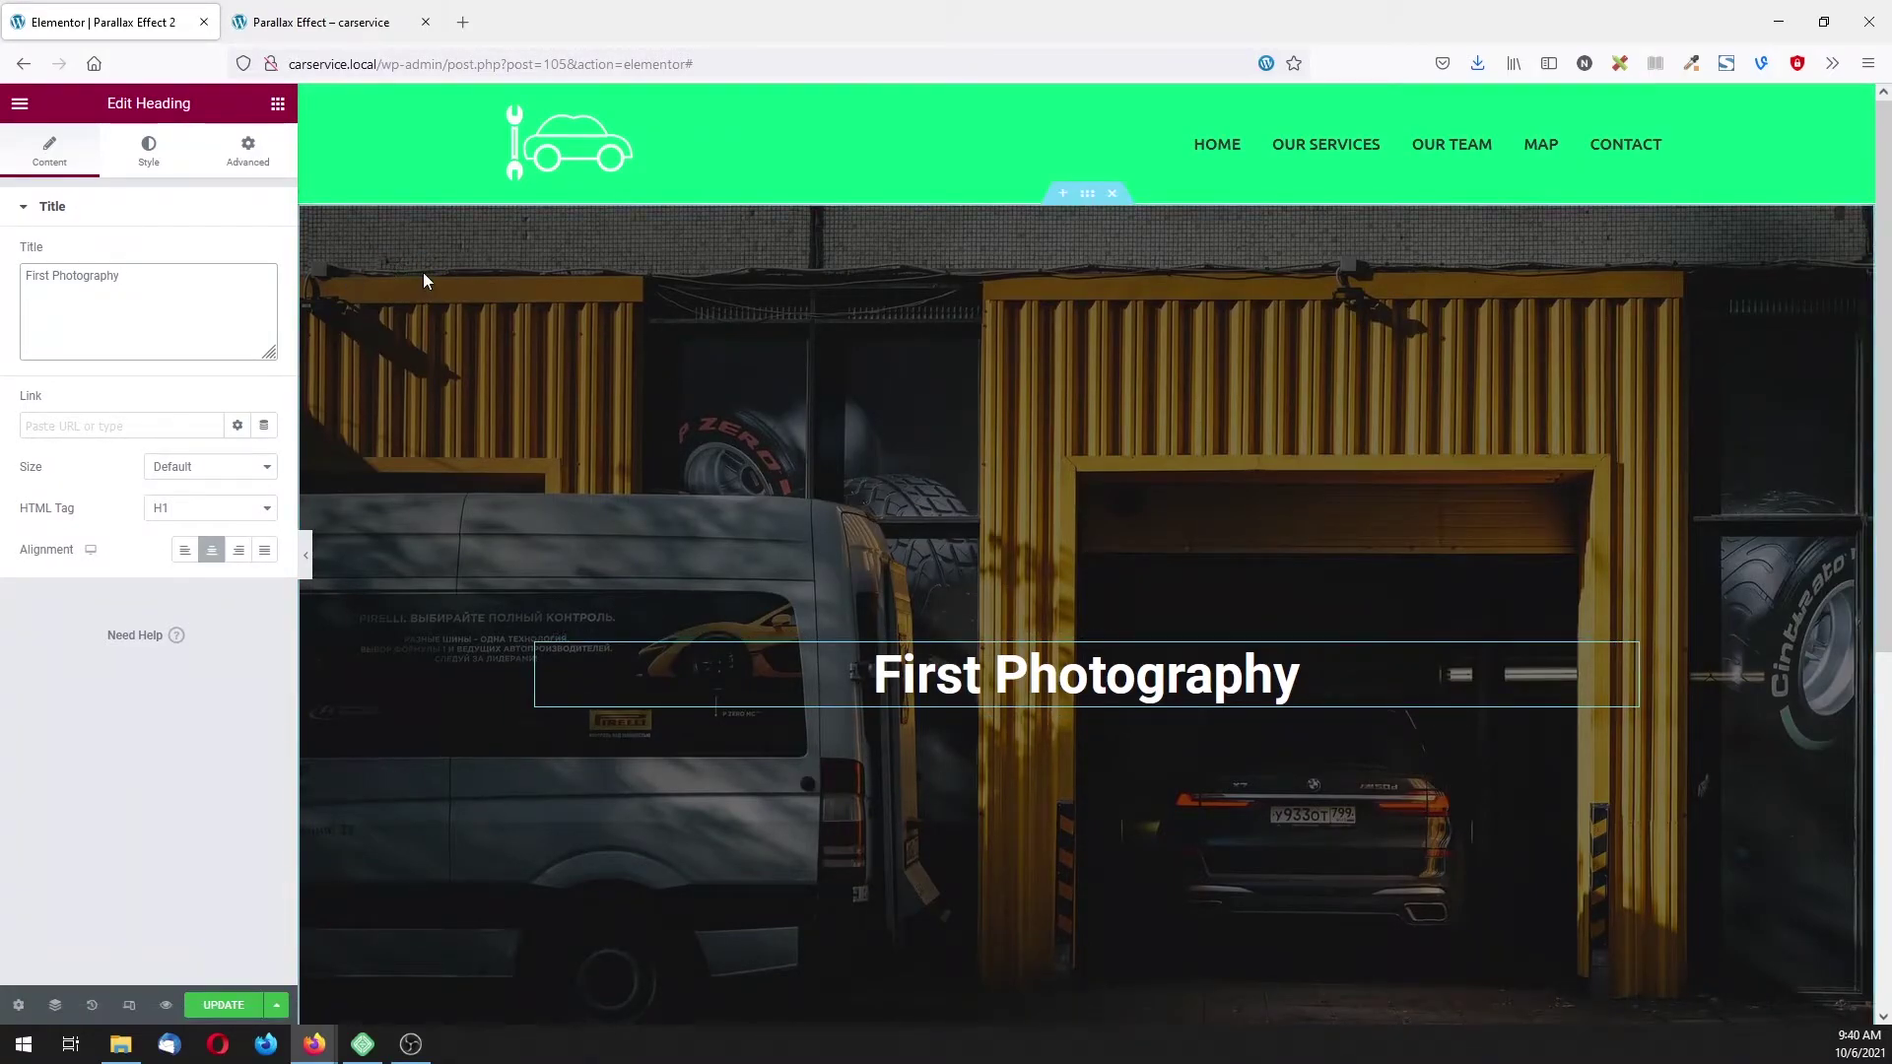
{"action": "left_click", "coordinate": [248, 150]}
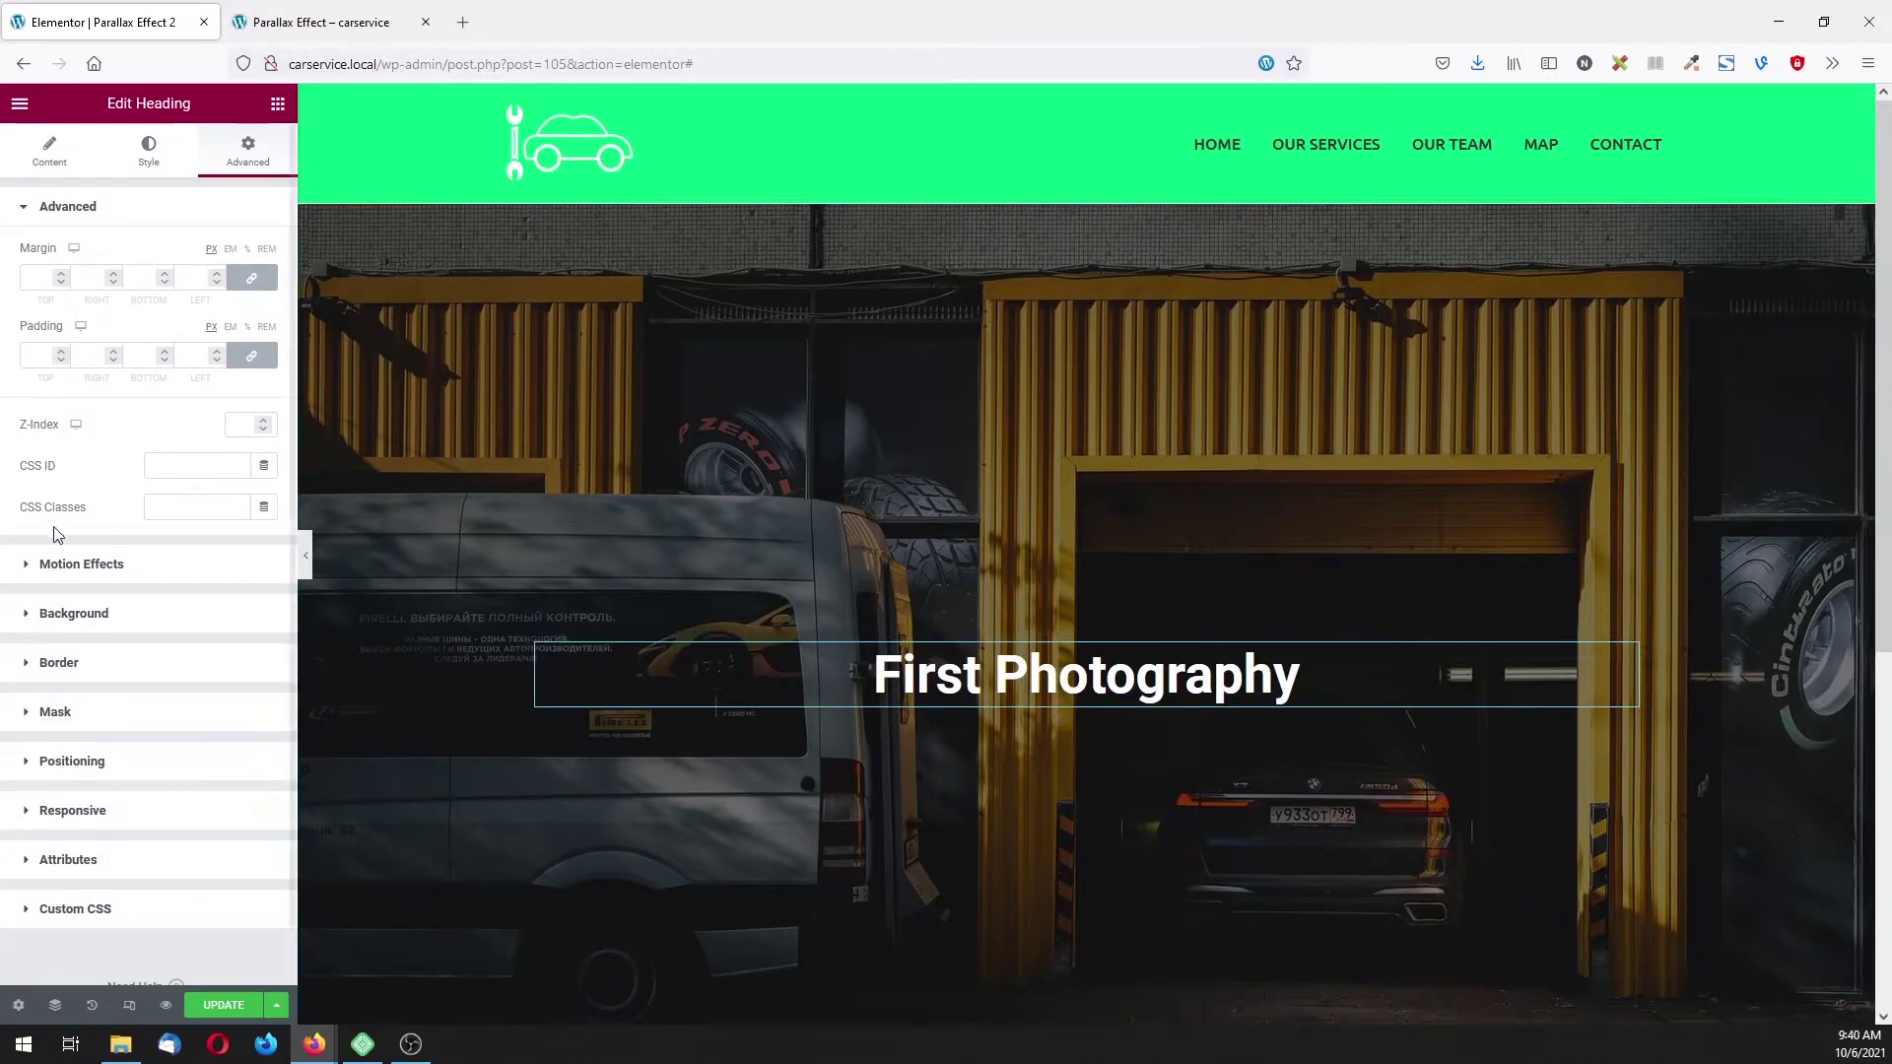
- Give the heading a Fade In Left entrance animation under Motion Effects
{"action": "left_click", "coordinate": [145, 565]}
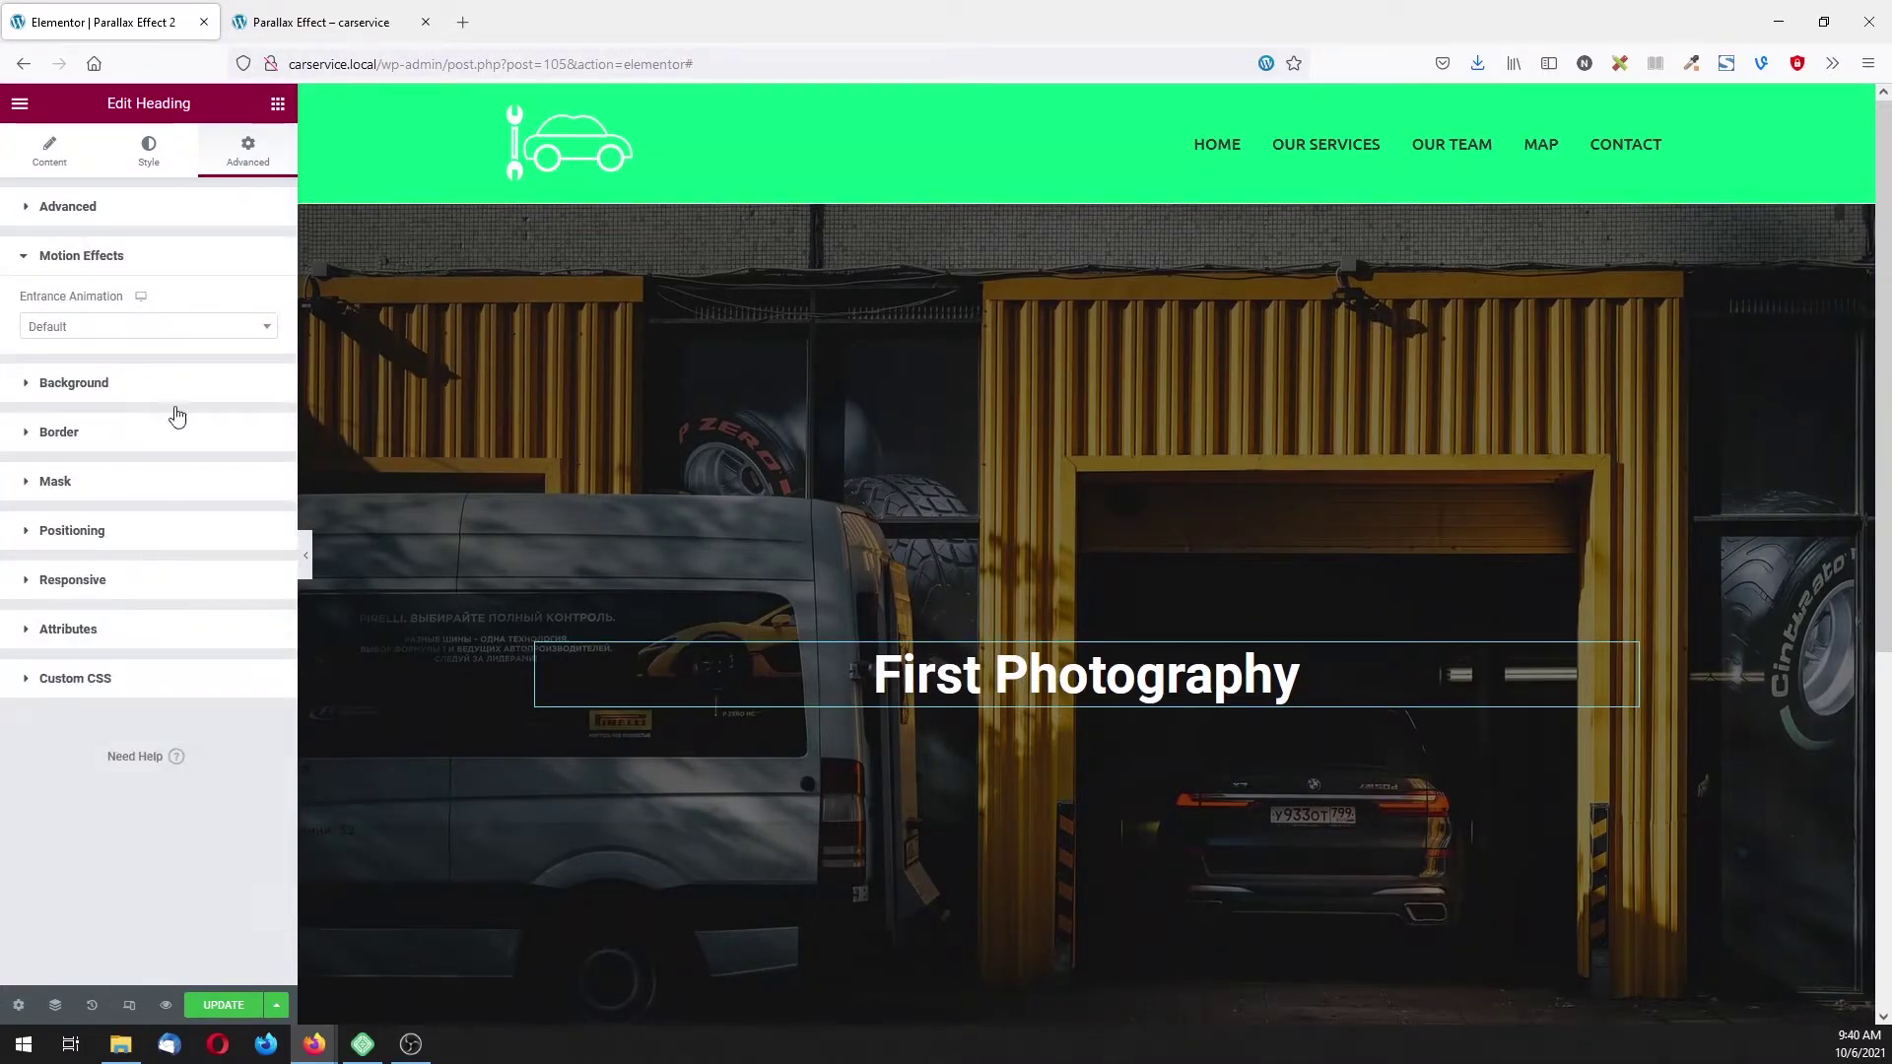
{"action": "left_click", "coordinate": [142, 328]}
{"action": "left_click", "coordinate": [156, 476]}
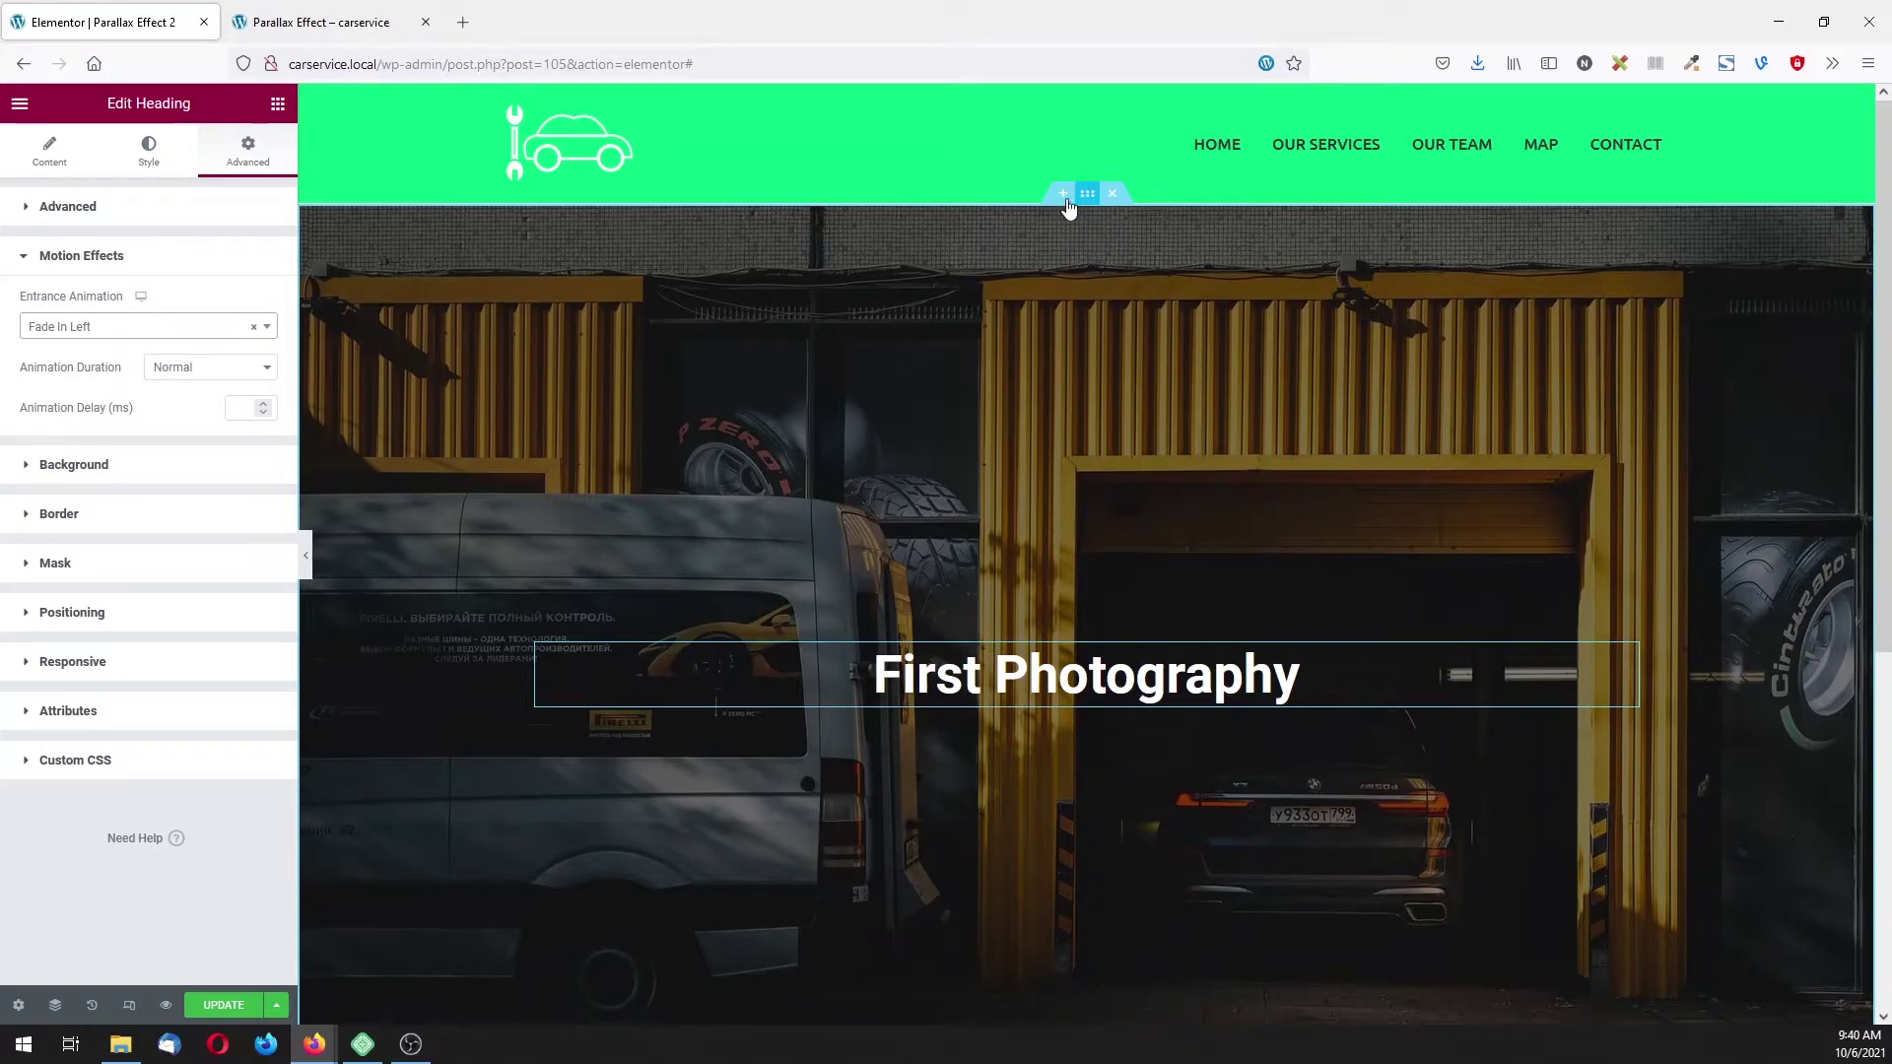
- Set the garage section's background attachment to Fixed and scroll the preview to check the parallax
{"action": "left_click", "coordinate": [1074, 197]}
{"action": "left_click", "coordinate": [190, 577]}
{"action": "left_click", "coordinate": [190, 569]}
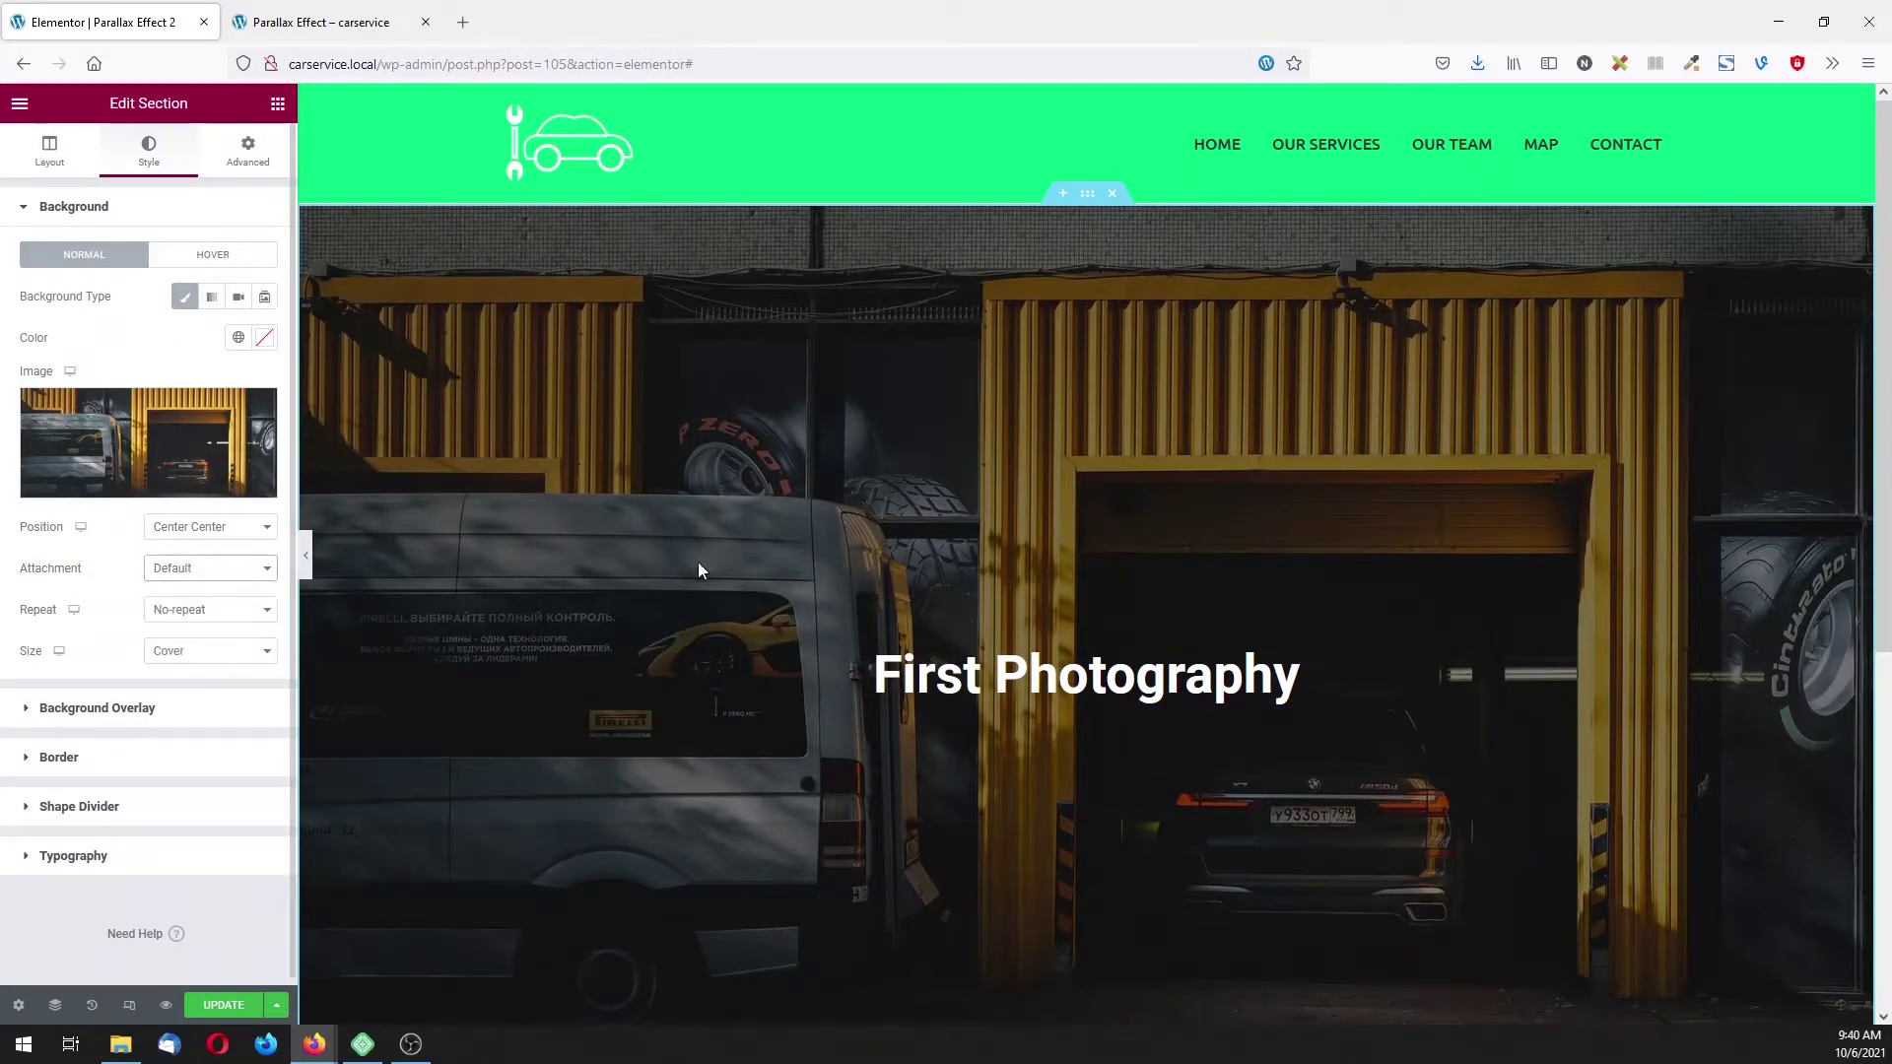
{"action": "scroll", "coordinate": [882, 536], "scroll_direction": "down", "scroll_amount": 4}
{"action": "scroll", "coordinate": [884, 540], "scroll_direction": "up", "scroll_amount": 4}
{"action": "left_click", "coordinate": [192, 571]}
{"action": "left_click", "coordinate": [201, 617]}
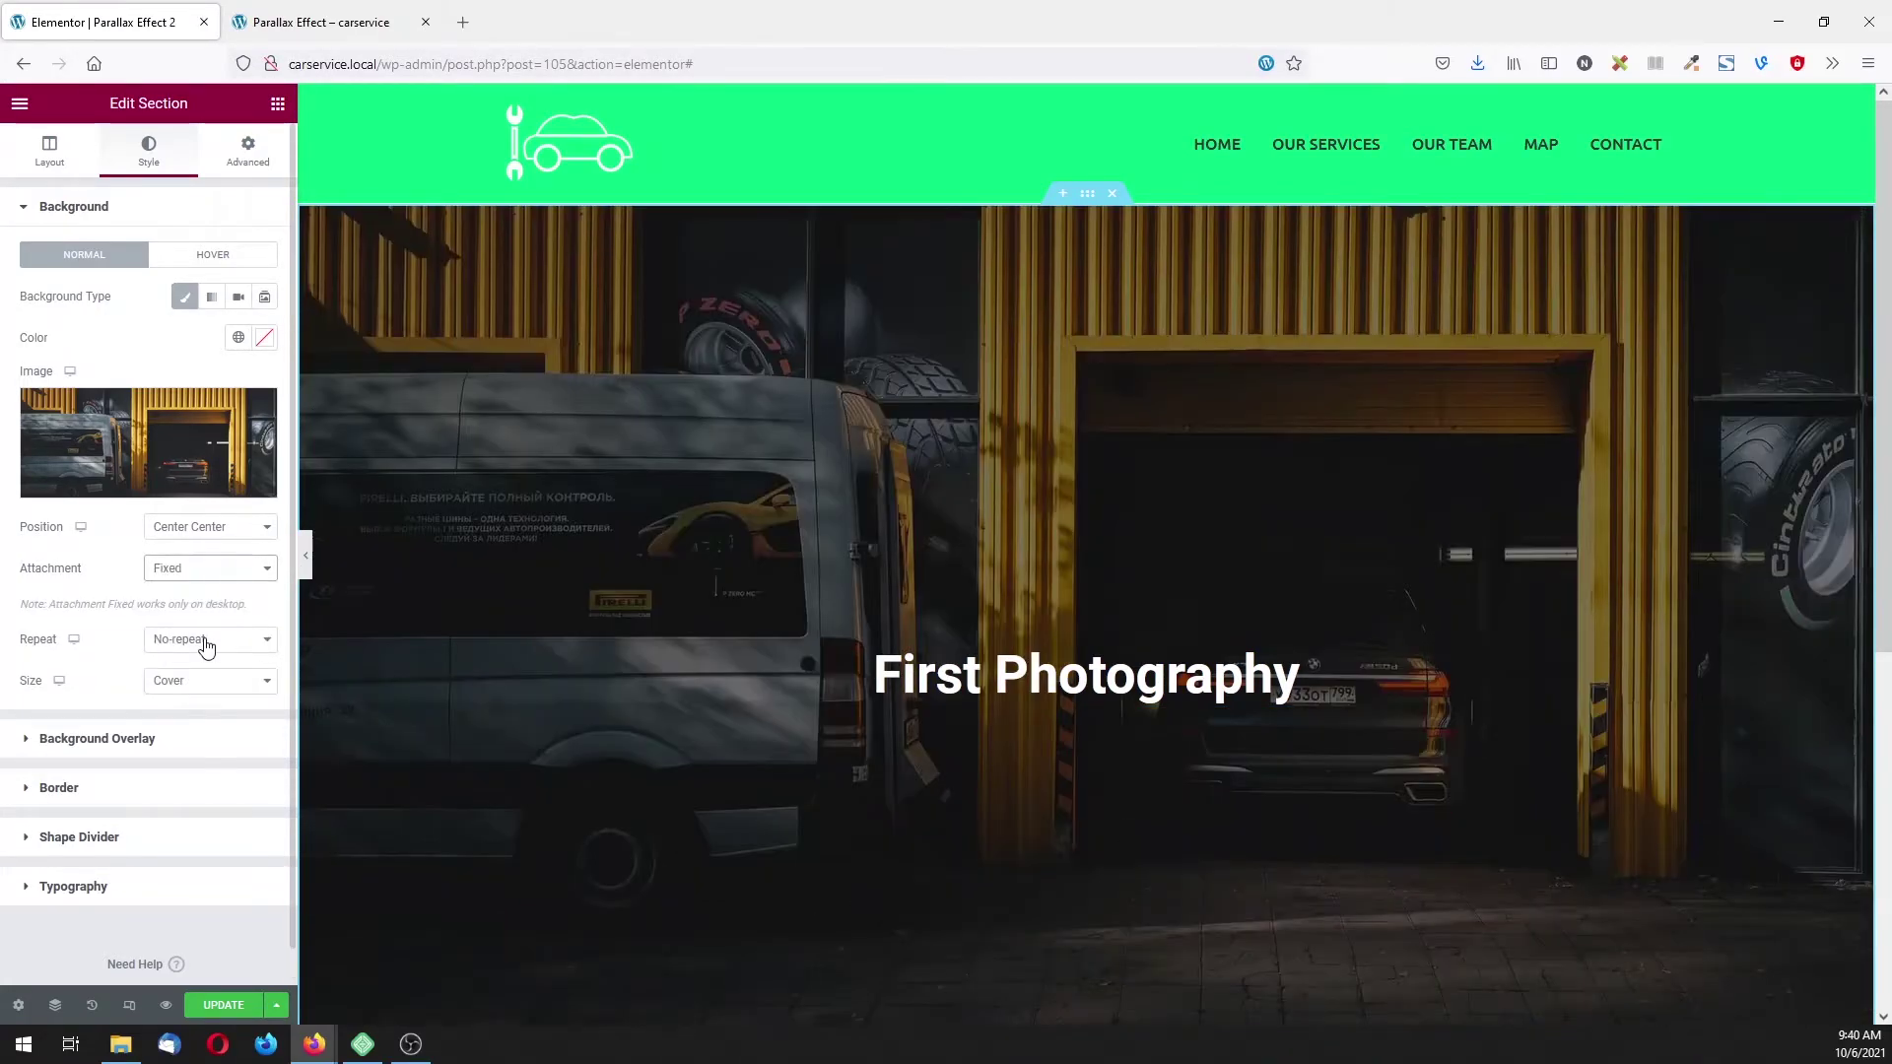
{"action": "scroll", "coordinate": [871, 616], "scroll_direction": "down", "scroll_amount": 5}
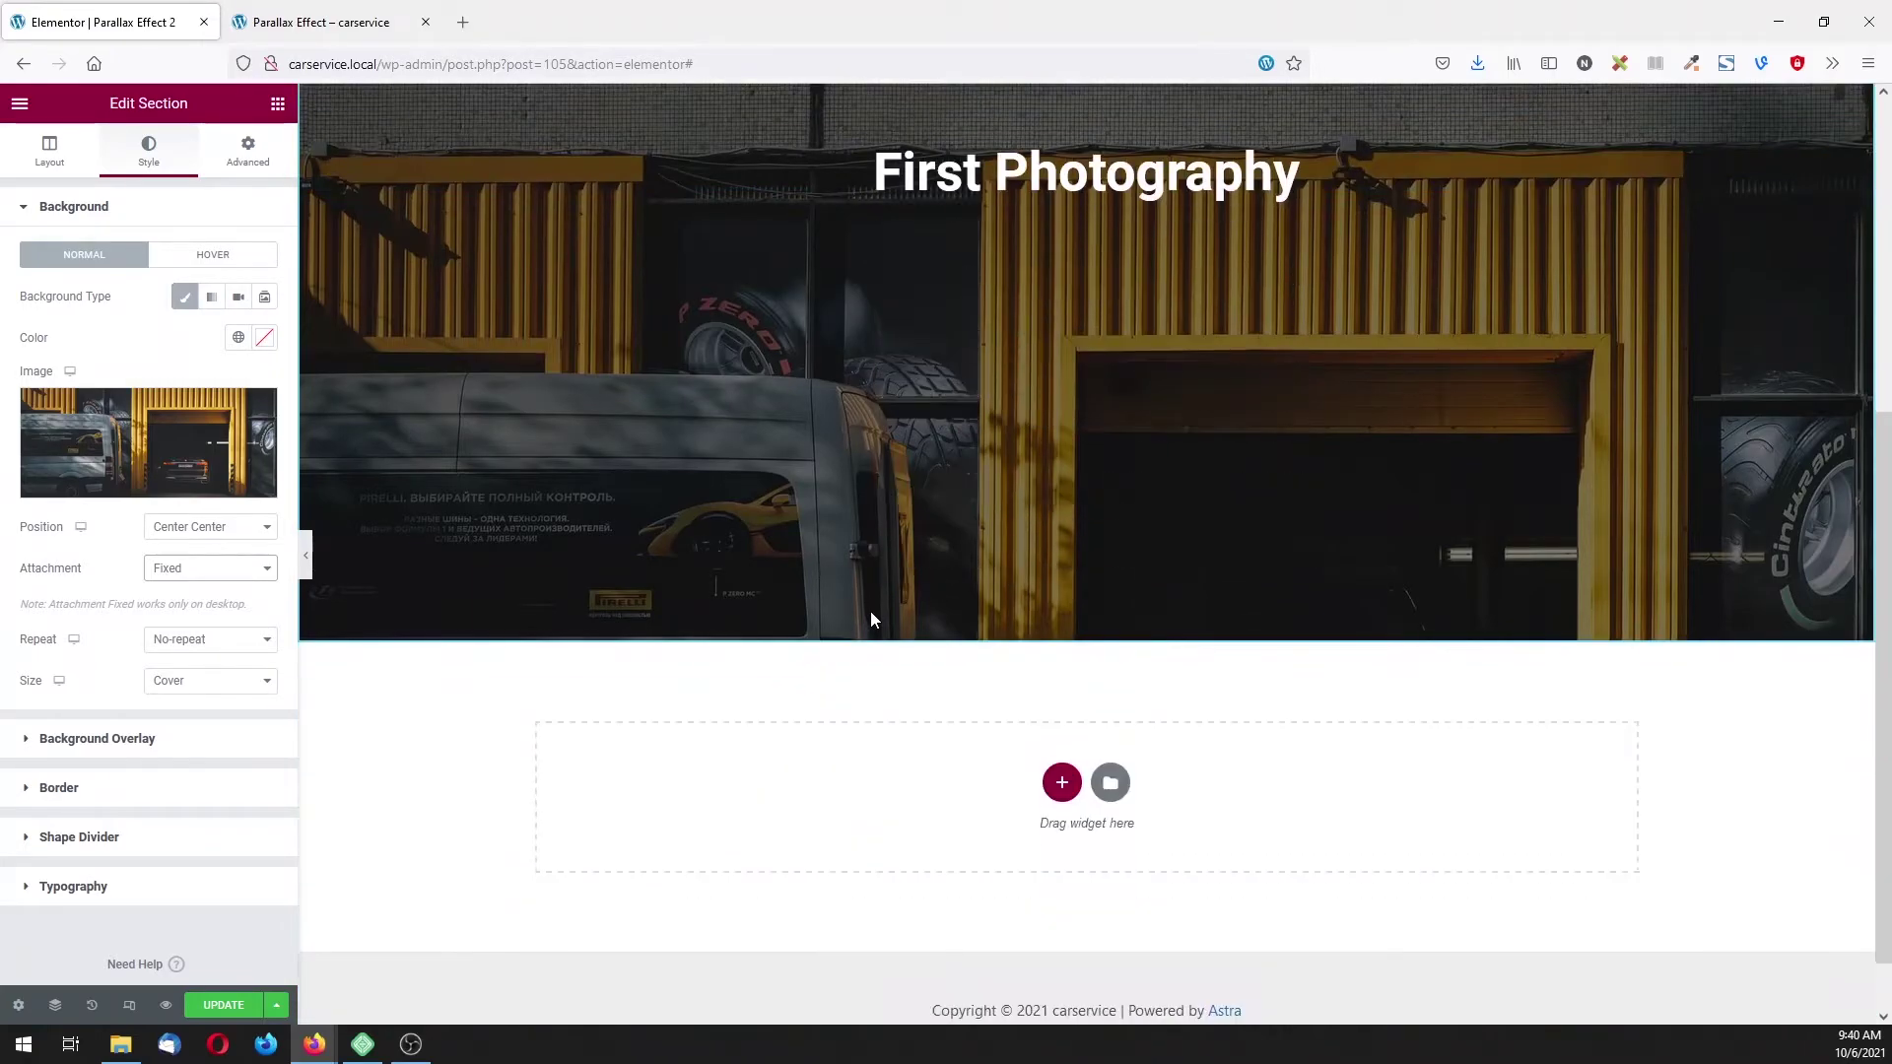
{"action": "scroll", "coordinate": [871, 618], "scroll_direction": "up", "scroll_amount": 5}
{"action": "scroll", "coordinate": [871, 619], "scroll_direction": "down", "scroll_amount": 5}
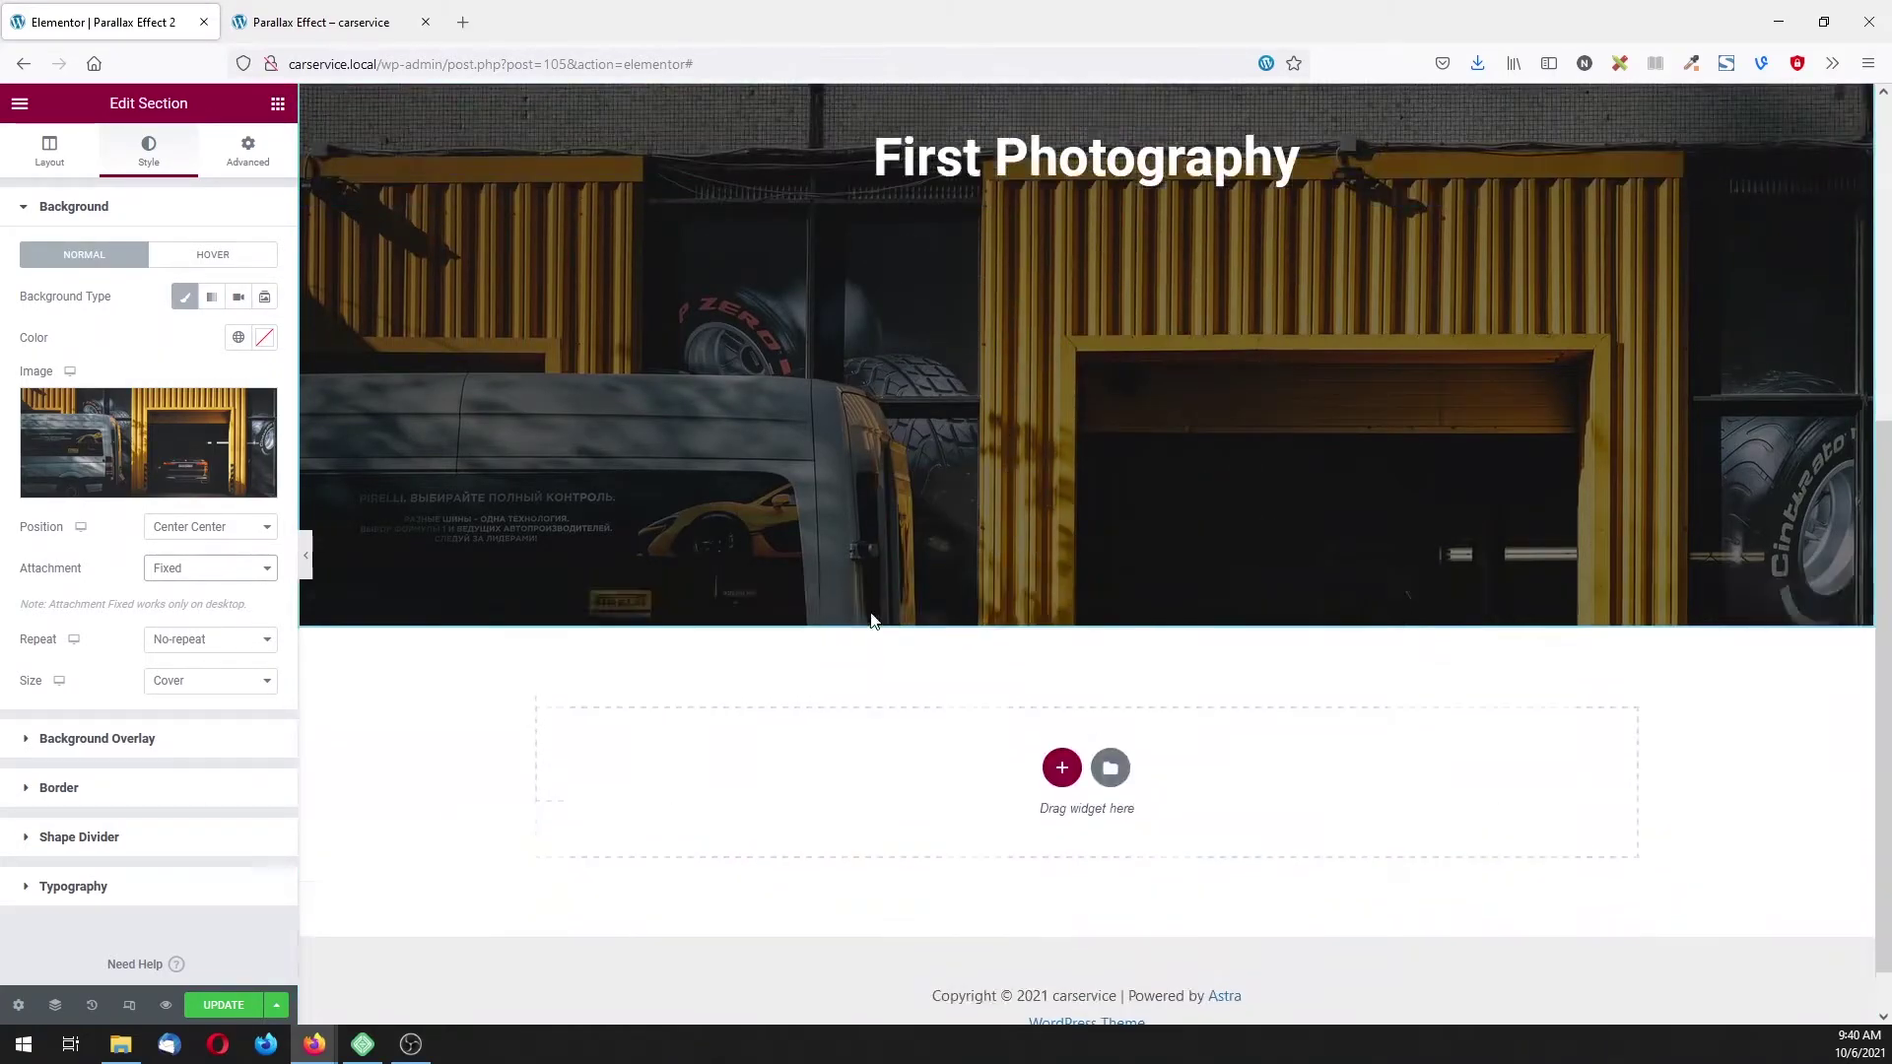
{"action": "scroll", "coordinate": [871, 619], "scroll_direction": "up", "scroll_amount": 5}
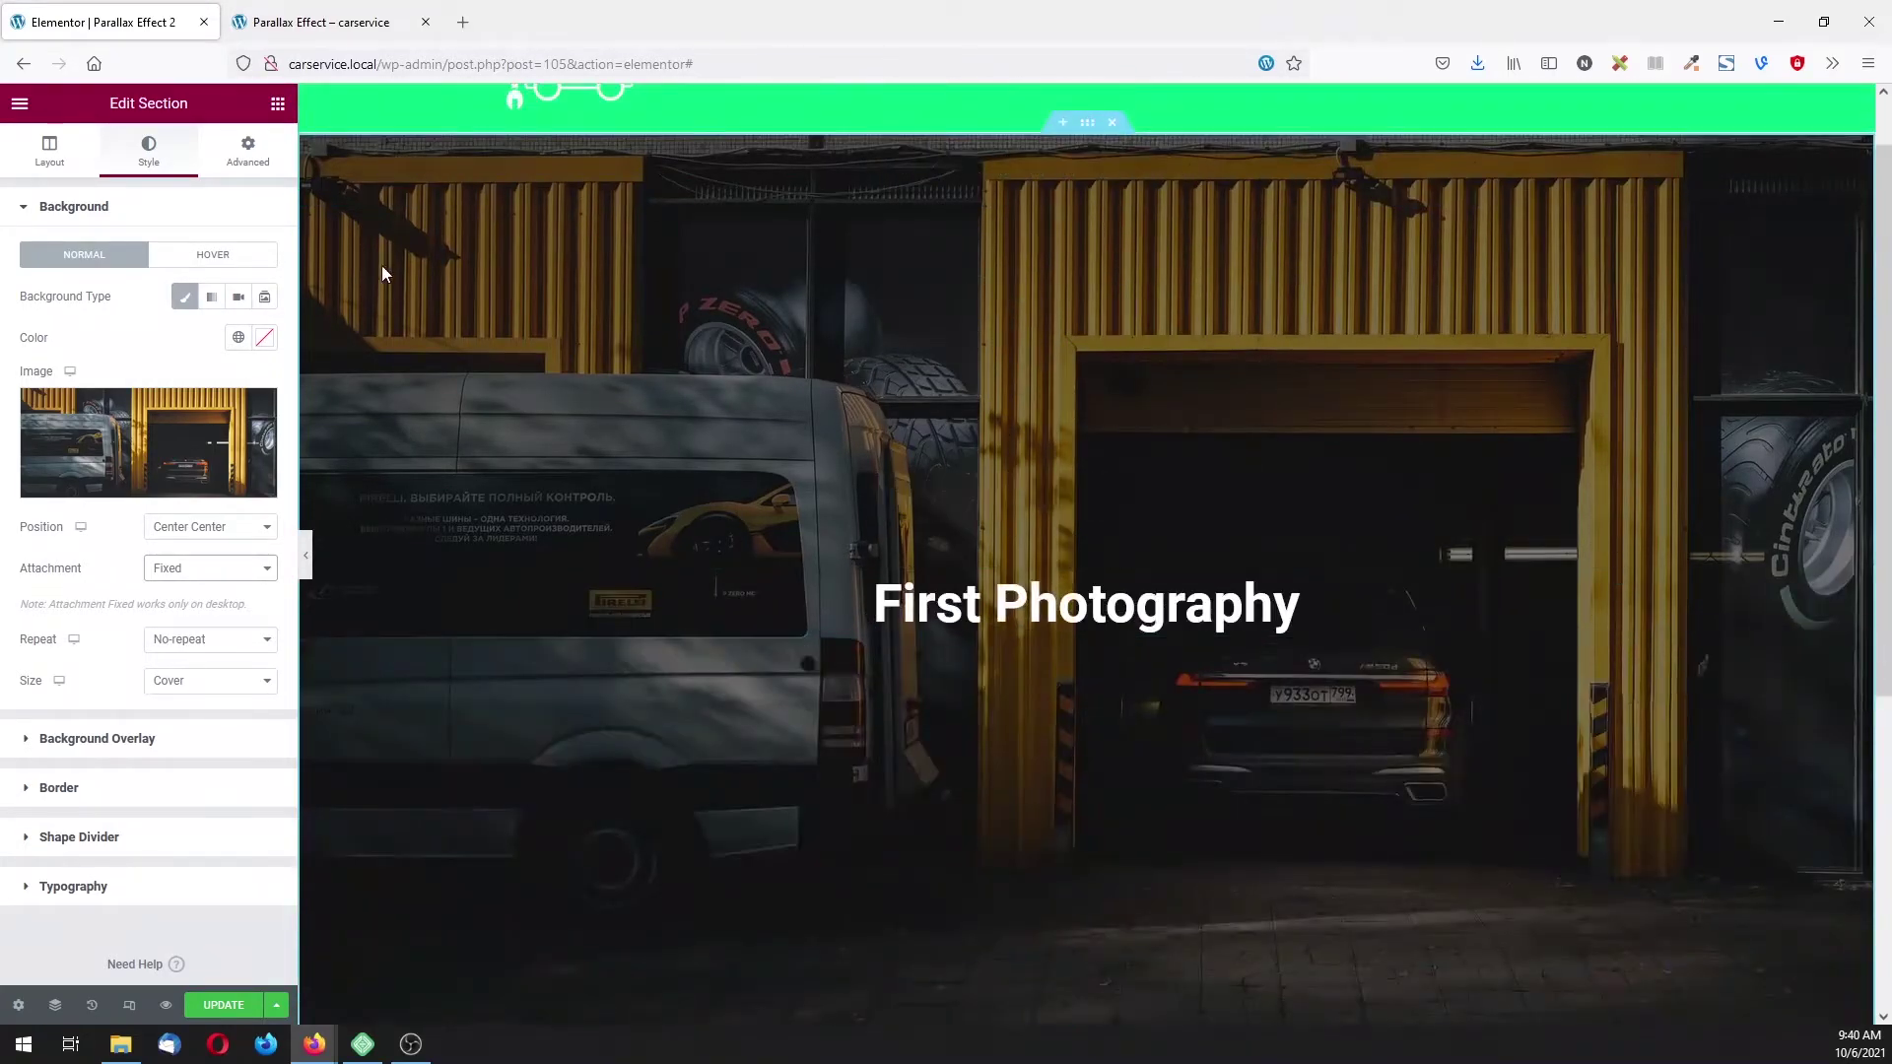
{"action": "left_click", "coordinate": [277, 105]}
- Place a Text Editor widget in a new single-column section below the garage section
{"action": "scroll", "coordinate": [818, 453], "scroll_direction": "down", "scroll_amount": 5}
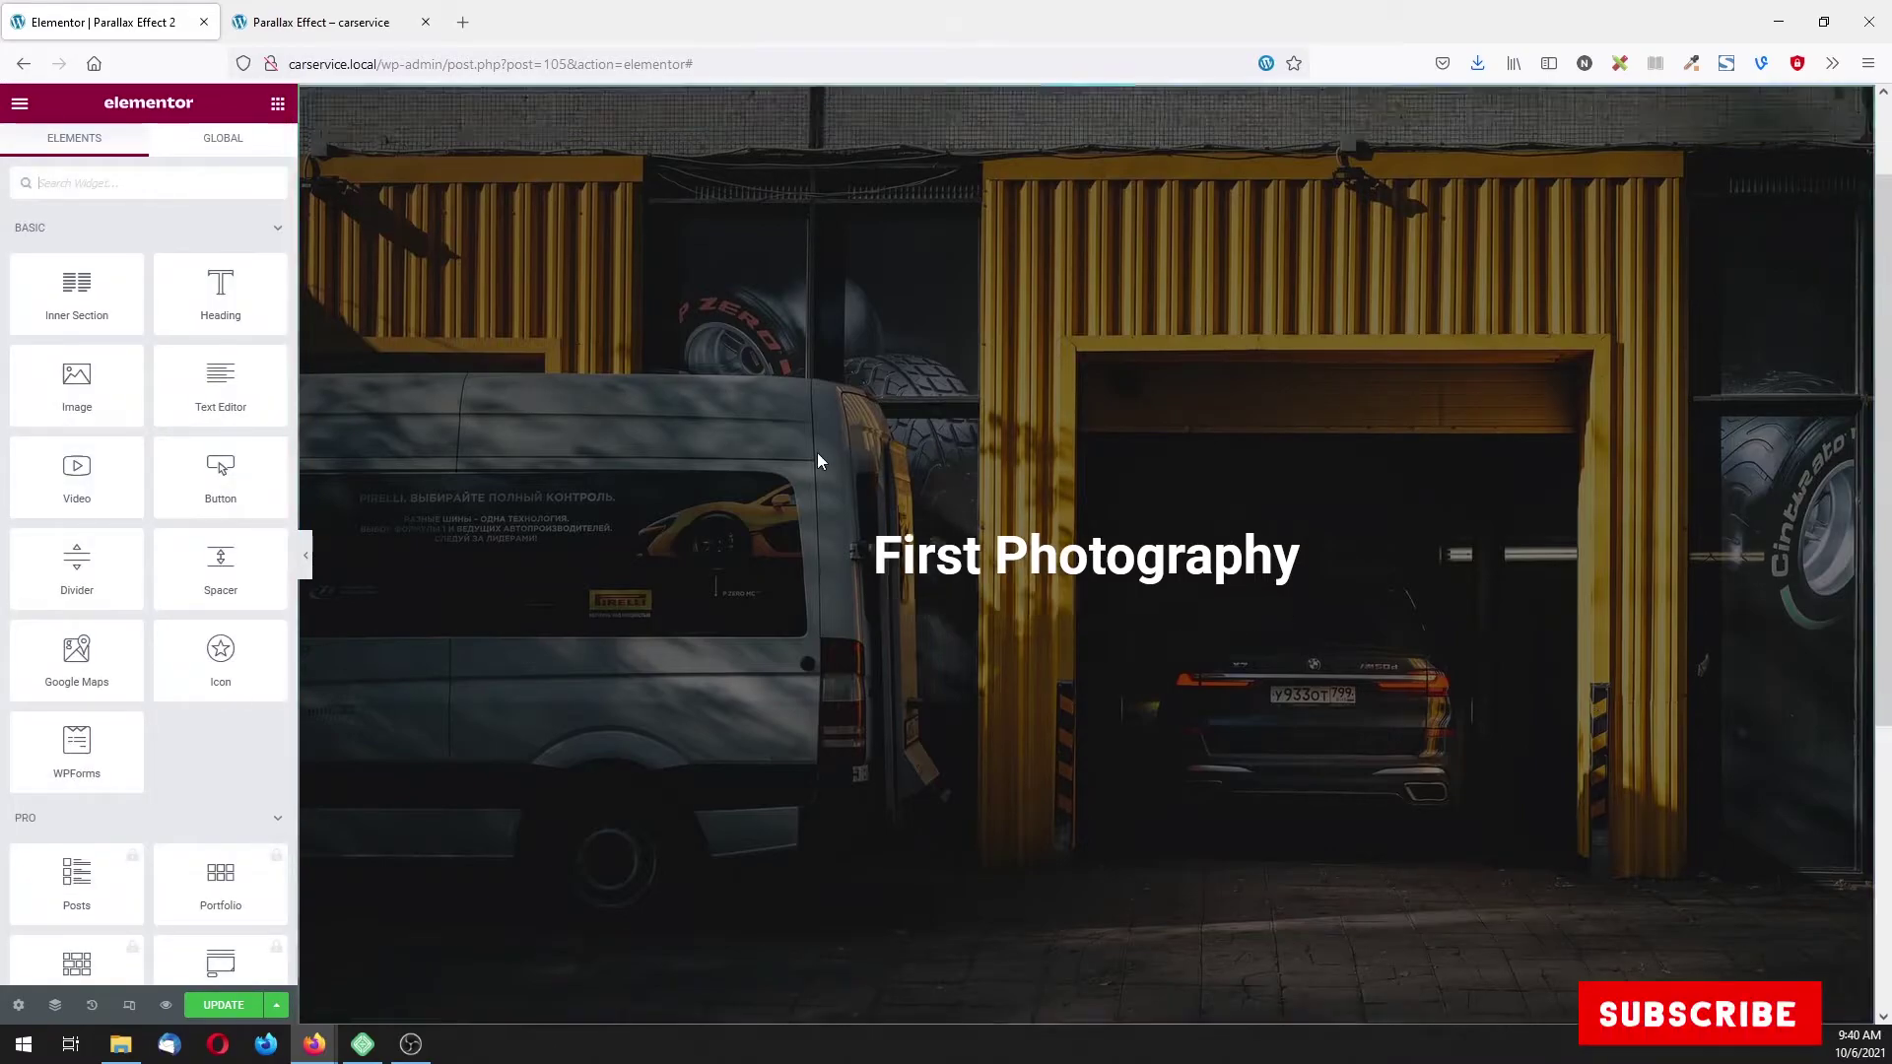
{"action": "left_click_drag", "start_coordinate": [221, 386], "coordinate": [1001, 705]}
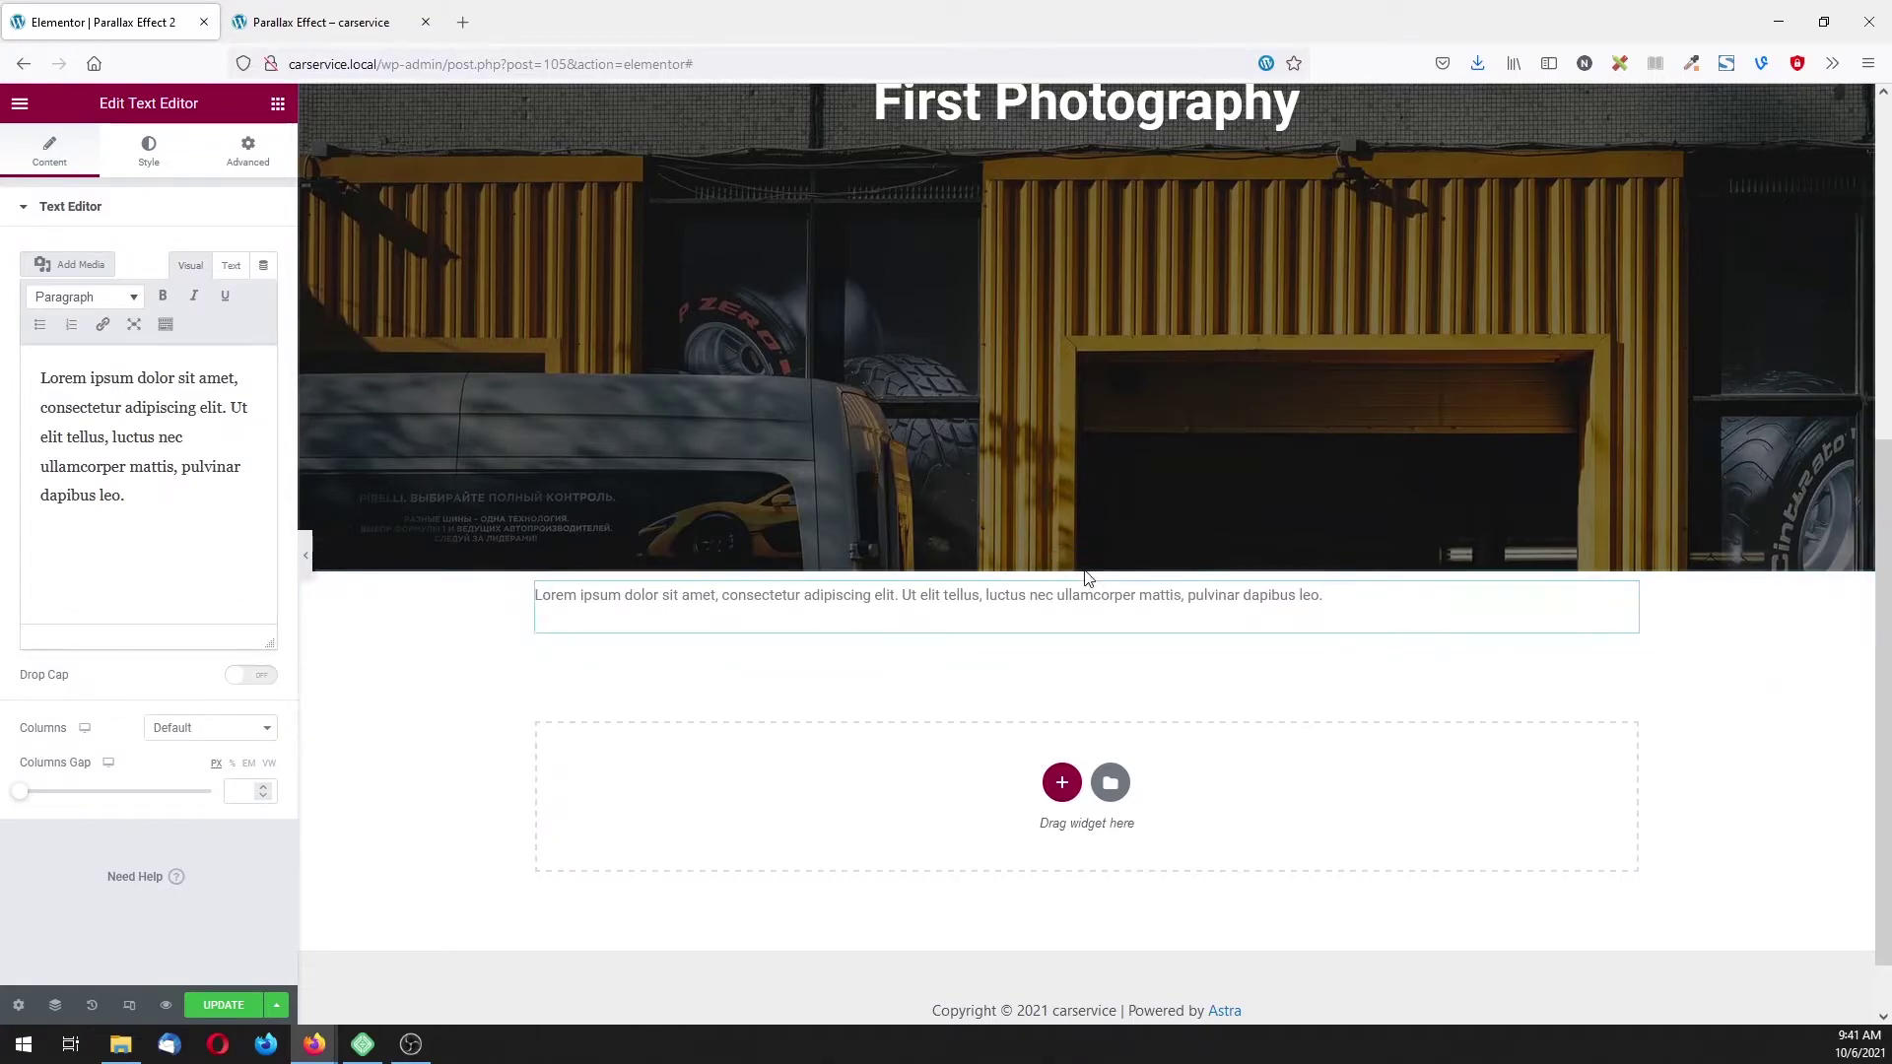
{"action": "left_click", "coordinate": [1114, 564]}
{"action": "left_click", "coordinate": [1061, 708]}
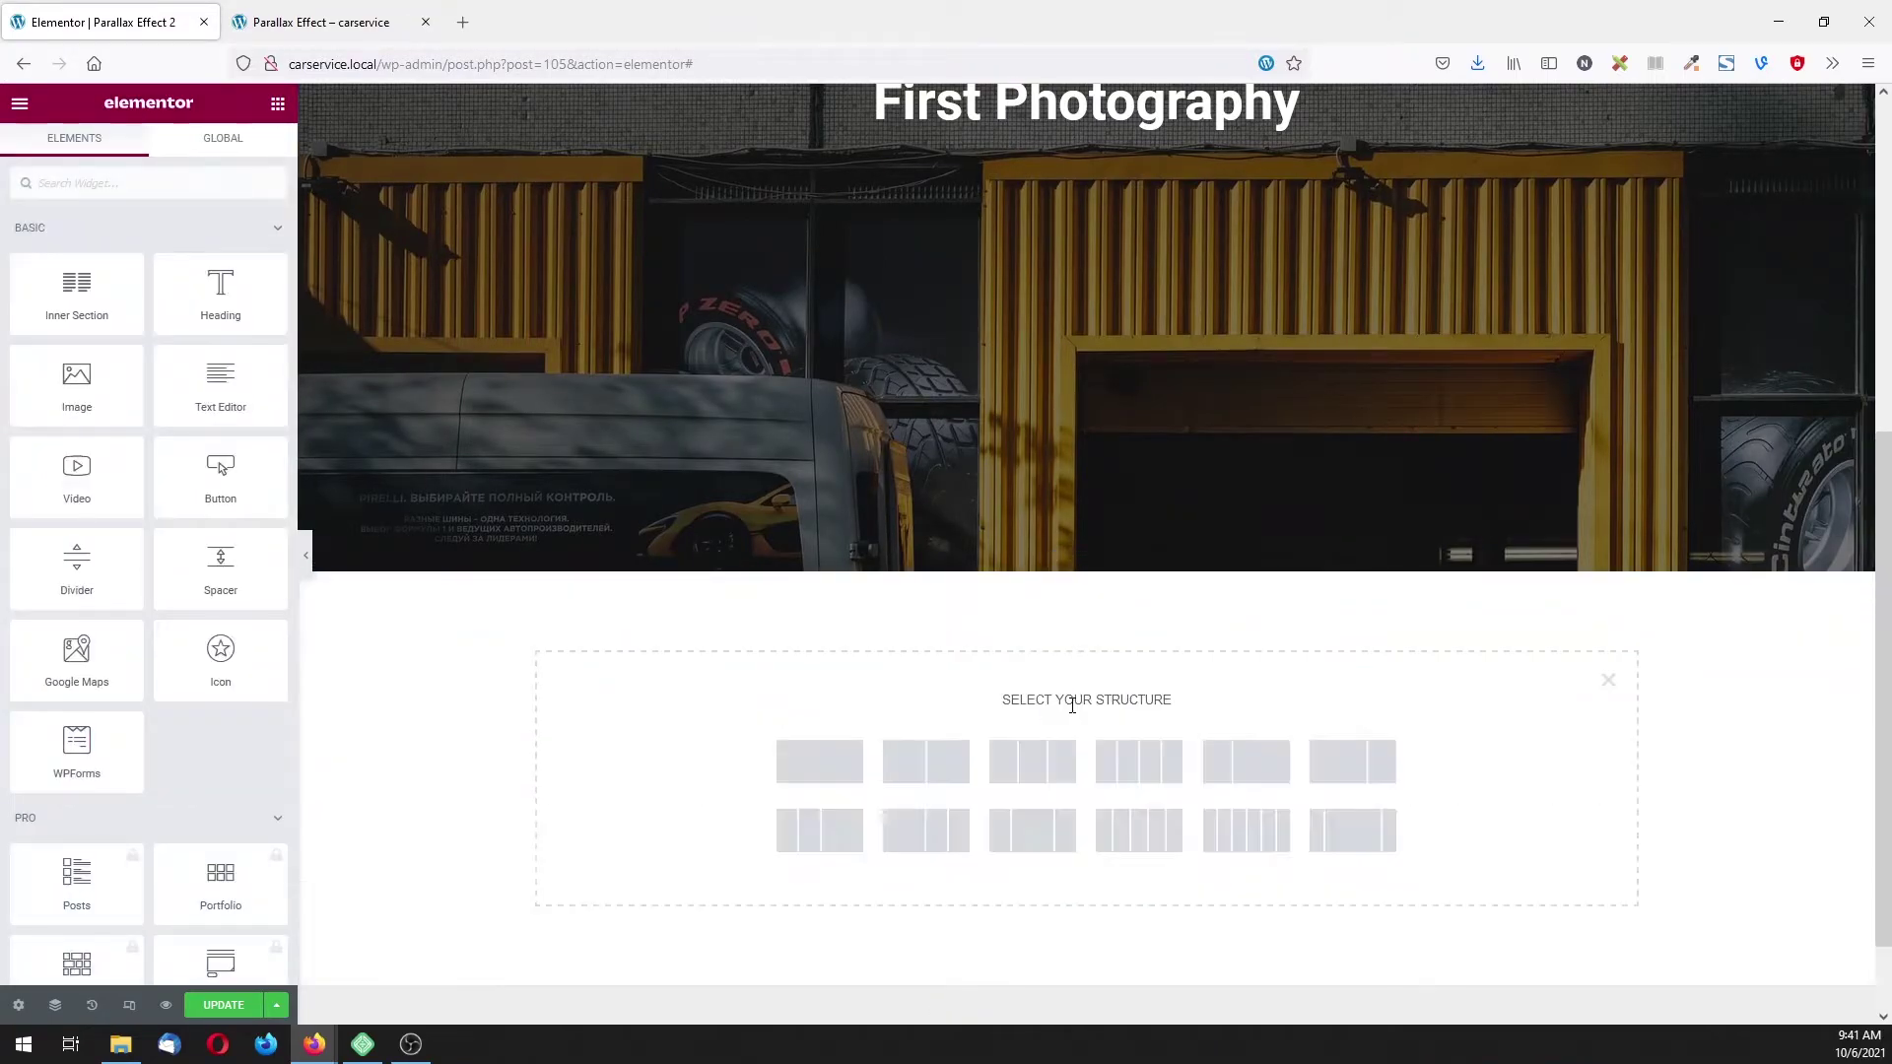
{"action": "left_click", "coordinate": [872, 764]}
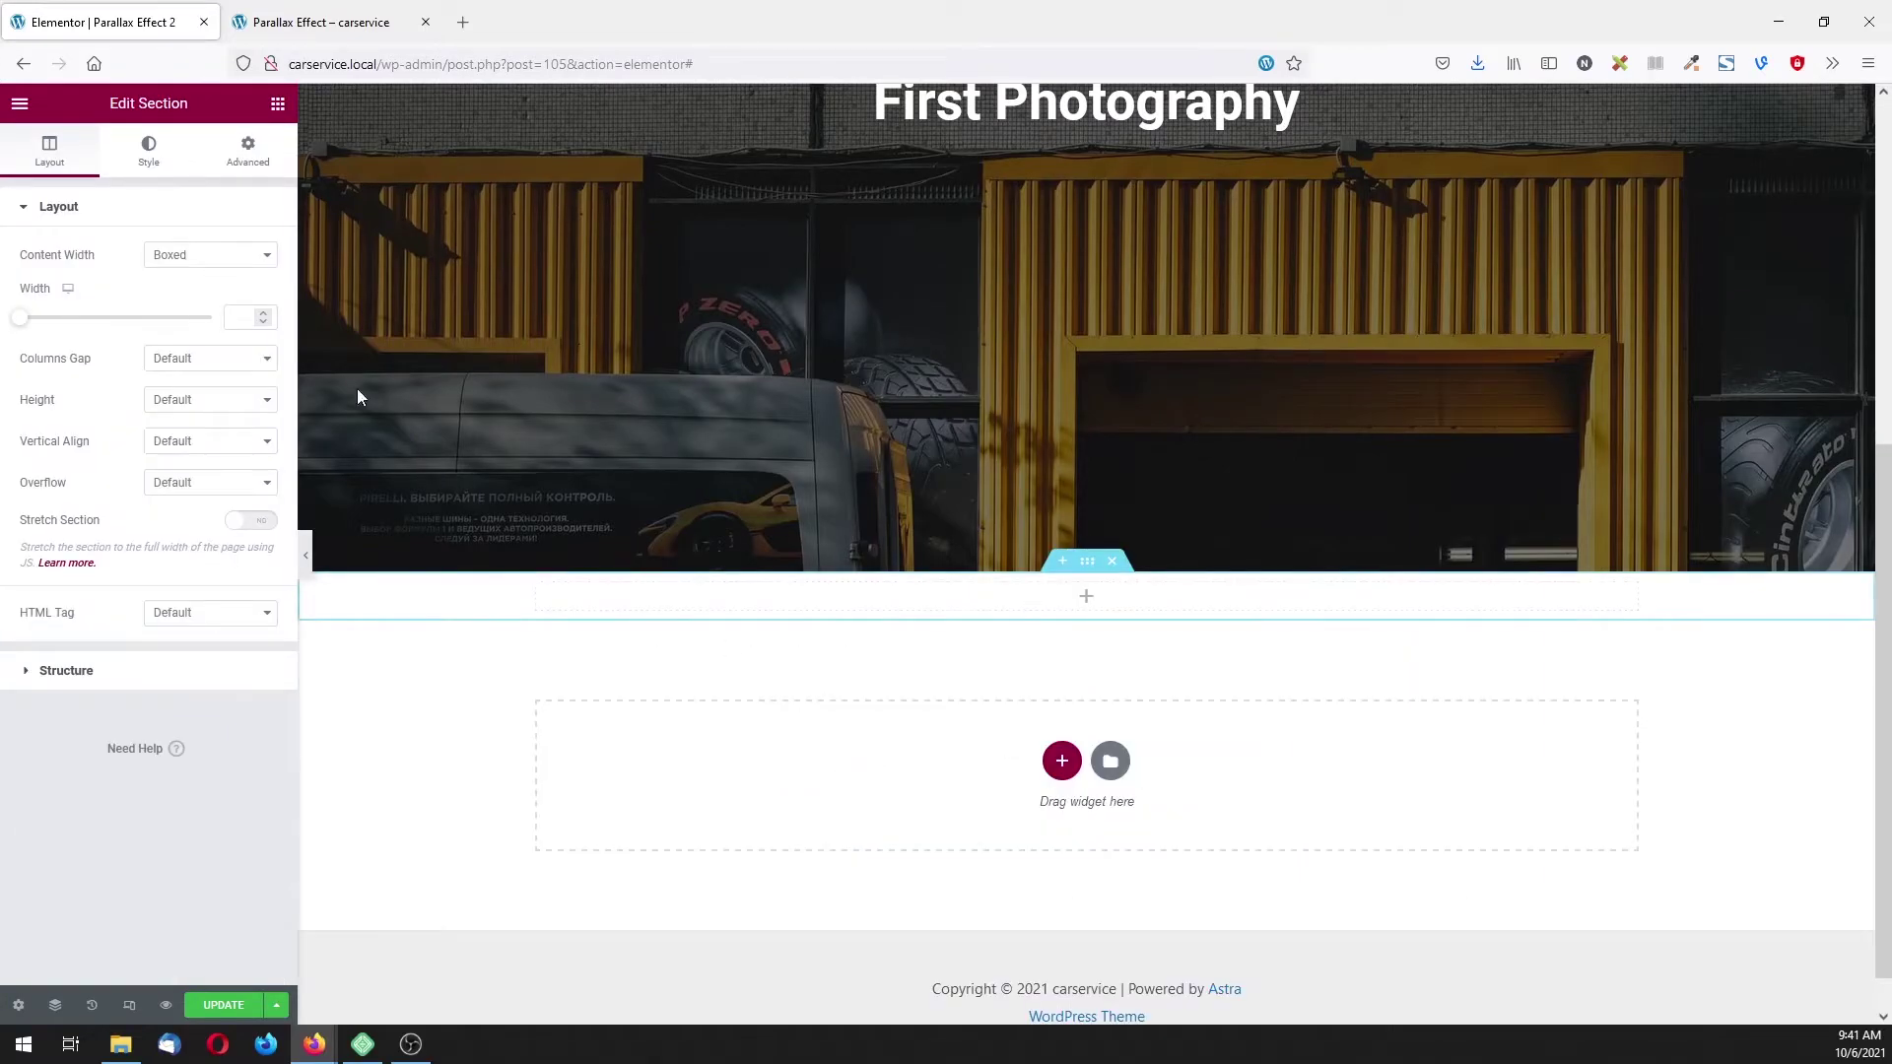
{"action": "left_click", "coordinate": [276, 105]}
{"action": "left_click_drag", "start_coordinate": [223, 384], "coordinate": [998, 592]}
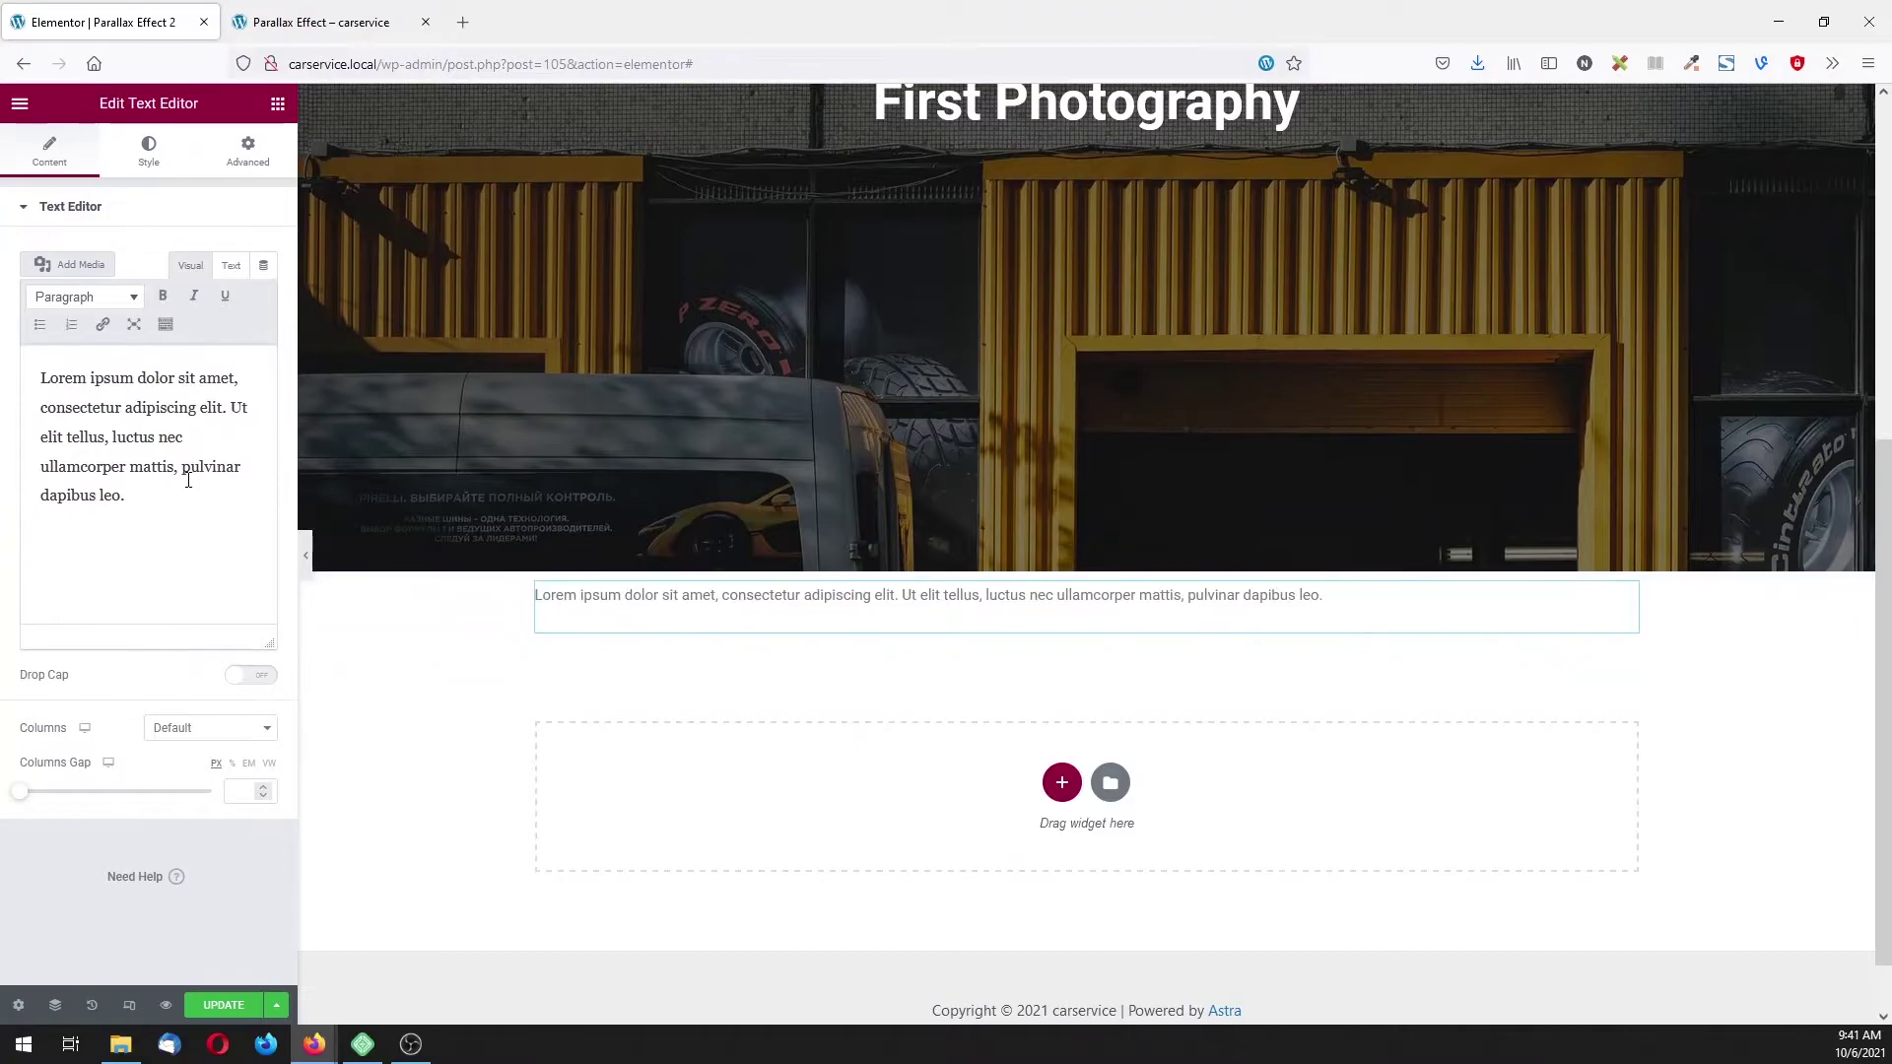
- Fill the text block with repeated Lorem ipsum copies merged into one paragraph
{"action": "left_click_drag", "start_coordinate": [148, 497], "coordinate": [29, 363]}
{"action": "key", "text": "ctrl+c"}
{"action": "left_click", "coordinate": [153, 495]}
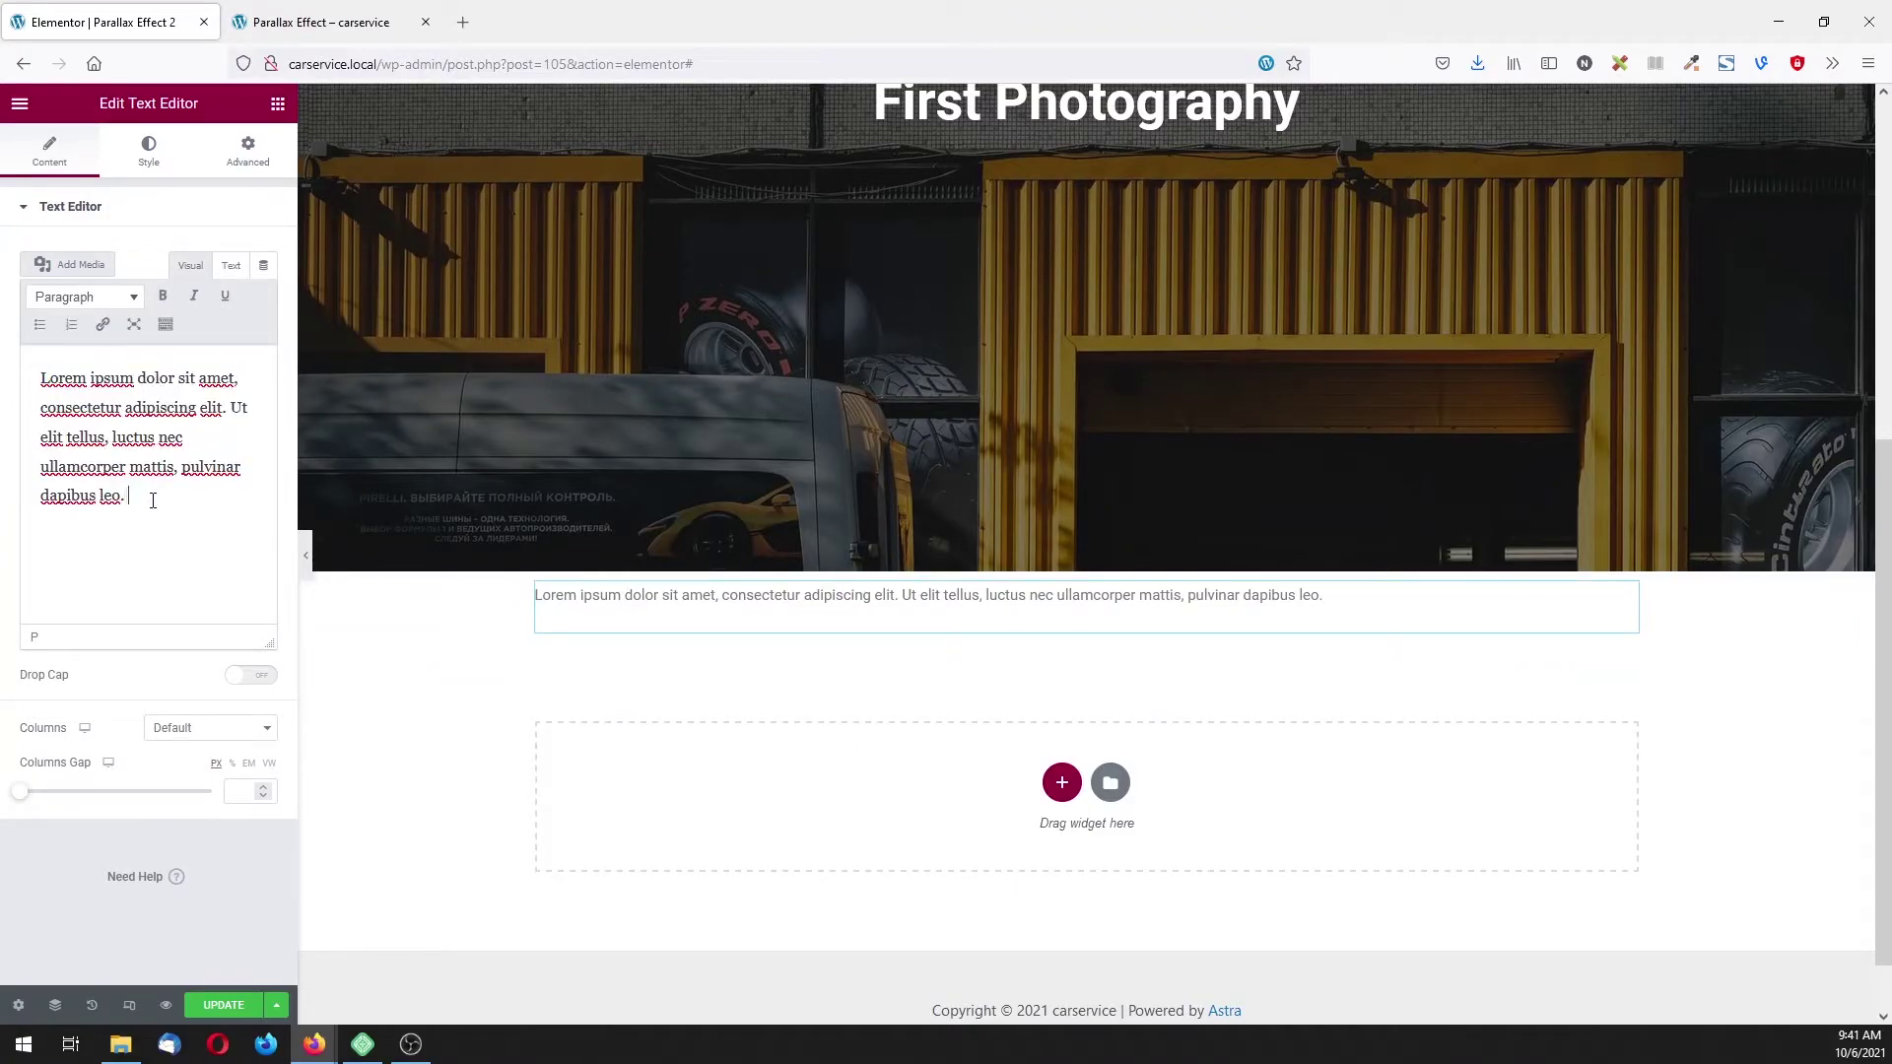
{"action": "key", "text": "ctrl+v"}
{"action": "key", "text": "ctrl+v"}
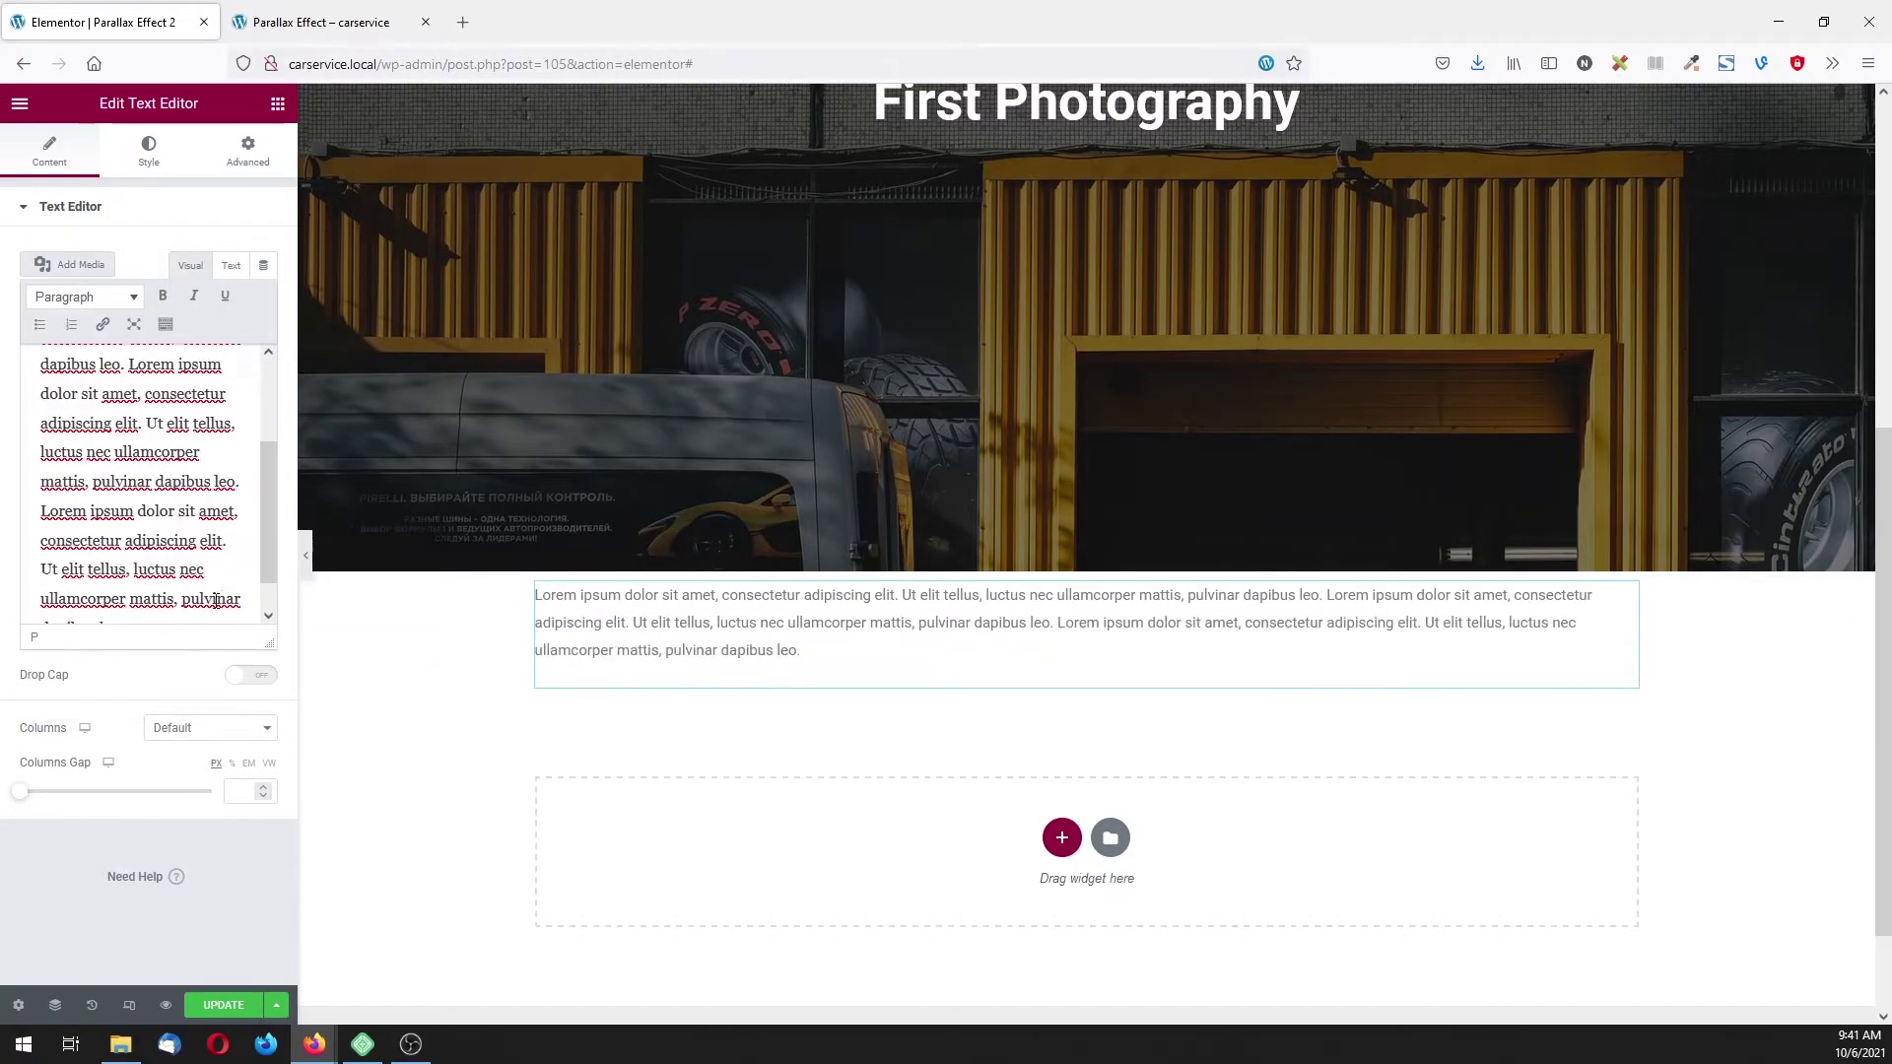
{"action": "key", "text": "ctrl+a"}
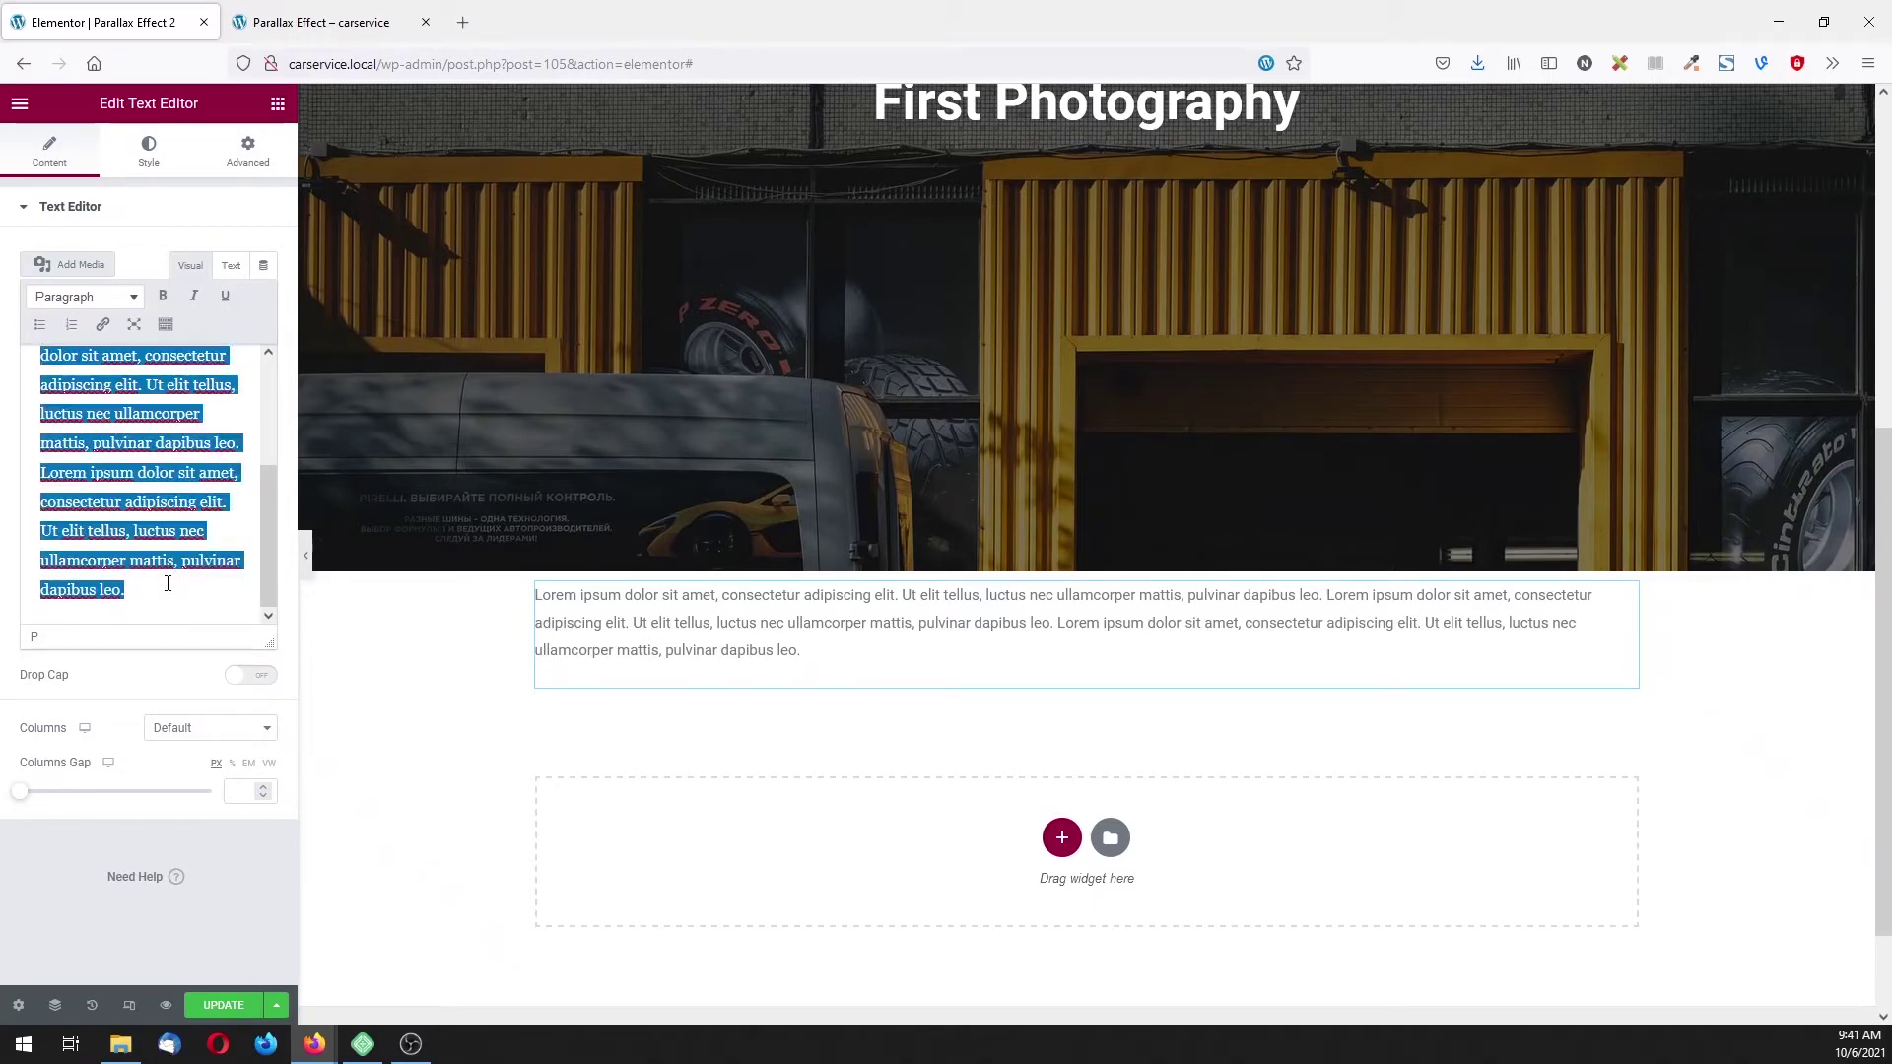
{"action": "key", "text": "ctrl+c"}
{"action": "left_click", "coordinate": [168, 589]}
{"action": "key", "text": "Return"}
{"action": "key", "text": "ctrl+v"}
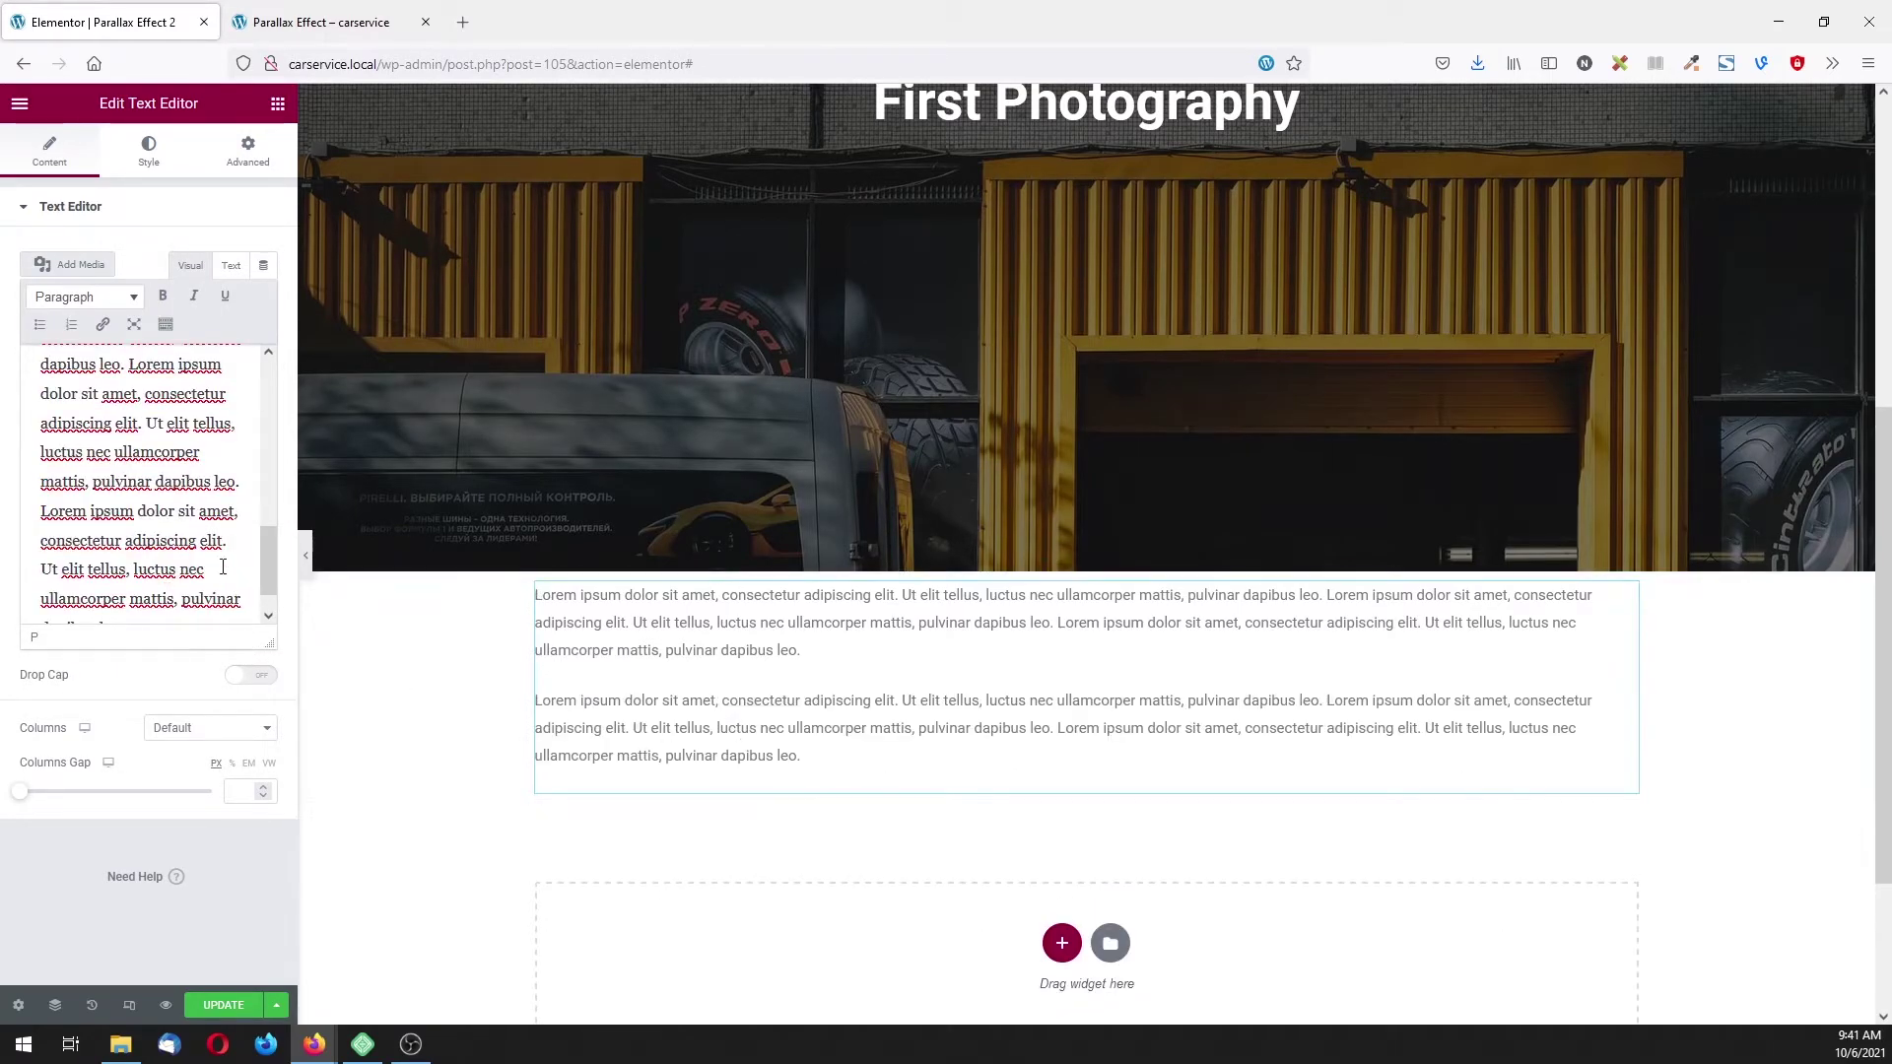
{"action": "scroll", "coordinate": [222, 566], "scroll_direction": "up", "scroll_amount": 3}
{"action": "left_click", "coordinate": [198, 411]}
{"action": "key", "text": "Delete"}
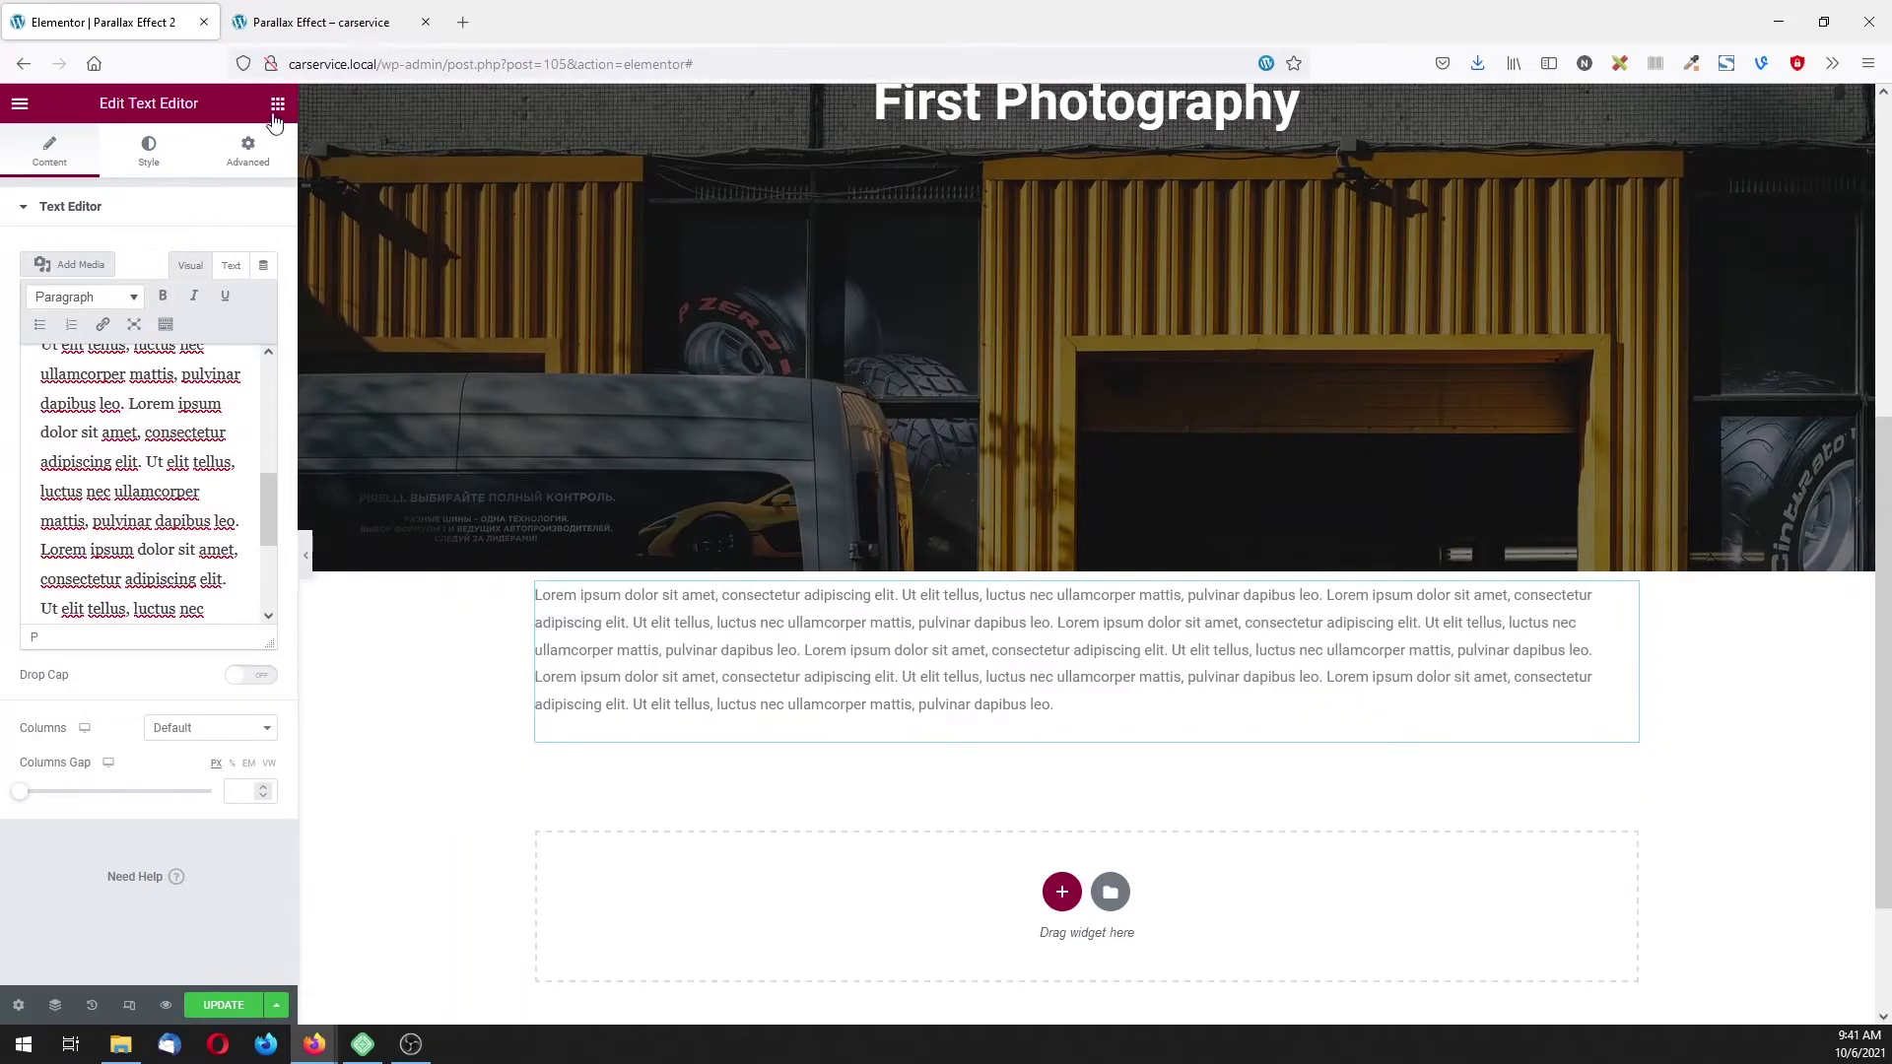
- Give the Lorem ipsum section a classic dark grey #2F2F2F background colour
{"action": "mouse_move", "coordinate": [1089, 567]}
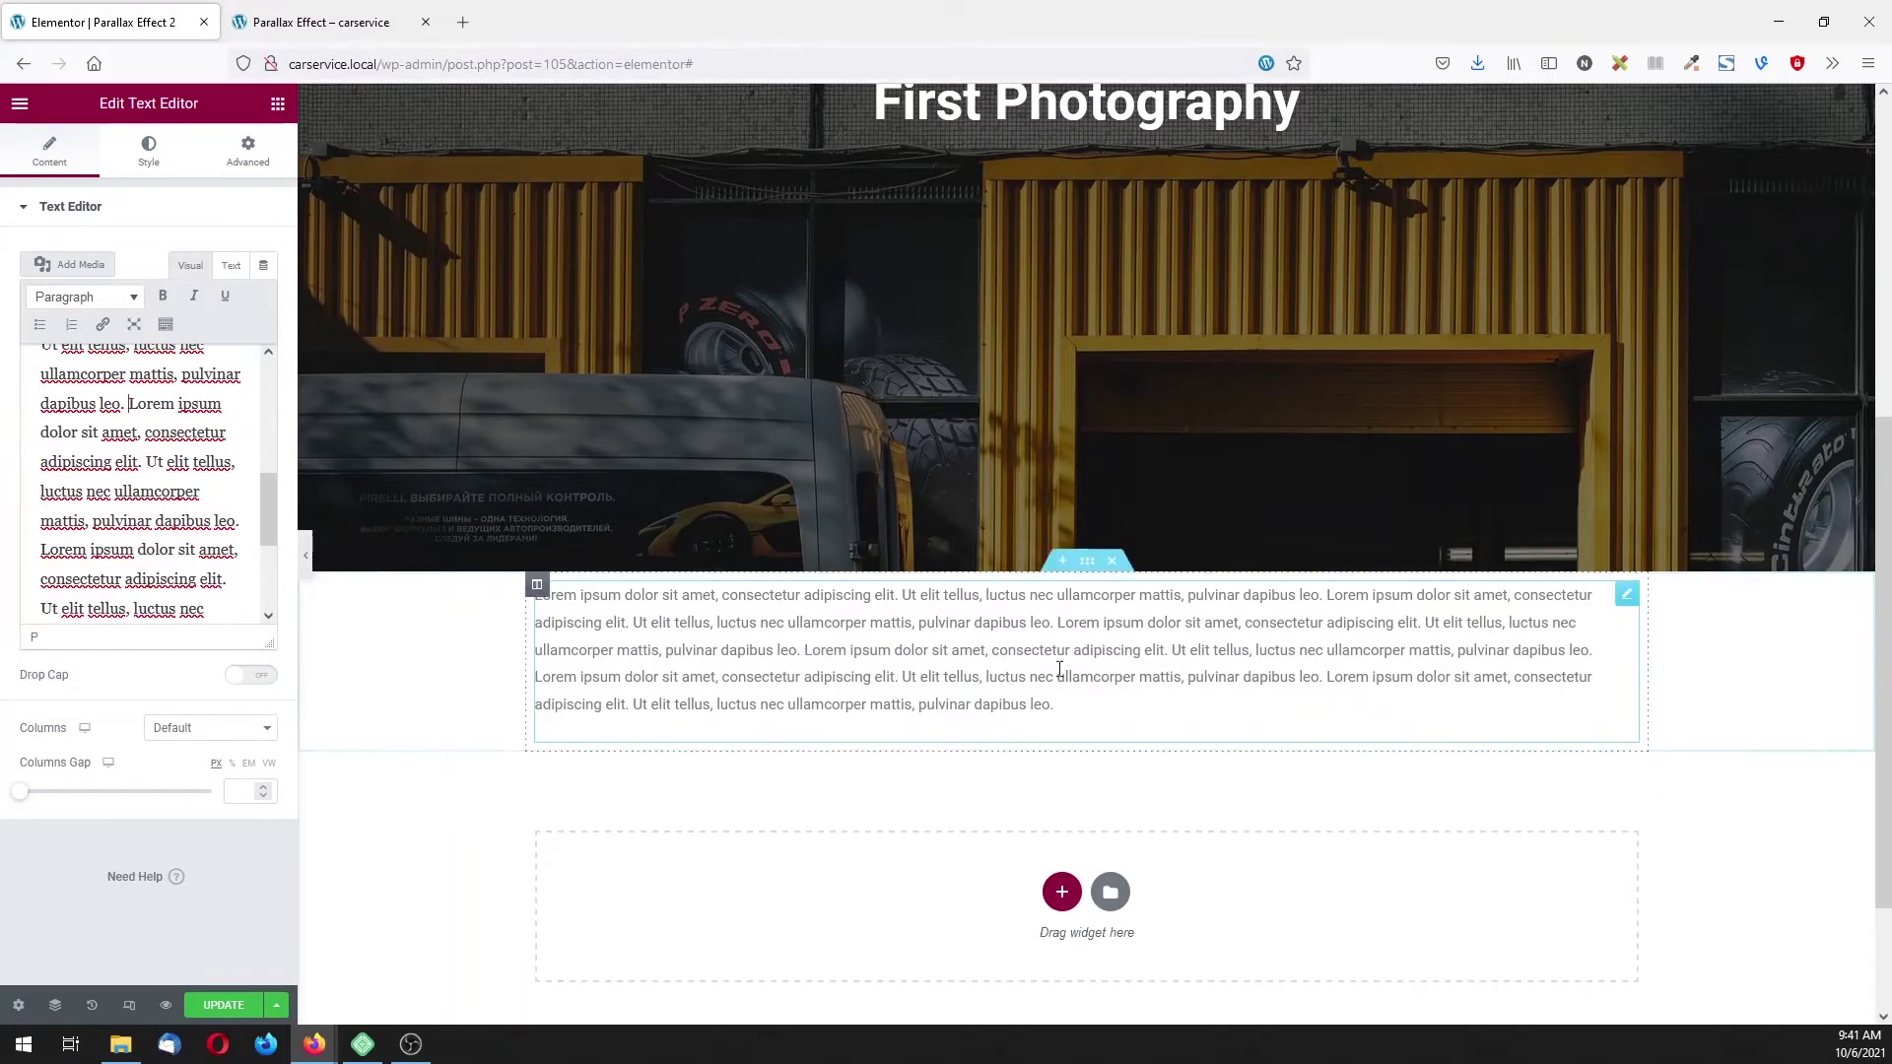
{"action": "left_click", "coordinate": [1088, 565]}
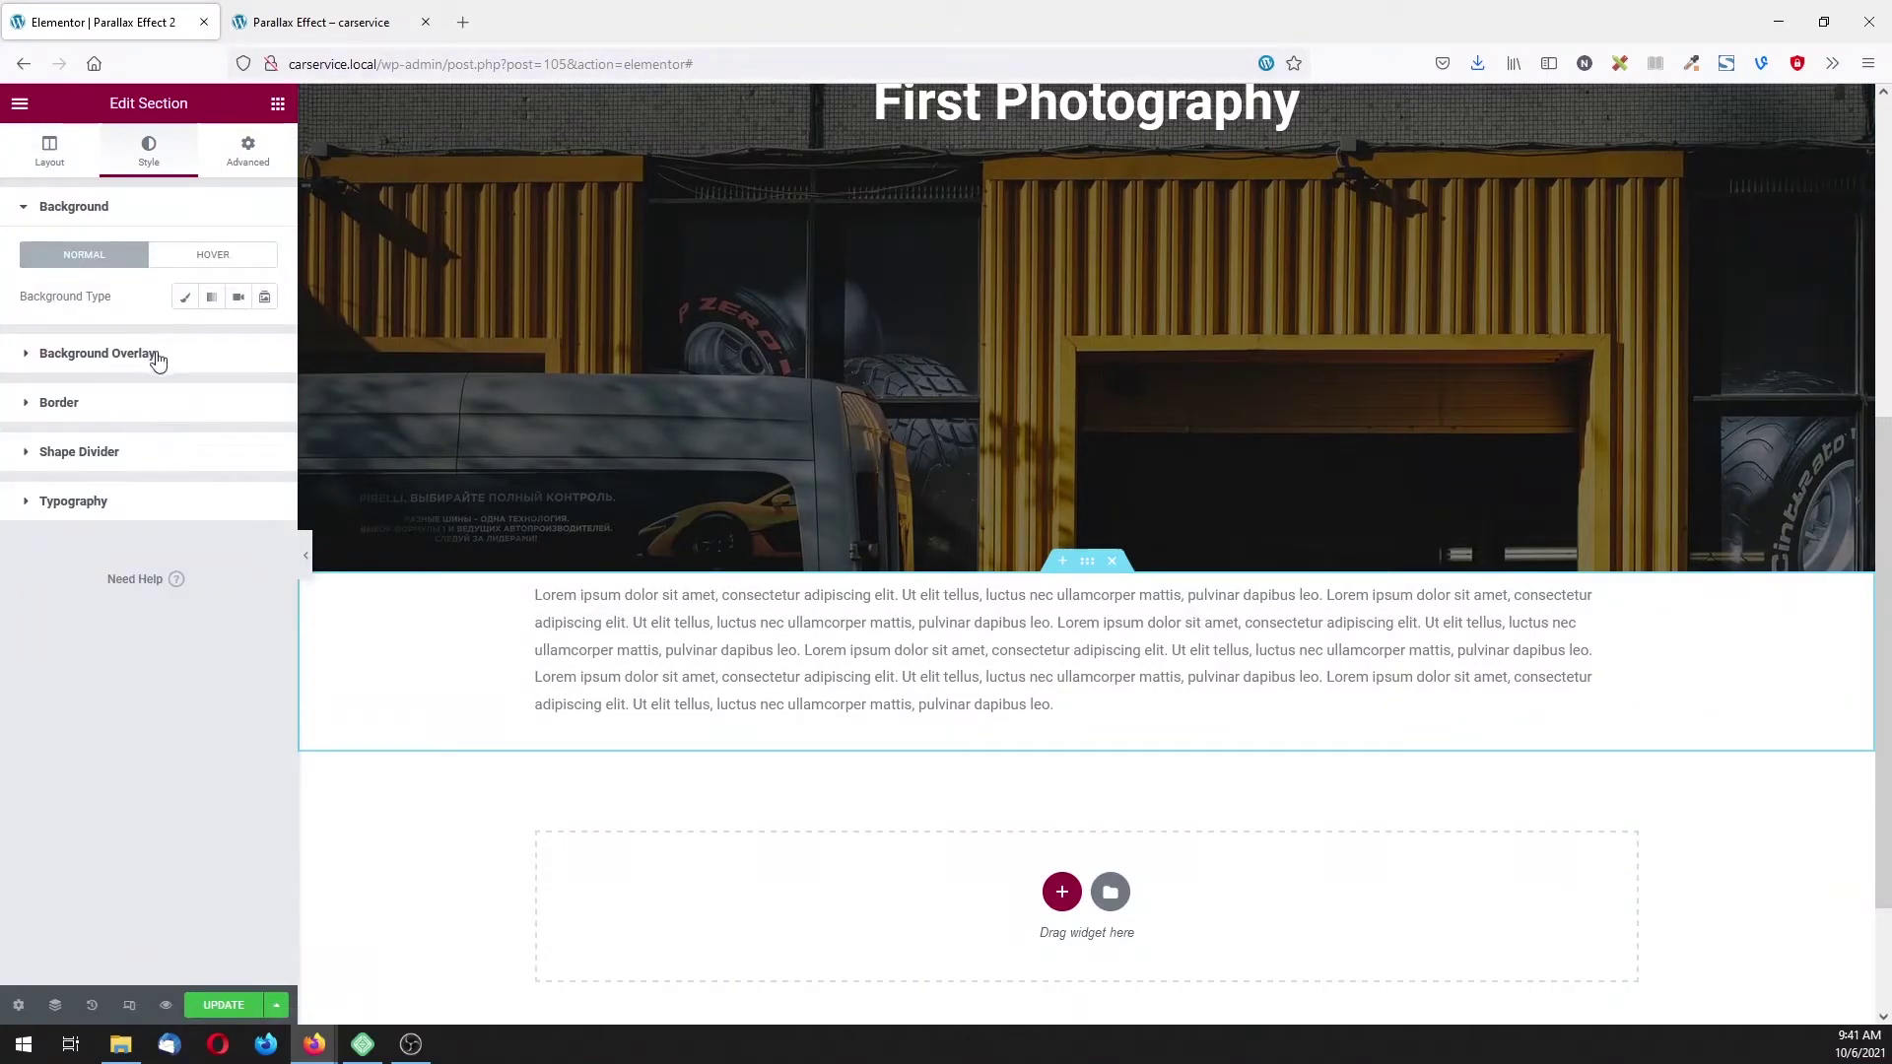
{"action": "left_click", "coordinate": [185, 296]}
{"action": "left_click", "coordinate": [264, 337]}
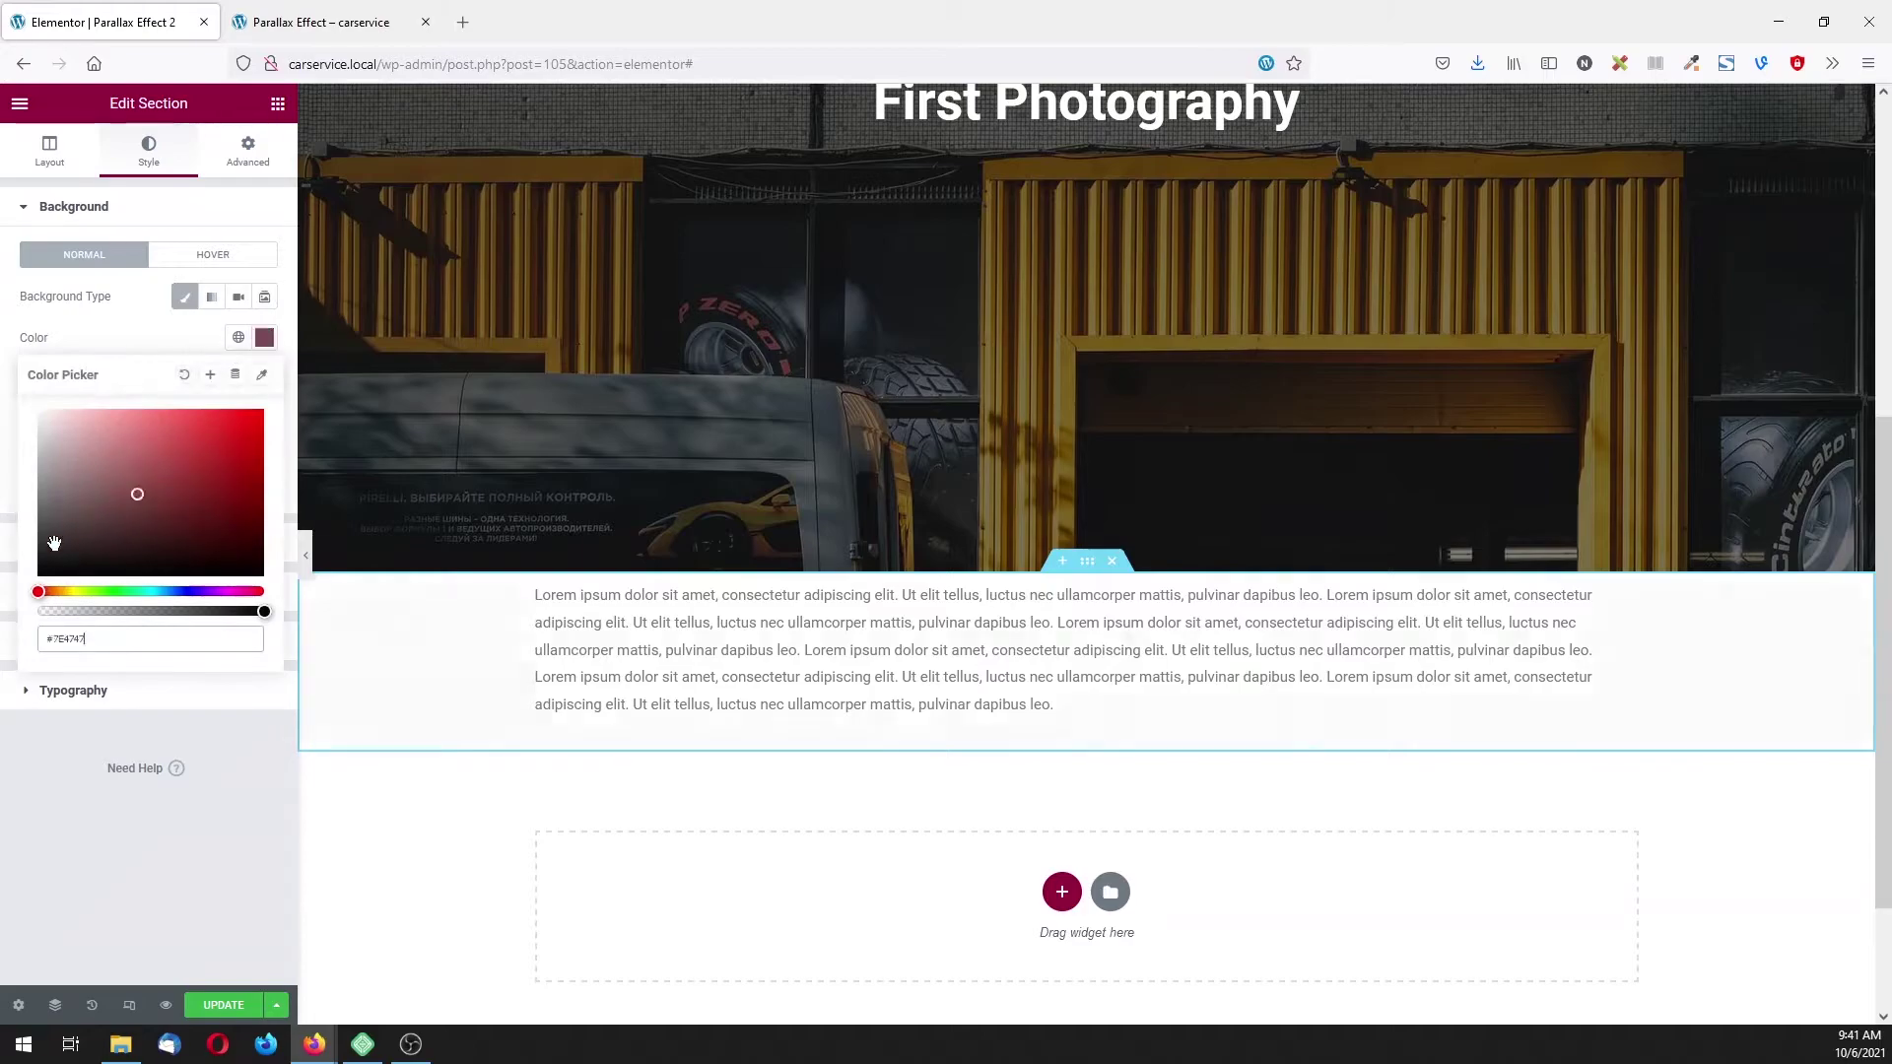
{"action": "mouse_move", "coordinate": [54, 543]}
{"action": "left_mouse_down"}
{"action": "mouse_move", "coordinate": [5, 594]}
{"action": "mouse_move", "coordinate": [5, 547]}
{"action": "left_mouse_up"}
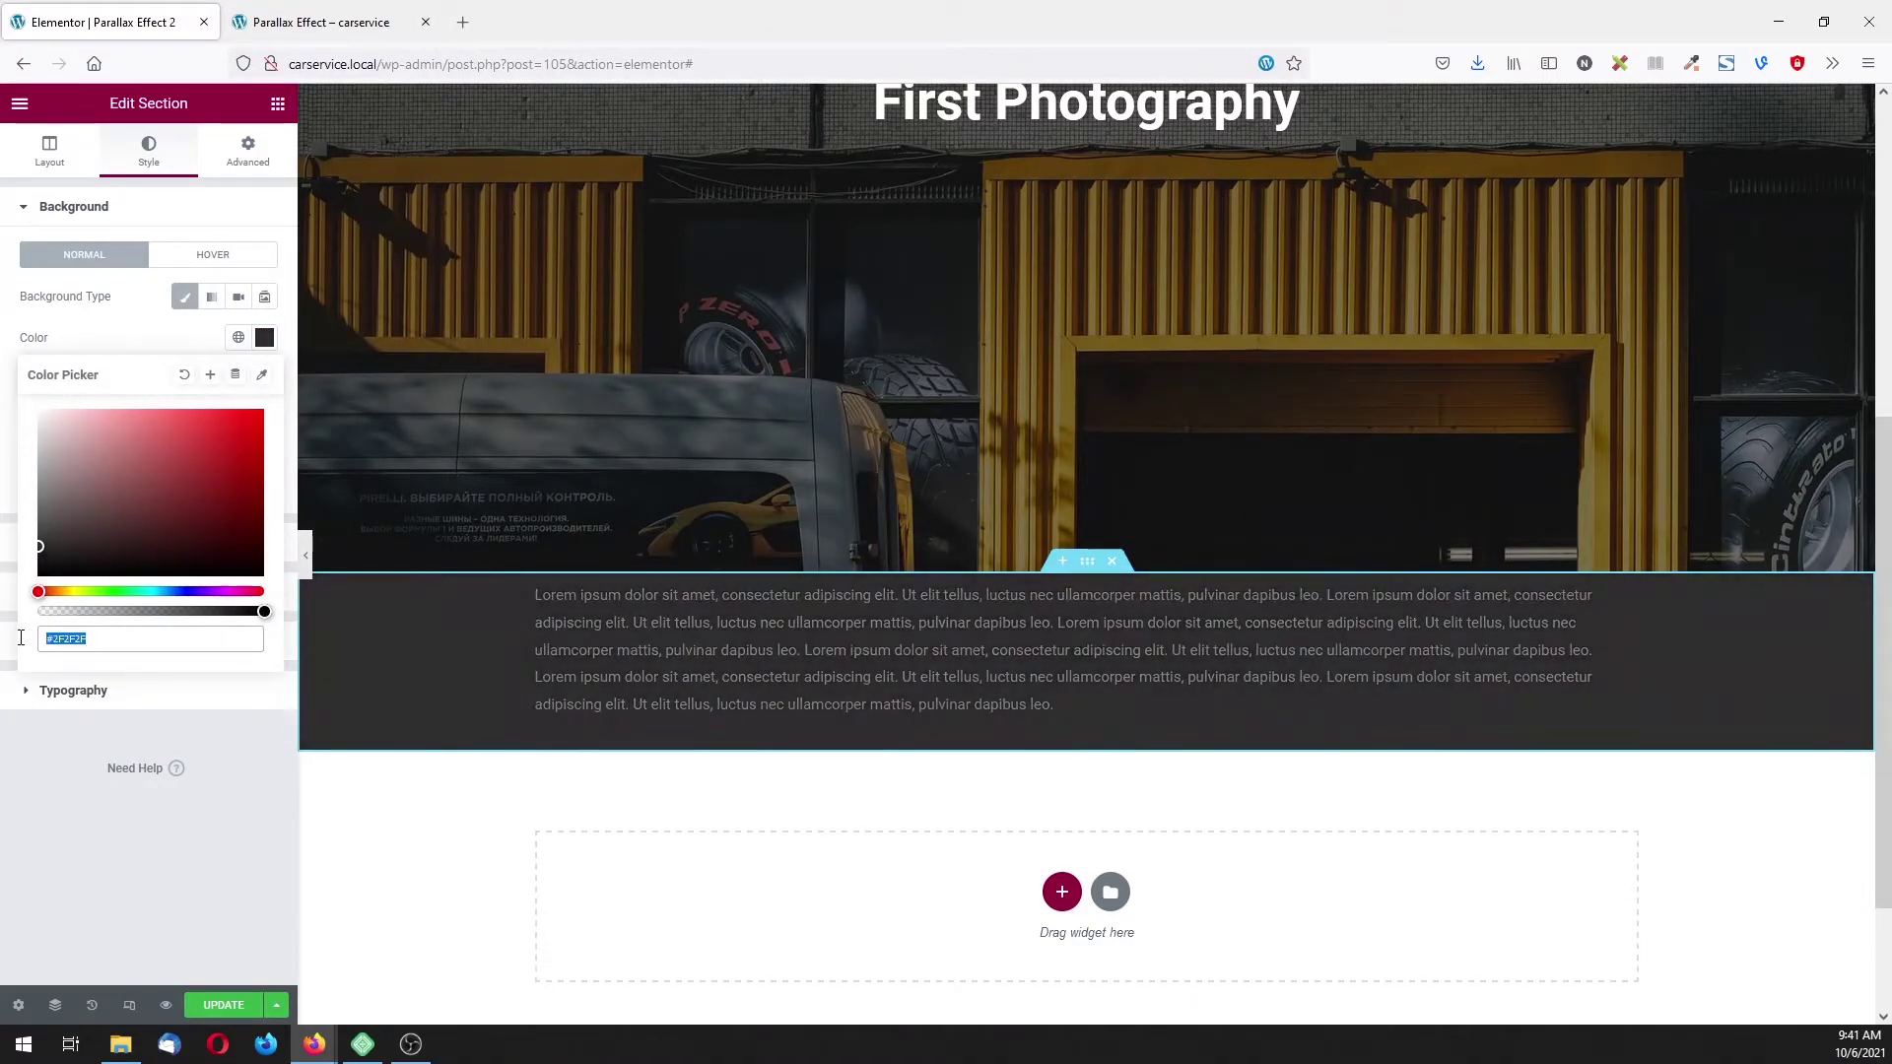
{"action": "left_click", "coordinate": [69, 822]}
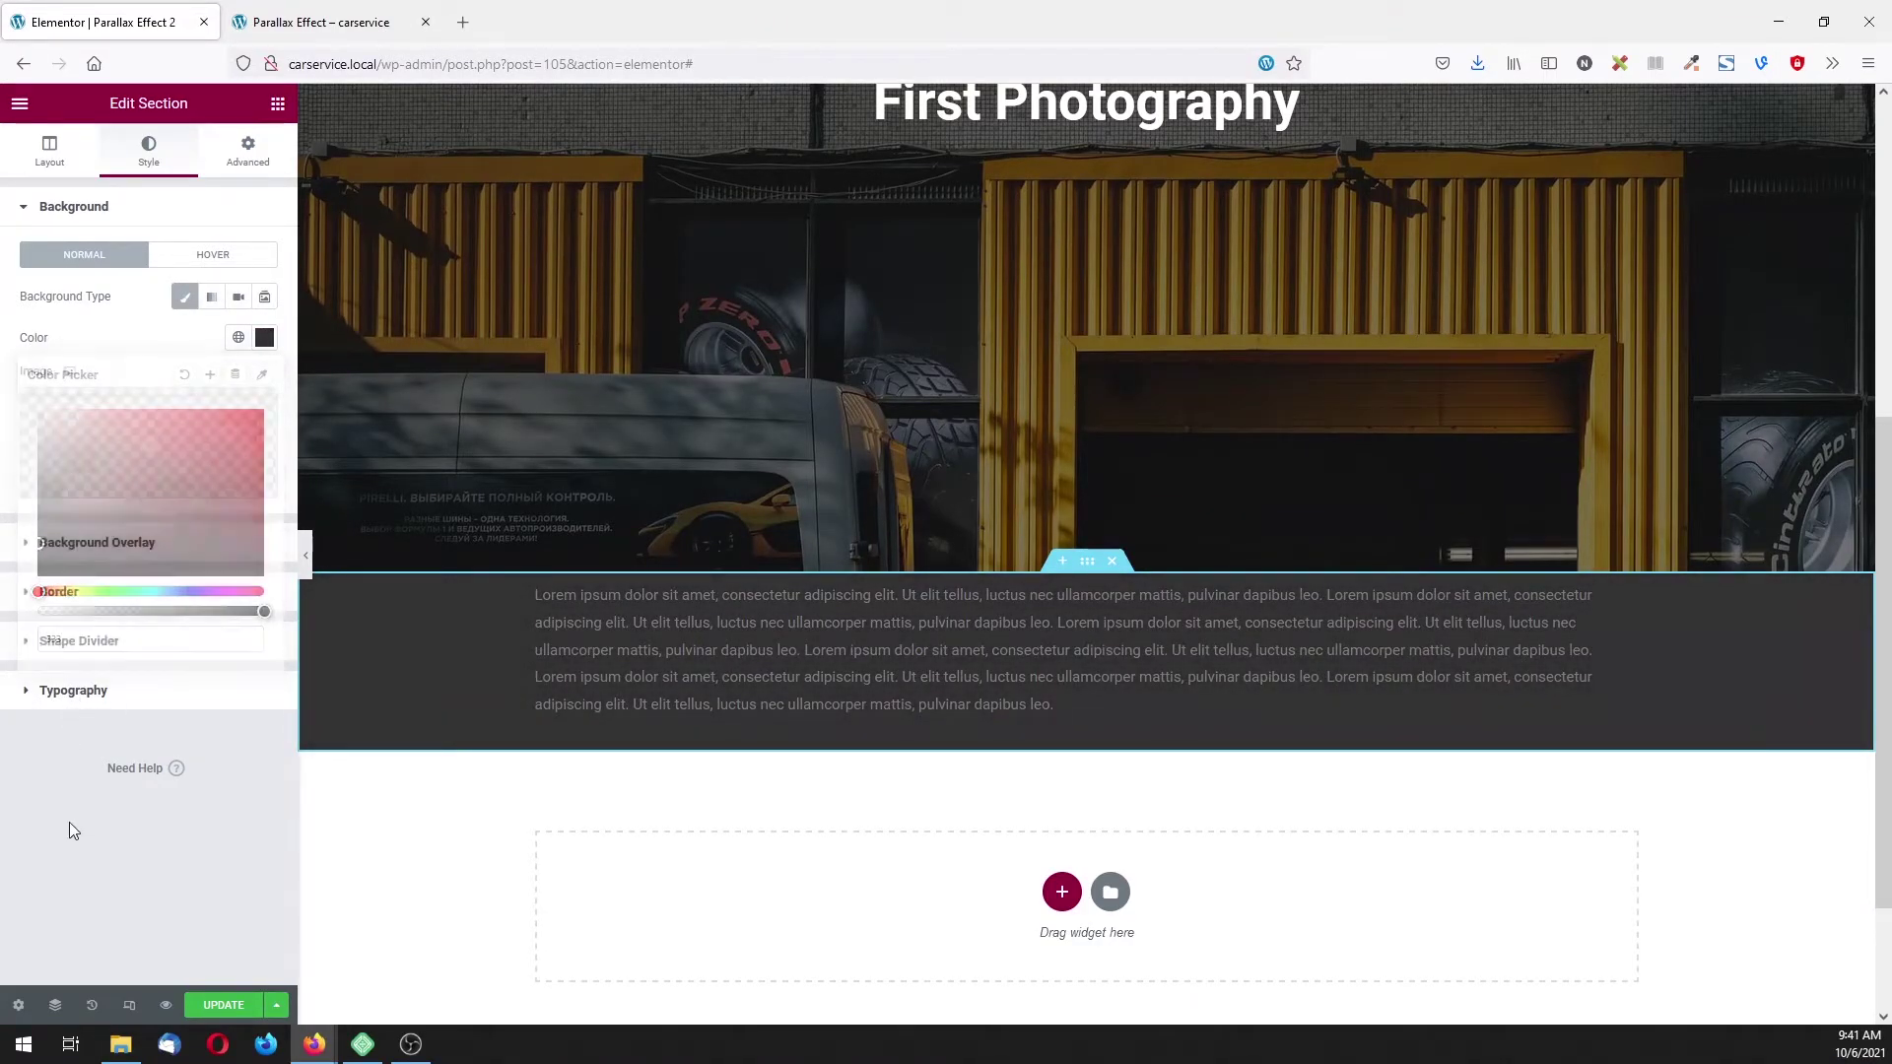
{"action": "left_click", "coordinate": [267, 170]}
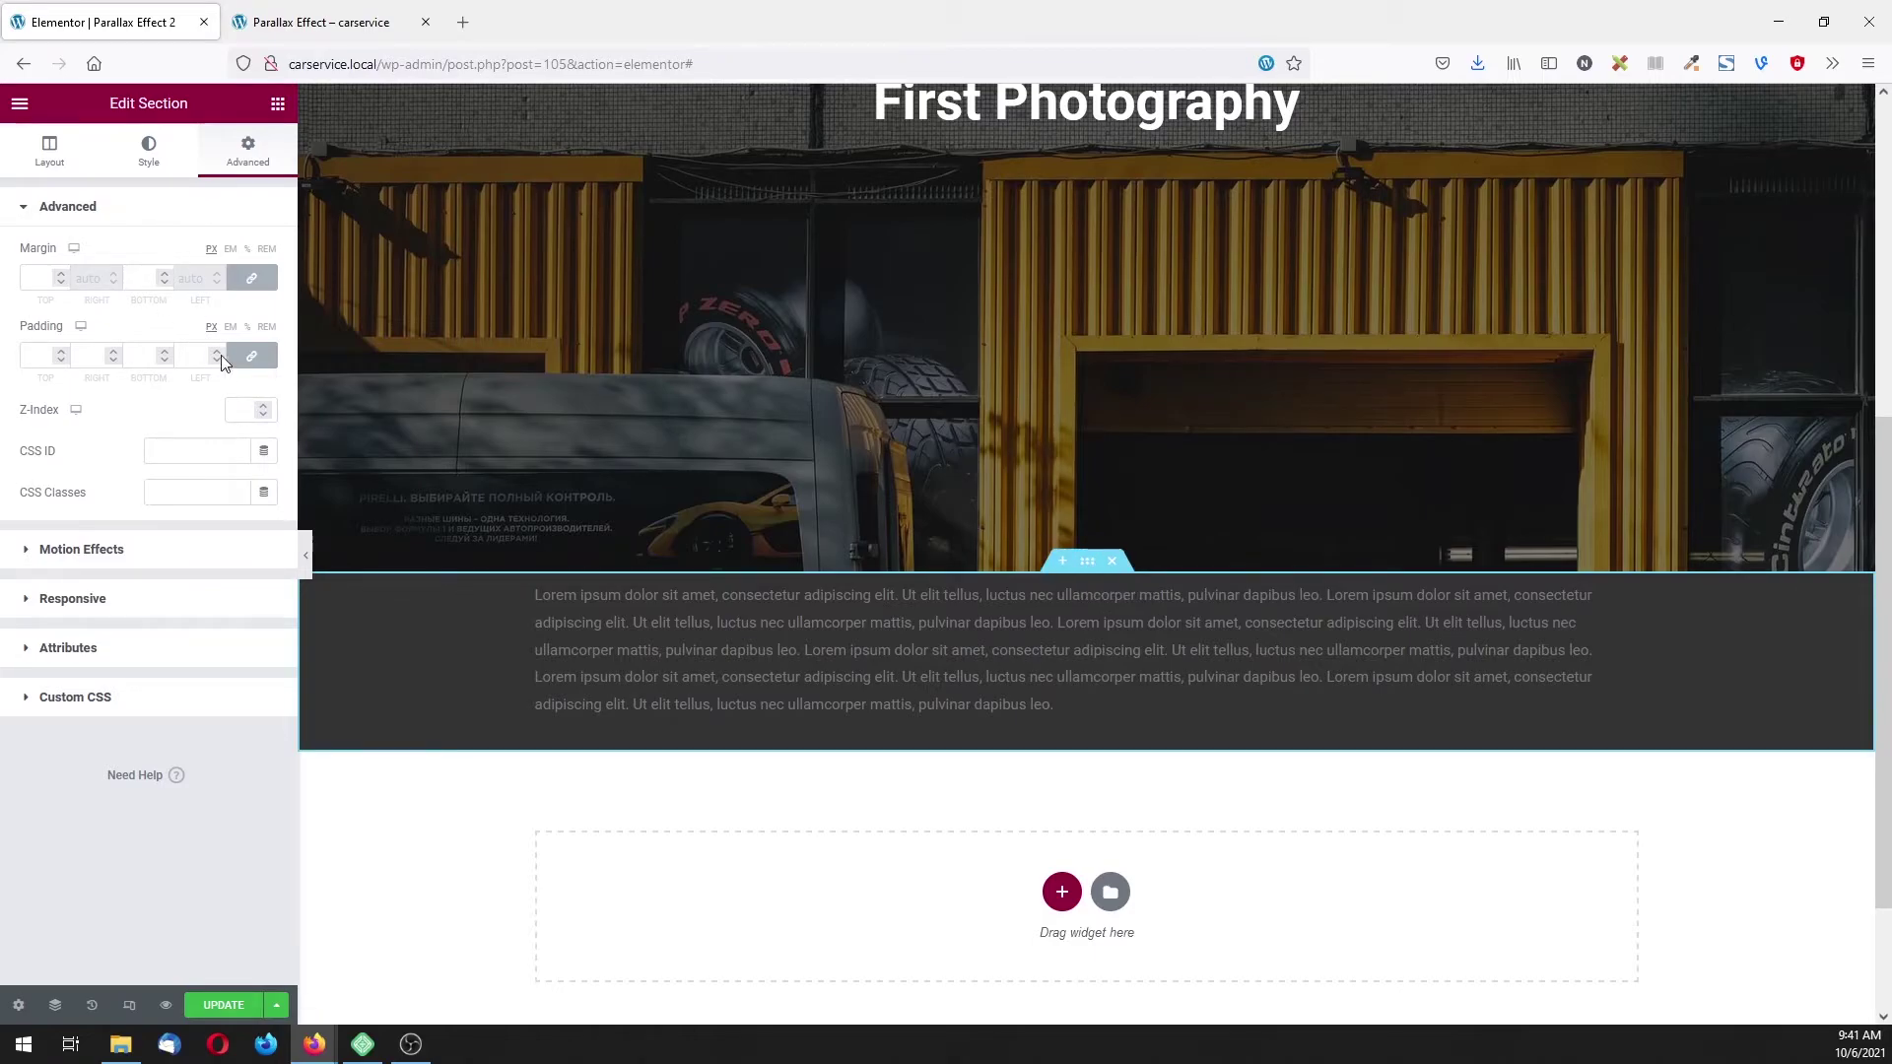
- Unlink the dark section's padding and set Top to 40 and Bottom to 40 px
{"action": "left_click", "coordinate": [252, 356]}
{"action": "left_click", "coordinate": [35, 354]}
{"action": "type", "text": "40"}
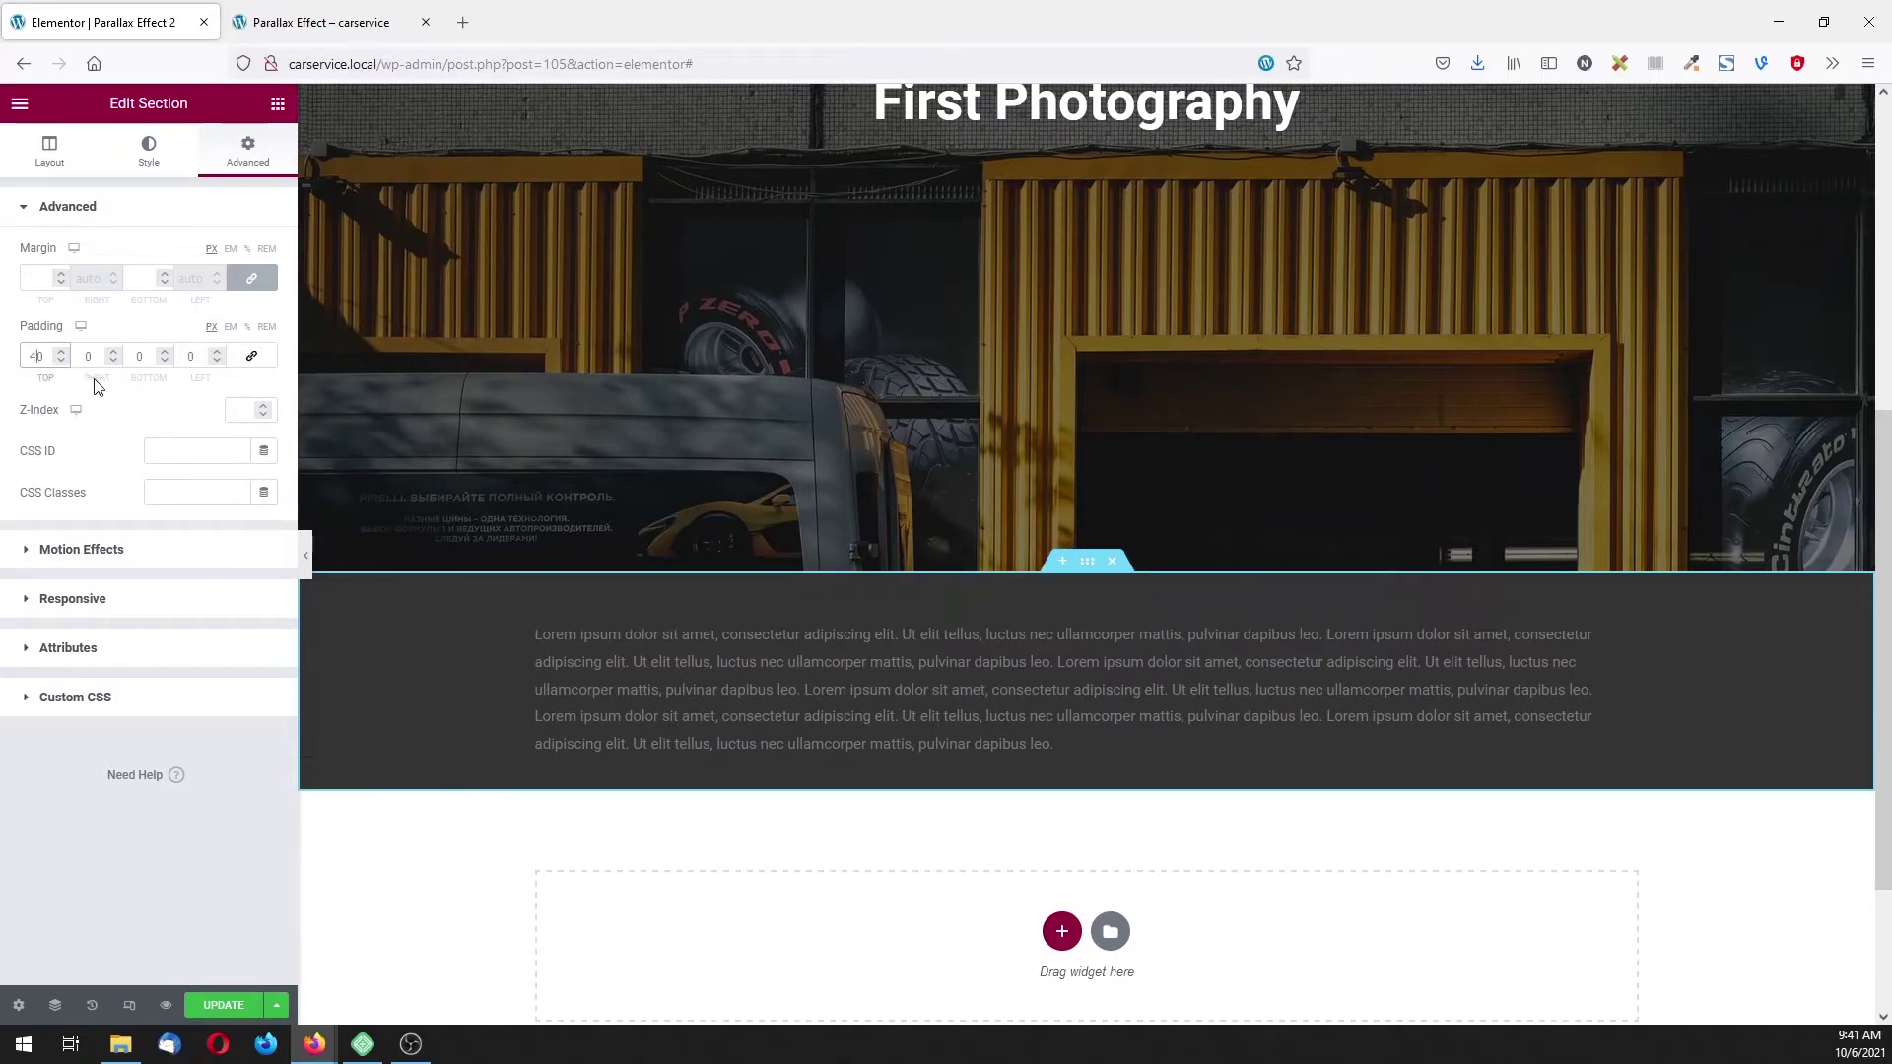
{"action": "left_click", "coordinate": [135, 354]}
{"action": "type", "text": "40"}
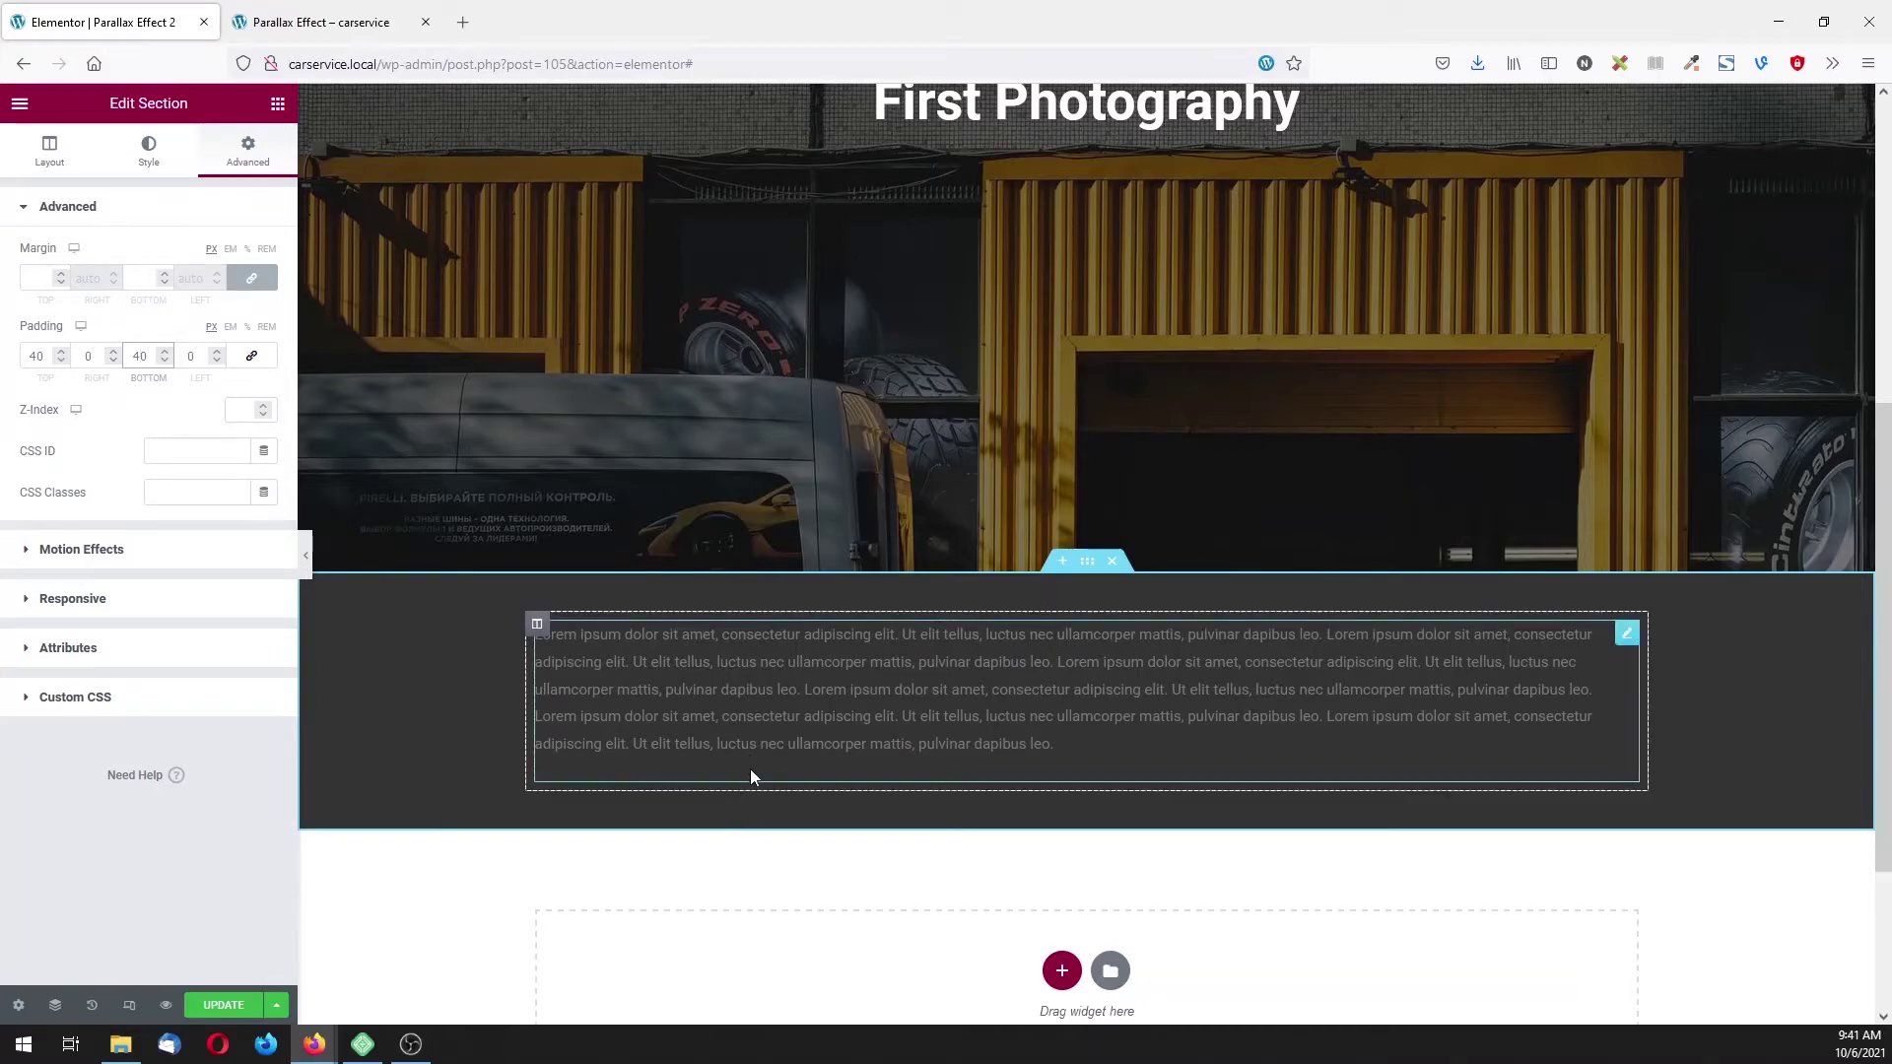
- Add a full stop after 'dapibus leo' in the paragraph and check it in the Text (HTML) view
{"action": "left_click", "coordinate": [1625, 634]}
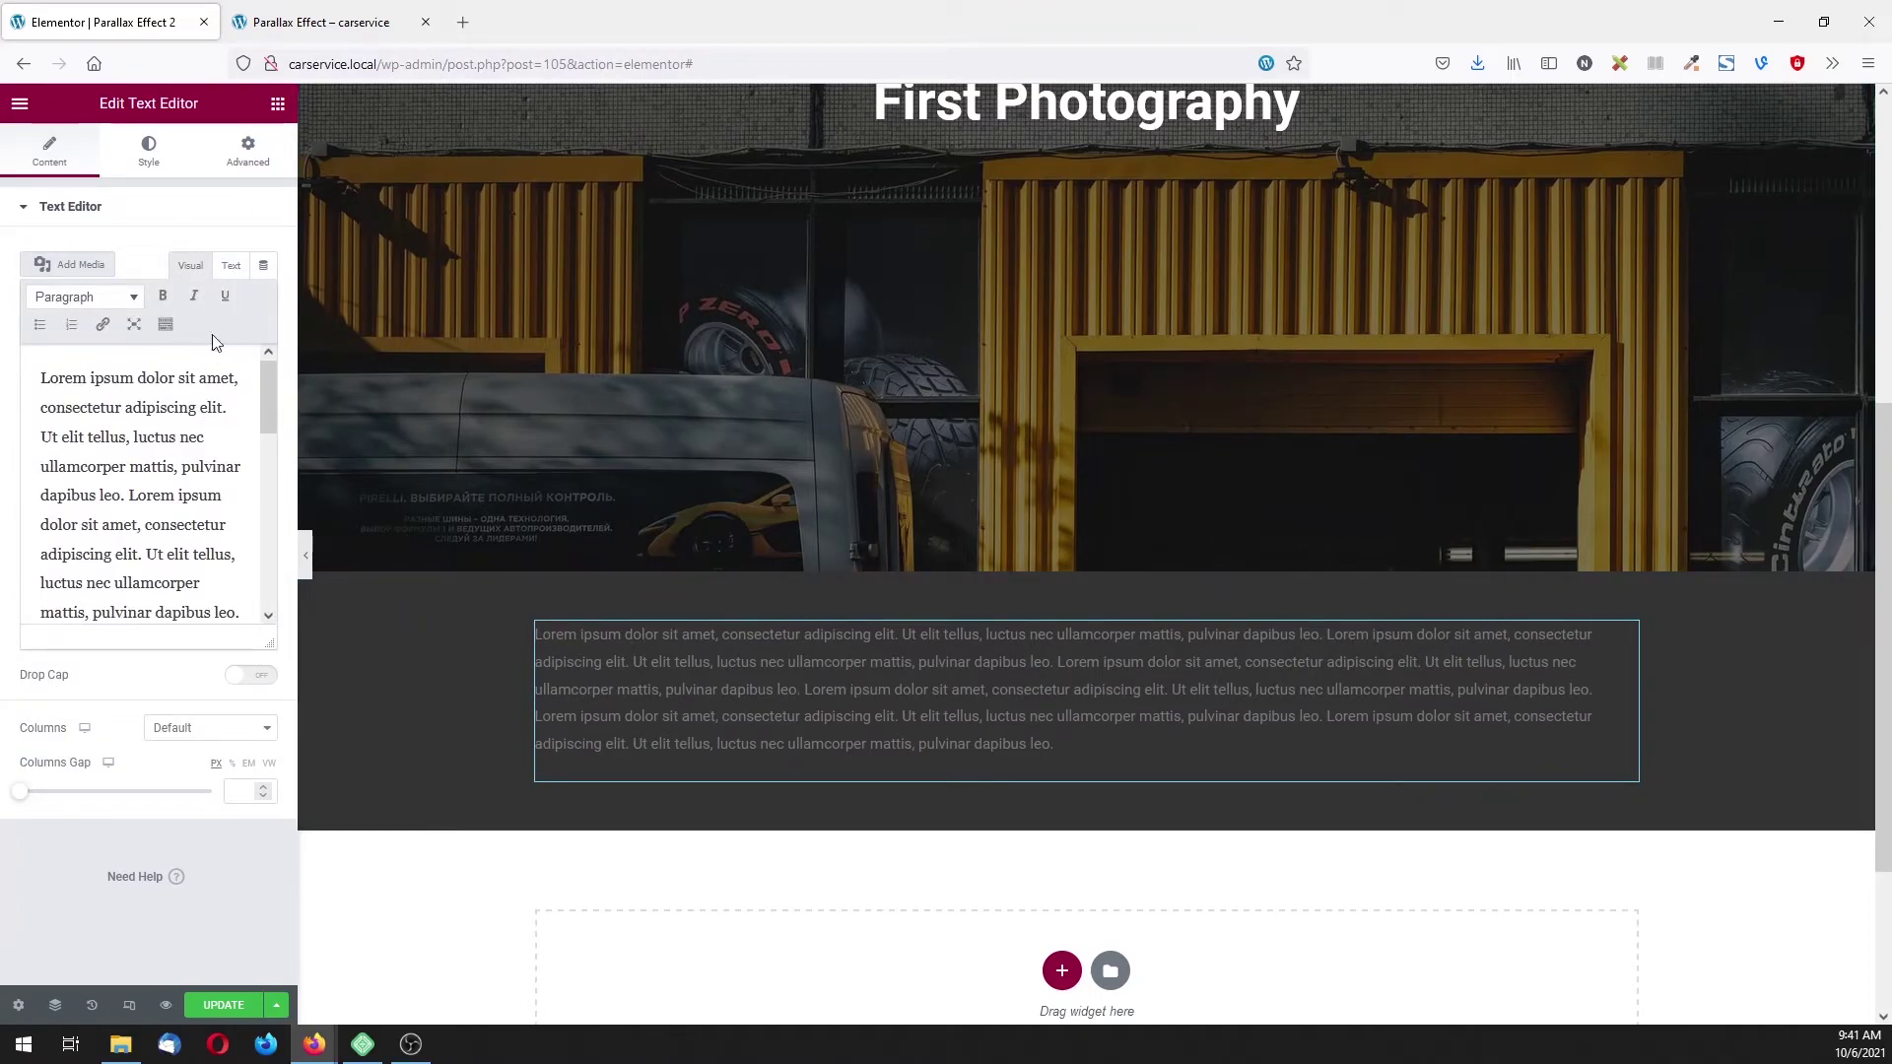
{"action": "scroll", "coordinate": [234, 477], "scroll_direction": "down", "scroll_amount": 5}
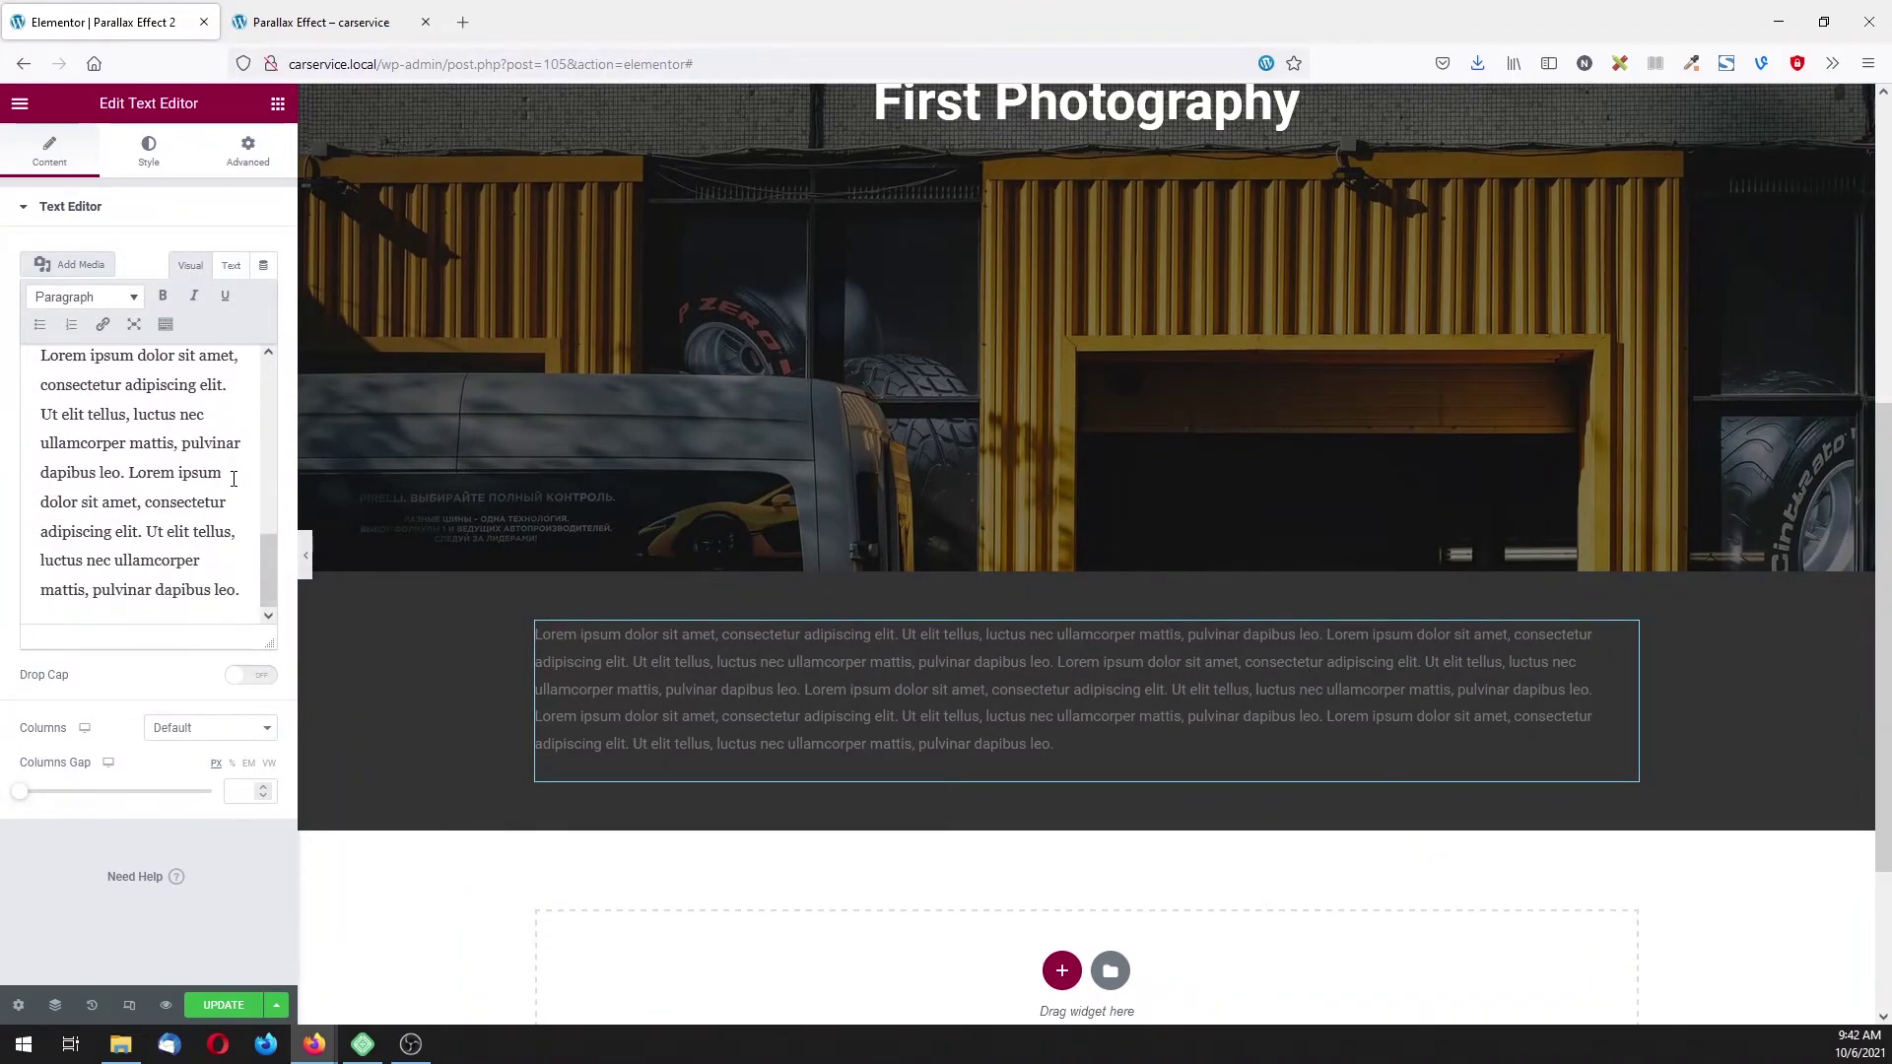
{"action": "left_click", "coordinate": [243, 590]}
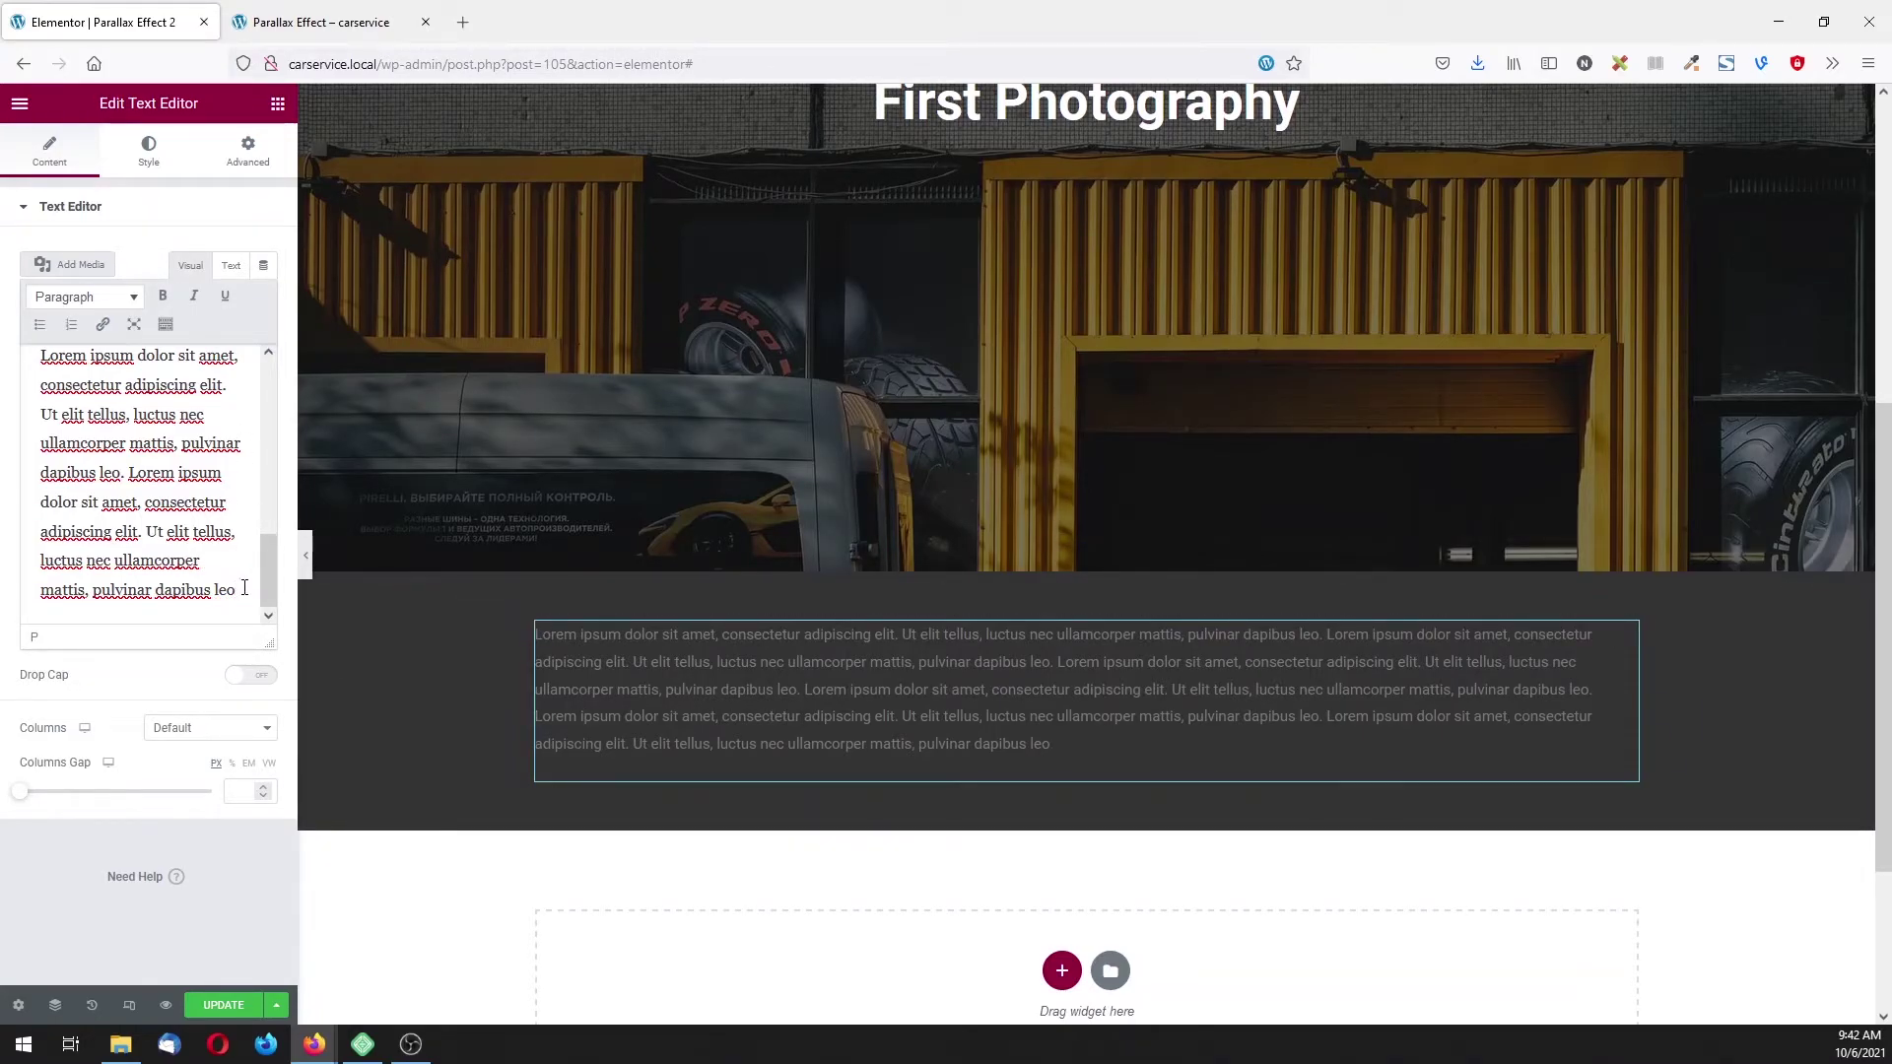
{"action": "type", "text": "."}
{"action": "left_click", "coordinate": [232, 266]}
{"action": "scroll", "coordinate": [148, 473], "scroll_direction": "down", "scroll_amount": 5}
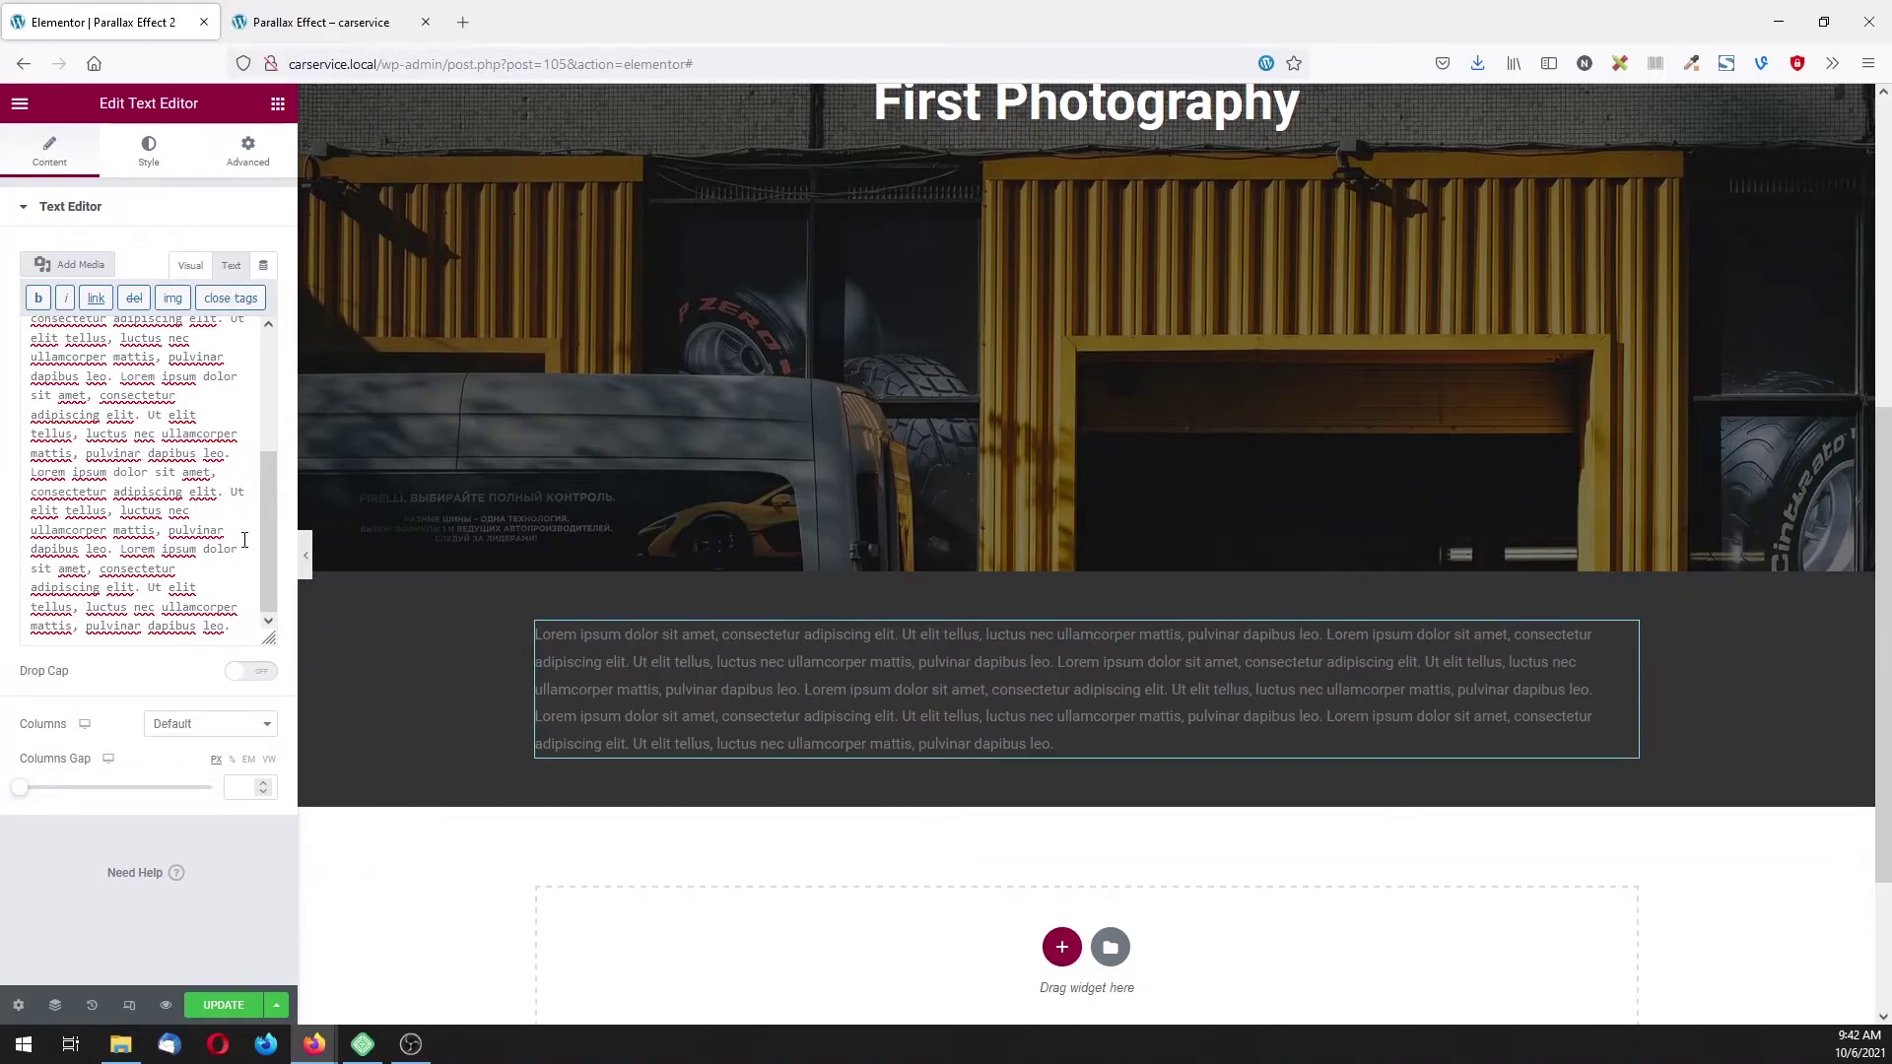
{"action": "left_click", "coordinate": [242, 628]}
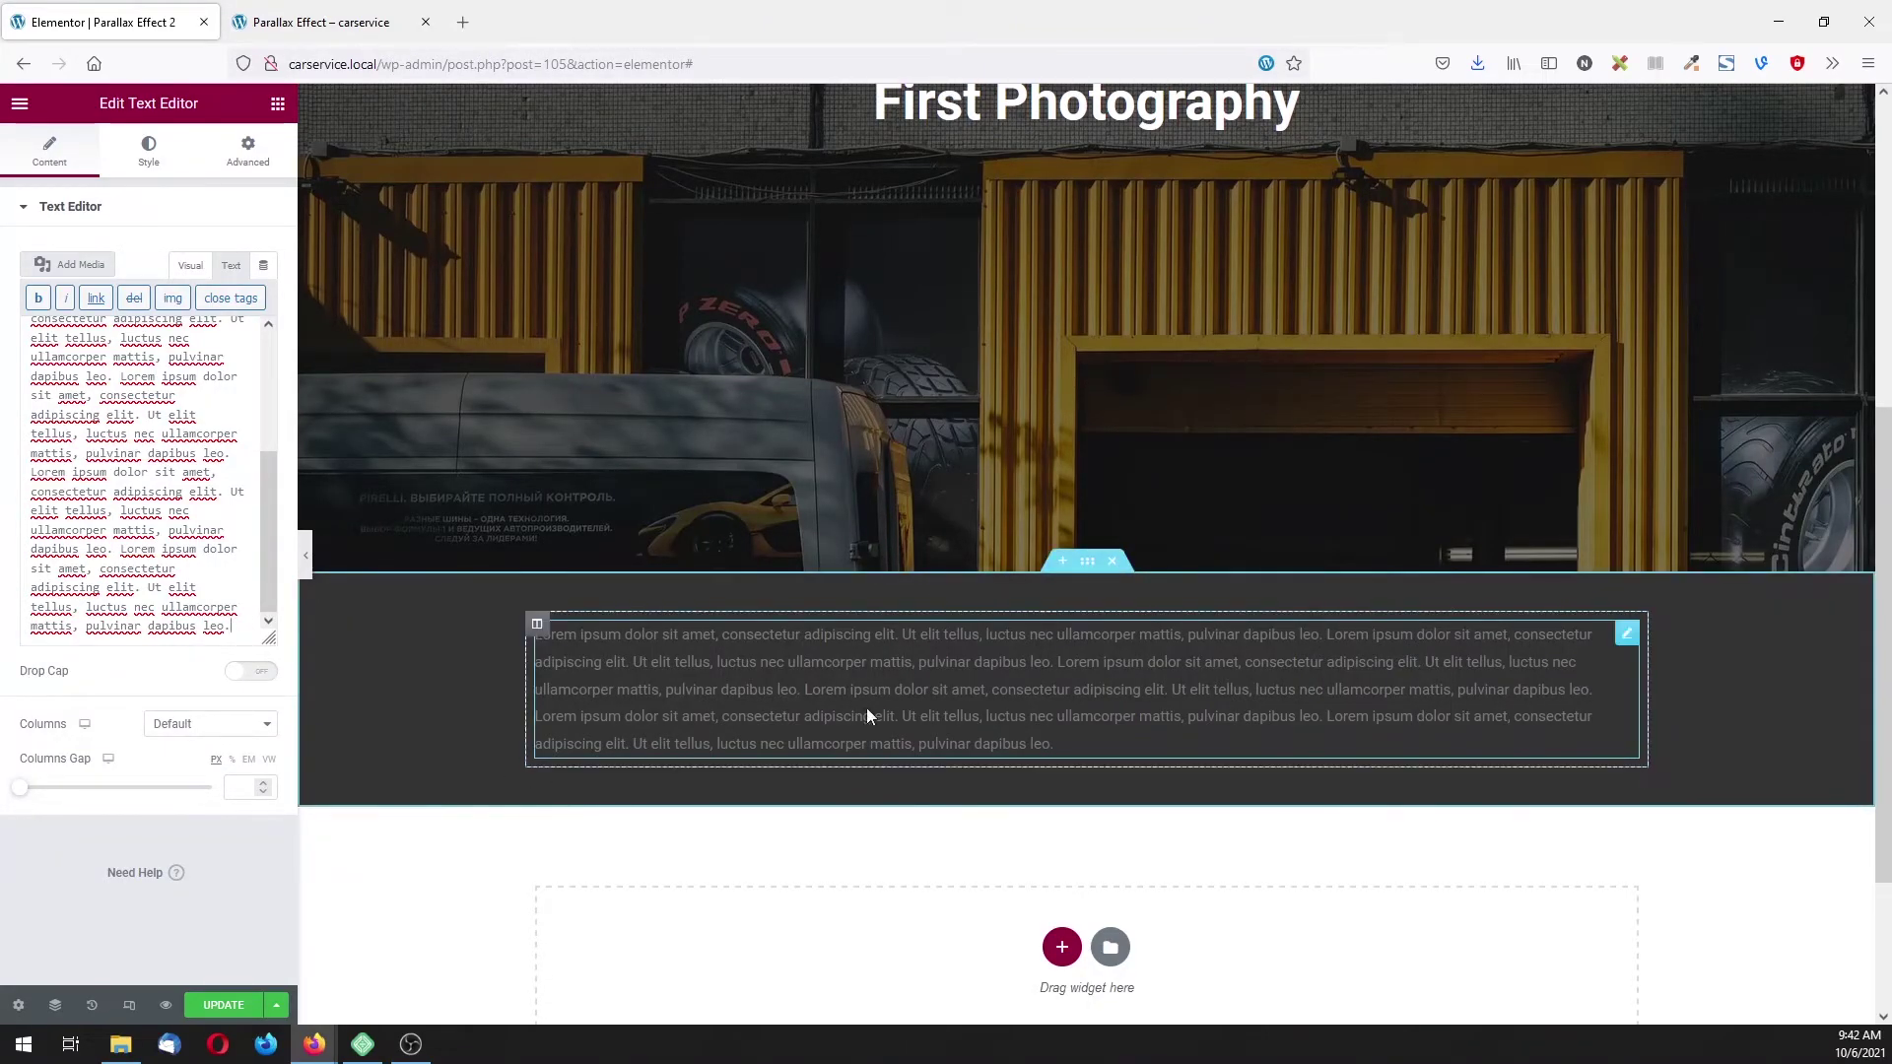
- Set the dark section paragraph's Text Color to #FFFFFF in its Style settings
{"action": "left_click", "coordinate": [148, 150]}
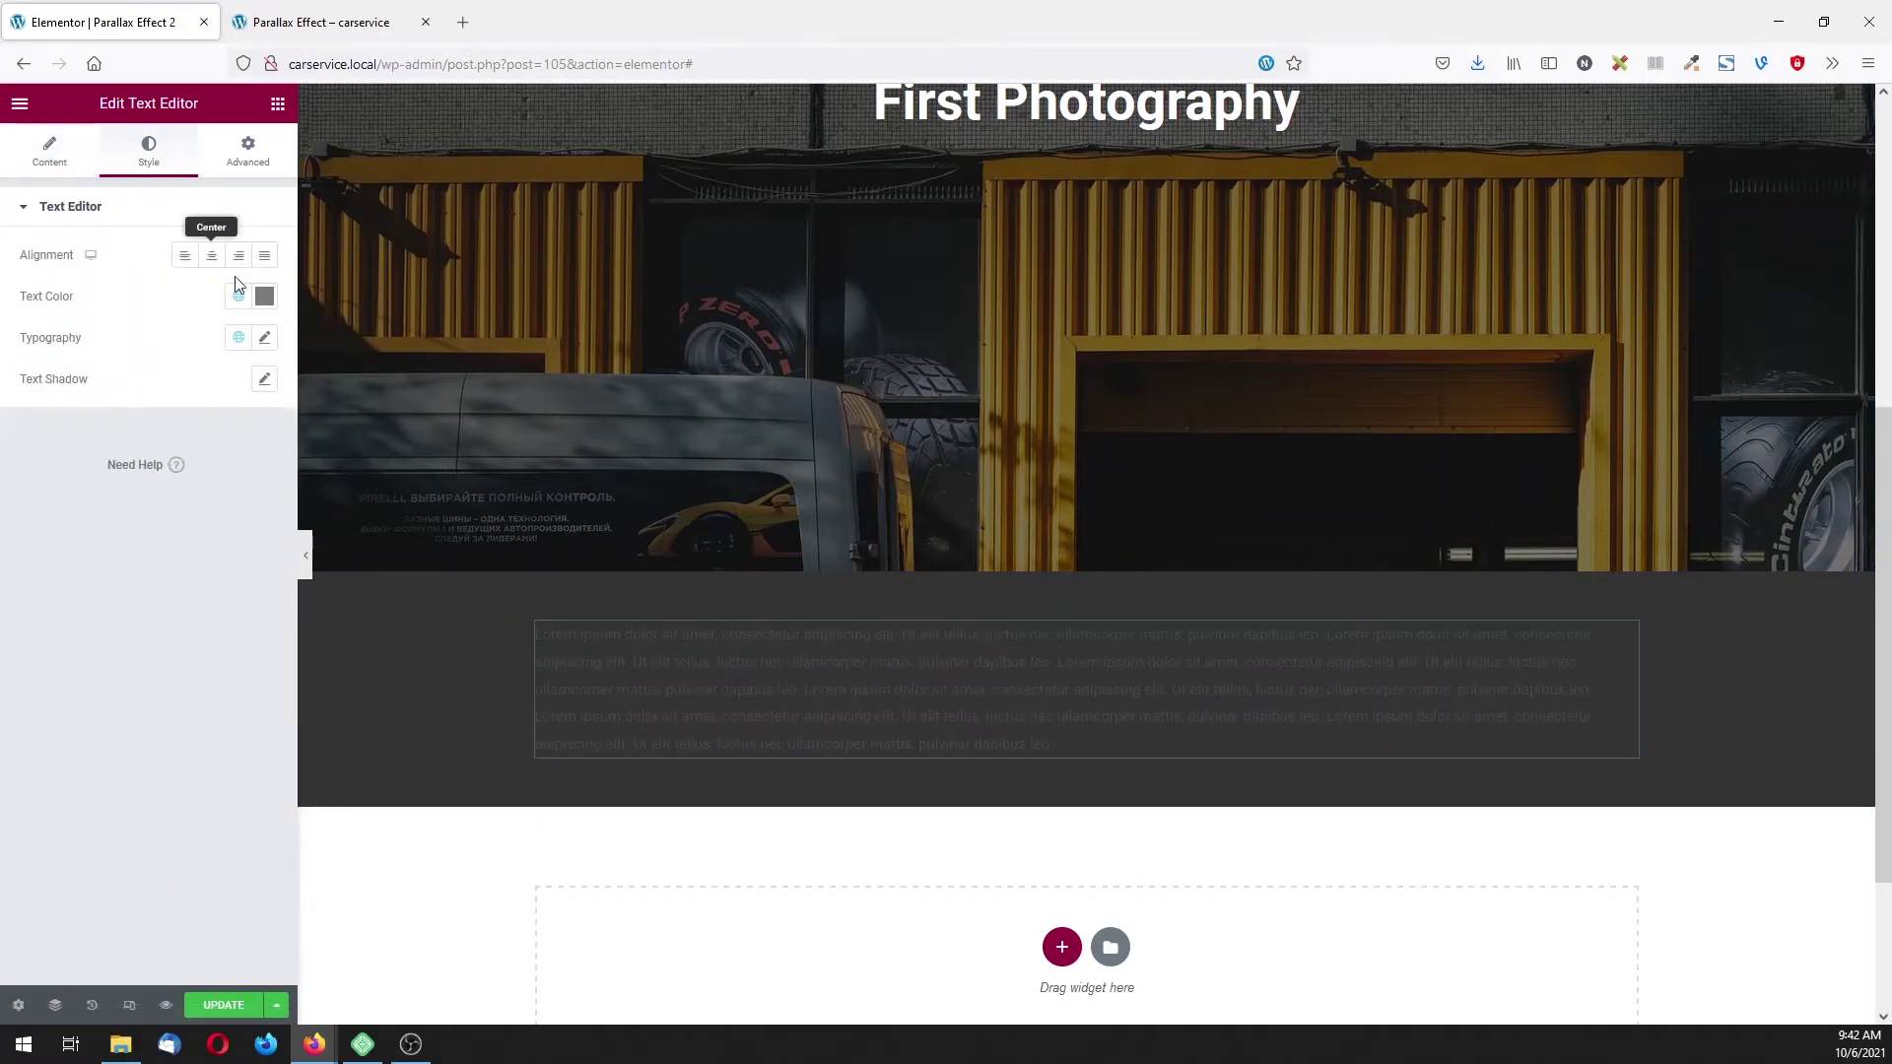
{"action": "left_click", "coordinate": [264, 295]}
{"action": "type", "text": "#FFFFFF"}
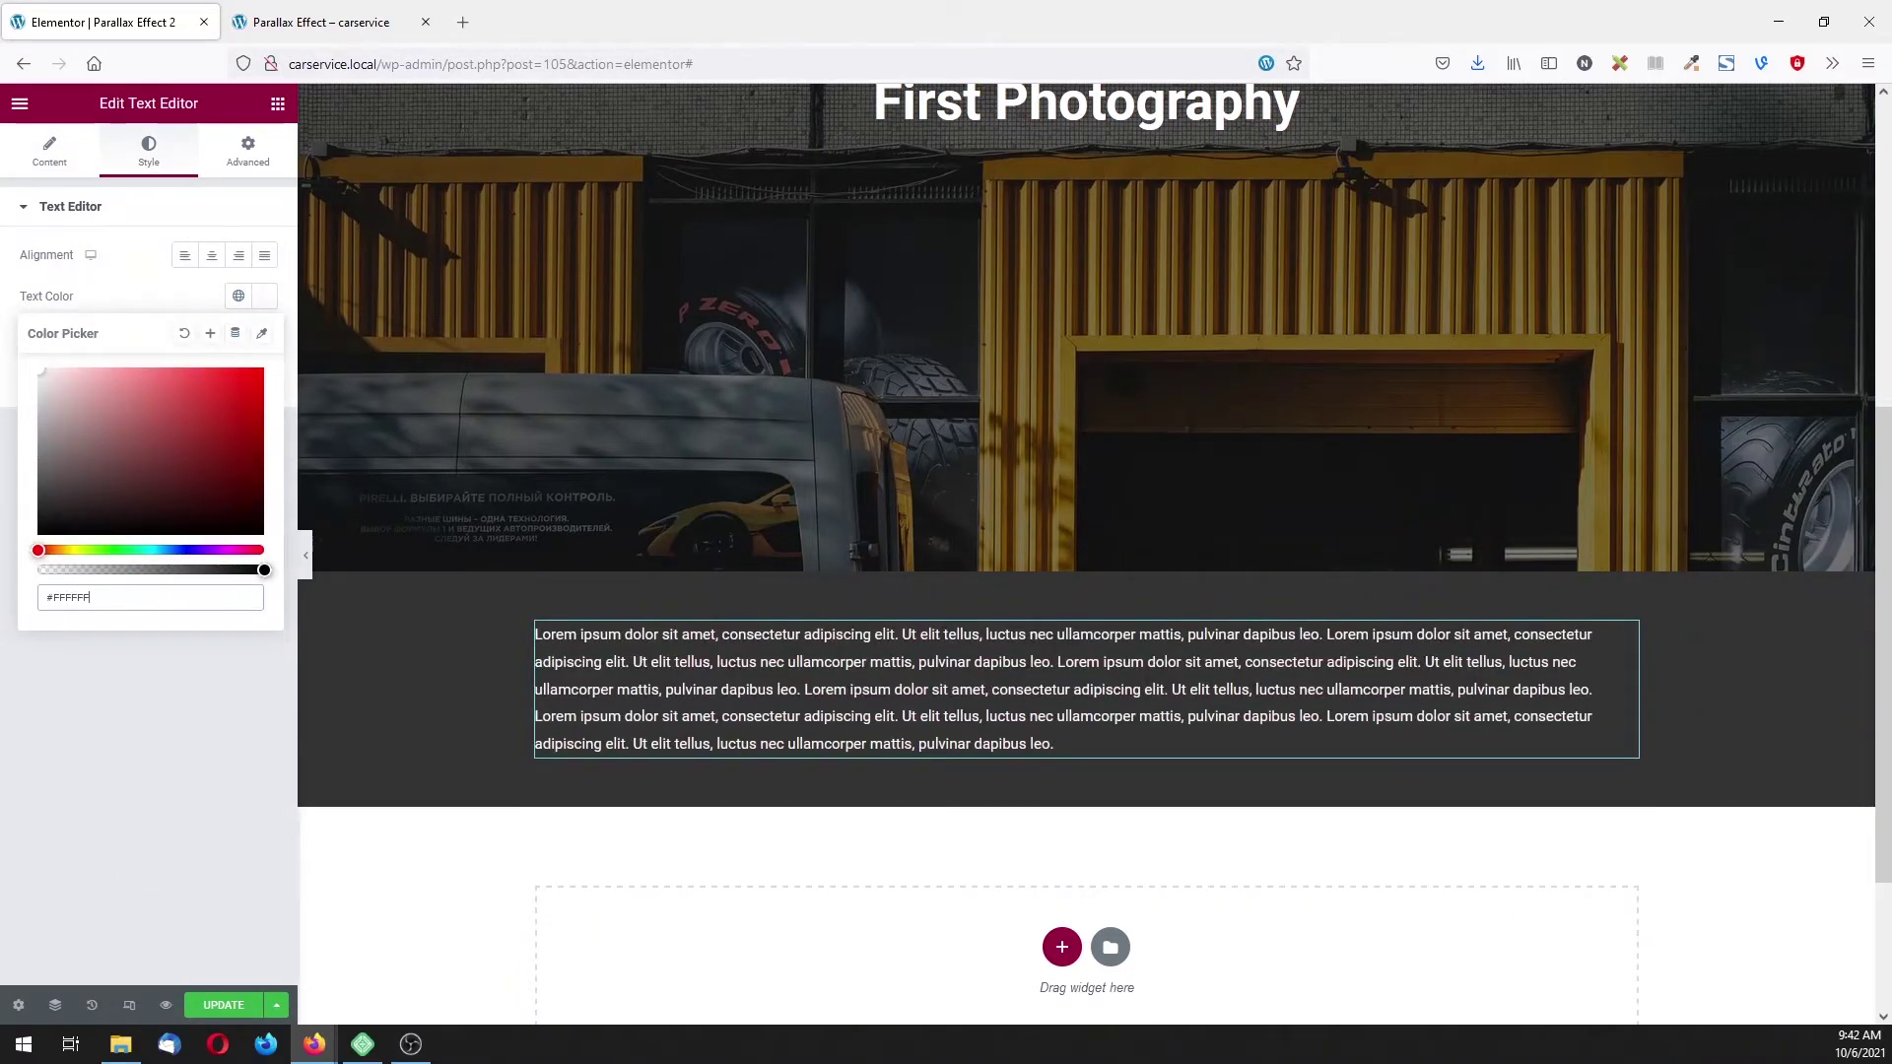
{"action": "left_click", "coordinate": [135, 726]}
{"action": "scroll", "coordinate": [712, 595], "scroll_direction": "down", "scroll_amount": 3}
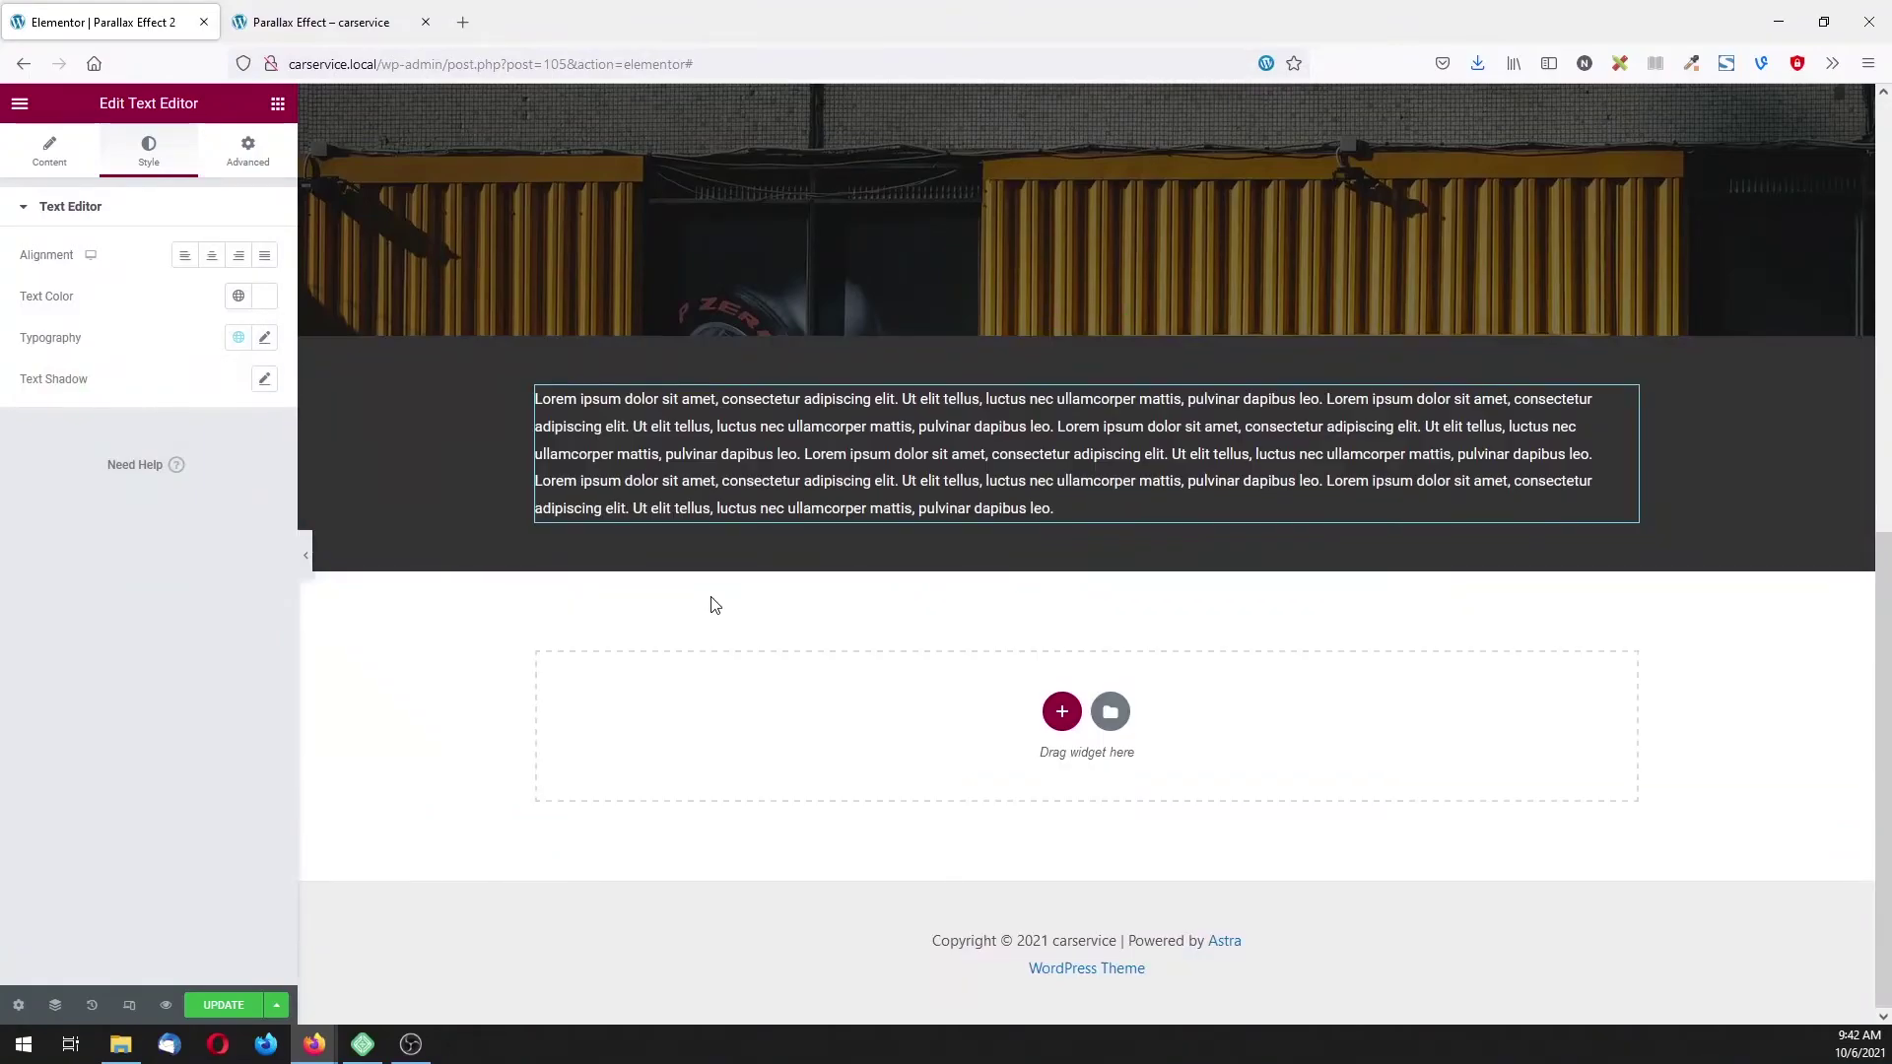
{"action": "scroll", "coordinate": [711, 595], "scroll_direction": "up", "scroll_amount": 5}
{"action": "scroll", "coordinate": [711, 595], "scroll_direction": "down", "scroll_amount": 4}
{"action": "scroll", "coordinate": [711, 597], "scroll_direction": "up", "scroll_amount": 6}
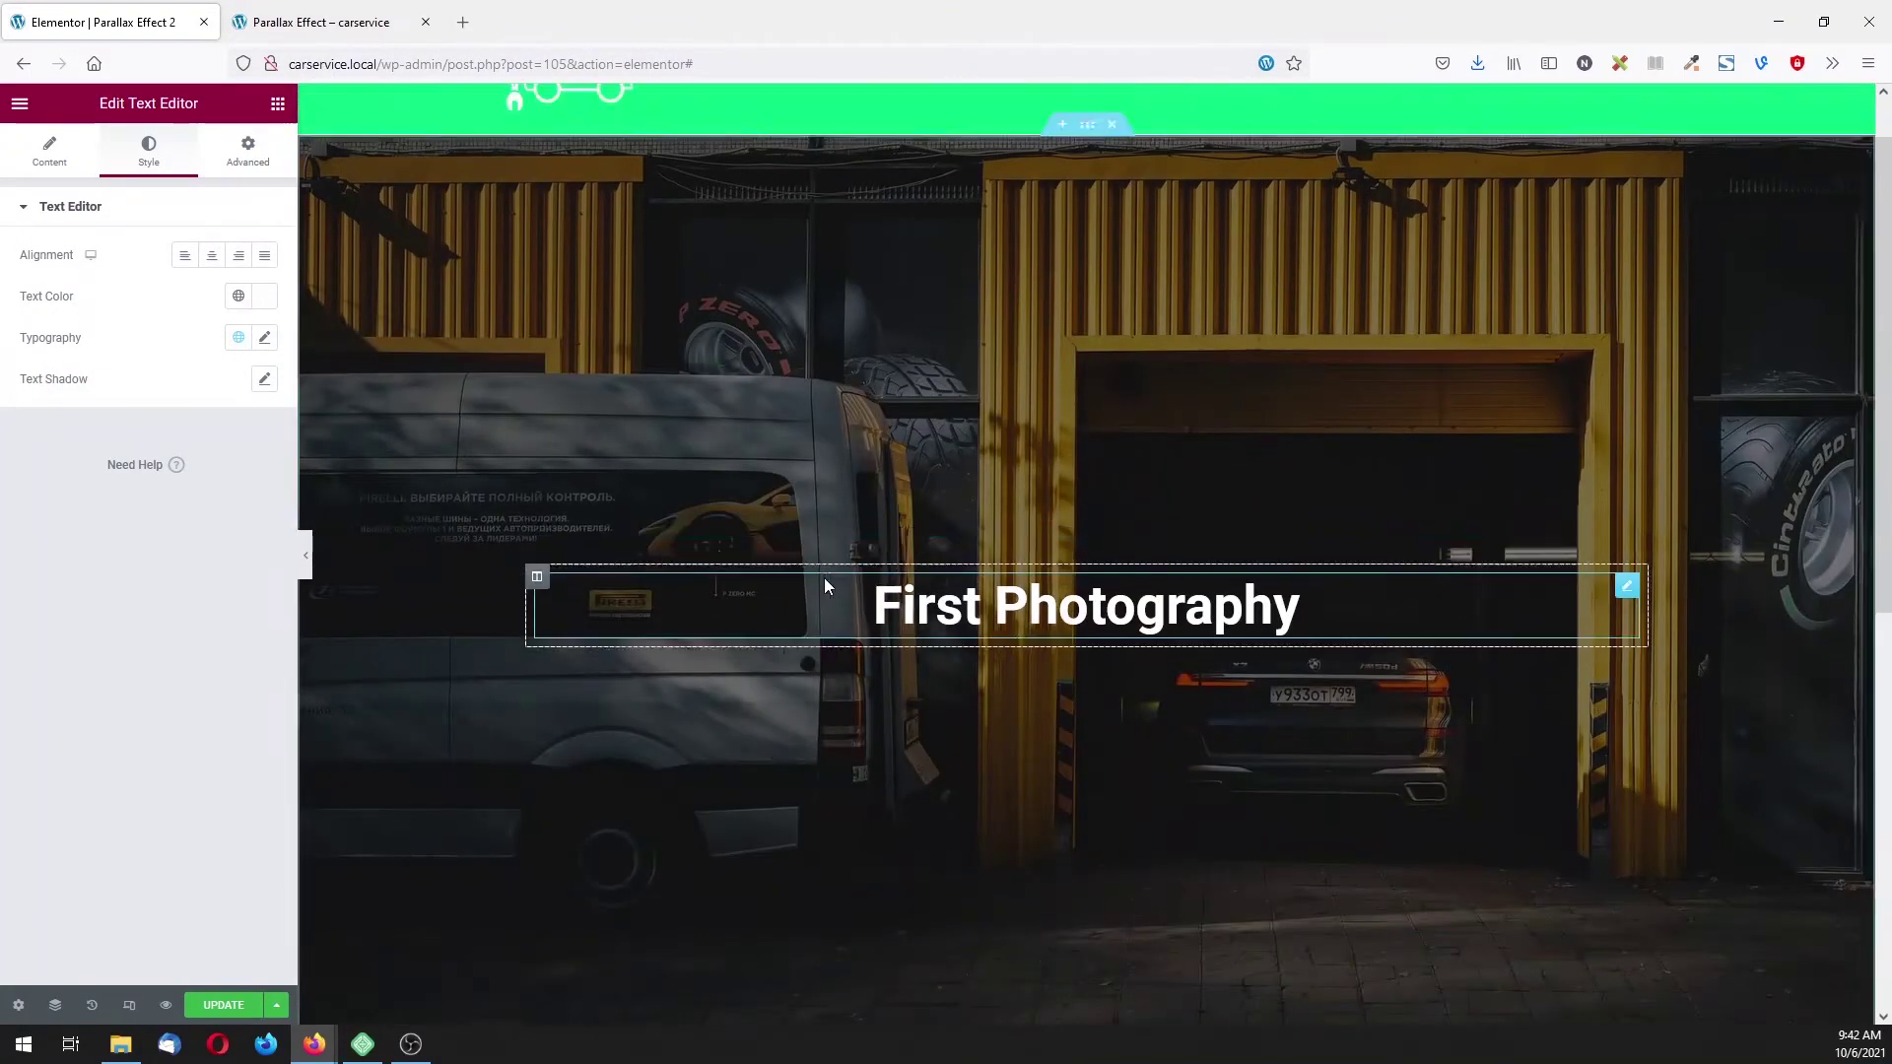
- Copy the garage photo section and paste it below the dark text section
{"action": "right_click", "coordinate": [1087, 197]}
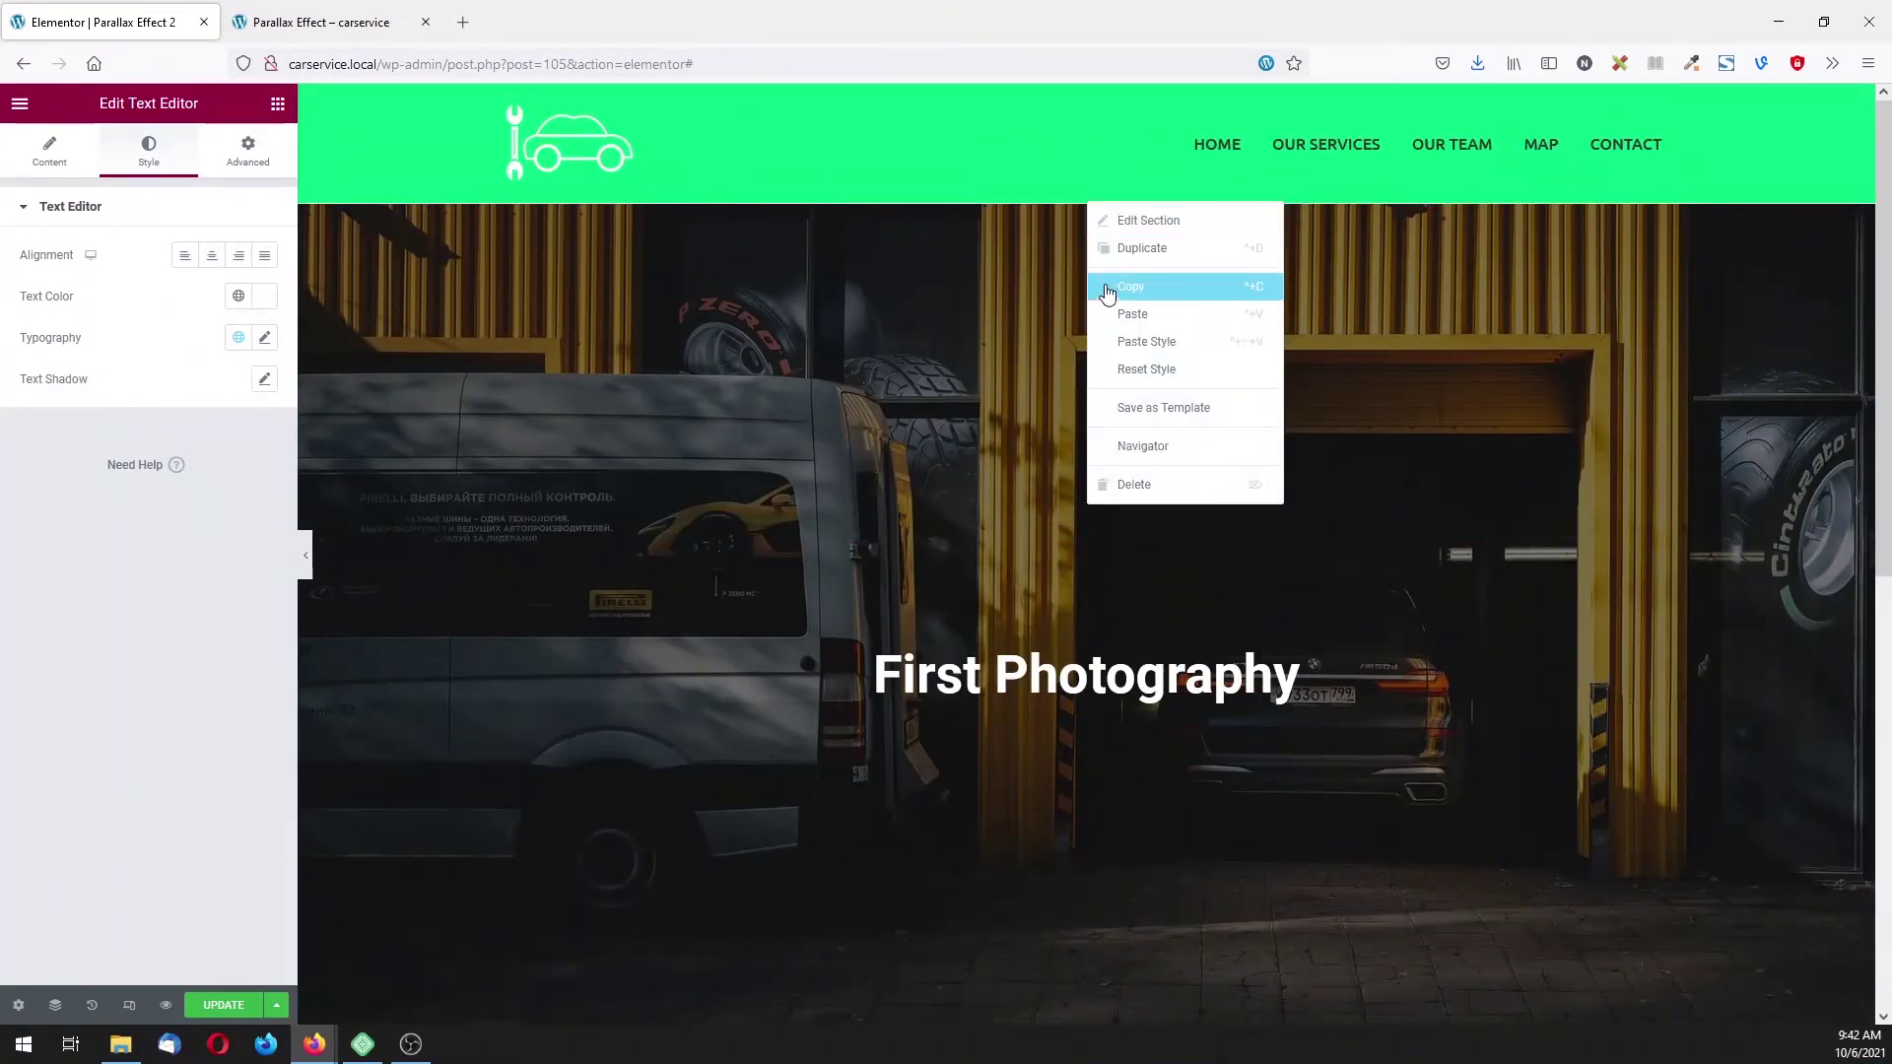
{"action": "left_click", "coordinate": [1038, 440]}
{"action": "scroll", "coordinate": [1029, 485], "scroll_direction": "down", "scroll_amount": 5}
{"action": "scroll", "coordinate": [1027, 479], "scroll_direction": "down", "scroll_amount": 3}
{"action": "right_click", "coordinate": [1030, 688]}
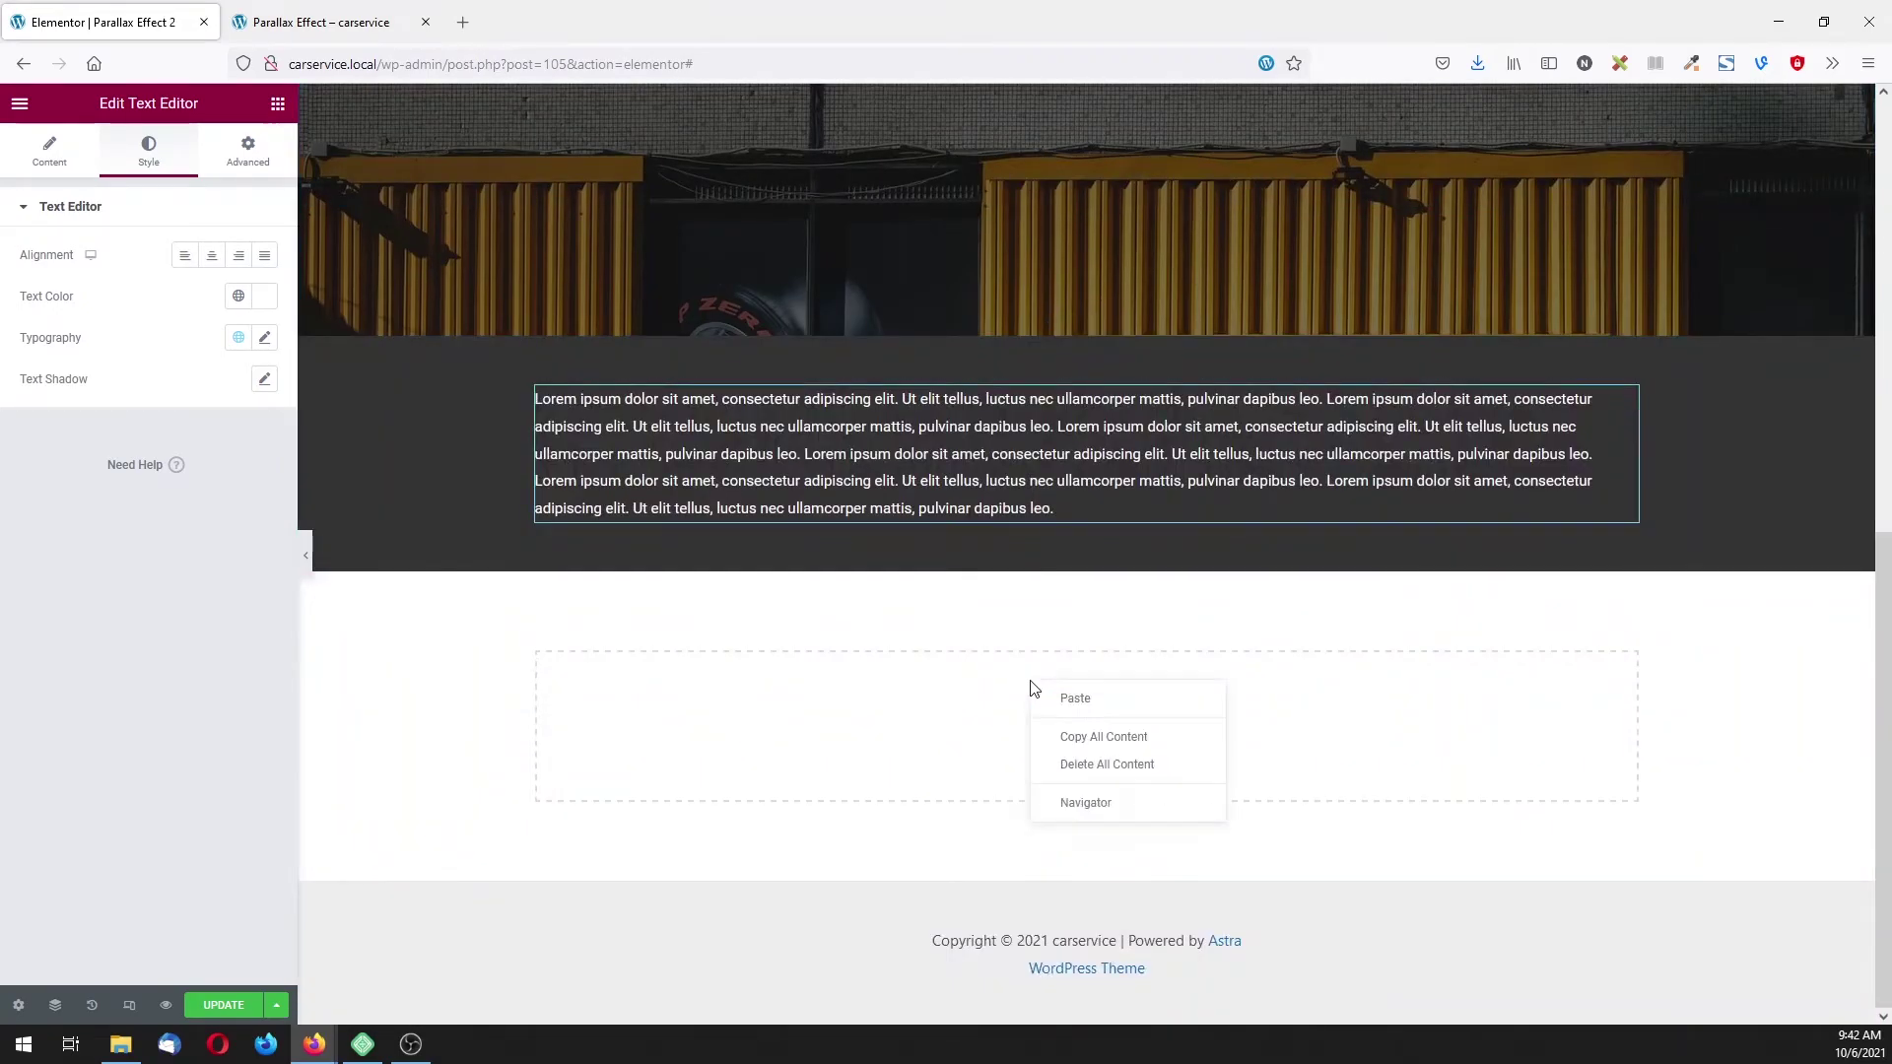
{"action": "left_click", "coordinate": [1053, 700]}
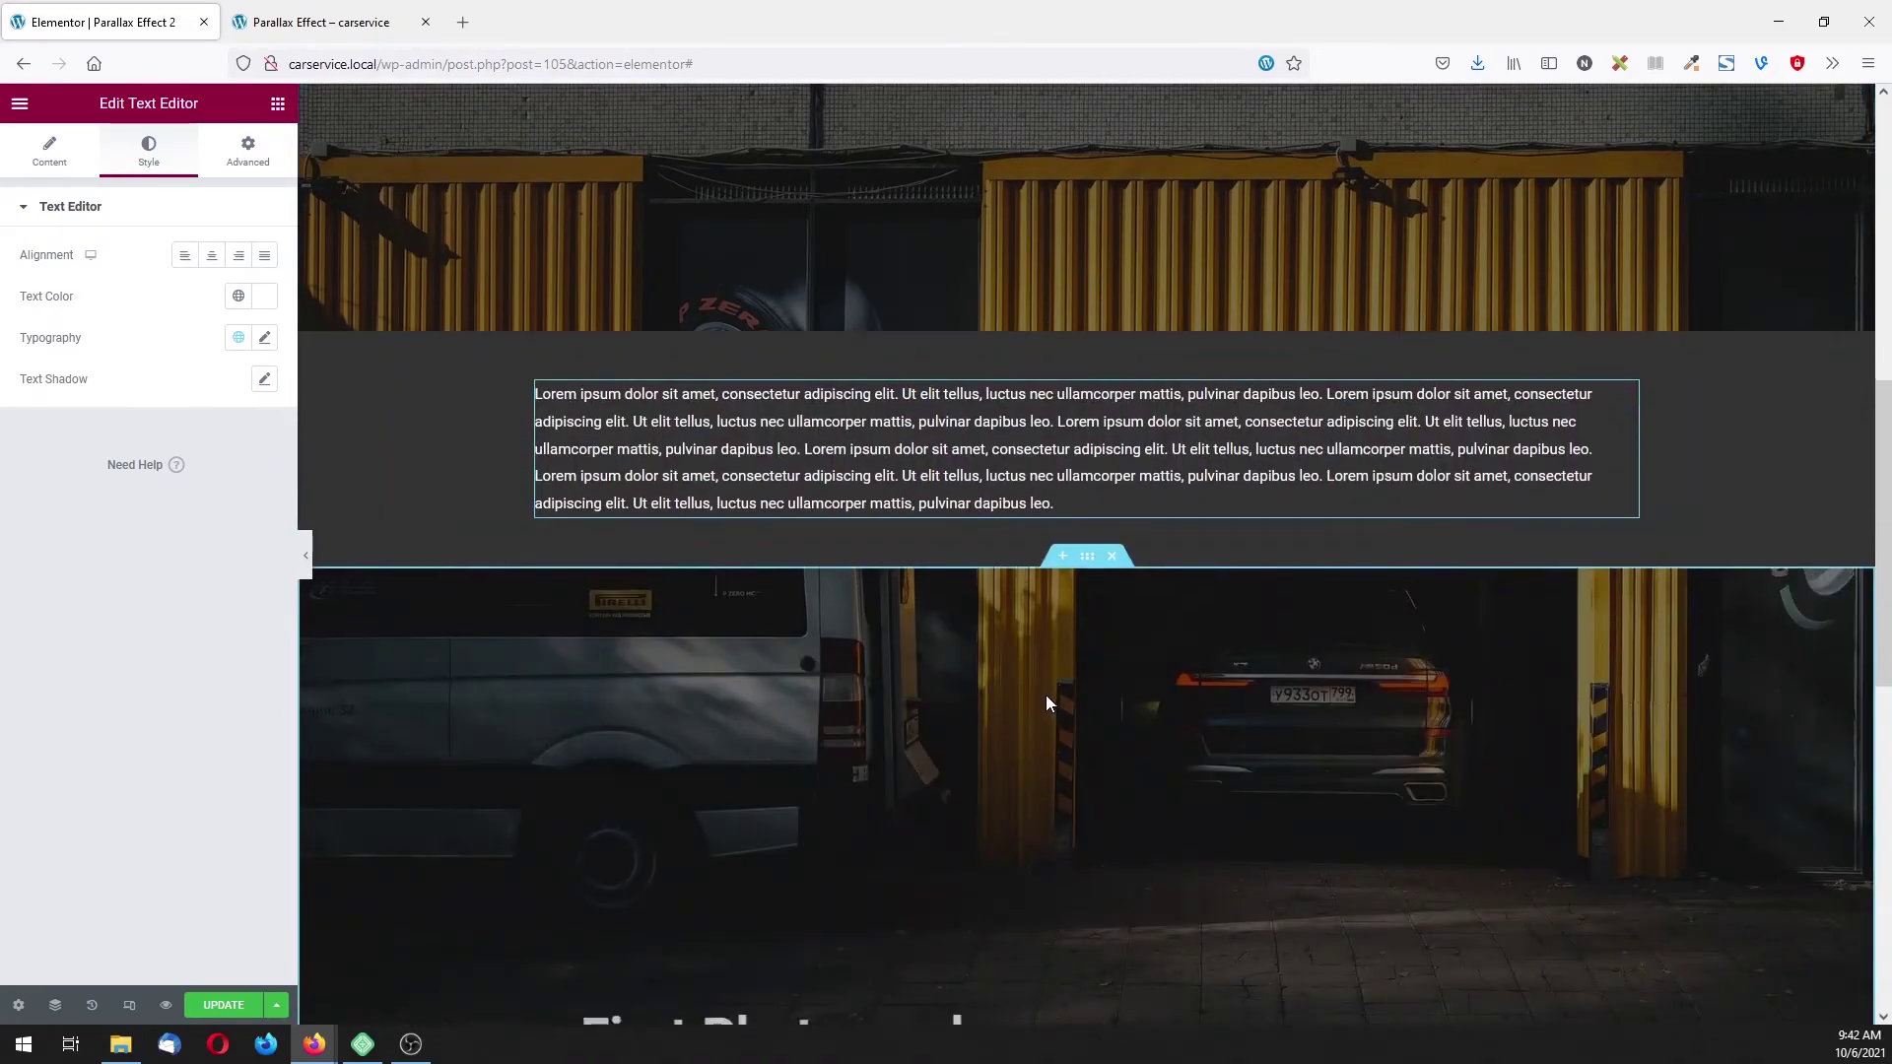
- Change the pasted section's background image to the workshop photo
{"action": "left_click", "coordinate": [1086, 461]}
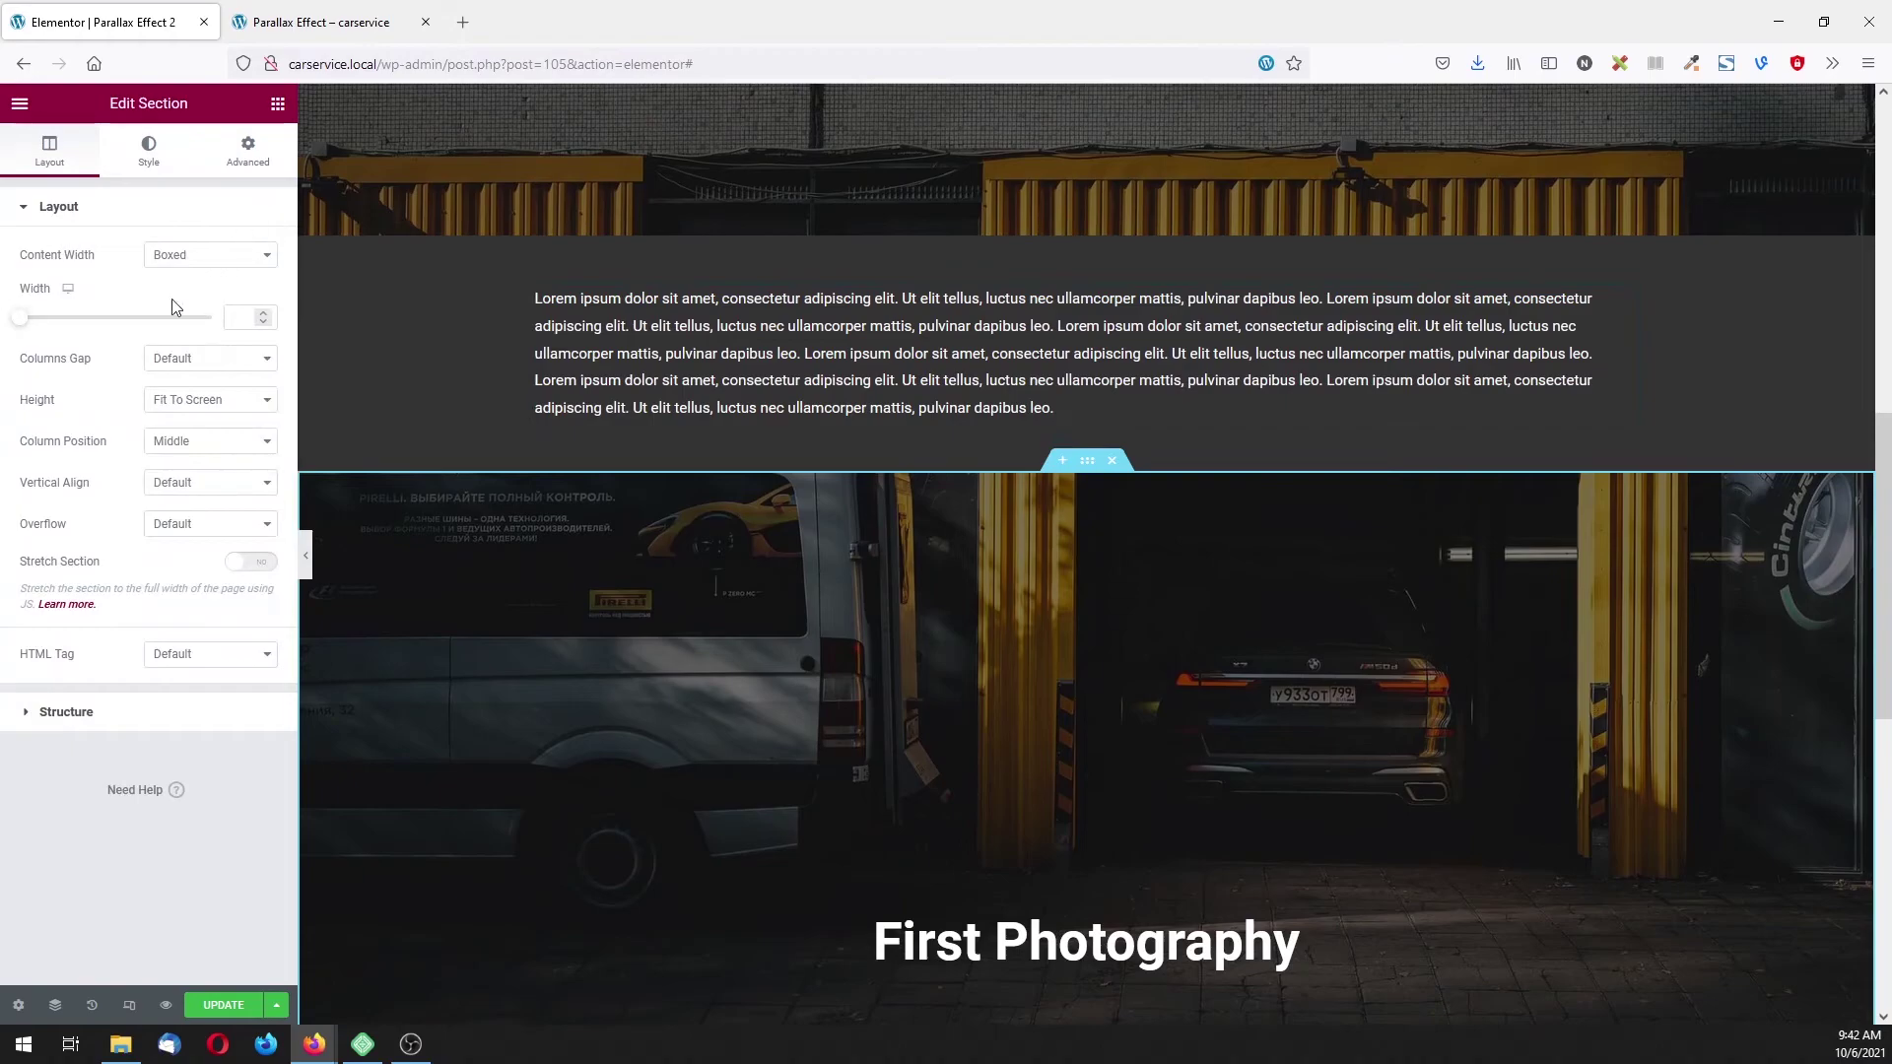
{"action": "left_click", "coordinate": [153, 150]}
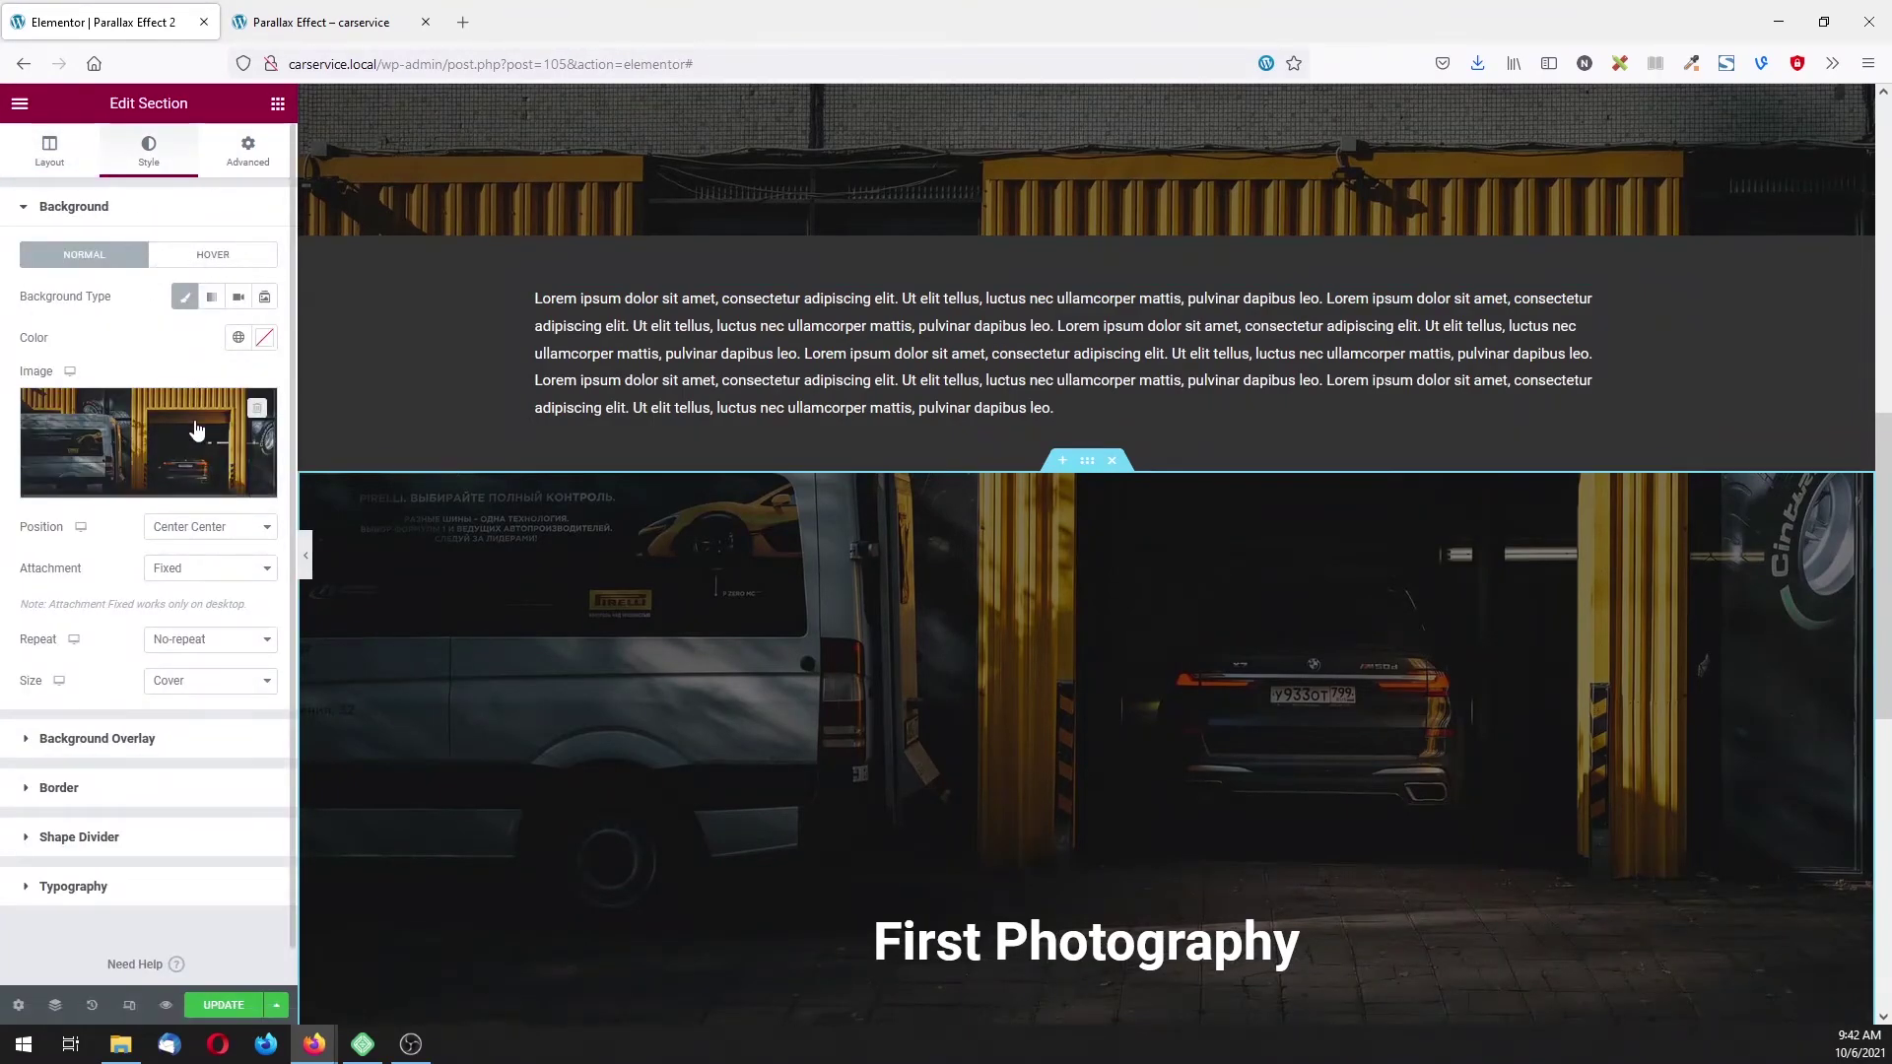
{"action": "left_click", "coordinate": [200, 435]}
{"action": "left_click", "coordinate": [308, 345]}
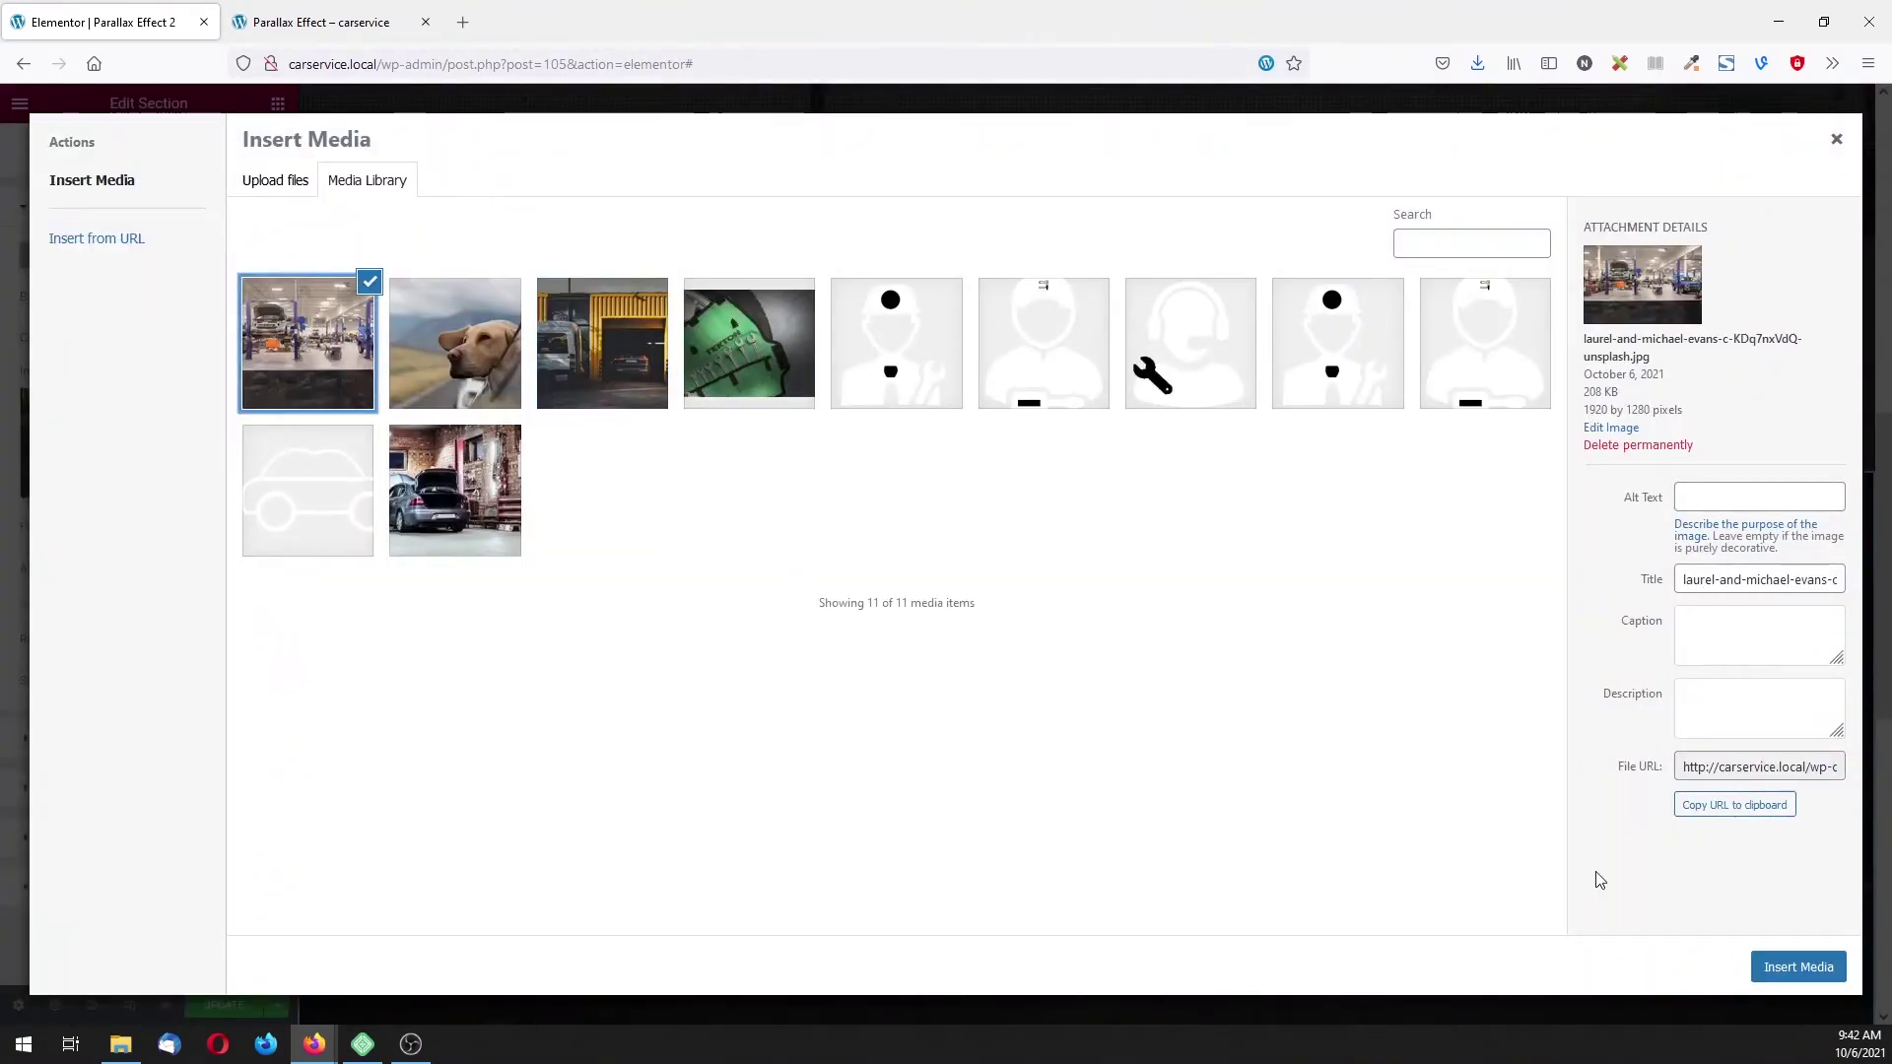
{"action": "left_click", "coordinate": [1773, 973]}
- Rename the pasted section's heading to 'Second Photography'
{"action": "scroll", "coordinate": [903, 772], "scroll_direction": "down", "scroll_amount": 2}
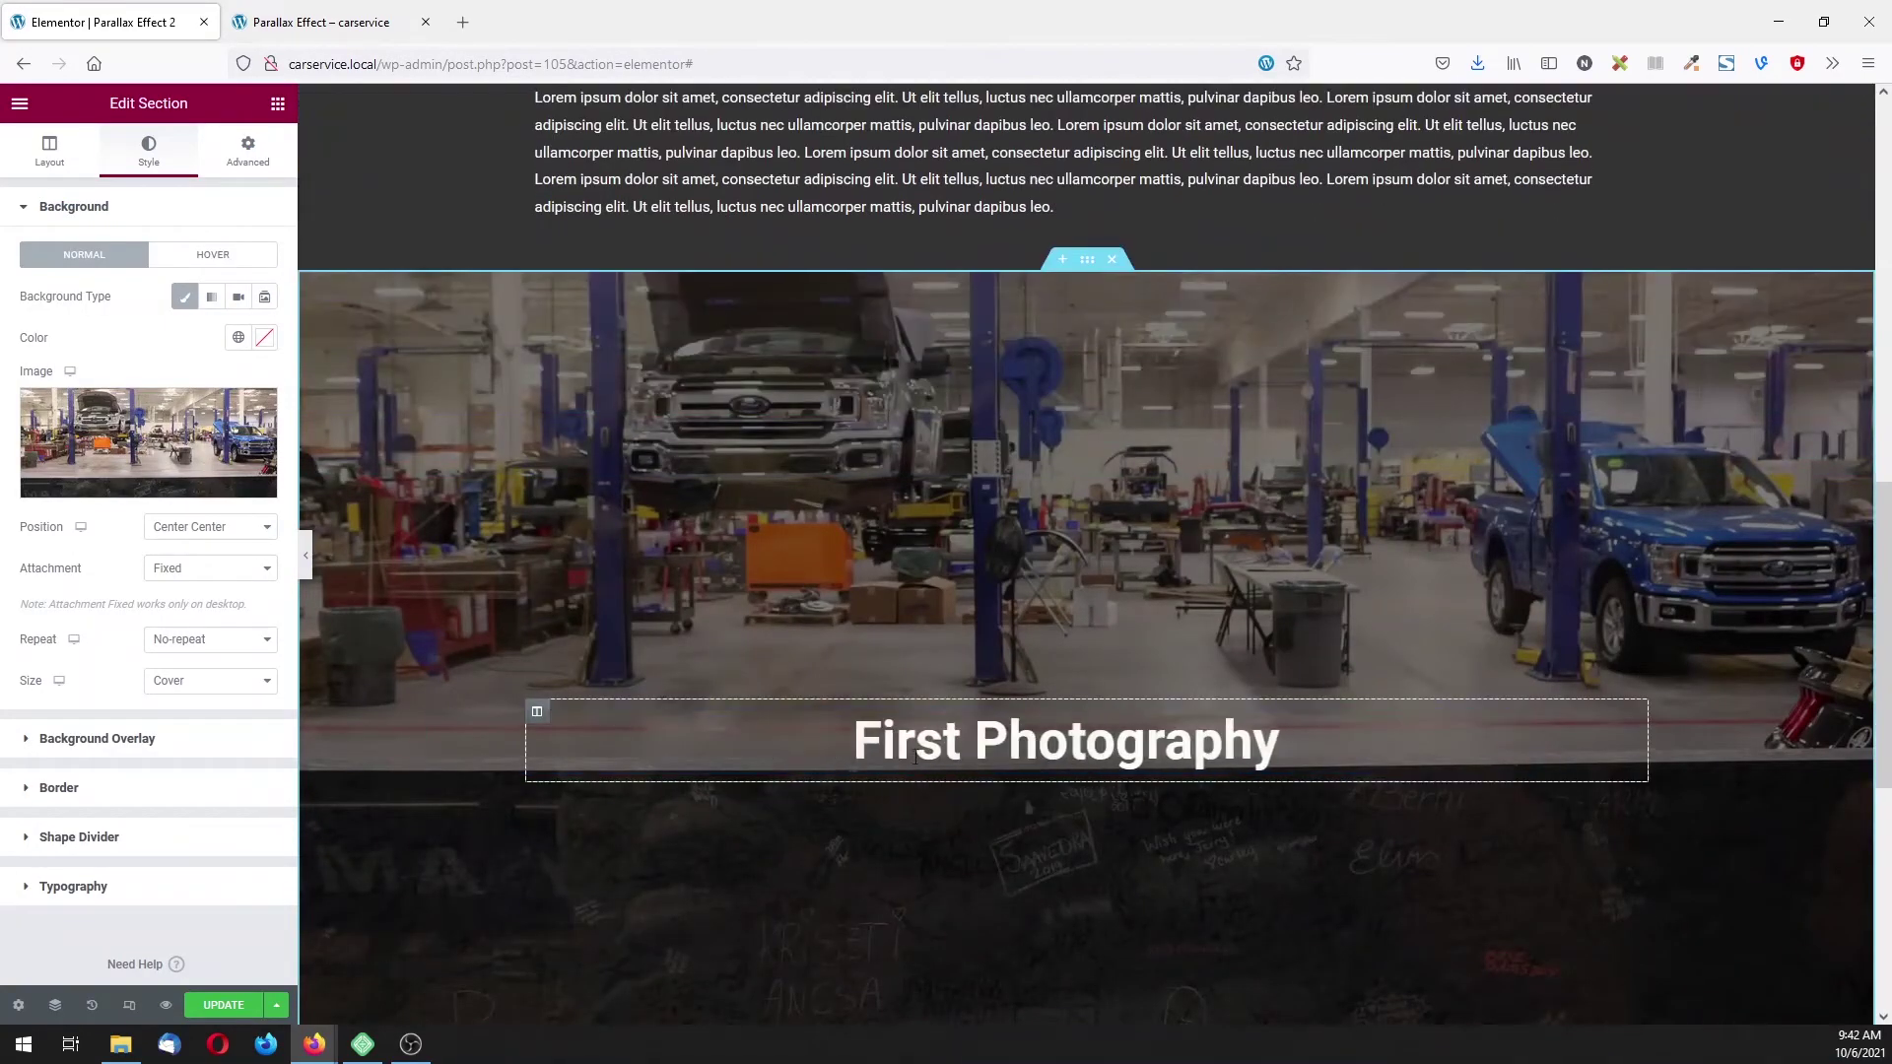
{"action": "left_click", "coordinate": [1297, 741]}
{"action": "left_click_drag", "start_coordinate": [59, 275], "coordinate": [25, 276]}
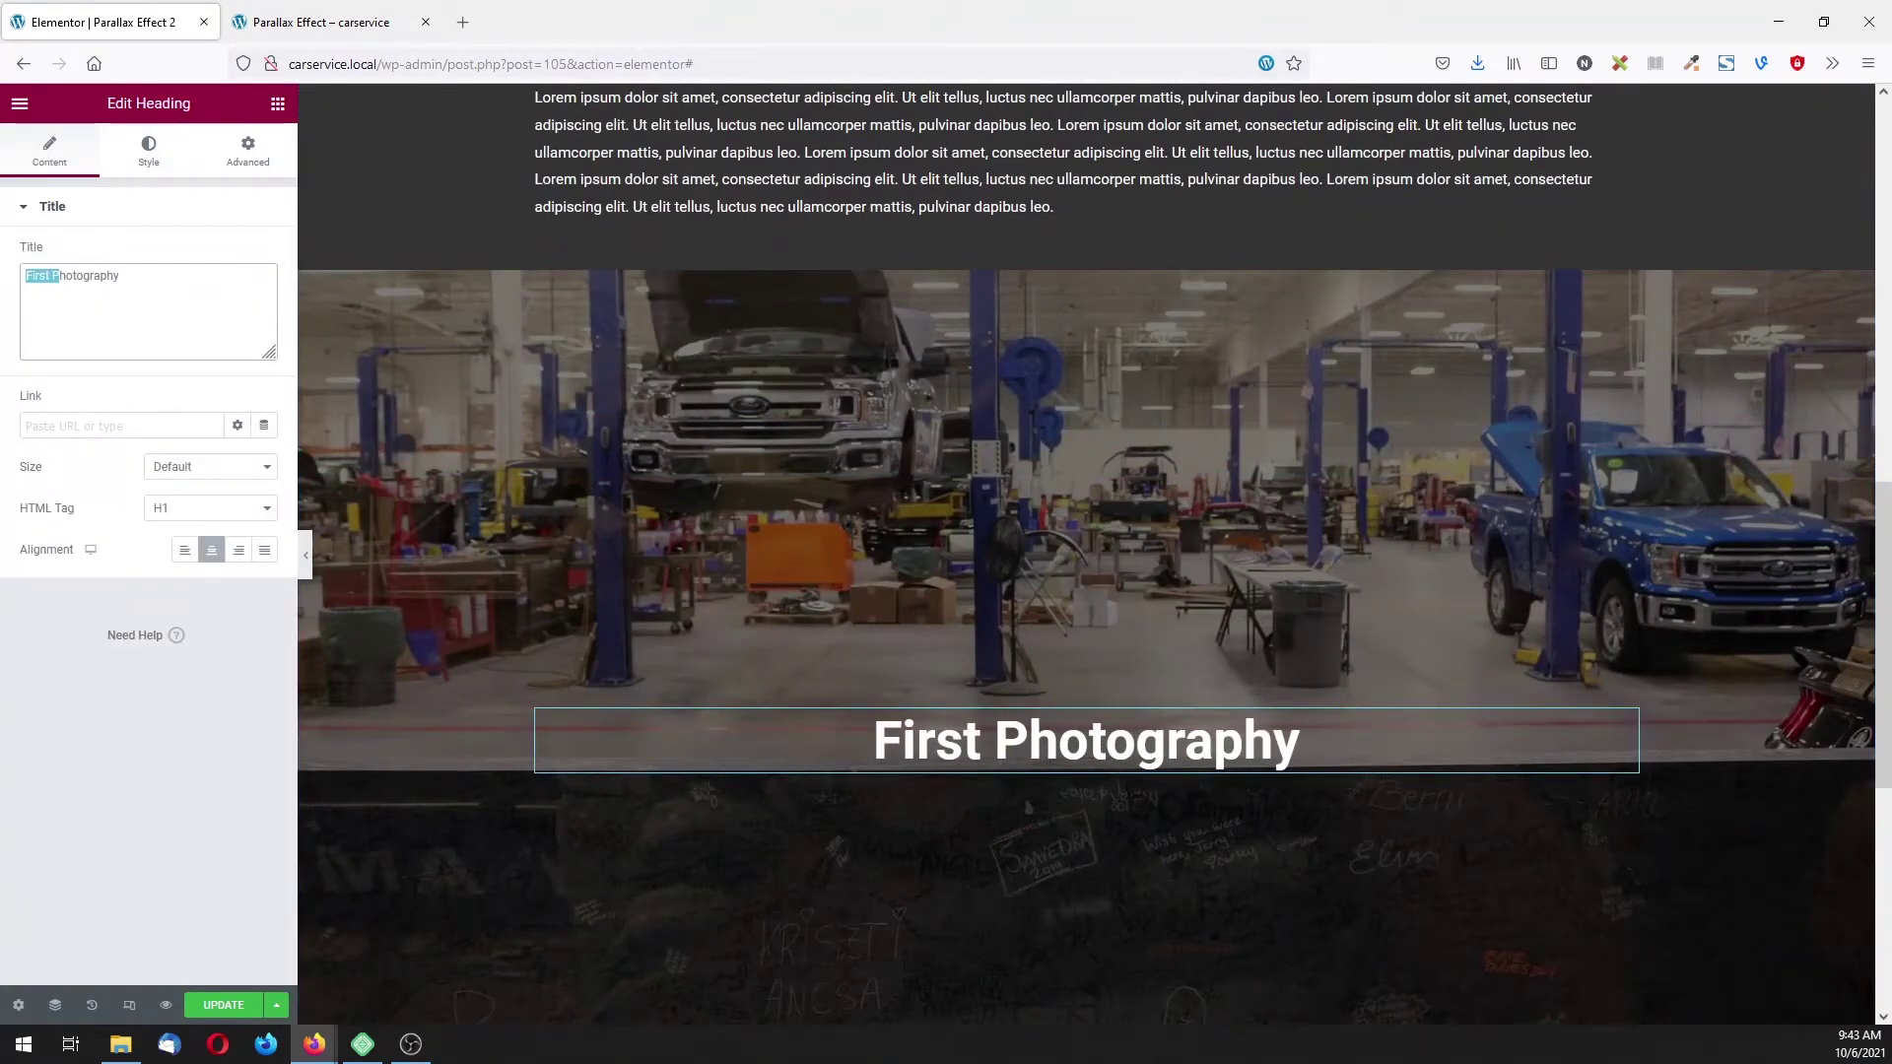
{"action": "type", "text": "Second "}
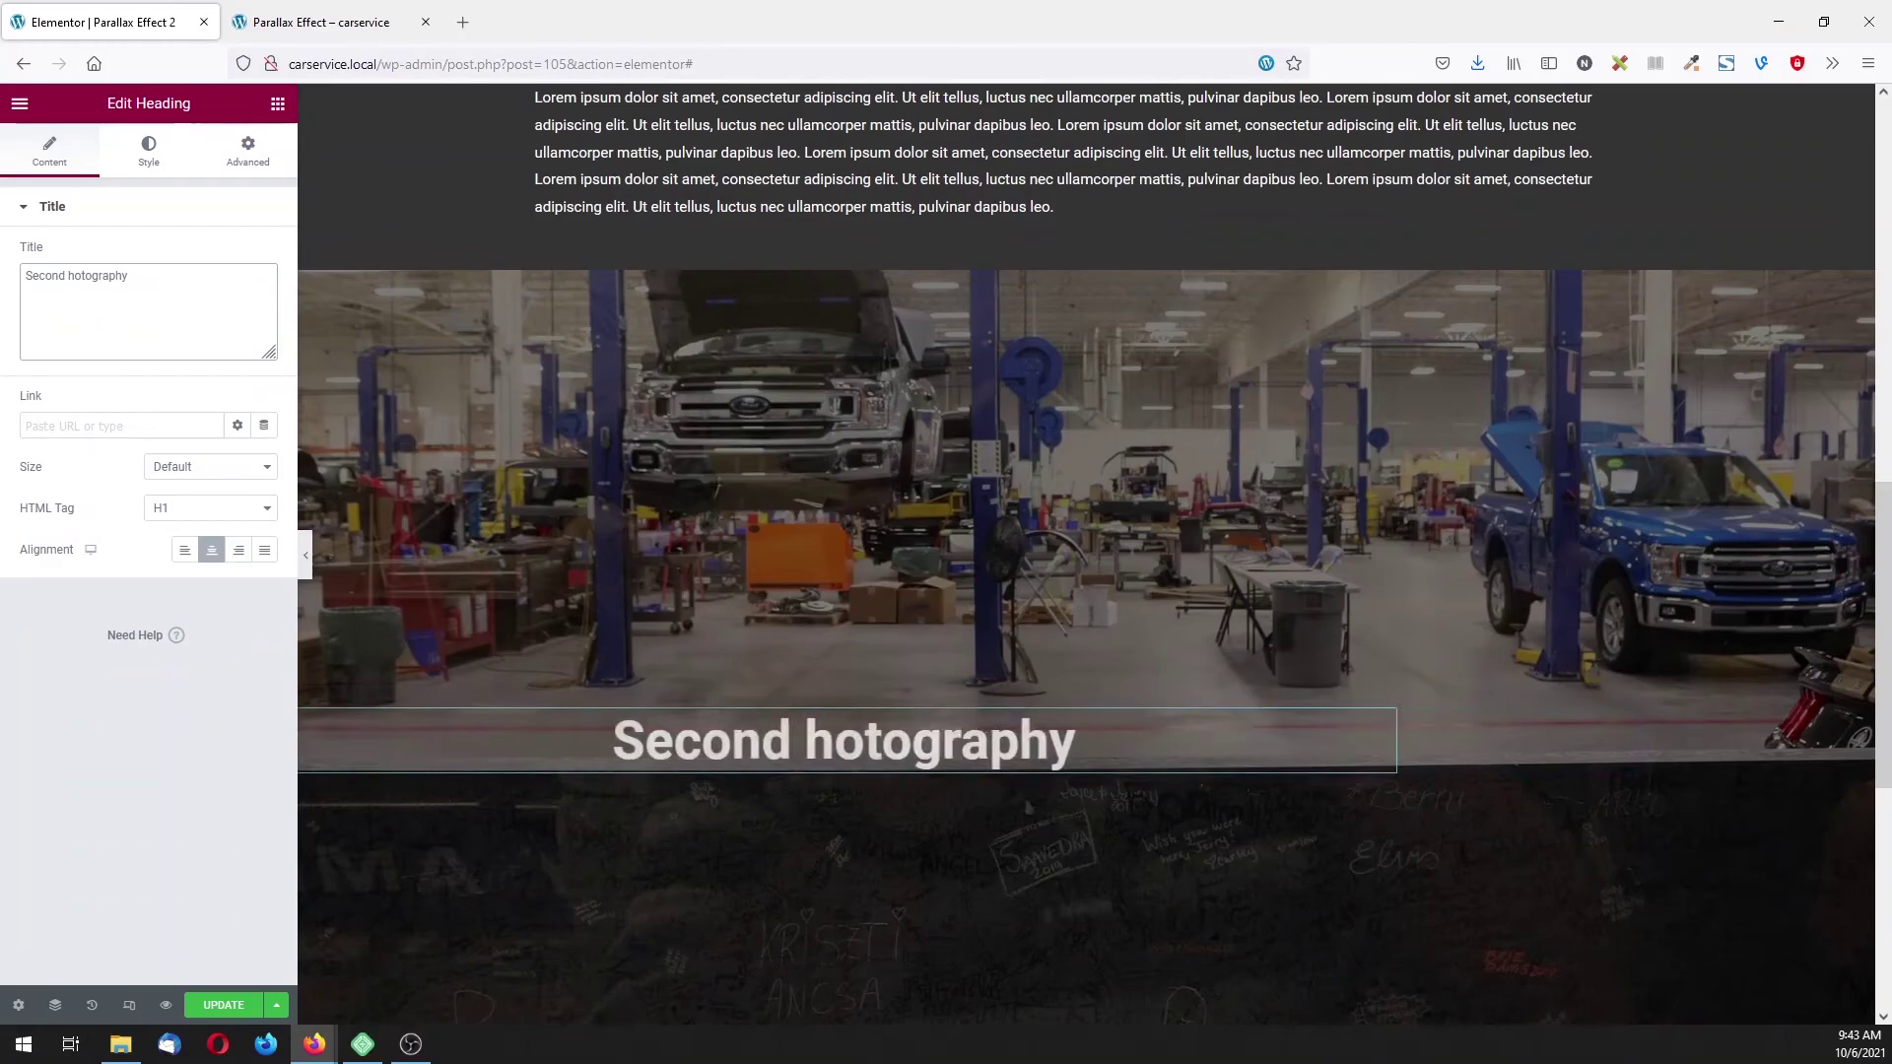
{"action": "type", "text": "P"}
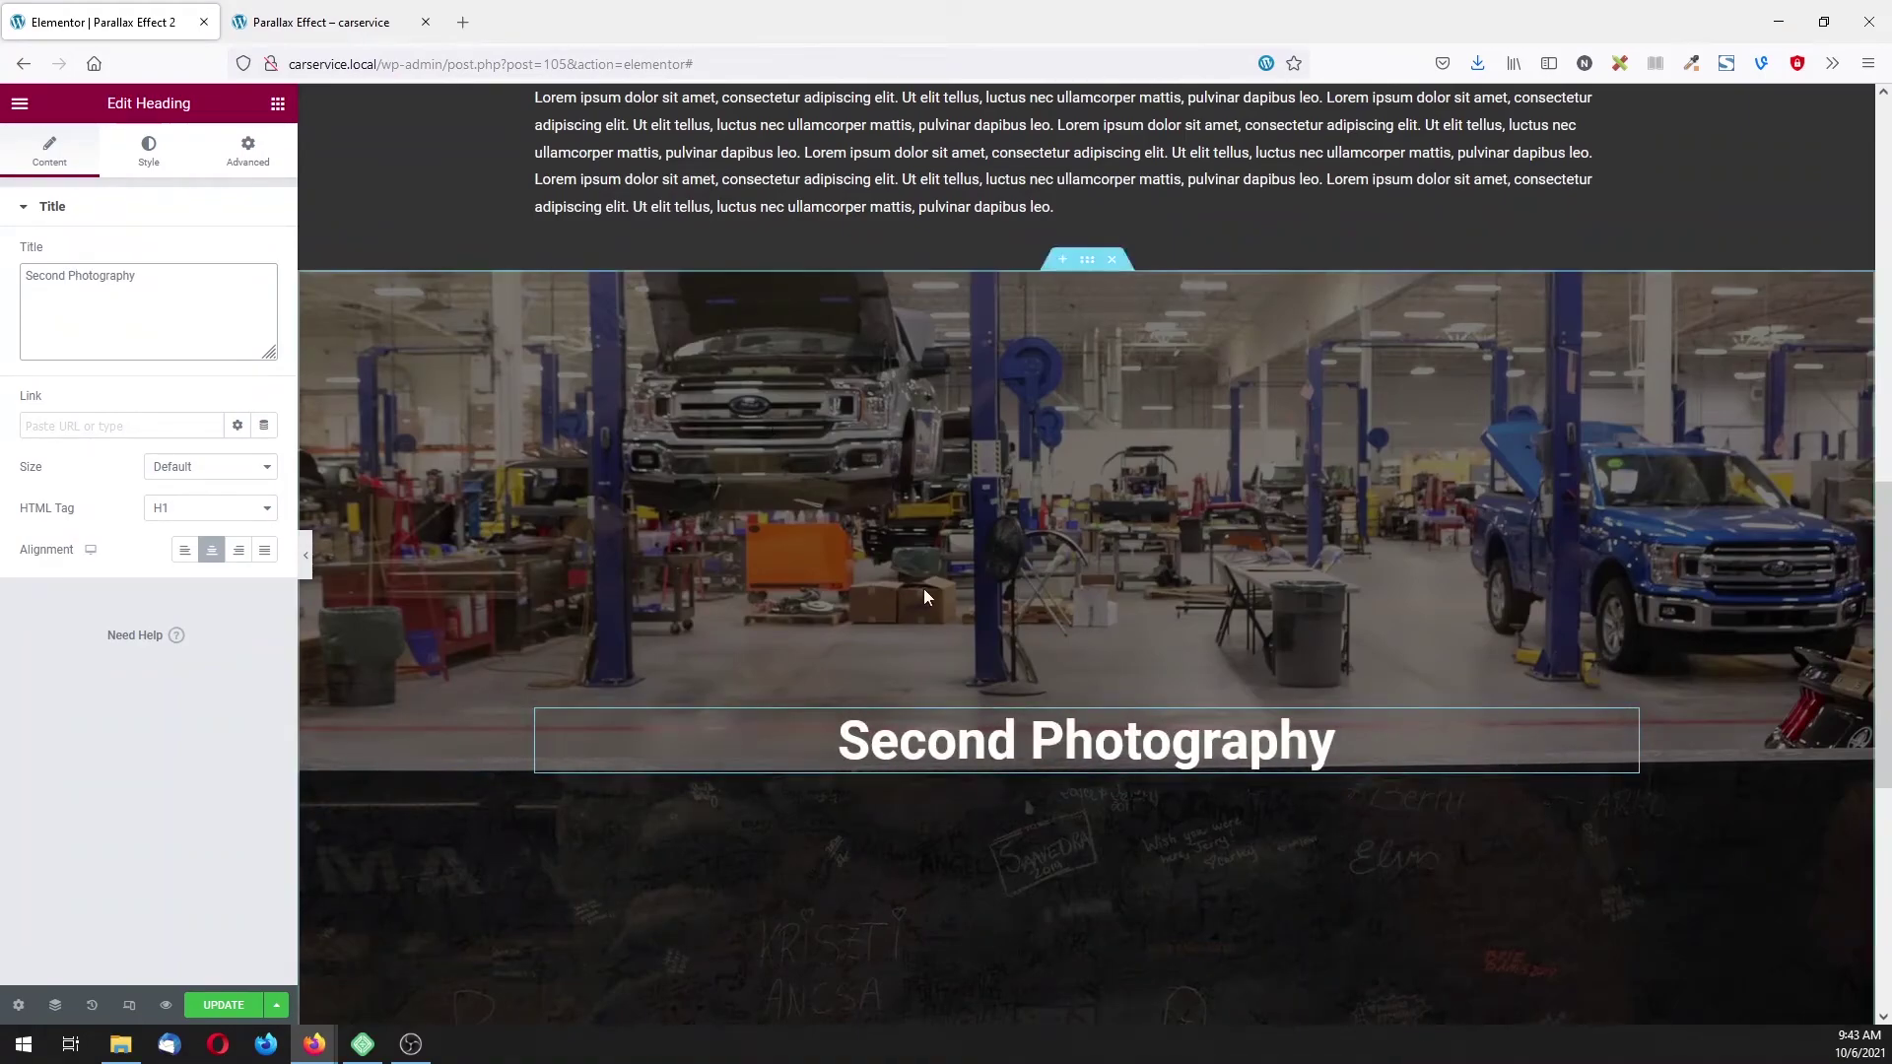
- Give the heading a Fade In Right entrance animation under Motion Effects
{"action": "left_click", "coordinate": [250, 164]}
{"action": "left_click", "coordinate": [150, 557]}
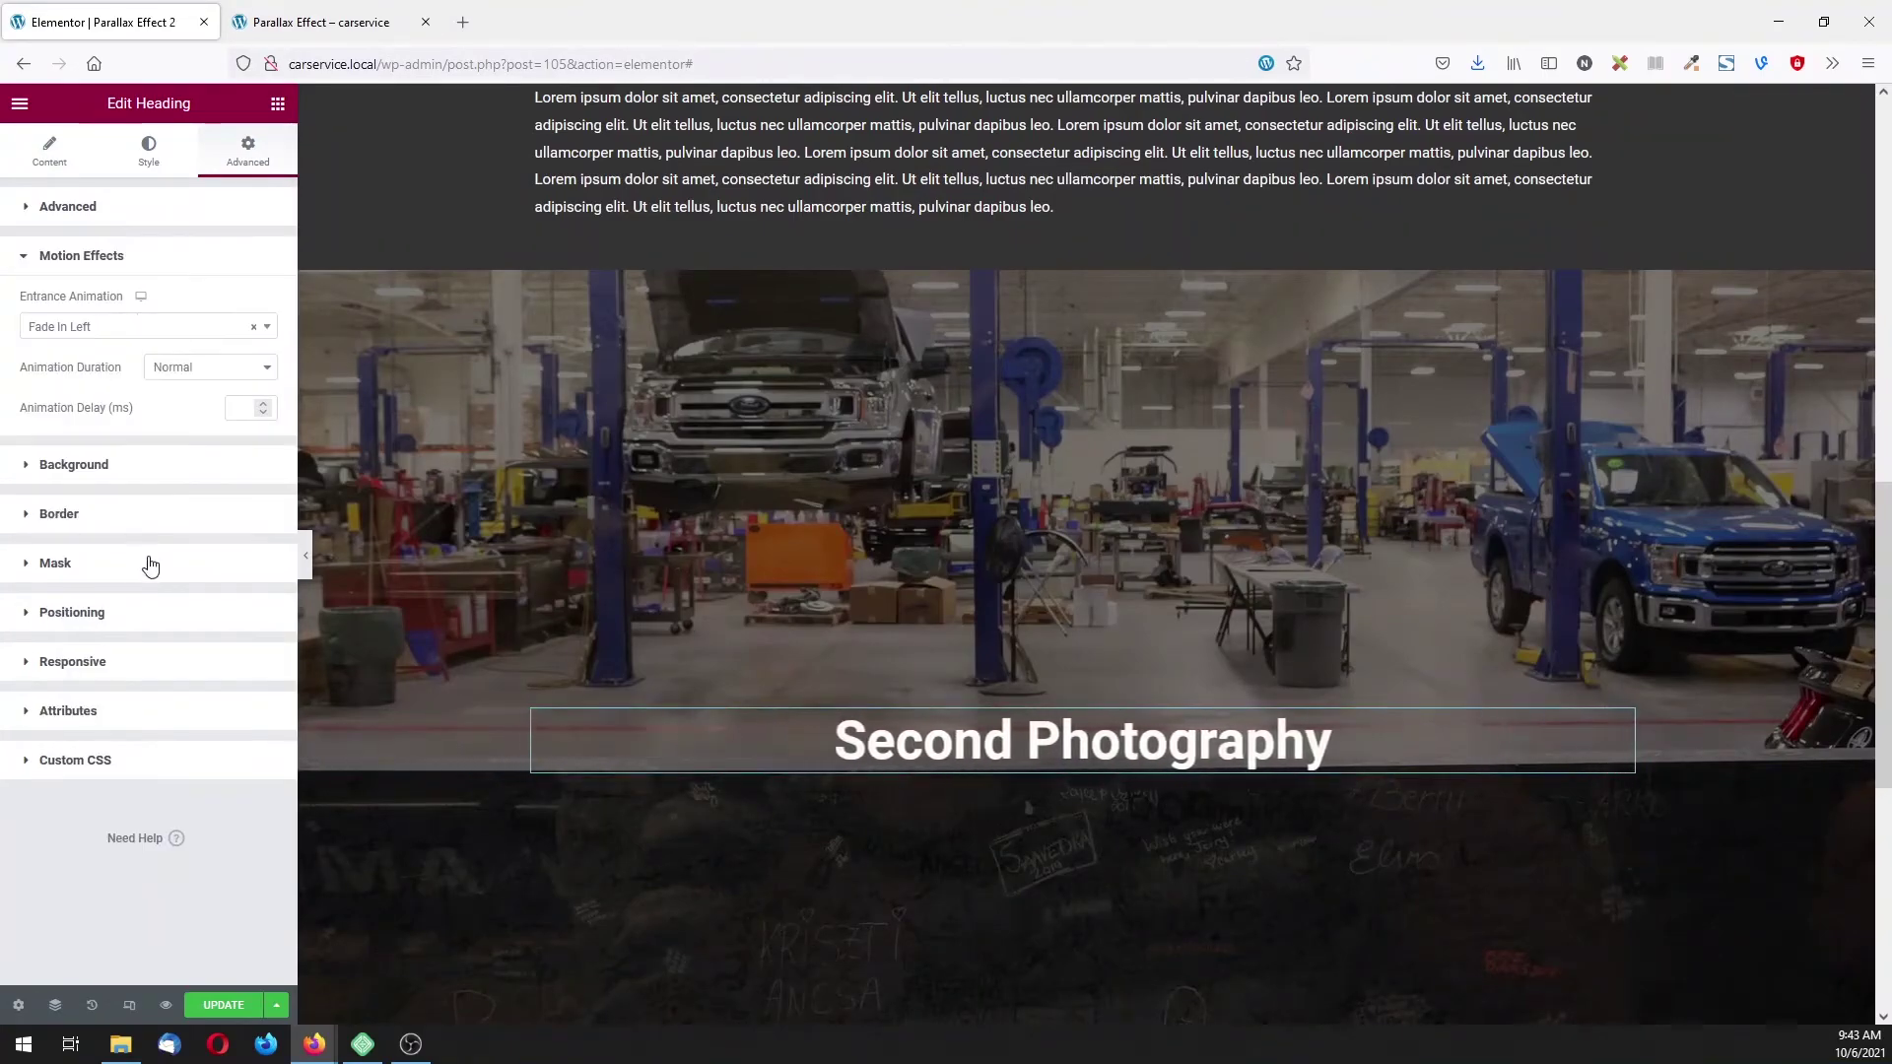
{"action": "left_click", "coordinate": [207, 335]}
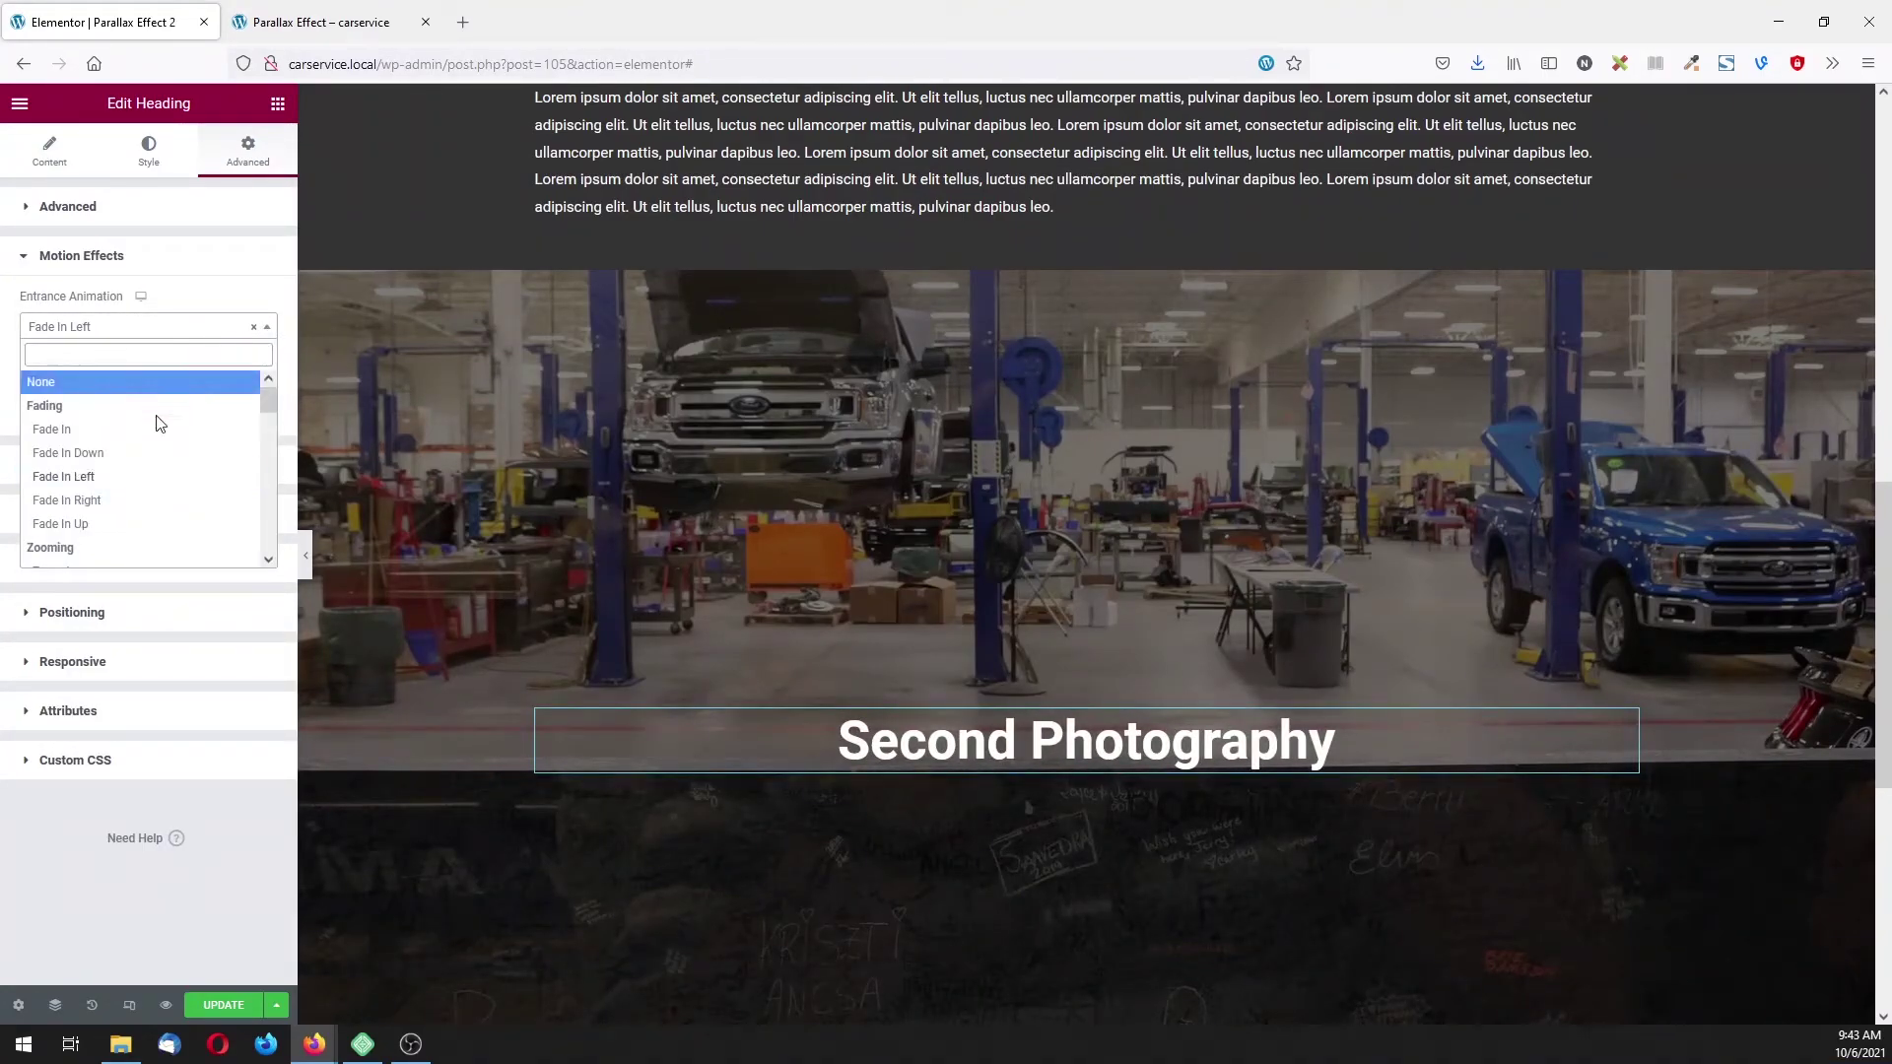
{"action": "left_click", "coordinate": [134, 500]}
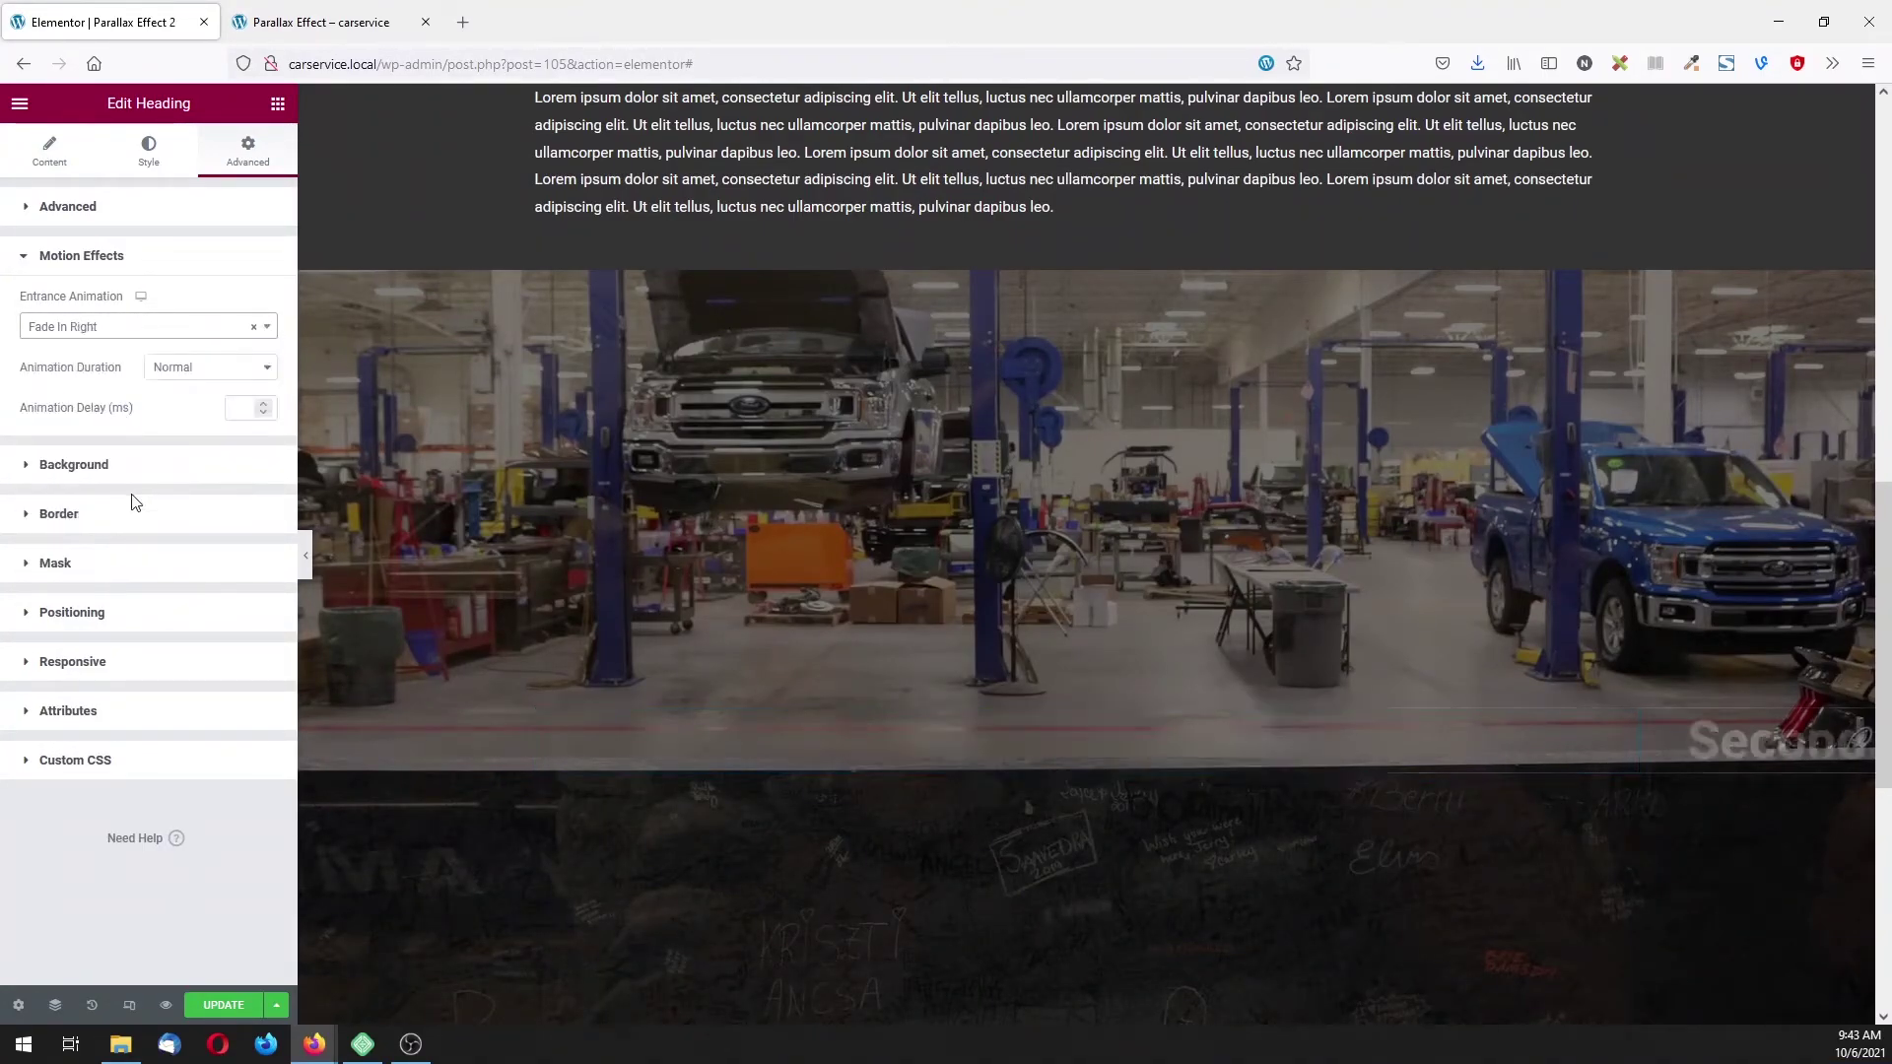
- Copy the dark text section and paste it below the workshop section
{"action": "scroll", "coordinate": [862, 418], "scroll_direction": "up", "scroll_amount": 2}
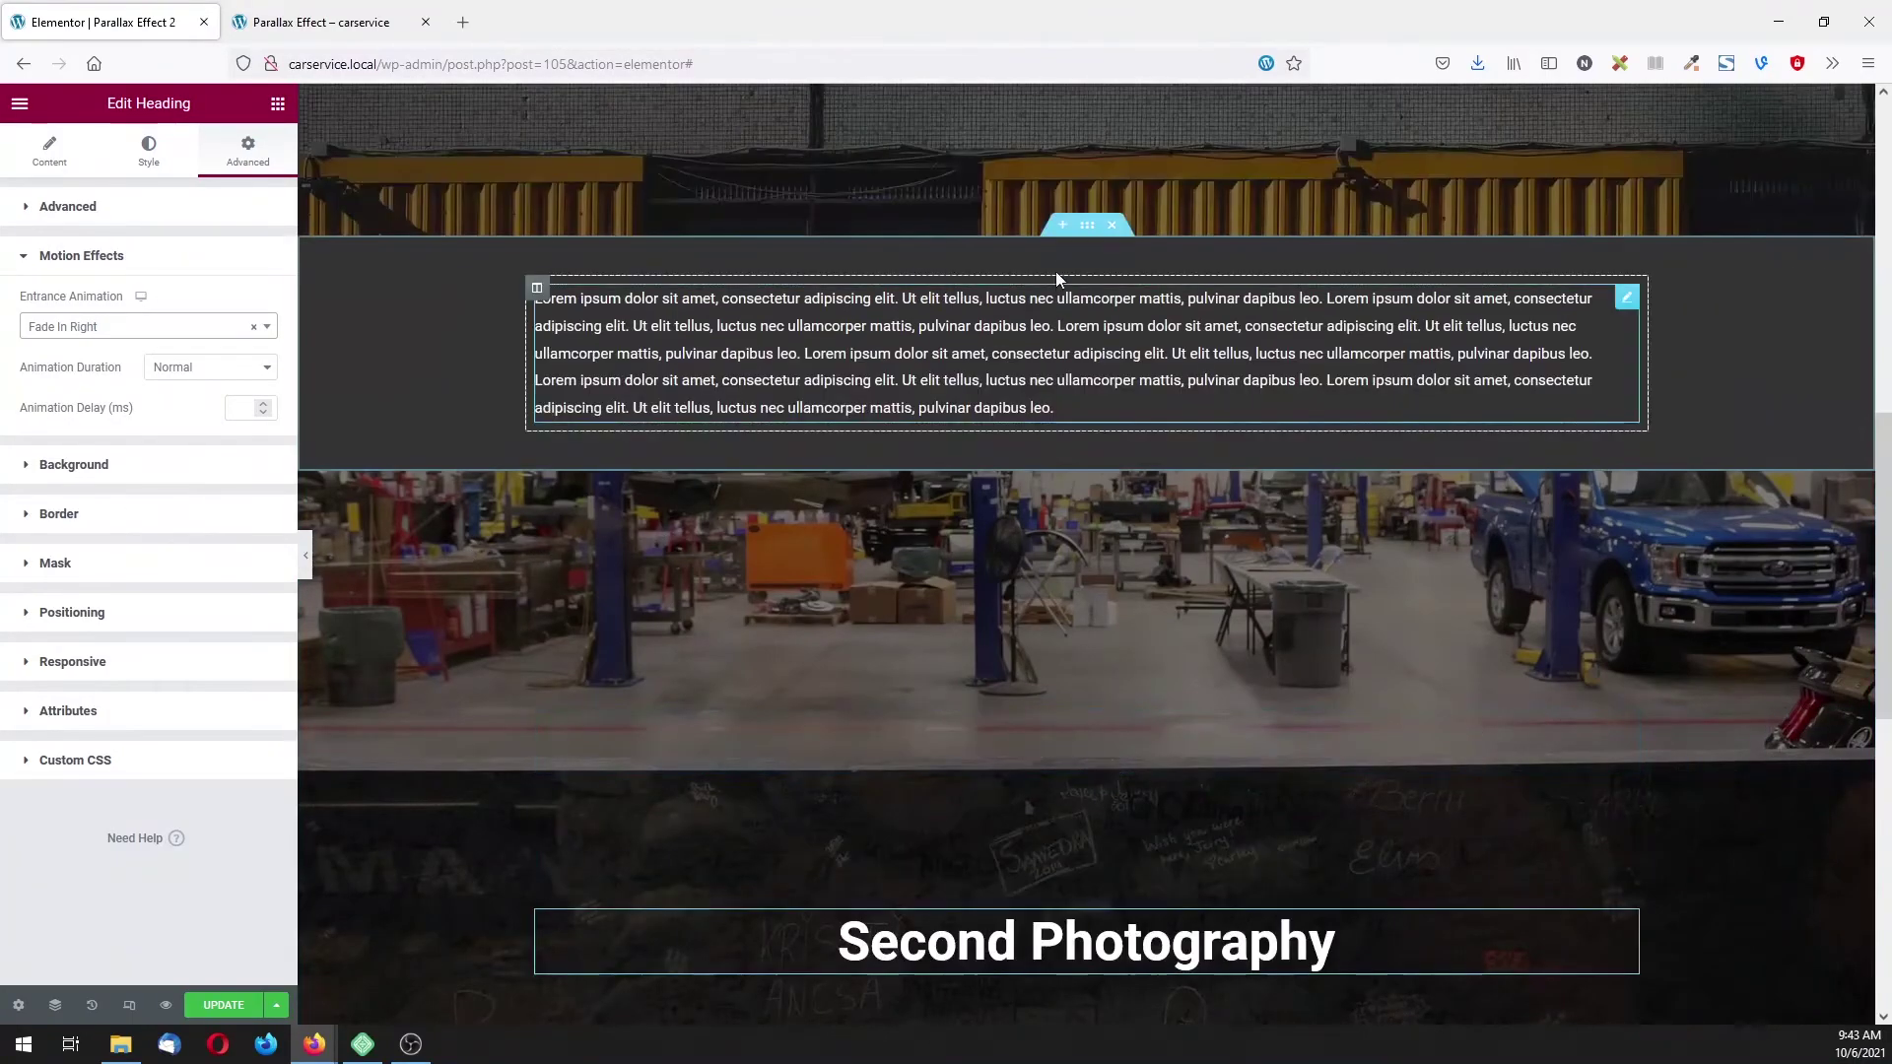
{"action": "right_click", "coordinate": [1086, 229]}
{"action": "left_click", "coordinate": [1120, 312]}
{"action": "scroll", "coordinate": [992, 389], "scroll_direction": "down", "scroll_amount": 8}
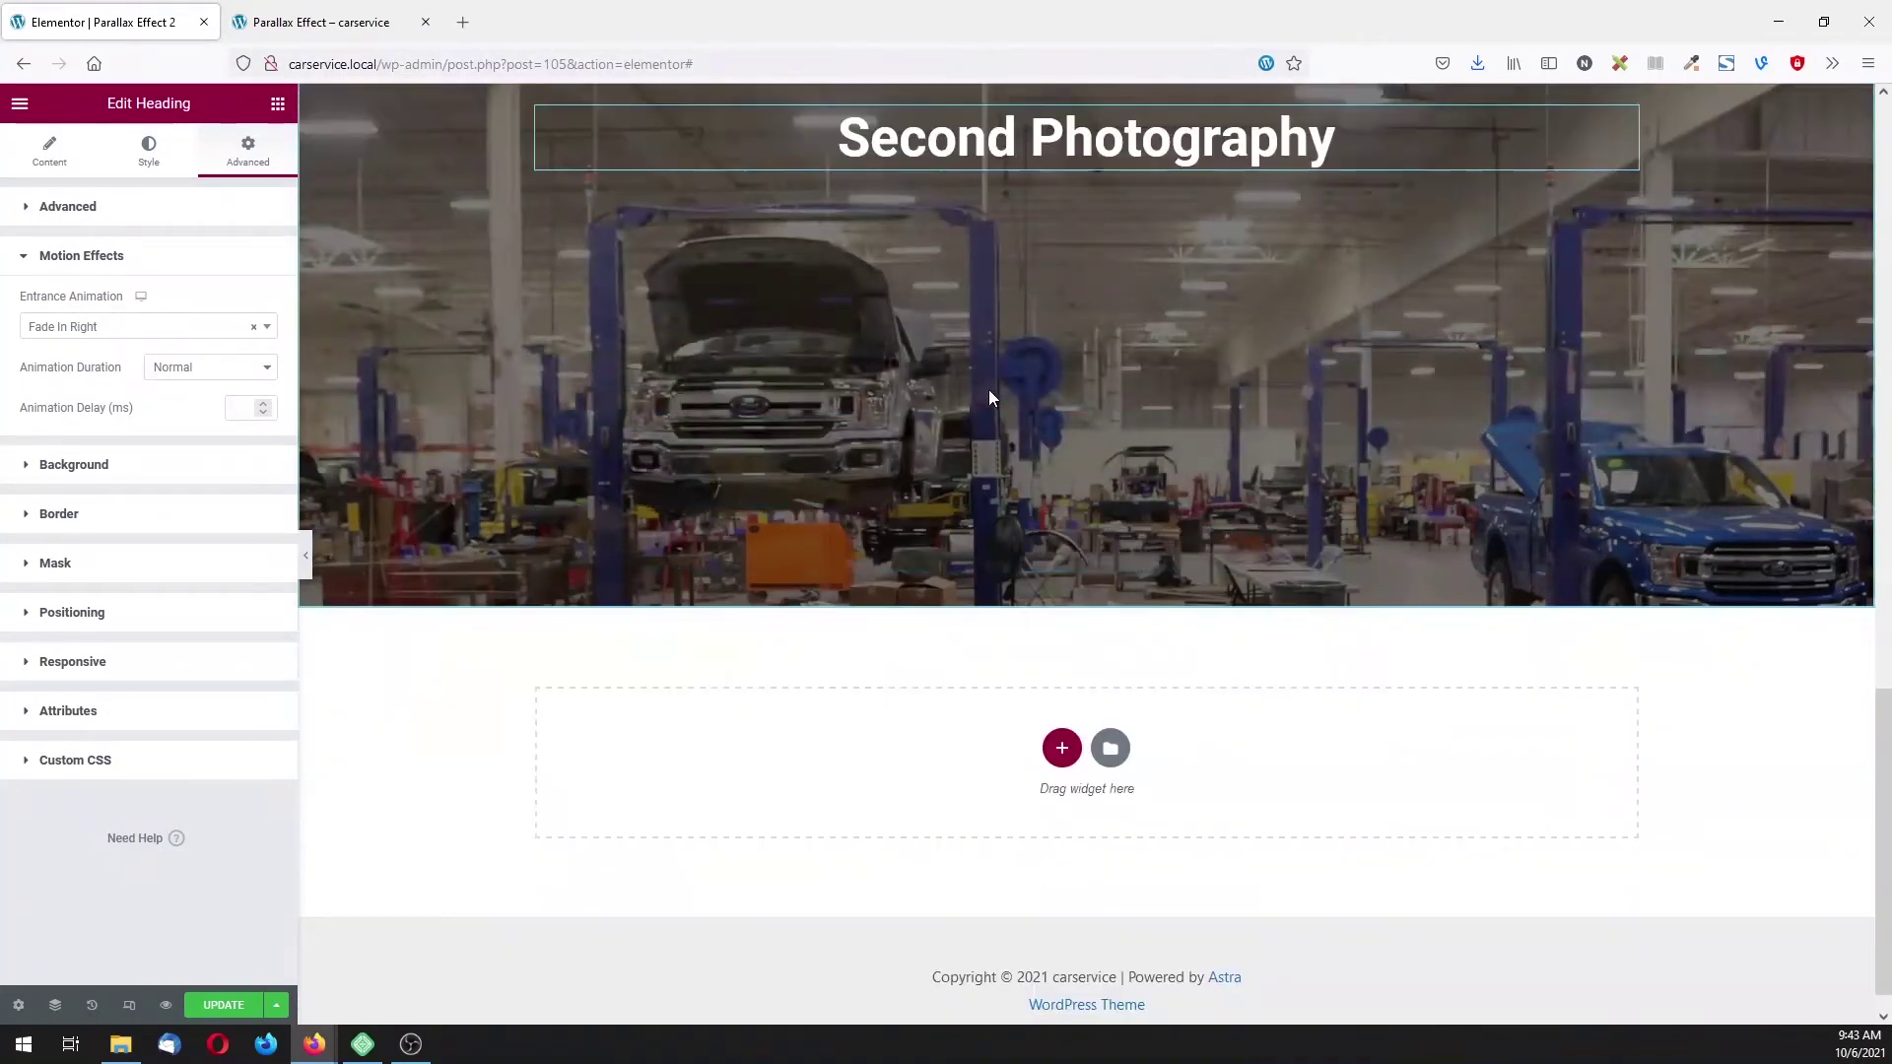
{"action": "right_click", "coordinate": [1008, 724]}
{"action": "left_click", "coordinate": [1019, 735]}
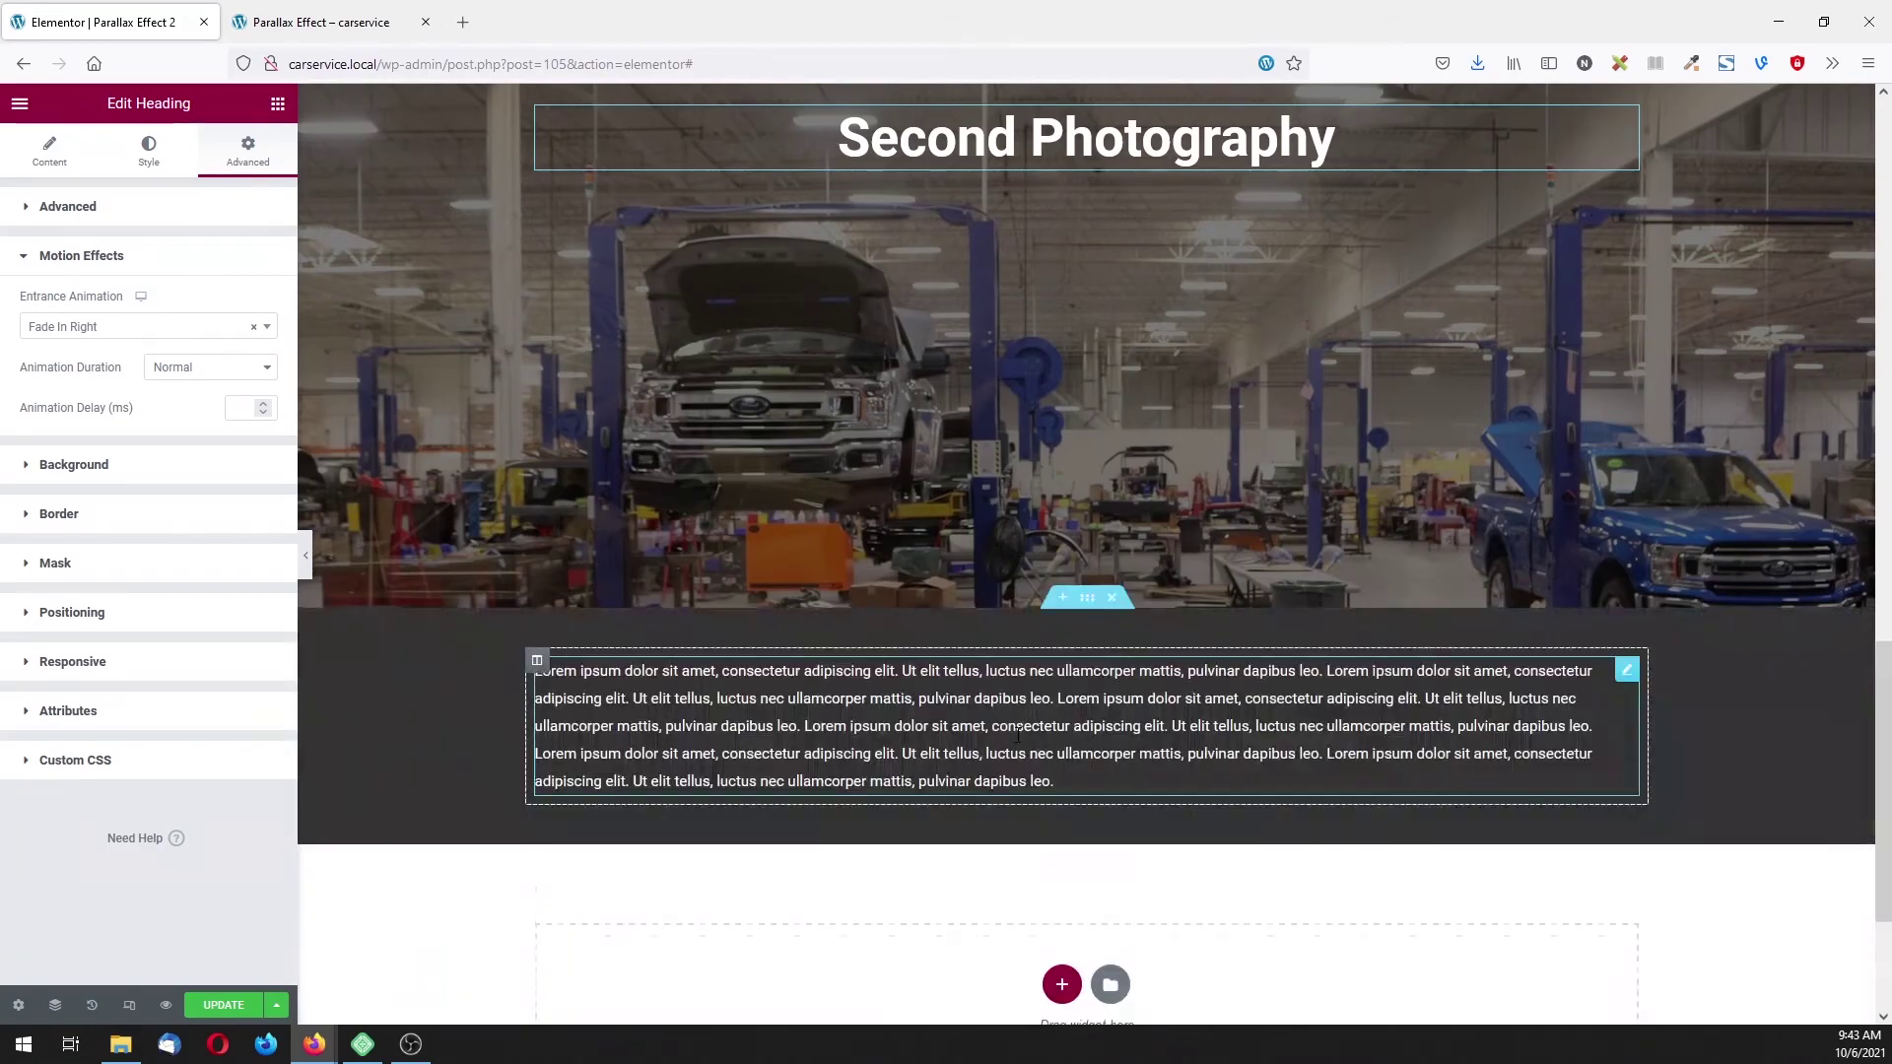
- Copy the workshop parallax section and paste it at the end of the page
{"action": "scroll", "coordinate": [1116, 421], "scroll_direction": "up", "scroll_amount": 3}
{"action": "scroll", "coordinate": [1115, 421], "scroll_direction": "up", "scroll_amount": 3}
{"action": "right_click", "coordinate": [1090, 268]}
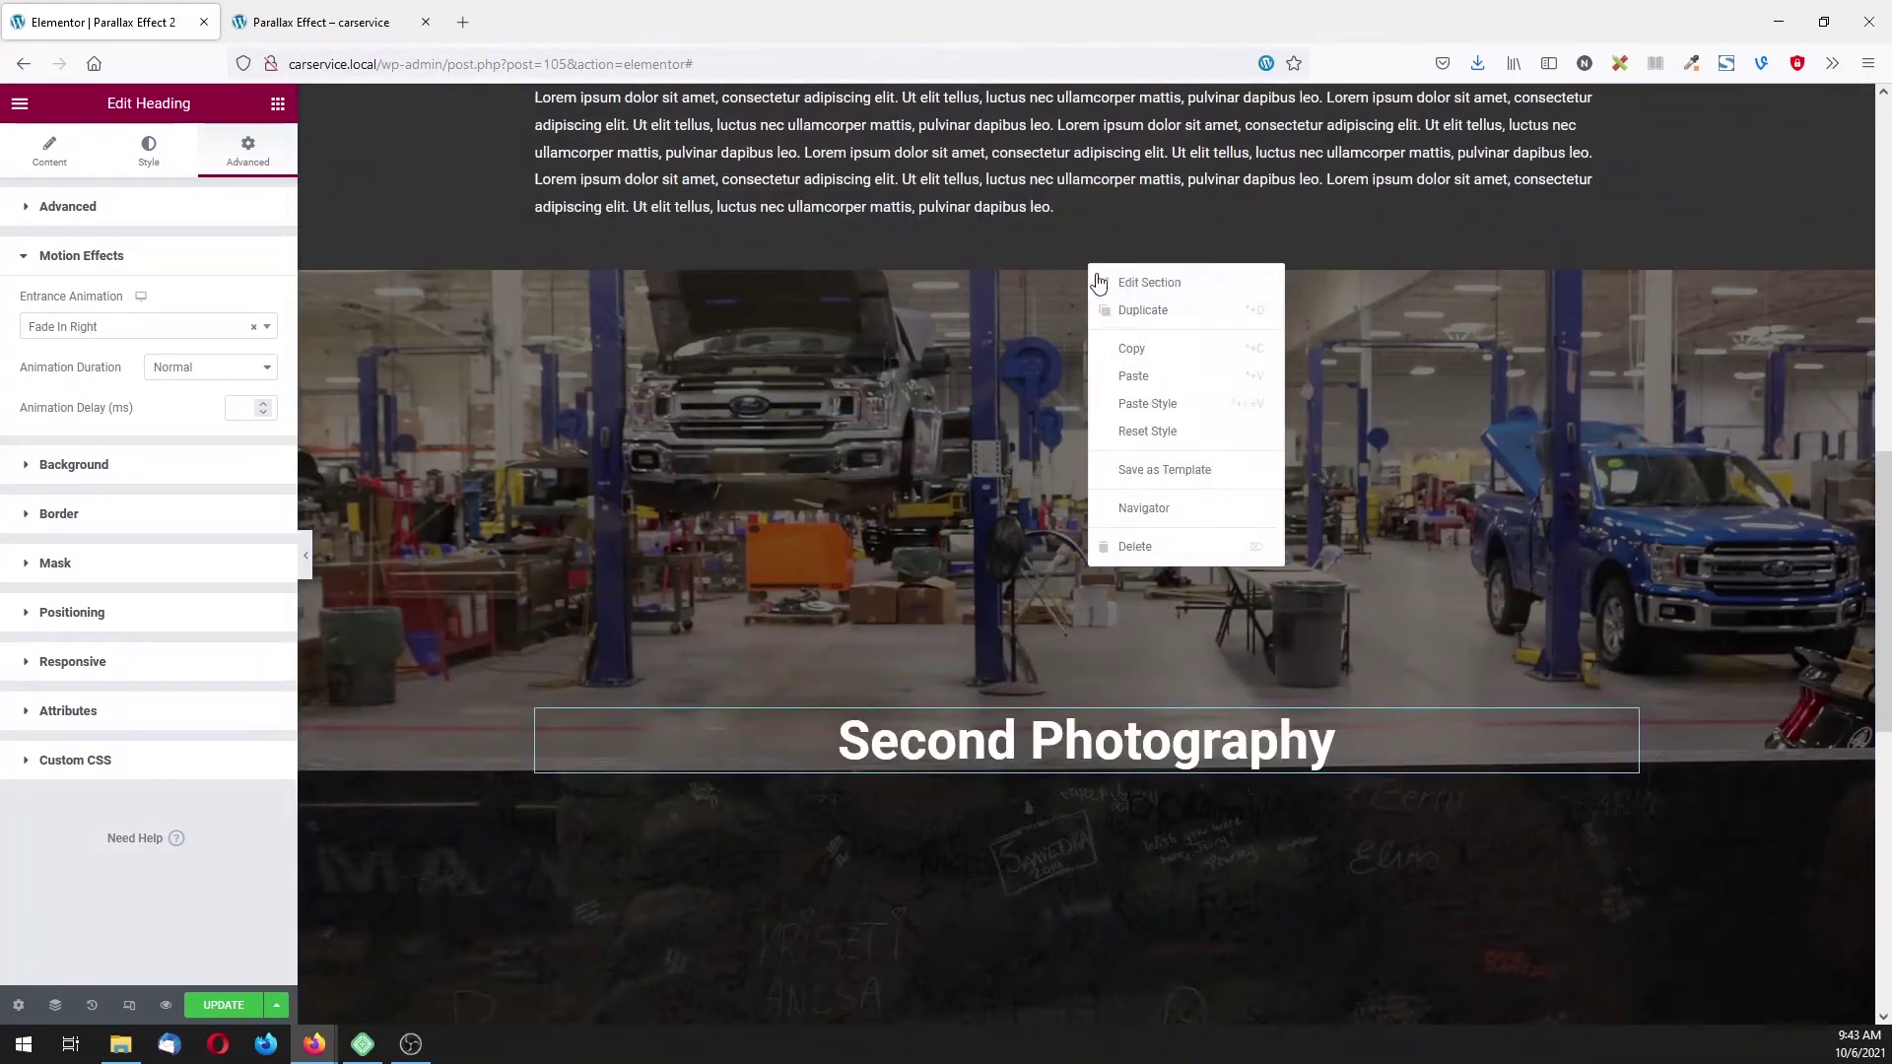
{"action": "left_click", "coordinate": [1115, 363]}
{"action": "scroll", "coordinate": [1027, 436], "scroll_direction": "down", "scroll_amount": 5}
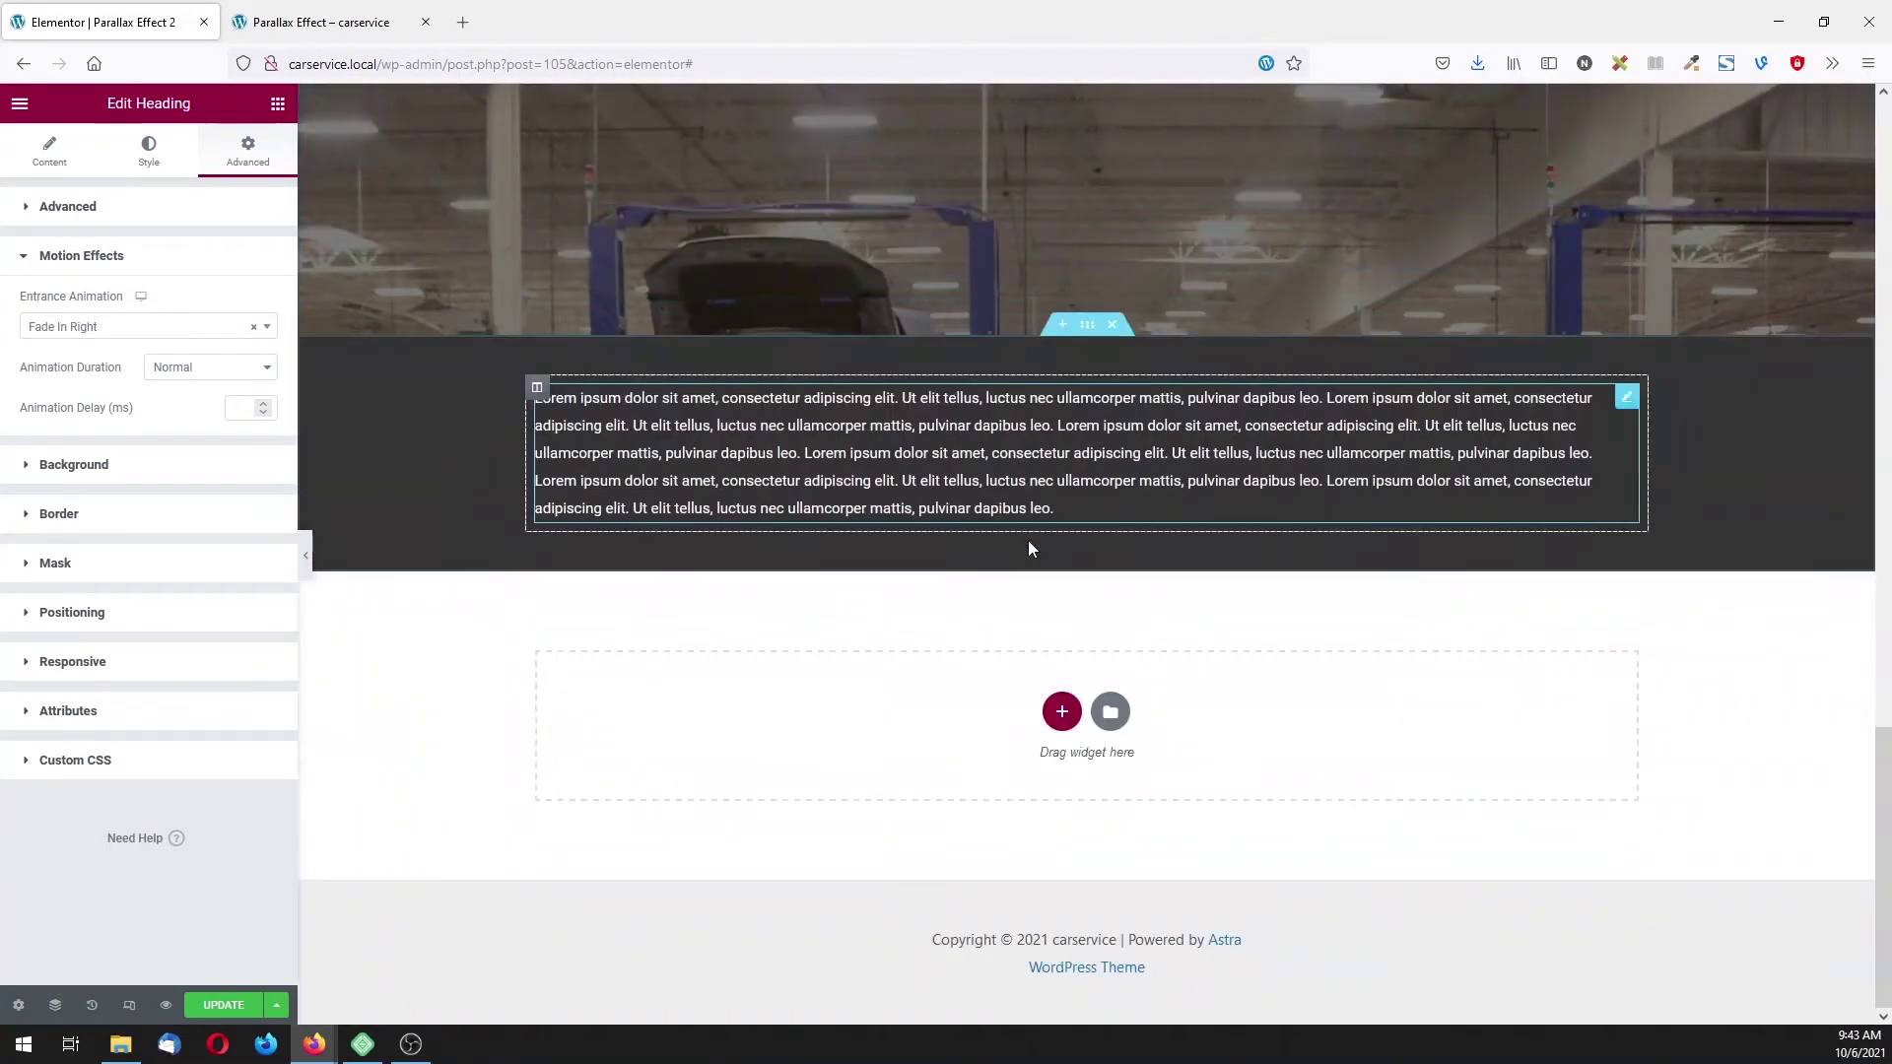
{"action": "right_click", "coordinate": [992, 679]}
{"action": "left_click", "coordinate": [1024, 694]}
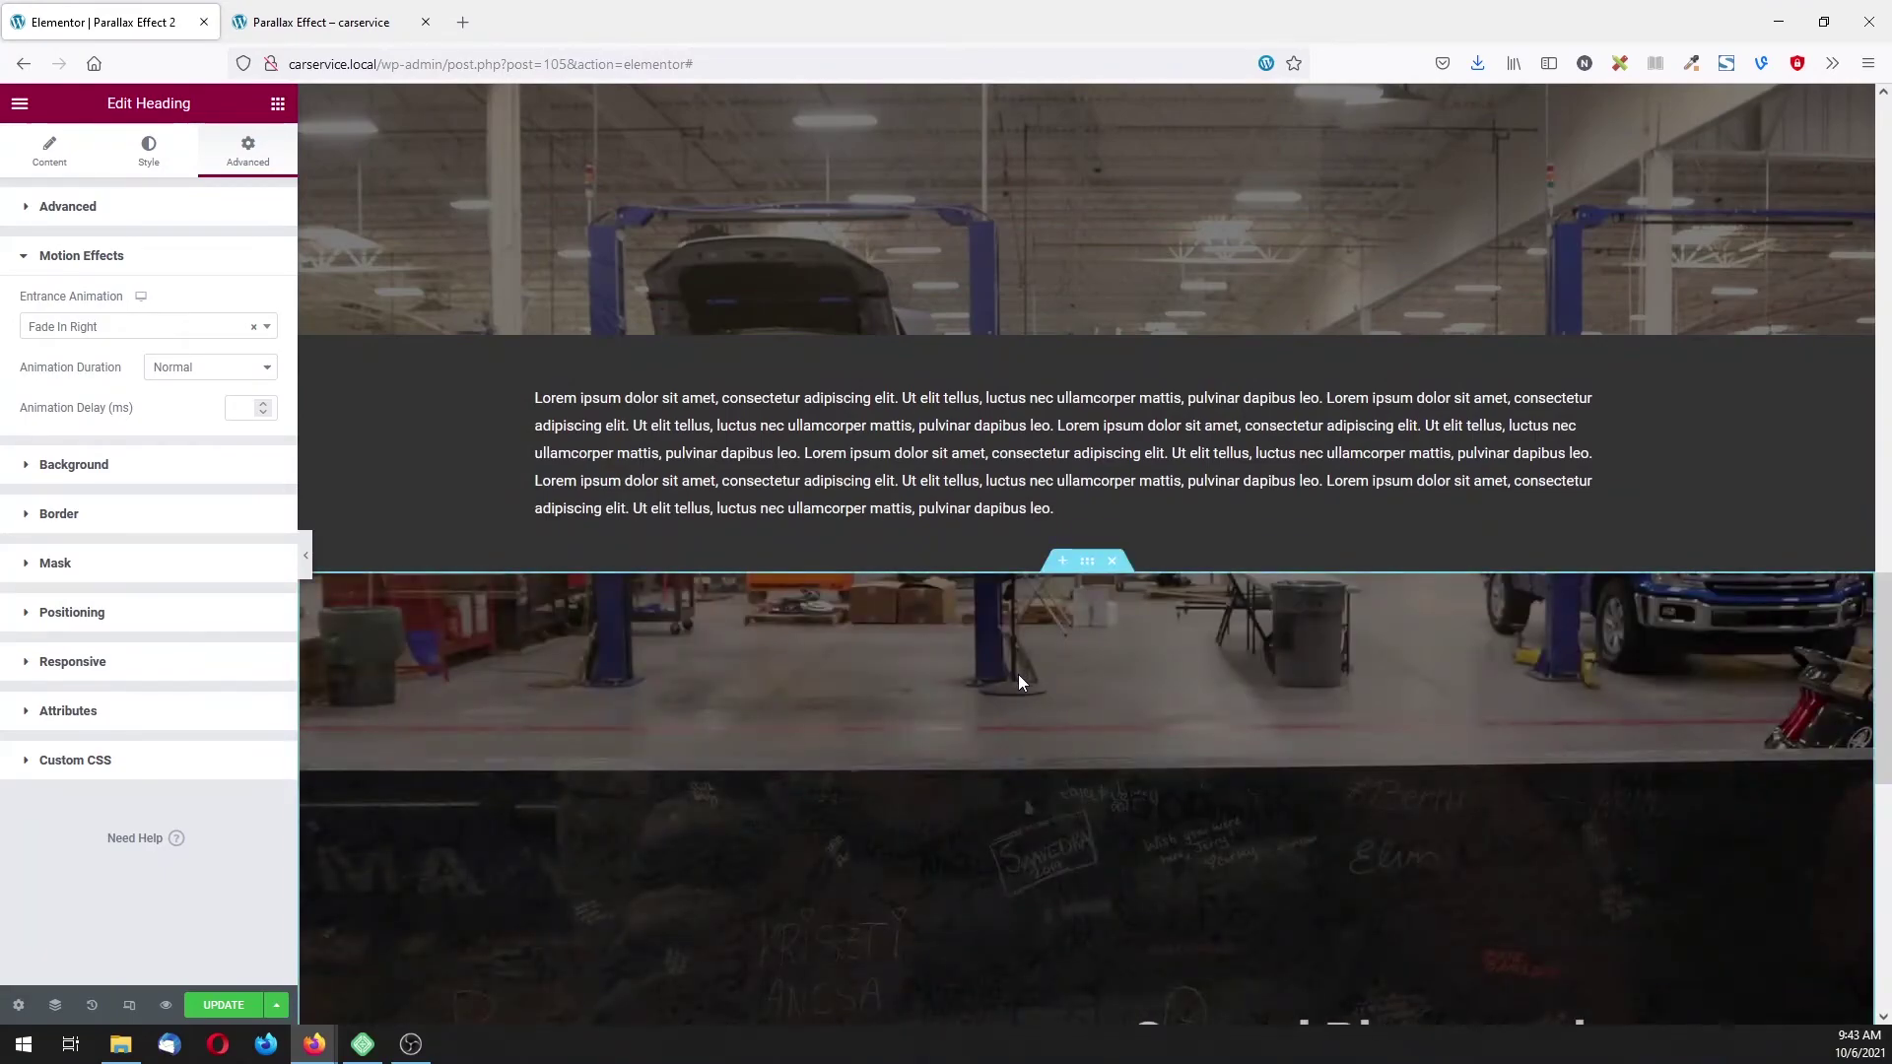
- Set the new section's background image to the dog photo
{"action": "left_click", "coordinate": [1089, 562]}
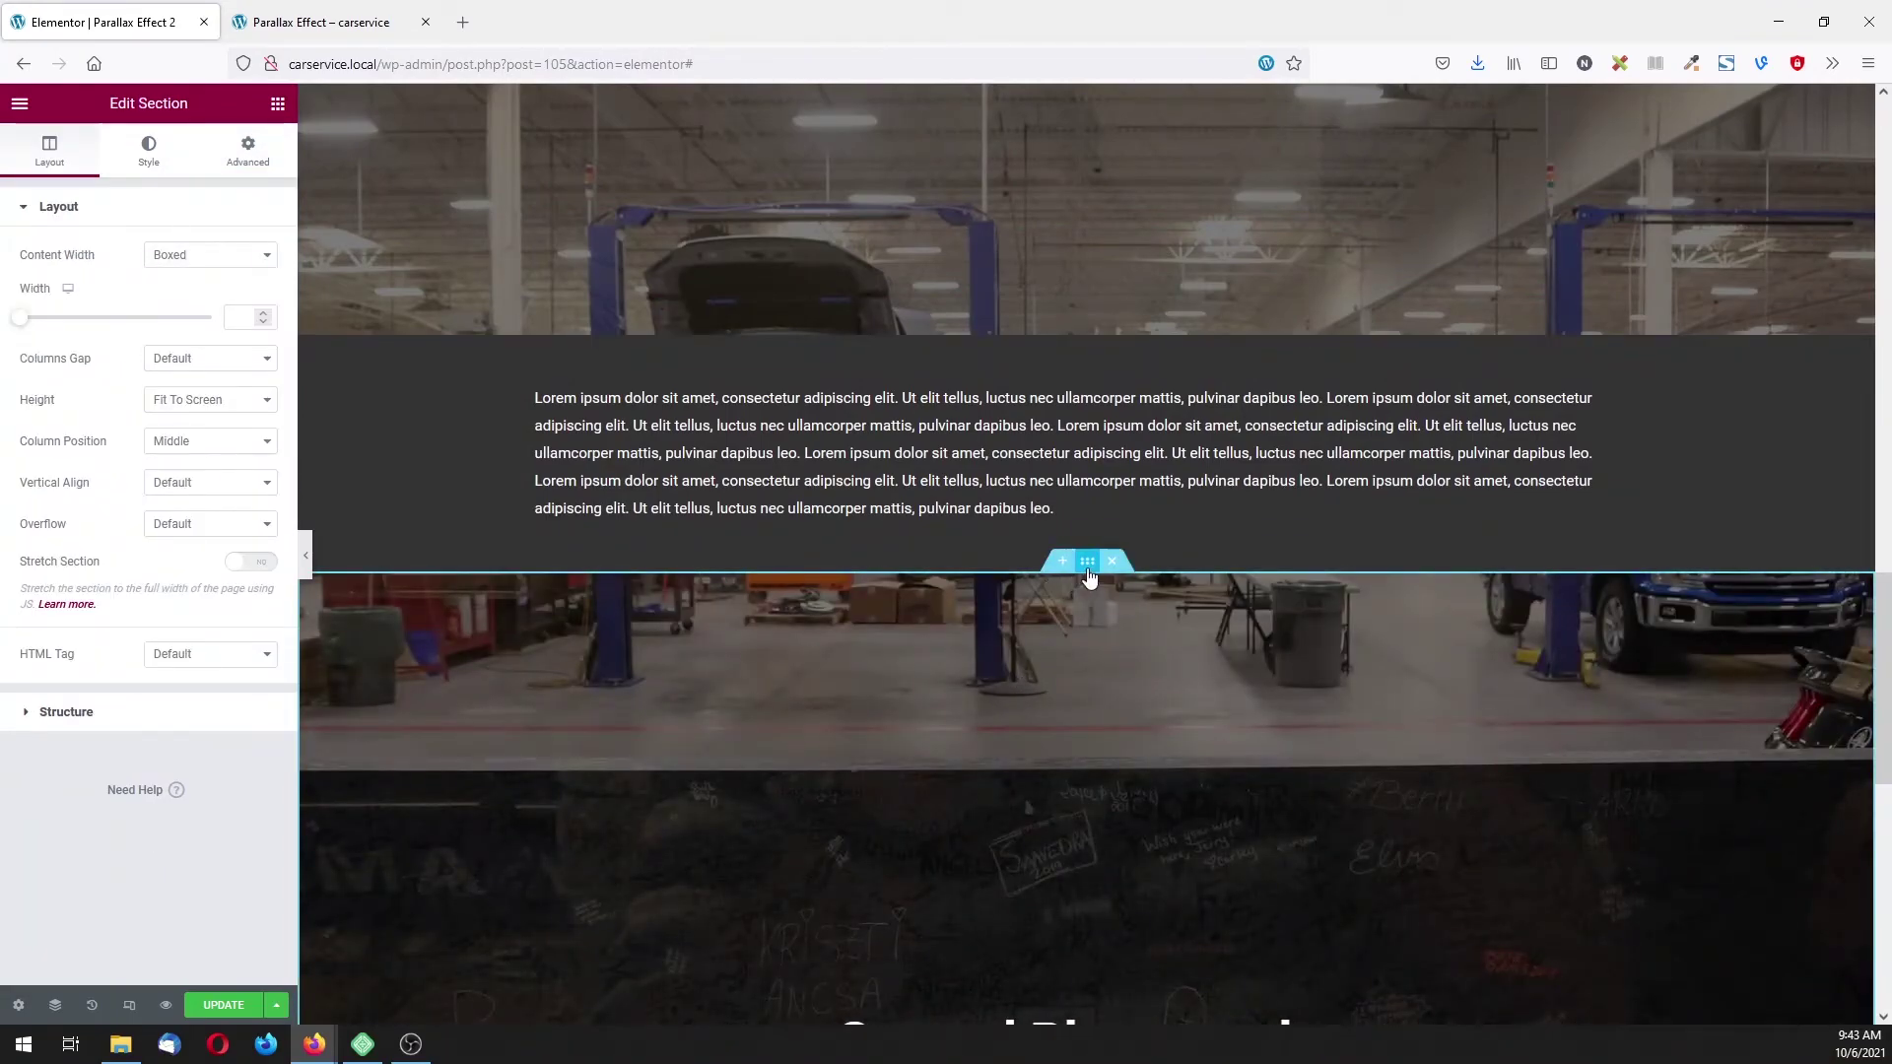
{"action": "left_click", "coordinate": [146, 150]}
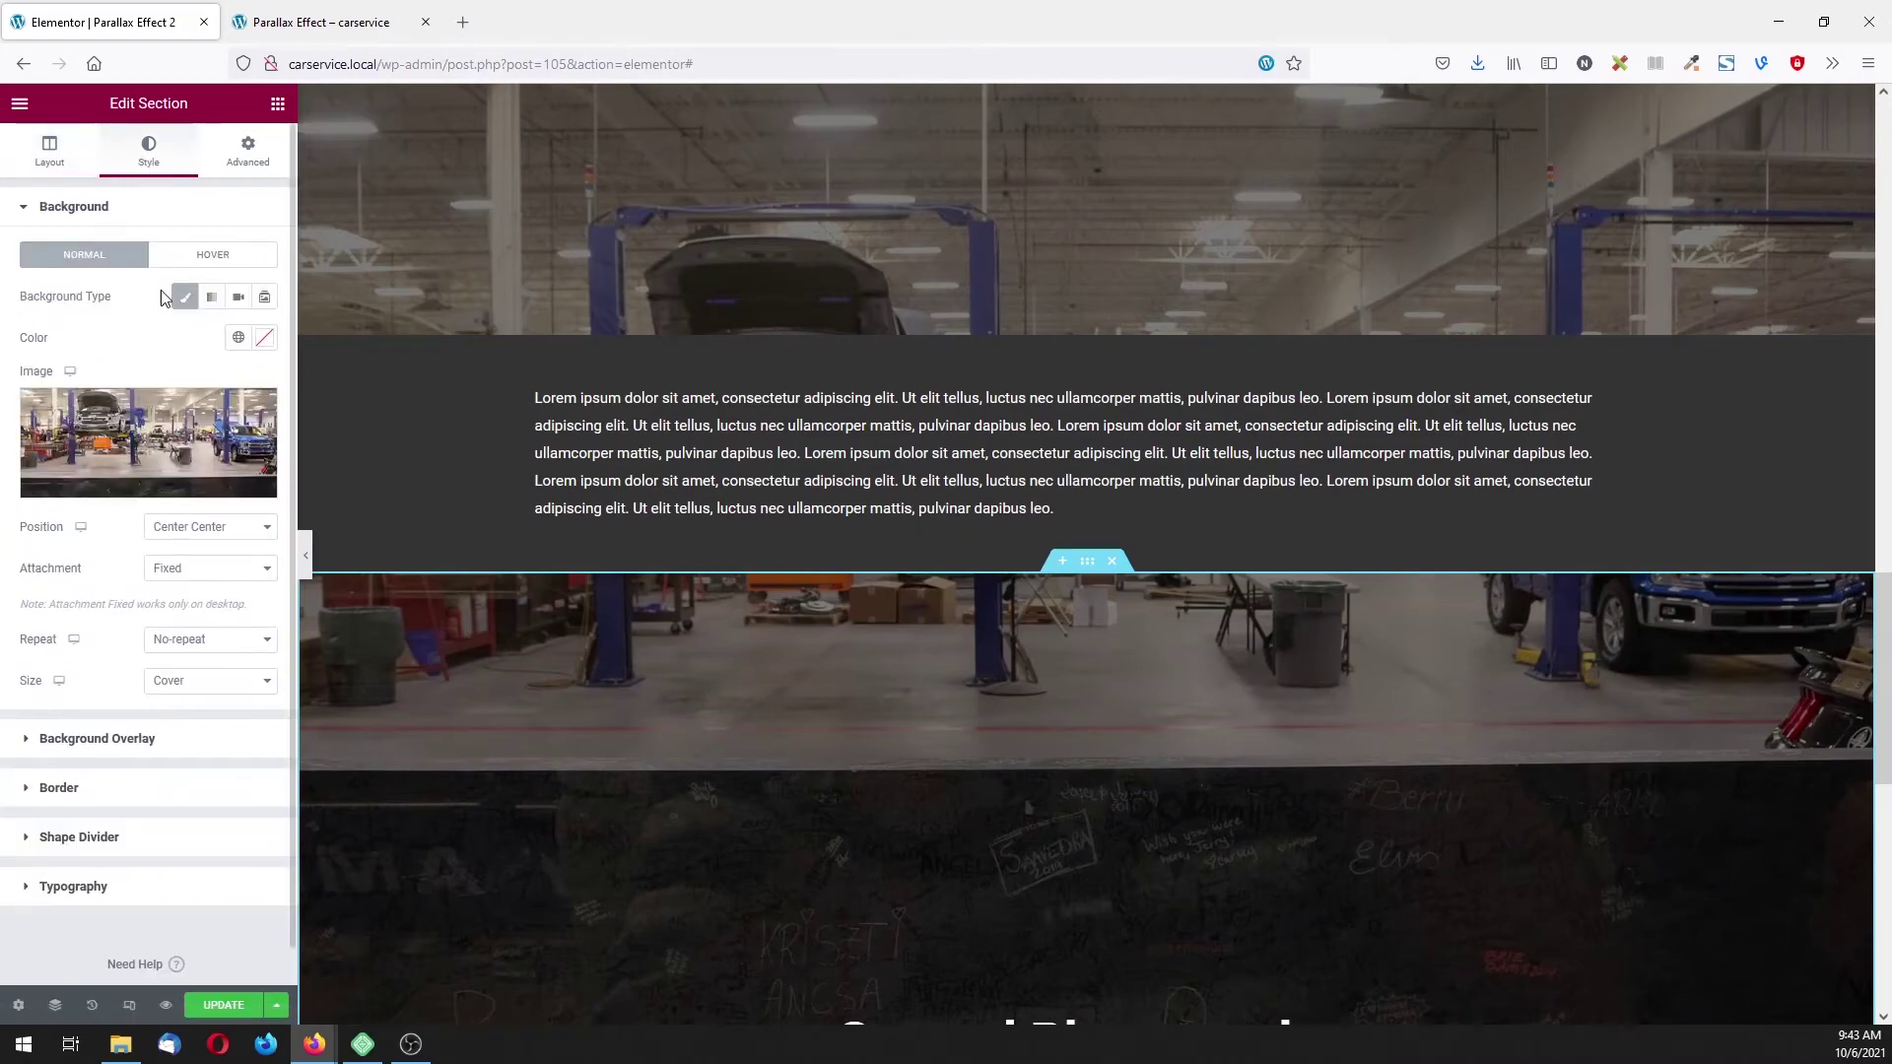
{"action": "left_click", "coordinate": [261, 428]}
{"action": "left_click", "coordinate": [481, 394]}
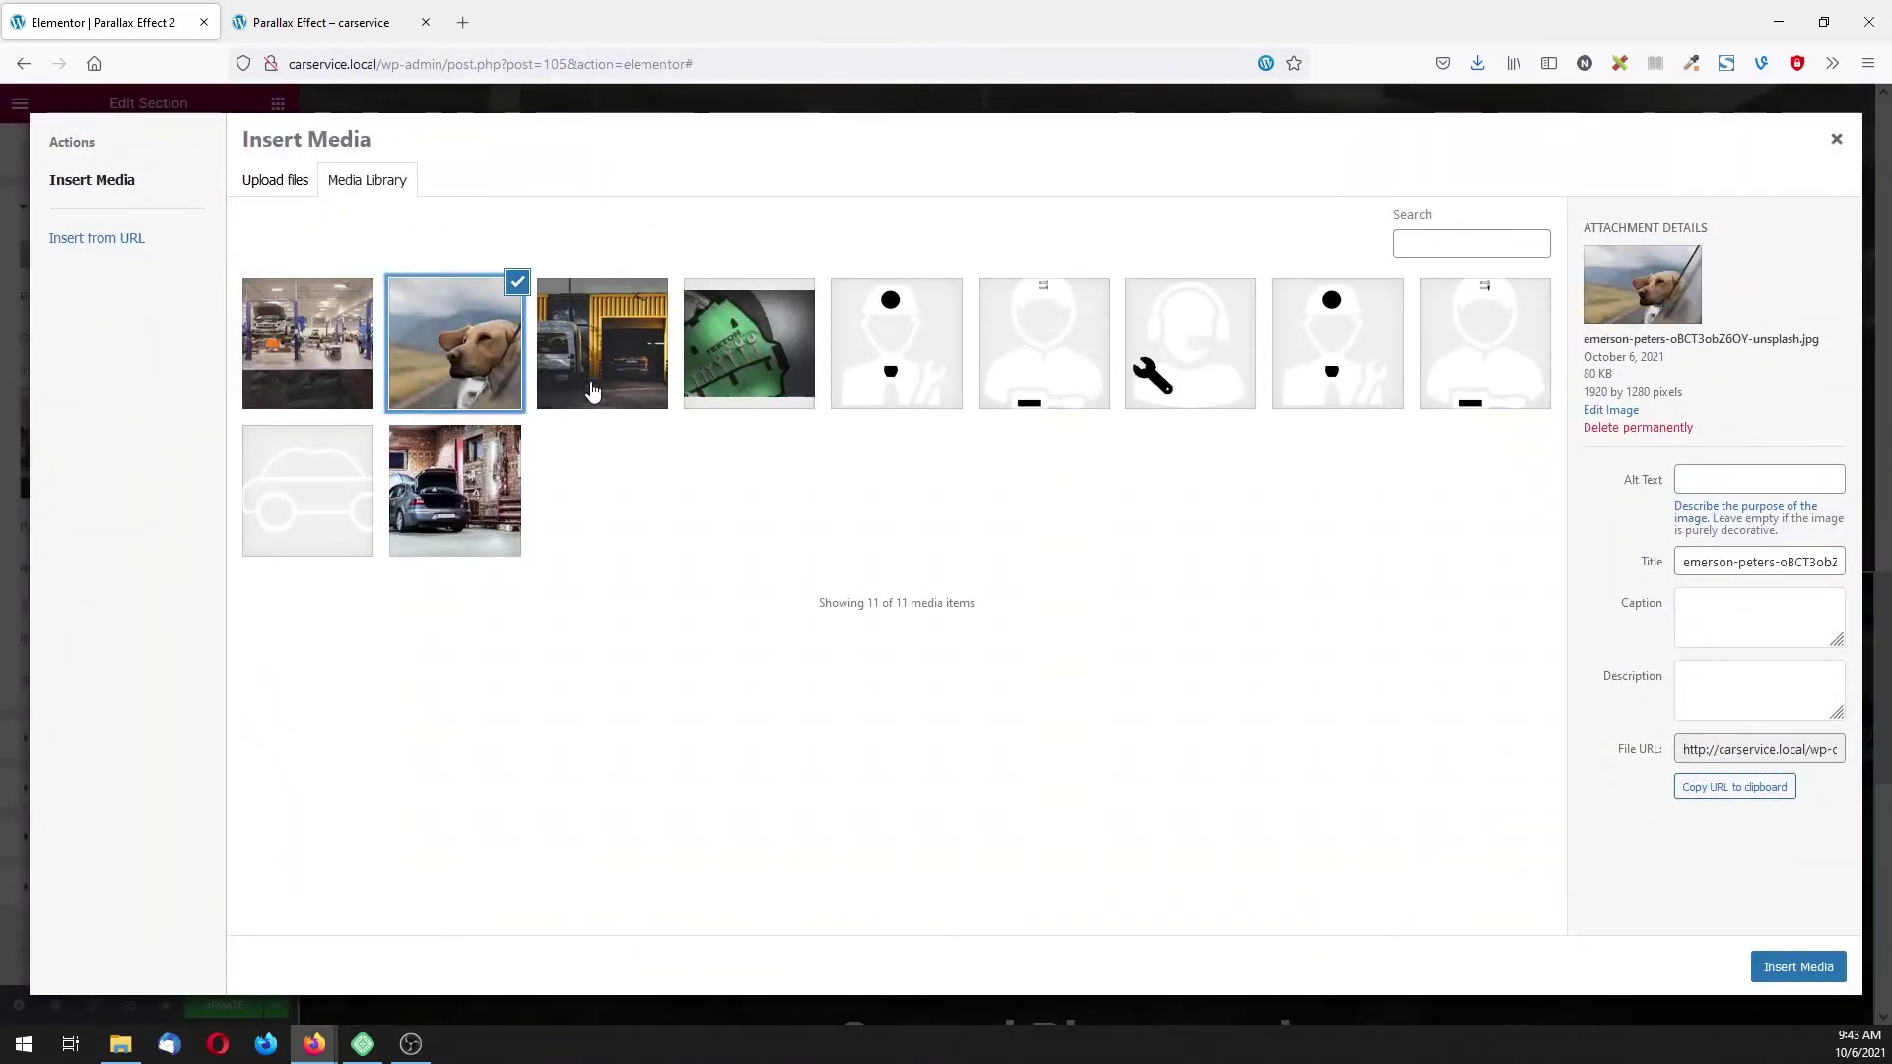
{"action": "left_click", "coordinate": [1798, 967]}
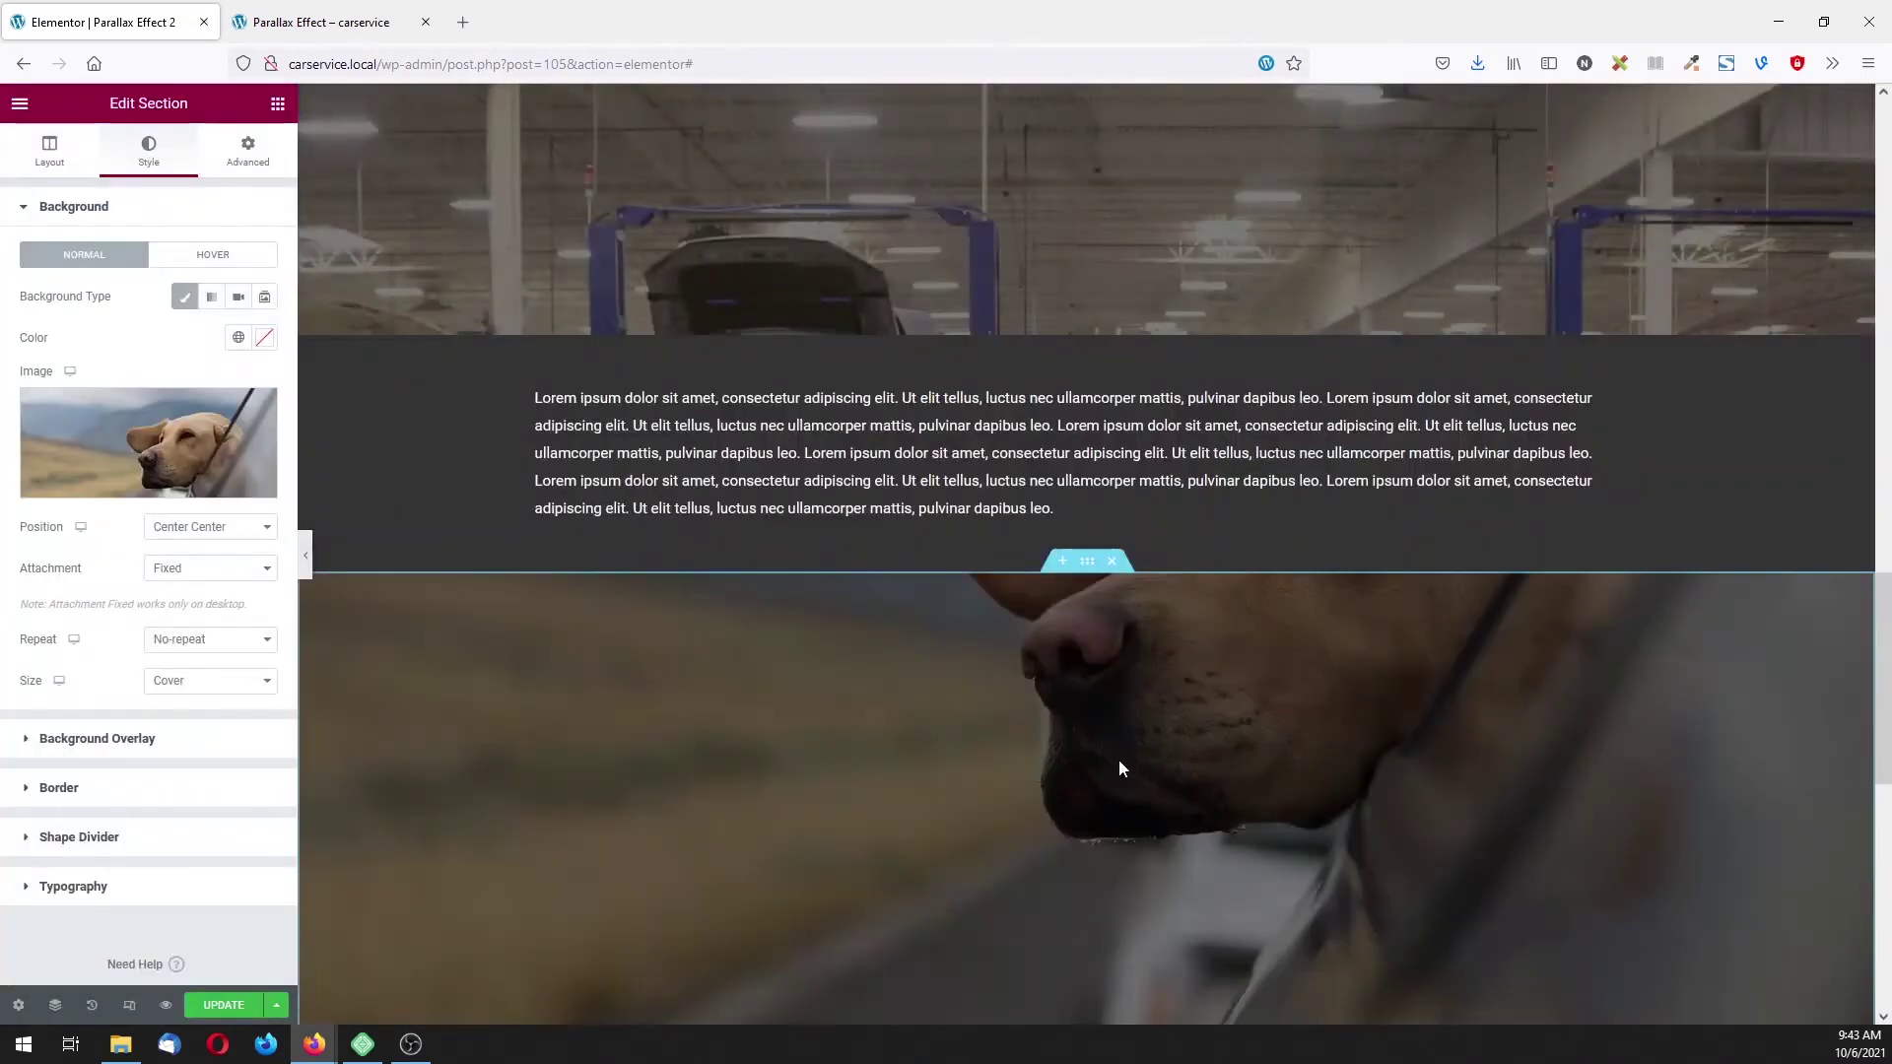
- Give the heading over the dog photo a Fade In Up entrance animation
{"action": "scroll", "coordinate": [730, 654], "scroll_direction": "down", "scroll_amount": 3}
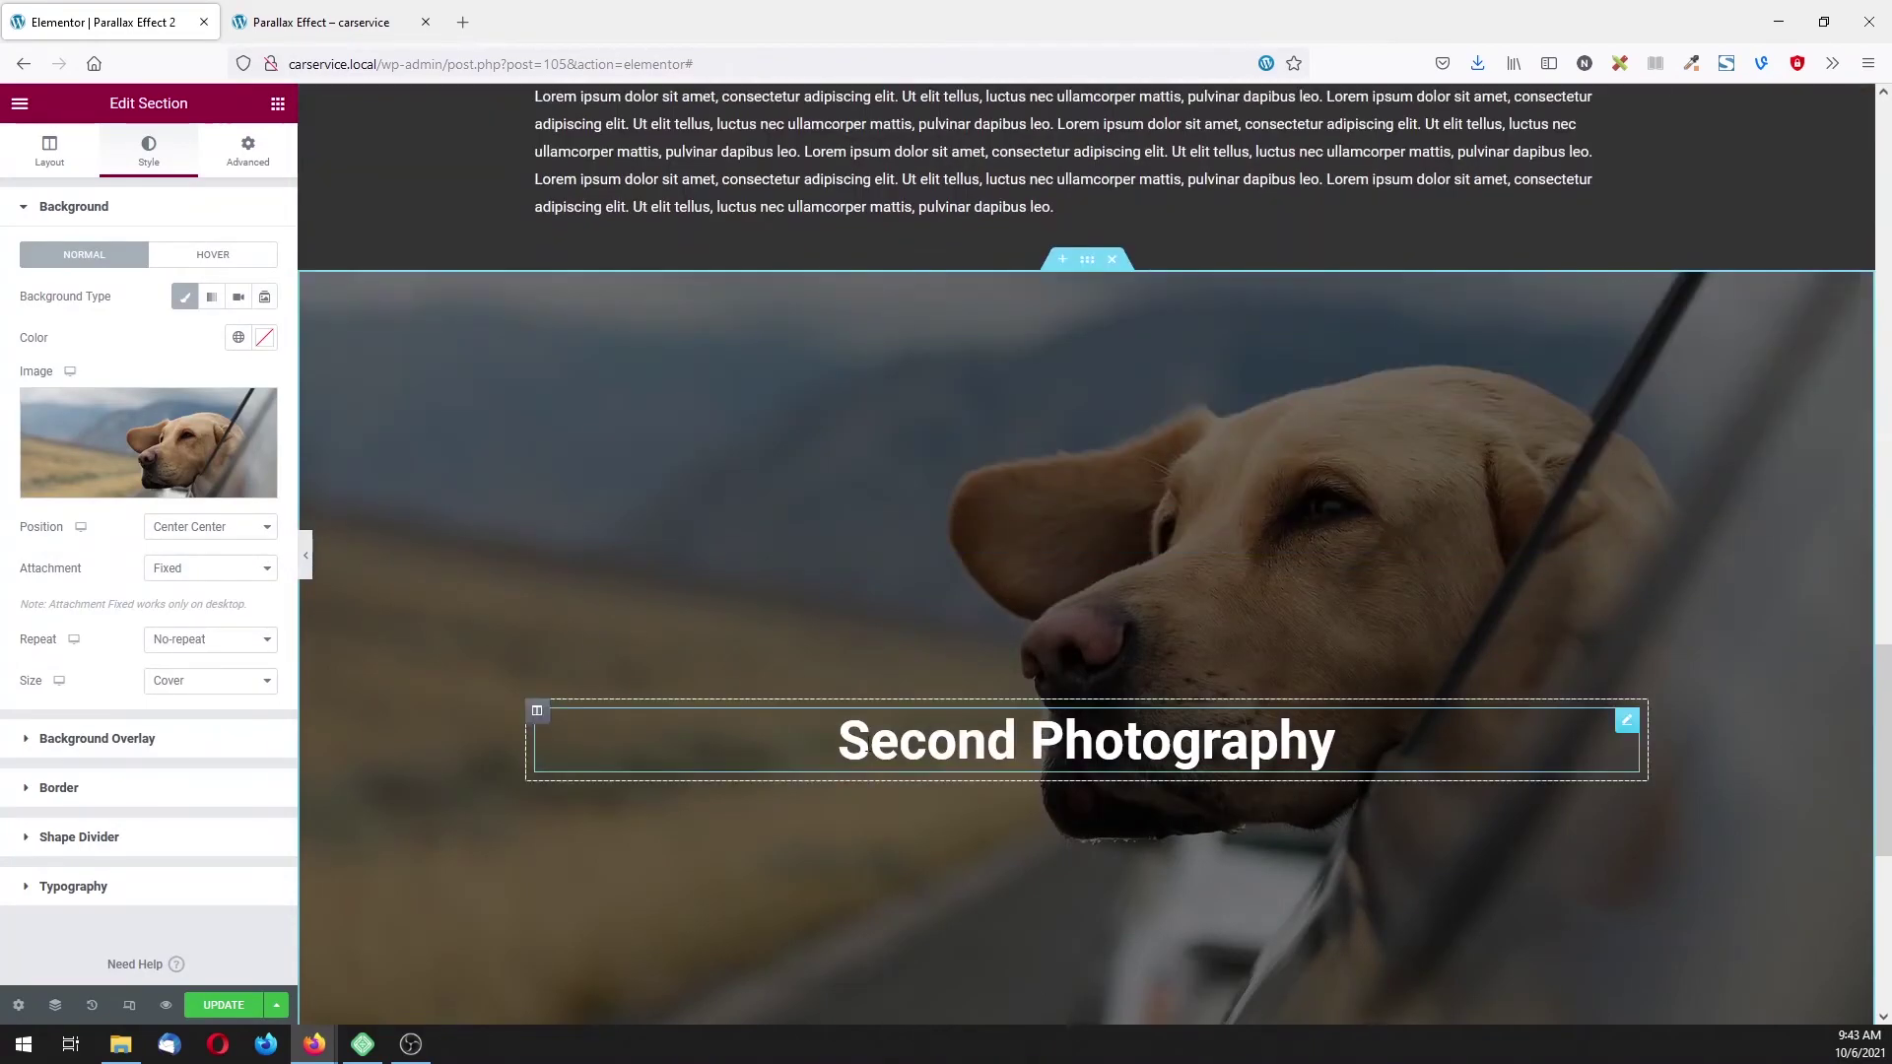
{"action": "left_click", "coordinate": [1083, 741]}
{"action": "left_click", "coordinate": [262, 164]}
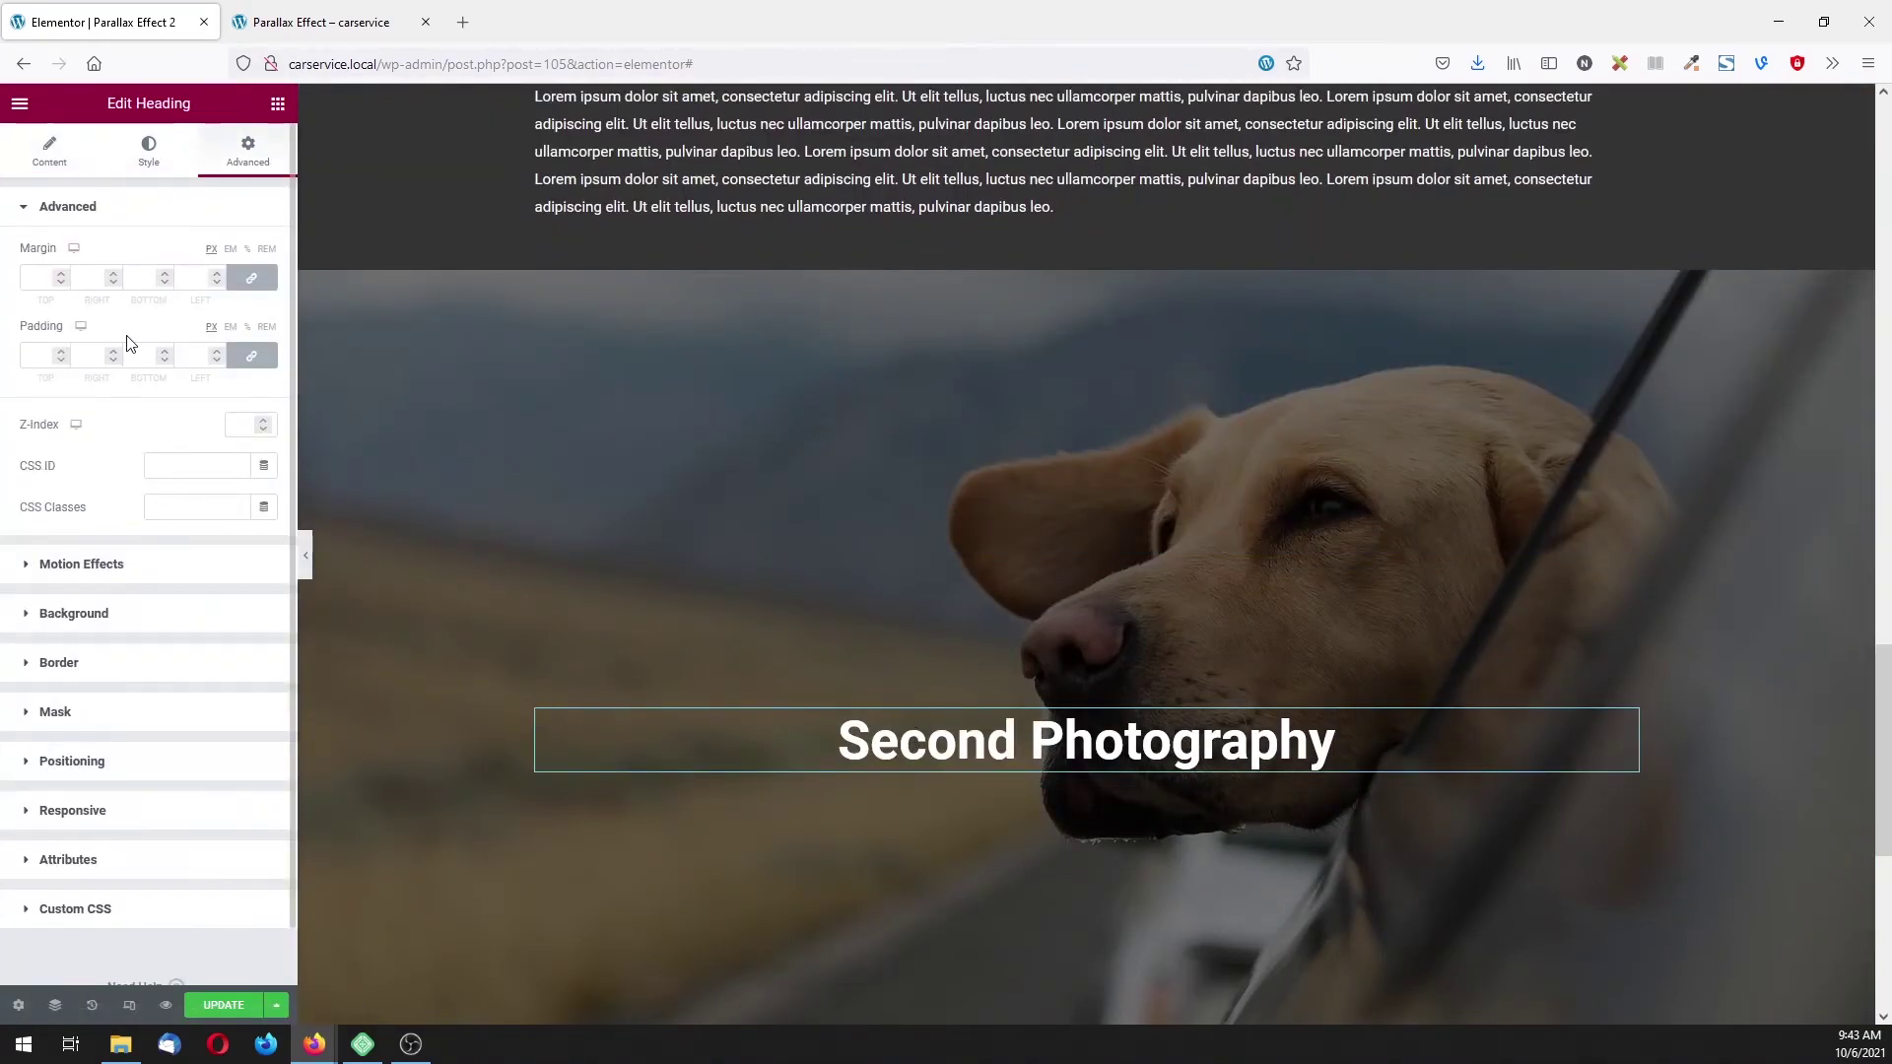
{"action": "left_click", "coordinate": [152, 566]}
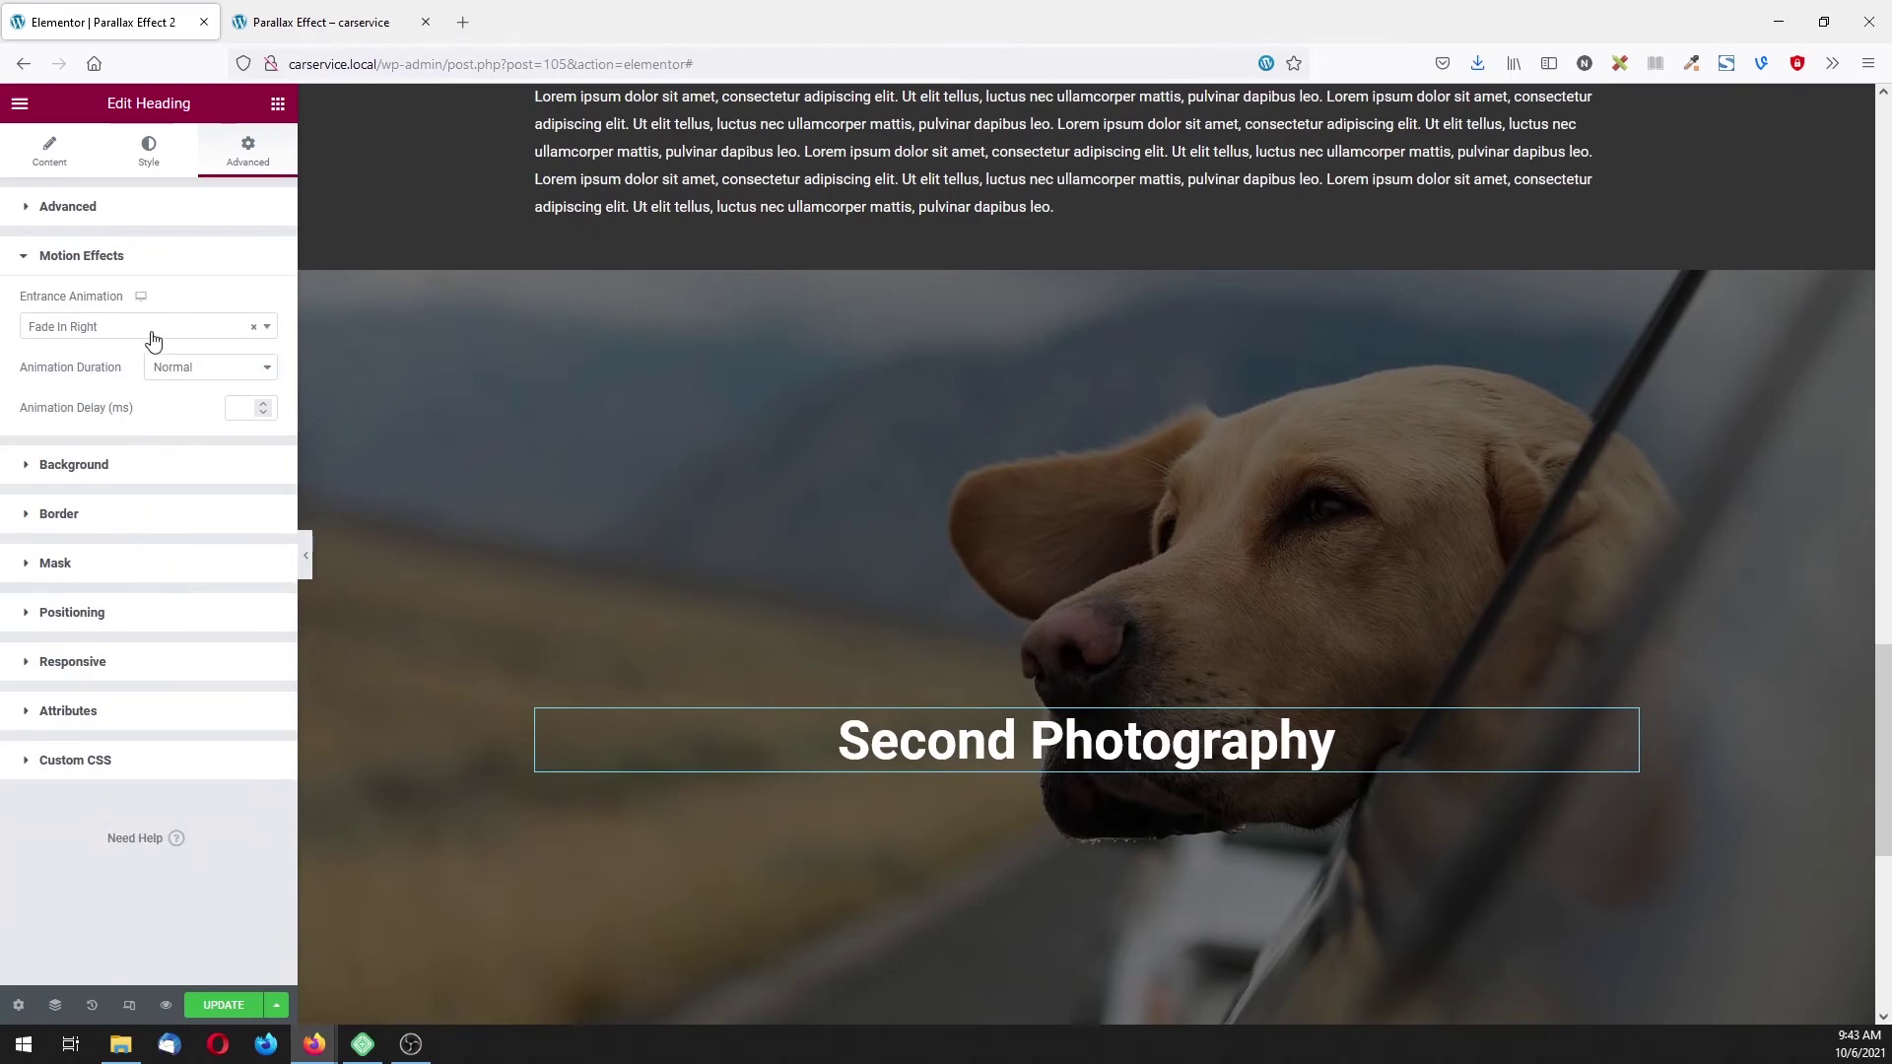
{"action": "left_click", "coordinate": [148, 329]}
{"action": "left_click", "coordinate": [116, 524]}
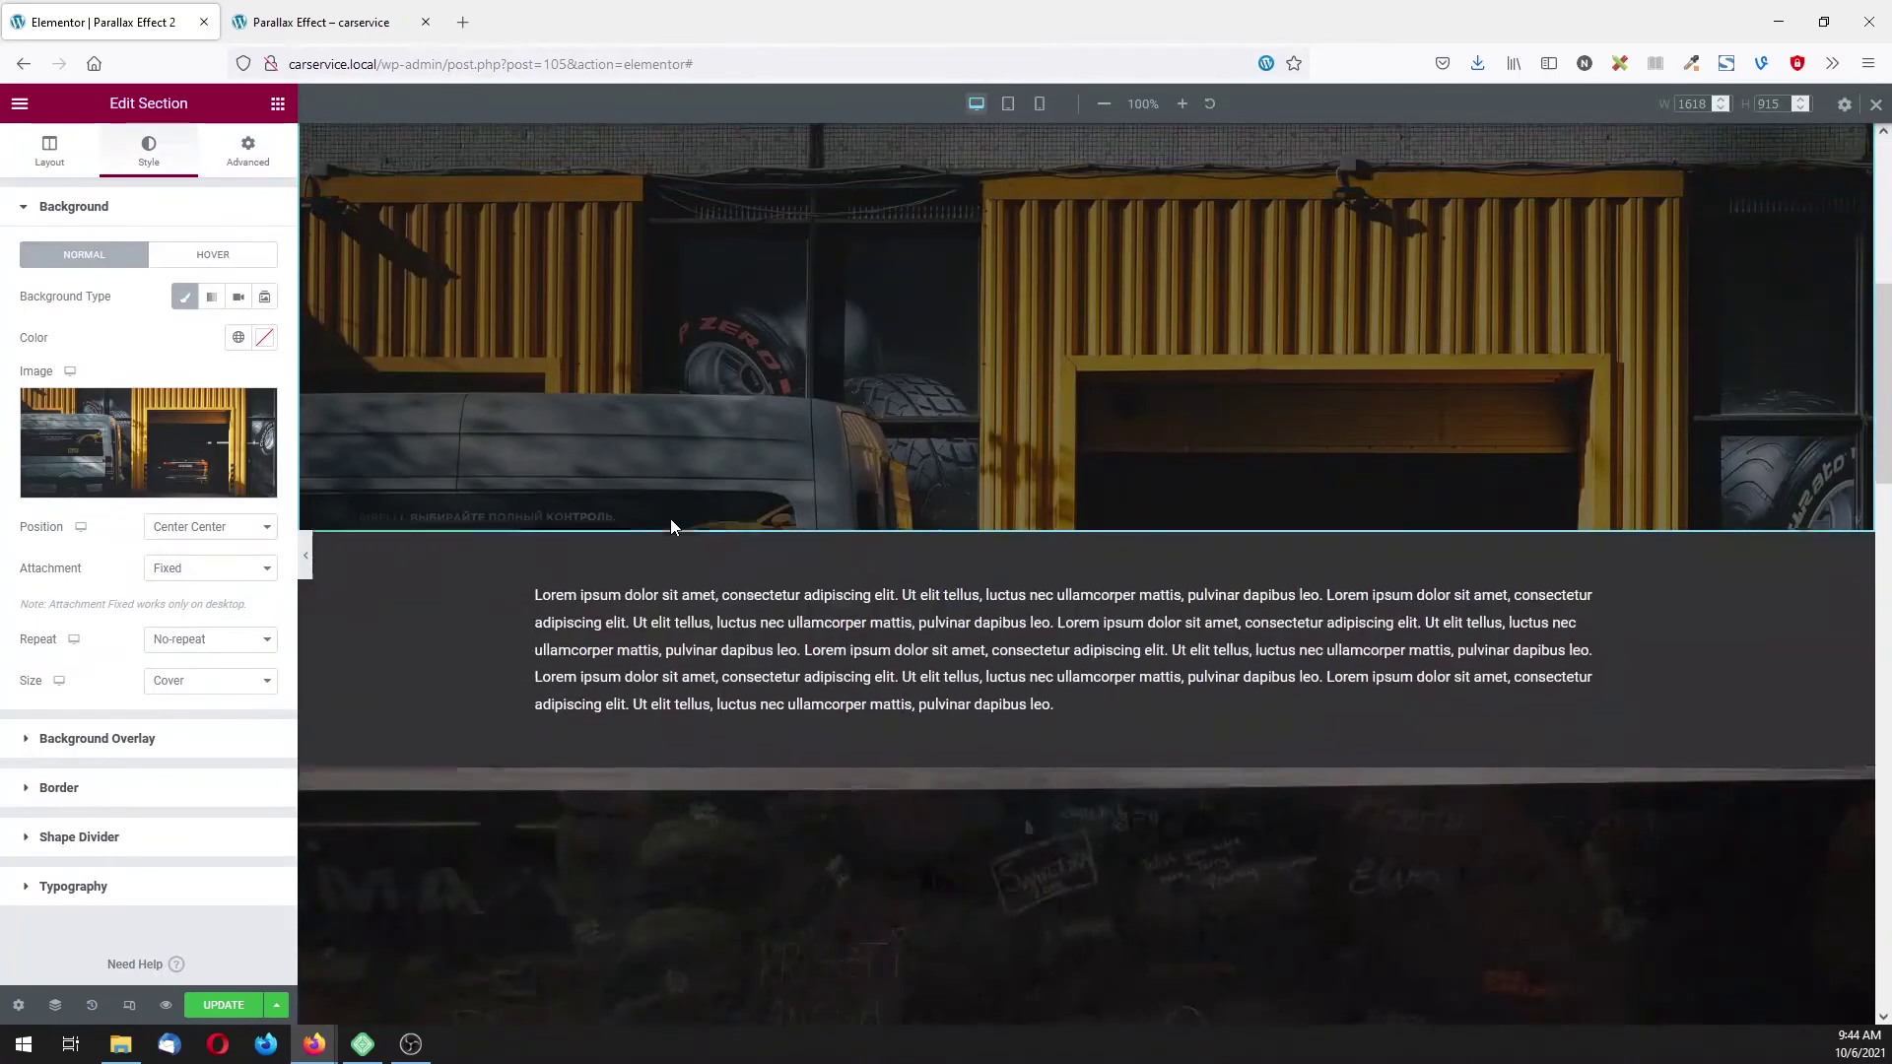
{"action": "scroll", "coordinate": [670, 523], "scroll_direction": "down", "scroll_amount": 10}
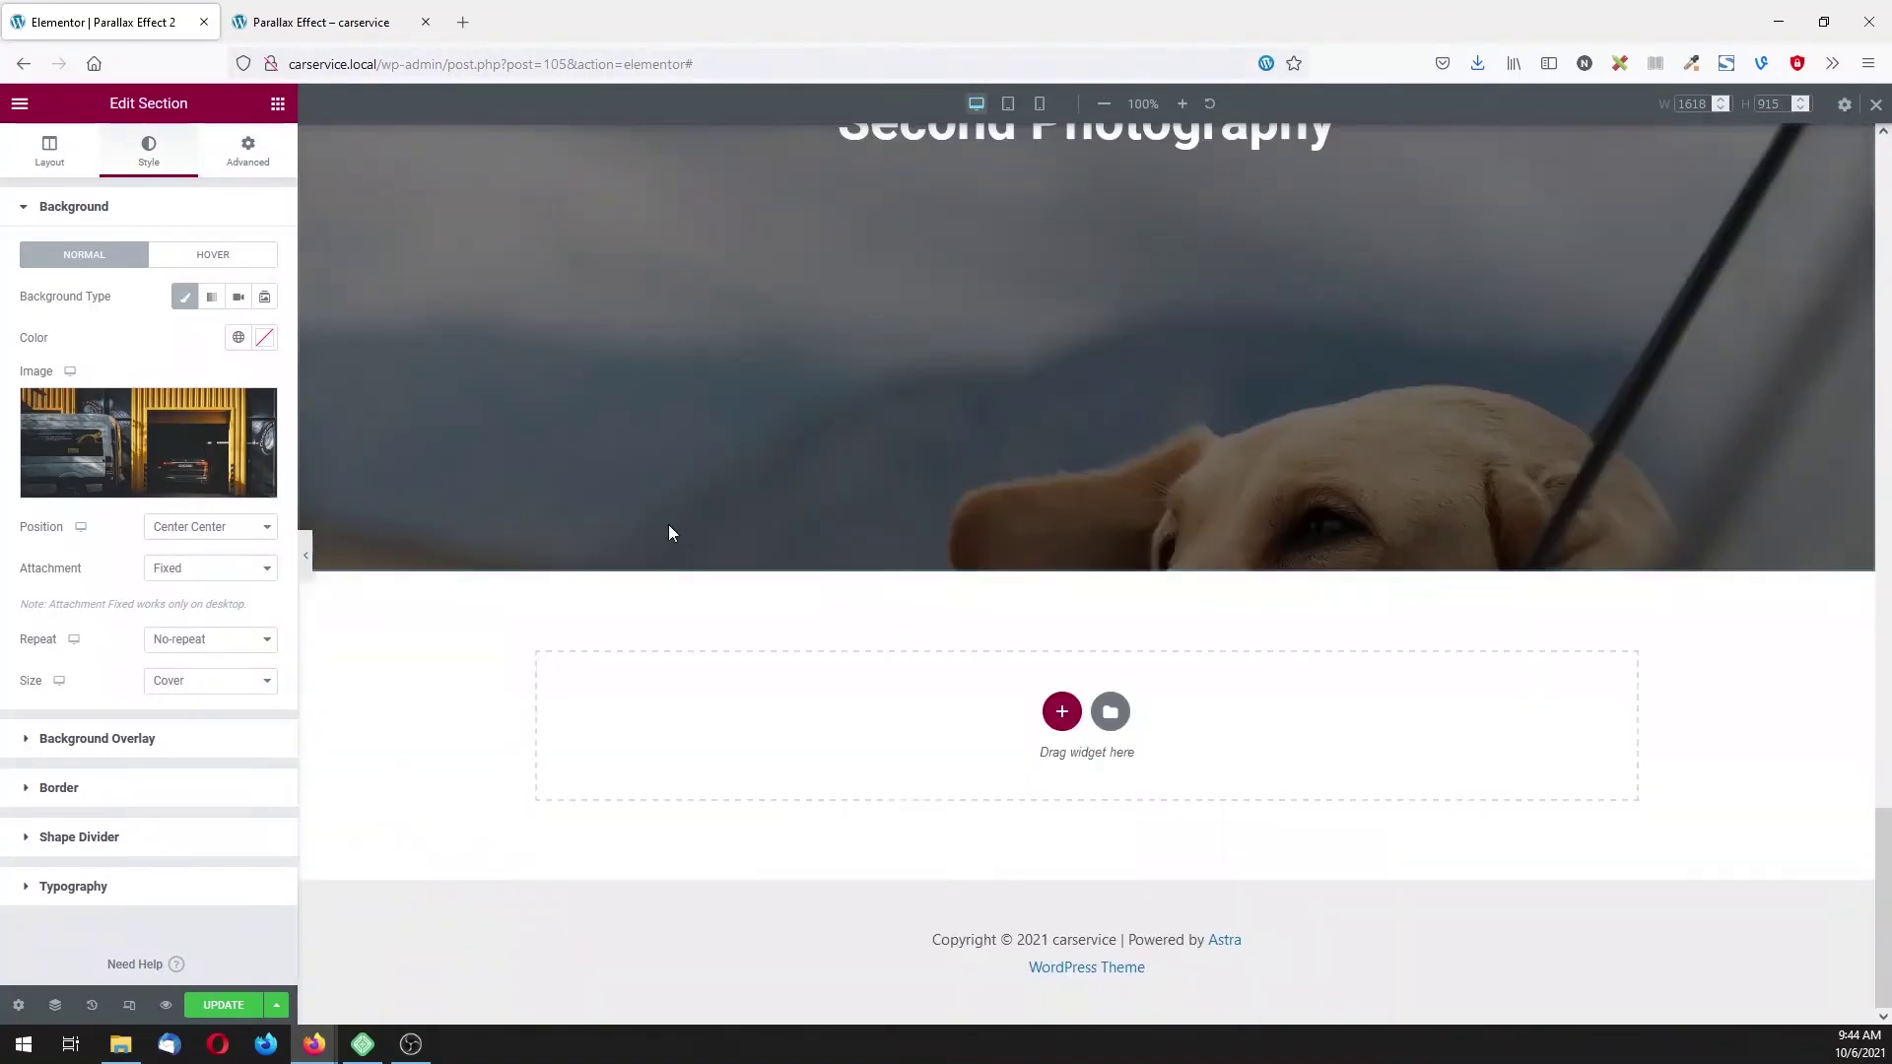
{"action": "scroll", "coordinate": [667, 528], "scroll_direction": "up", "scroll_amount": 5}
{"action": "scroll", "coordinate": [666, 537], "scroll_direction": "up", "scroll_amount": 6}
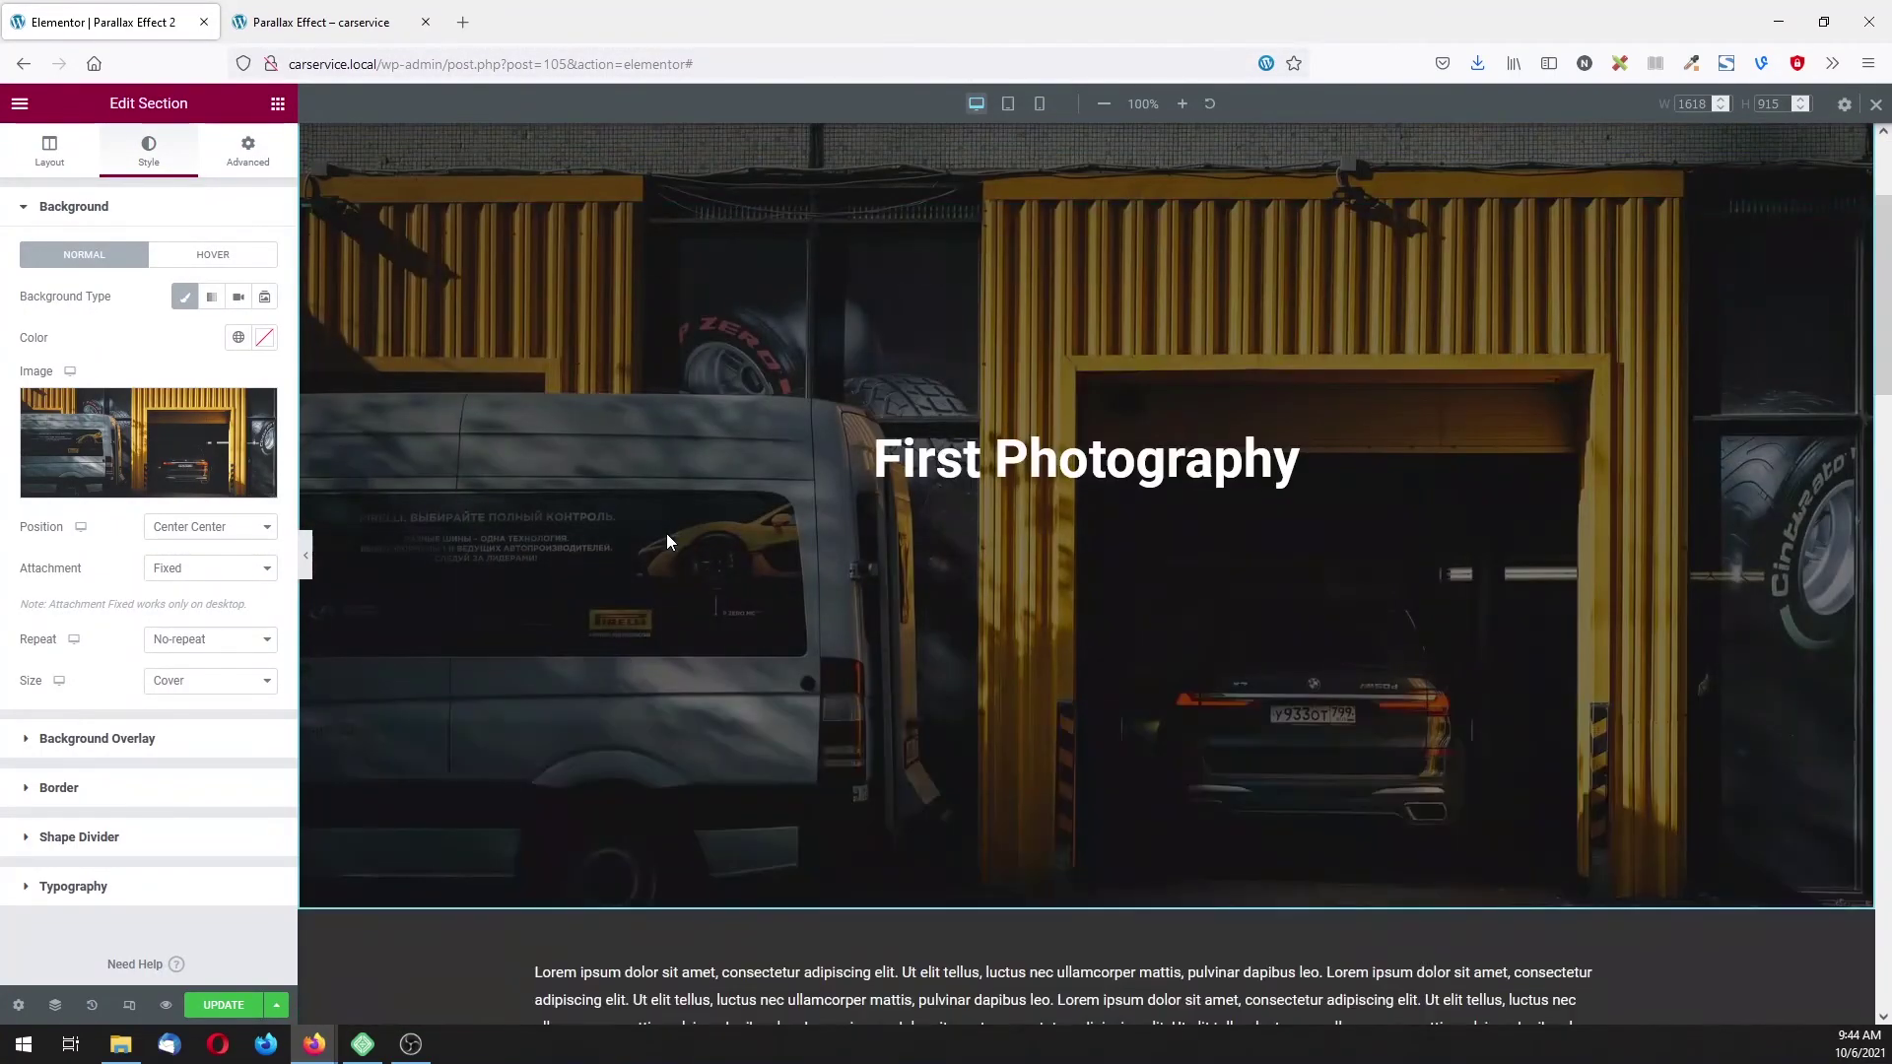
- Update the page and scroll the preview through the garage, workshop and dog sections and back
{"action": "left_click", "coordinate": [209, 1005]}
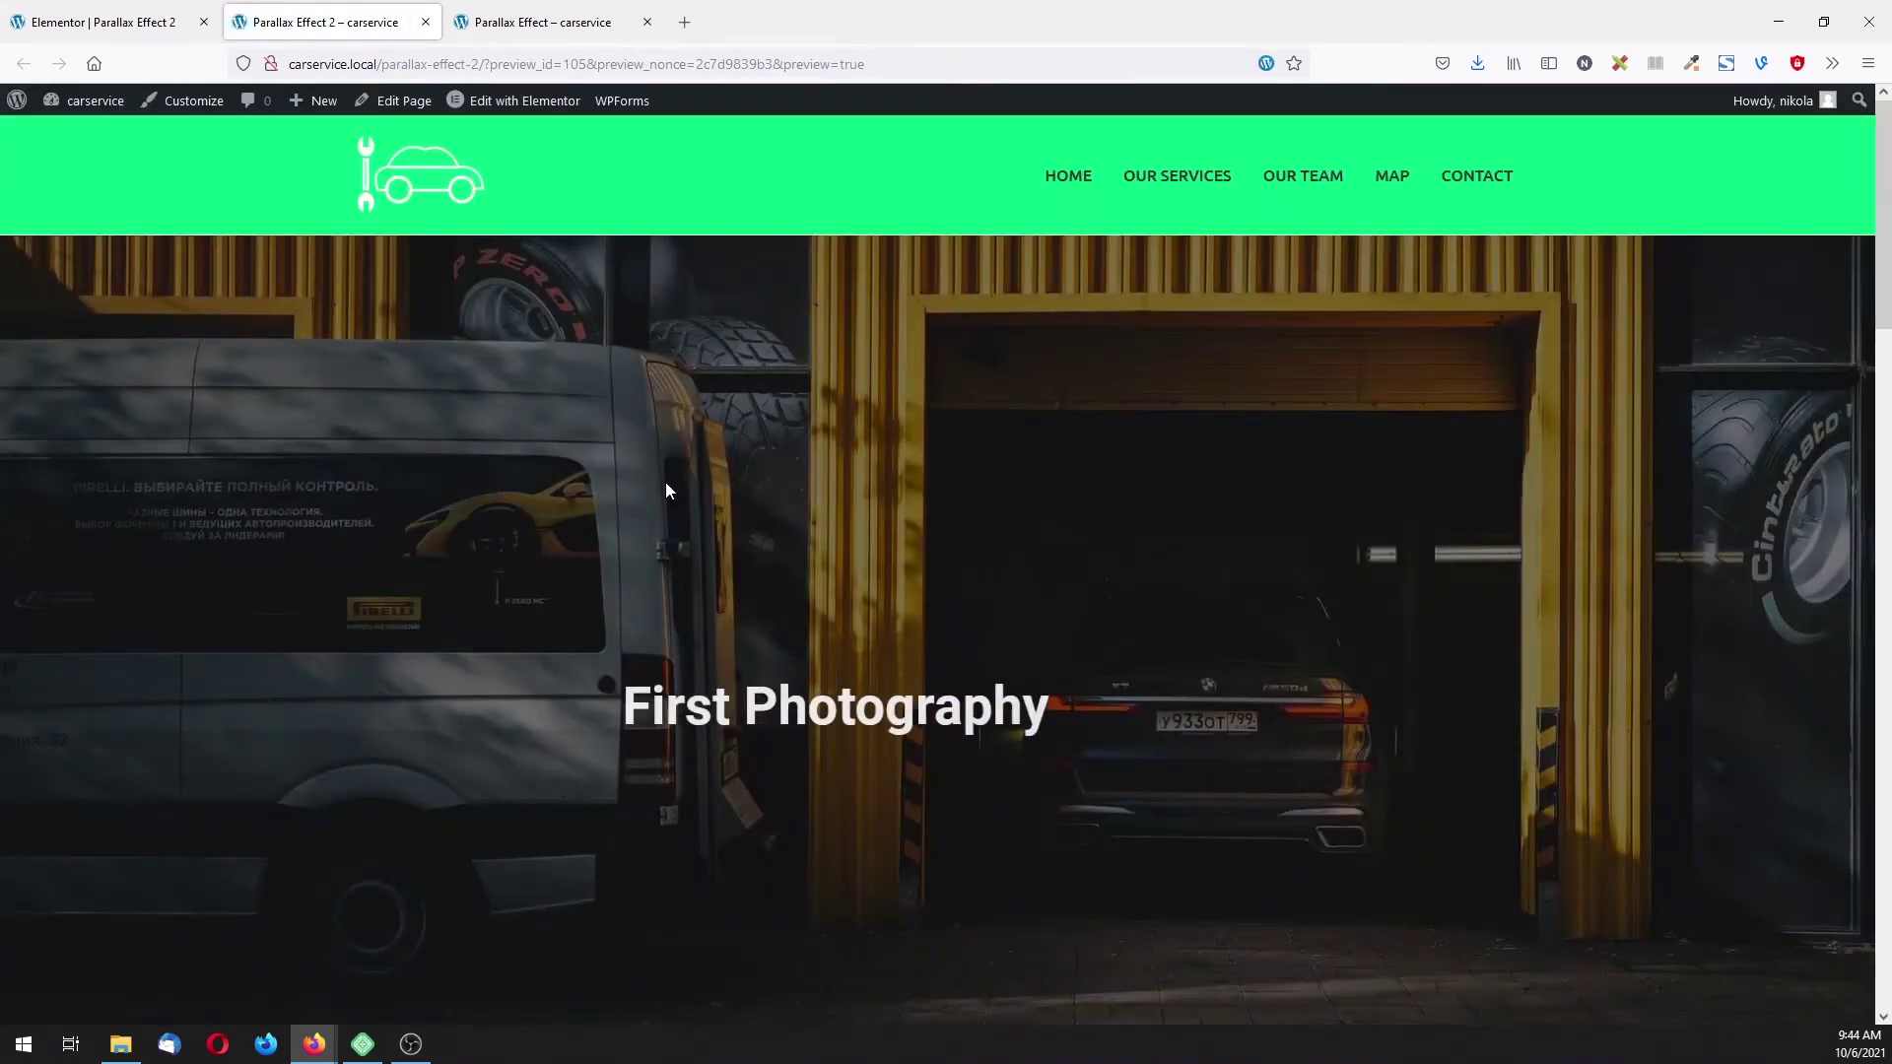
{"action": "scroll", "coordinate": [745, 493], "scroll_direction": "down", "scroll_amount": 2}
{"action": "scroll", "coordinate": [747, 501], "scroll_direction": "down", "scroll_amount": 10}
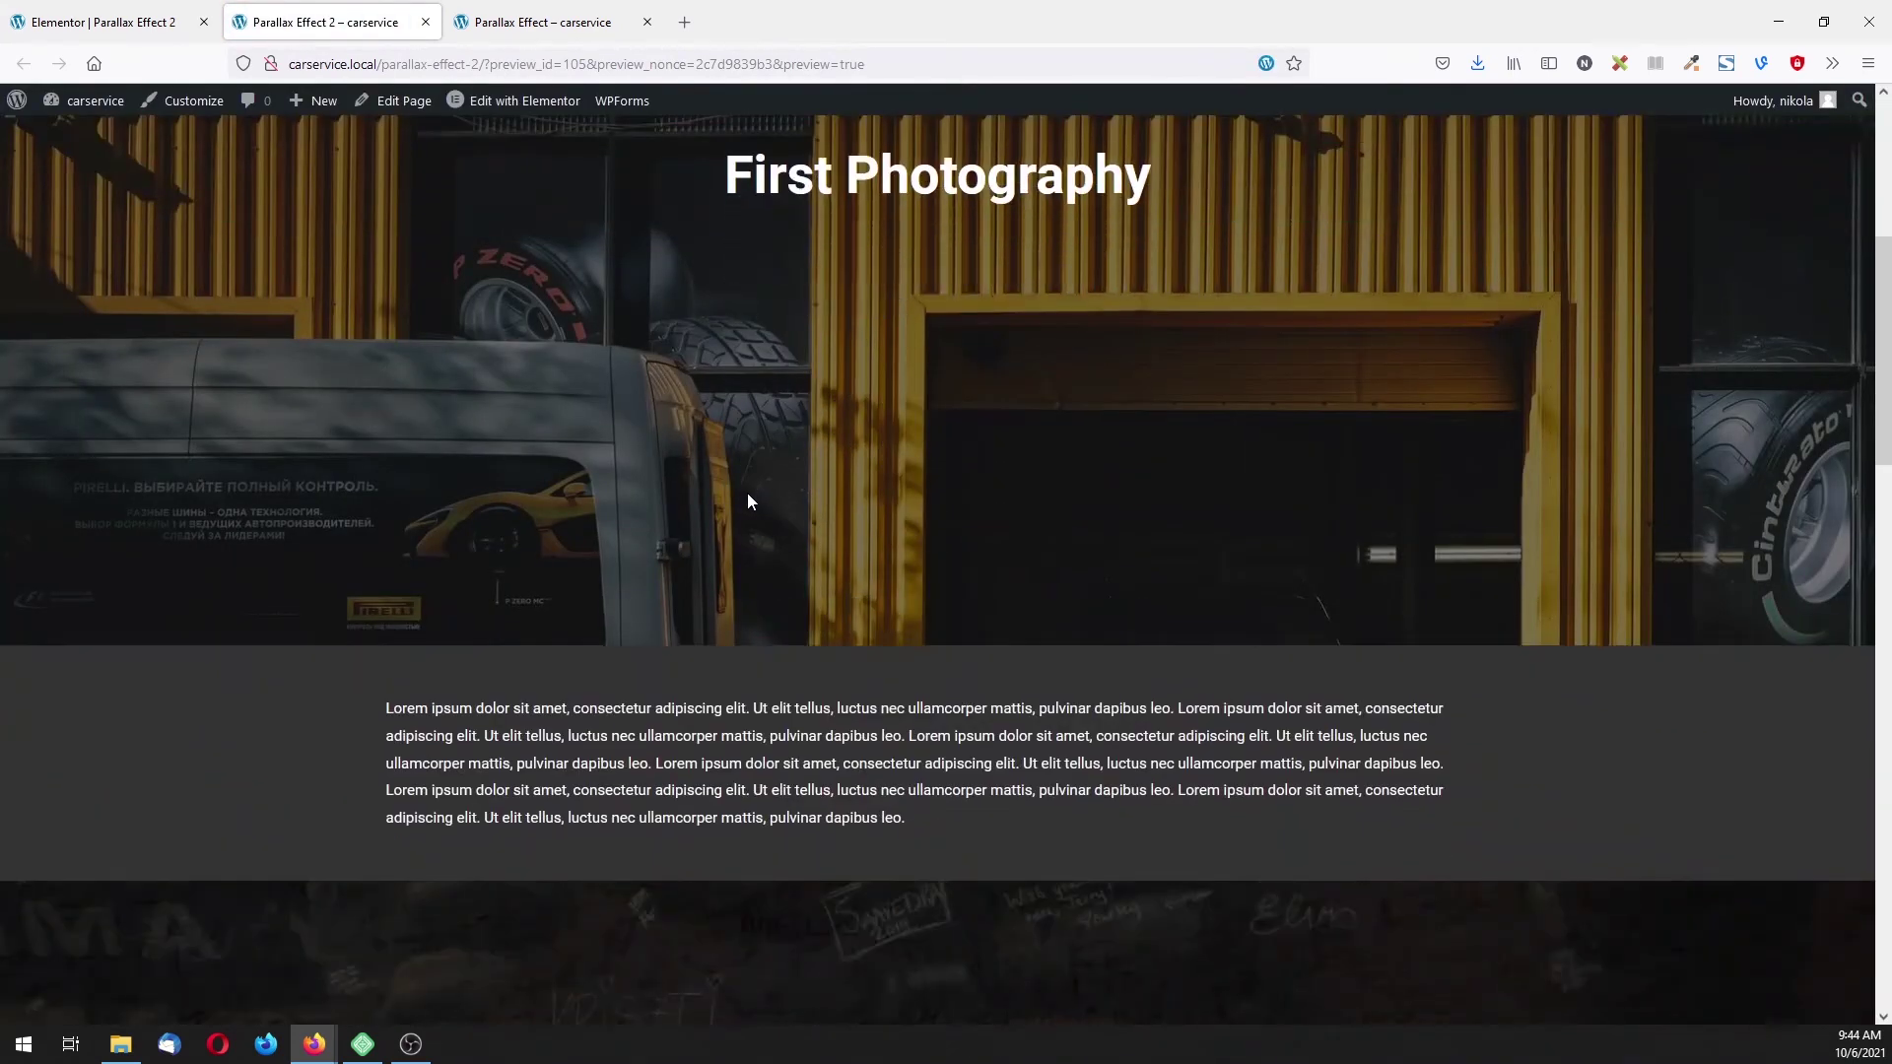
{"action": "scroll", "coordinate": [746, 501], "scroll_direction": "down", "scroll_amount": 10}
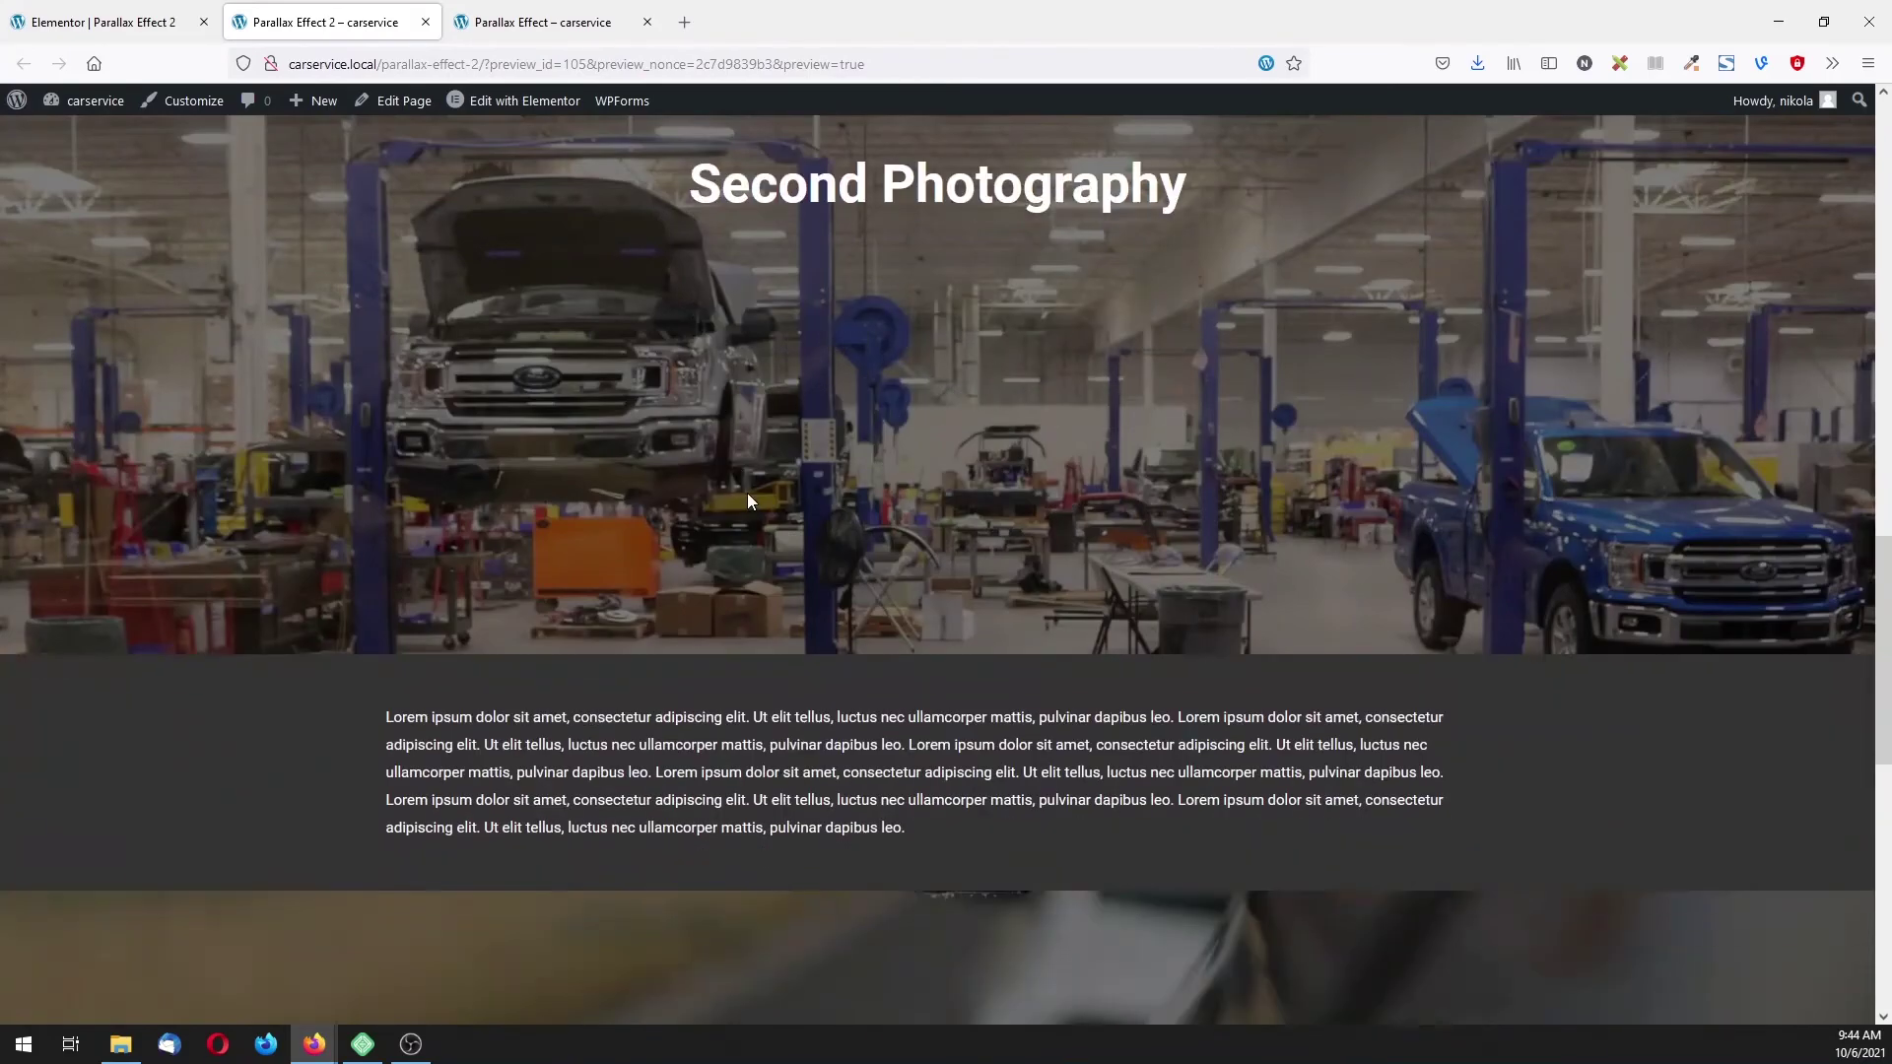
{"action": "scroll", "coordinate": [749, 497], "scroll_direction": "down", "scroll_amount": 2}
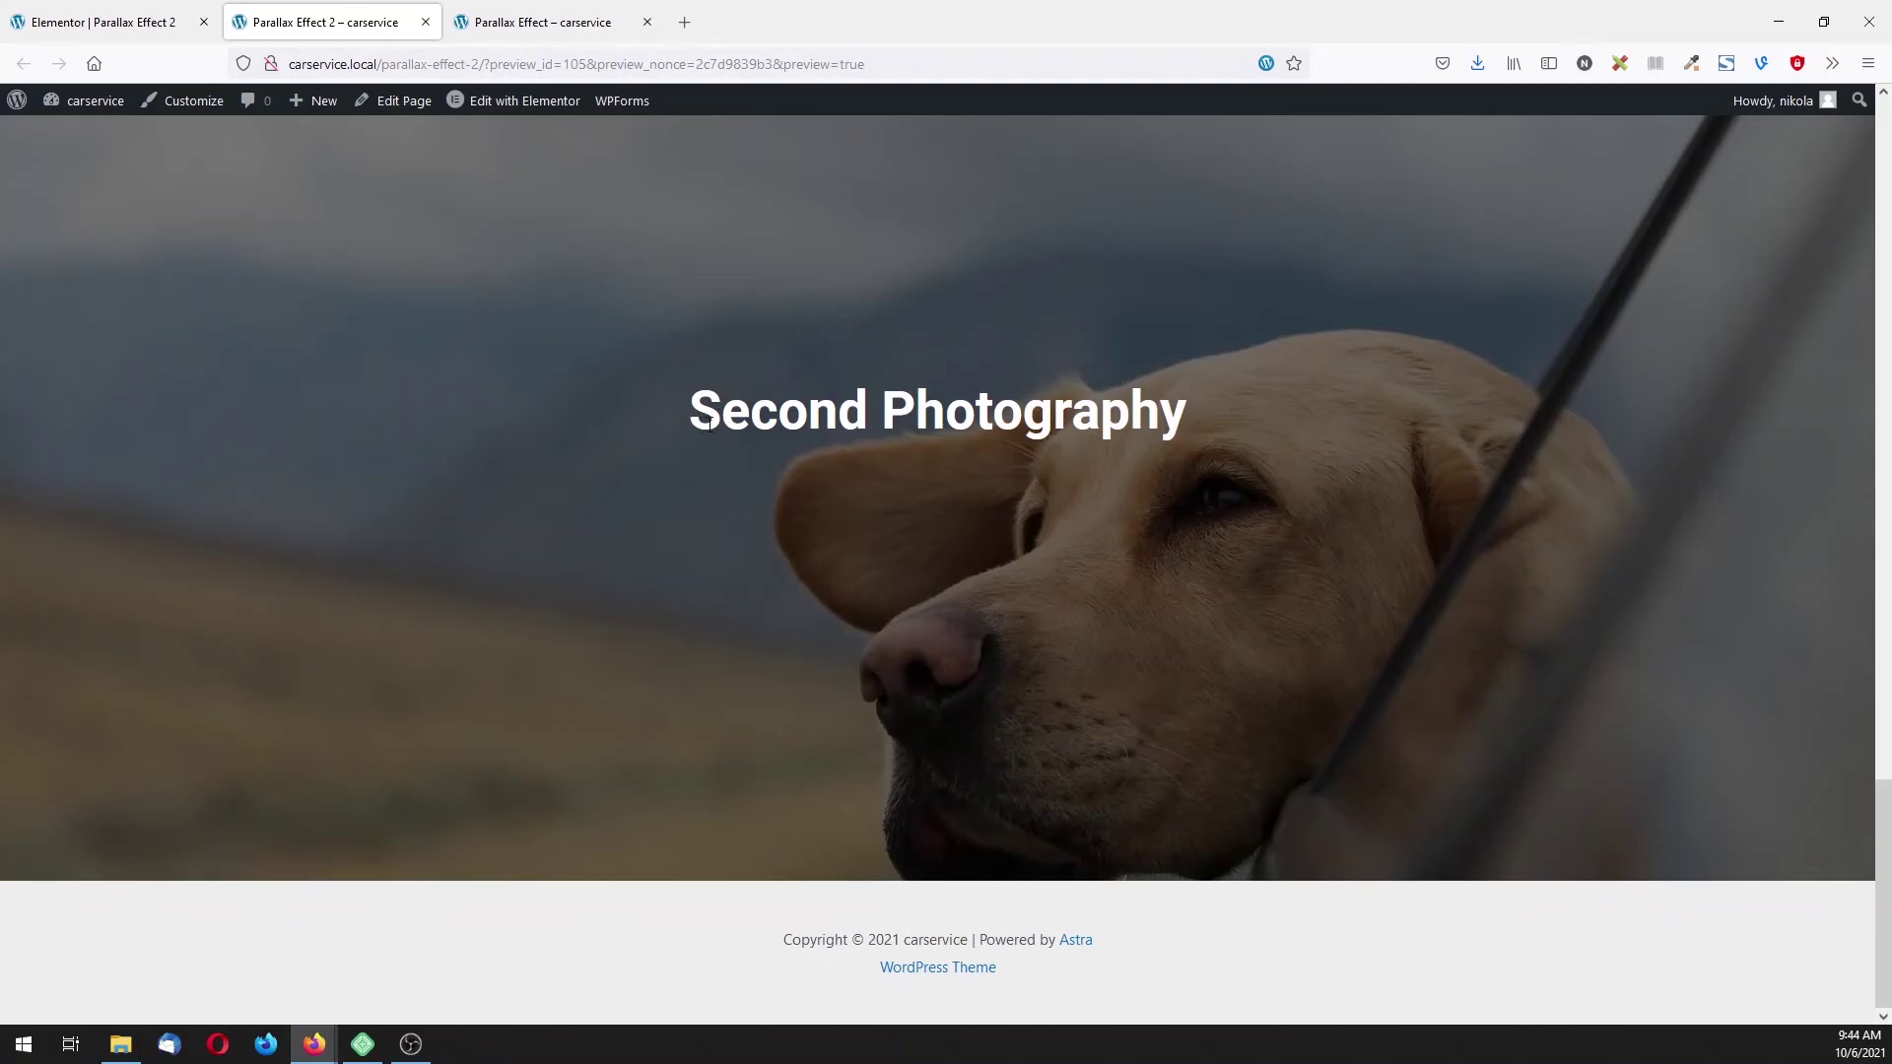
{"action": "scroll", "coordinate": [1032, 601], "scroll_direction": "up", "scroll_amount": 20}
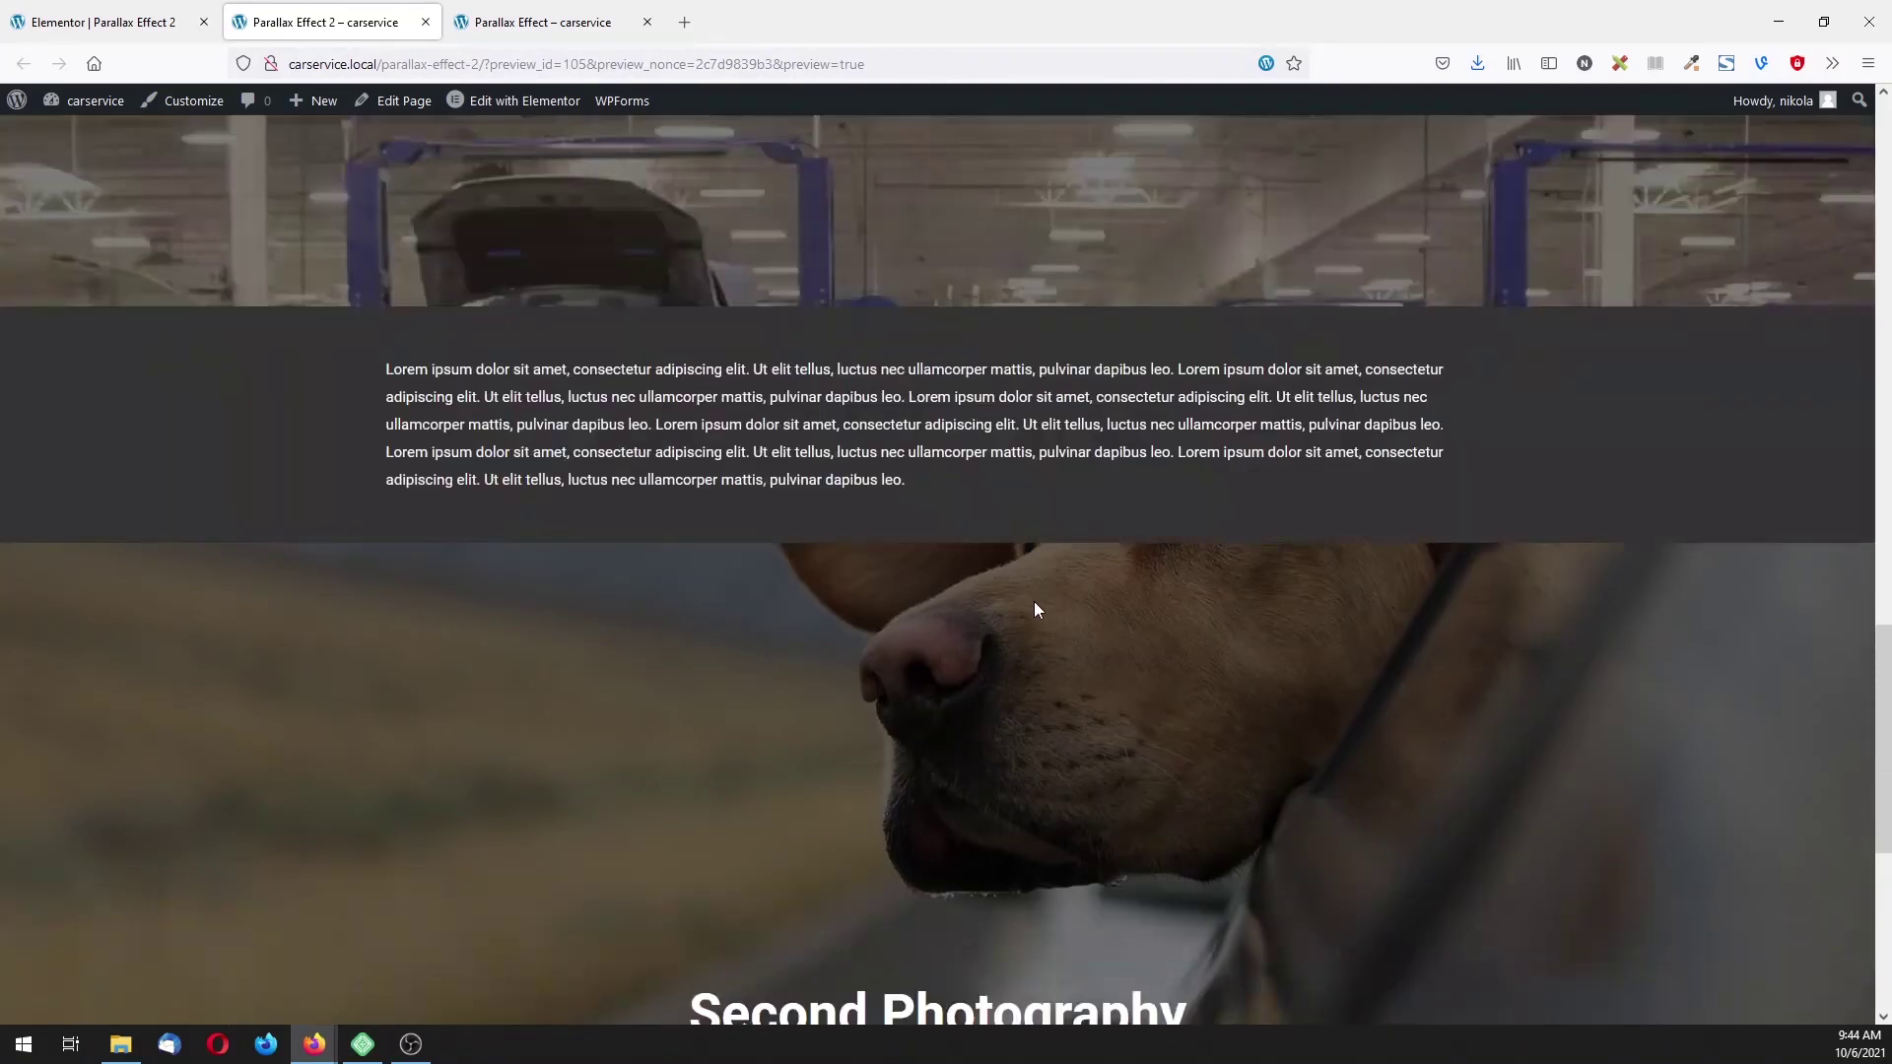
{"action": "scroll", "coordinate": [1032, 612], "scroll_direction": "up", "scroll_amount": 3}
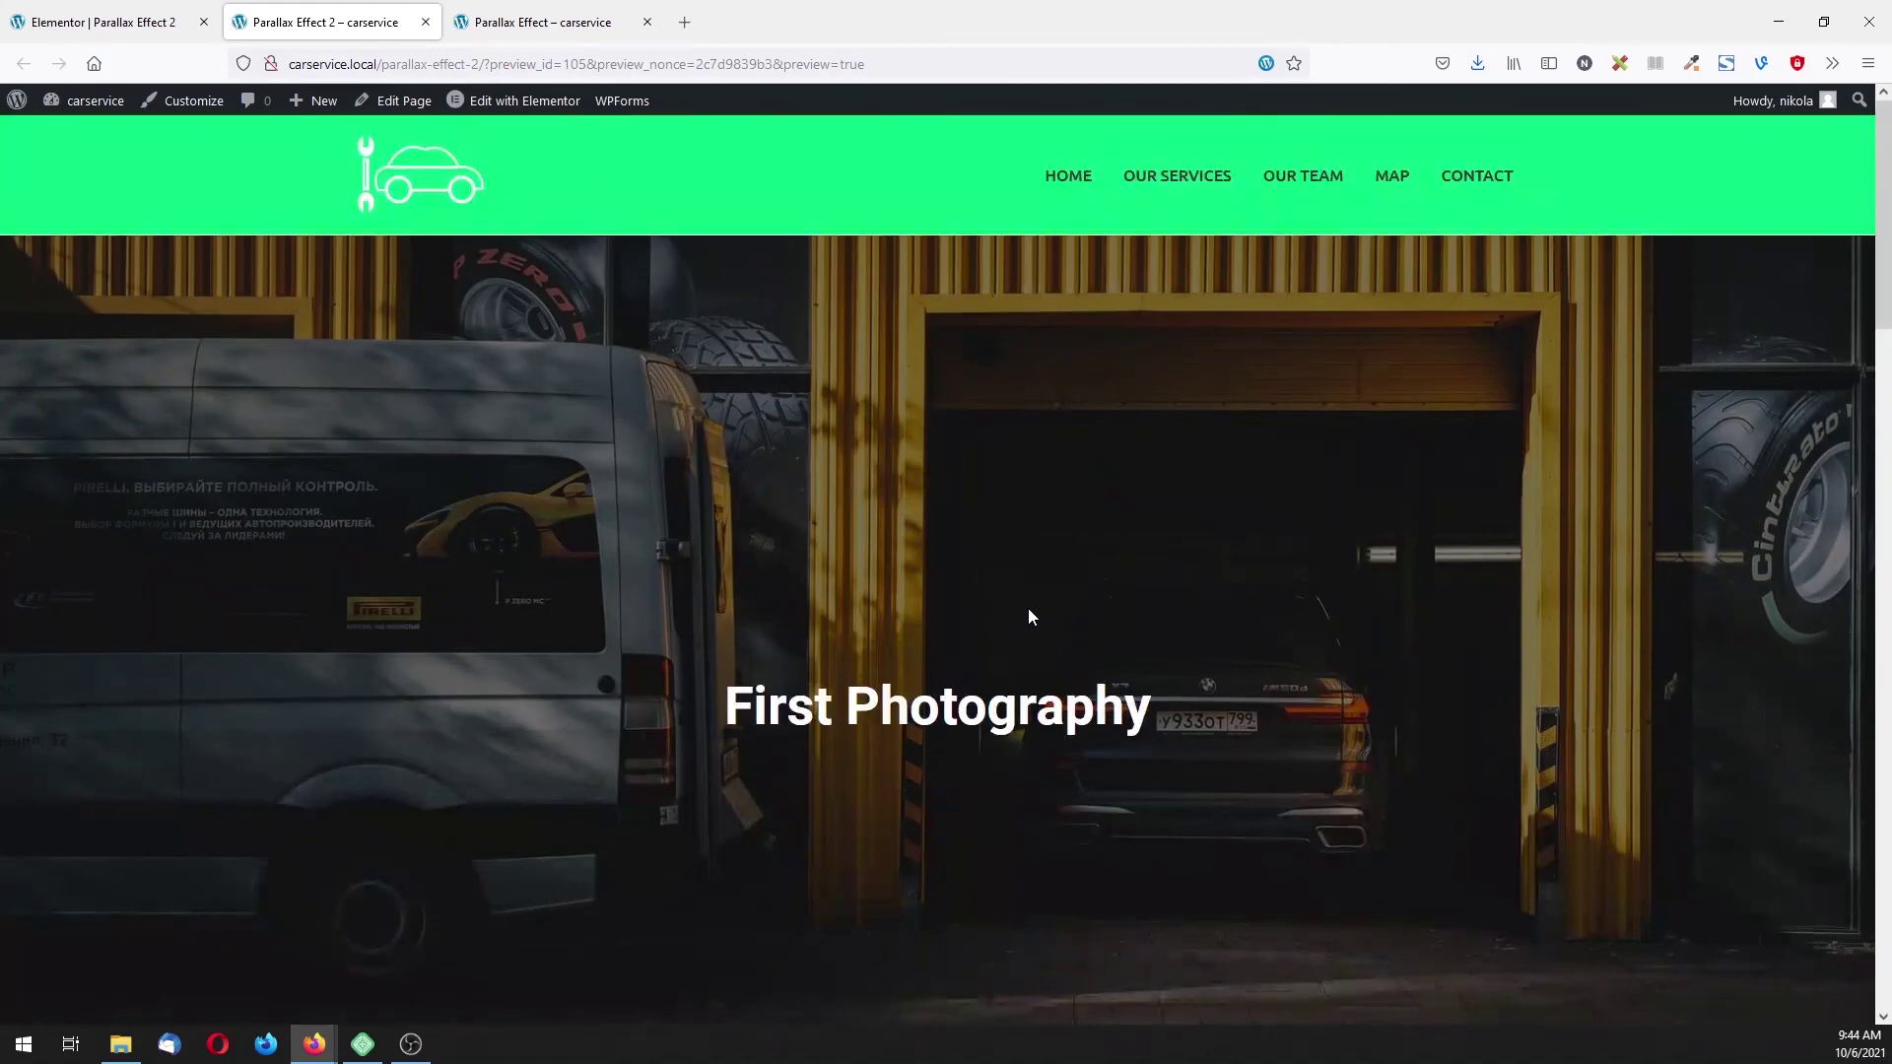